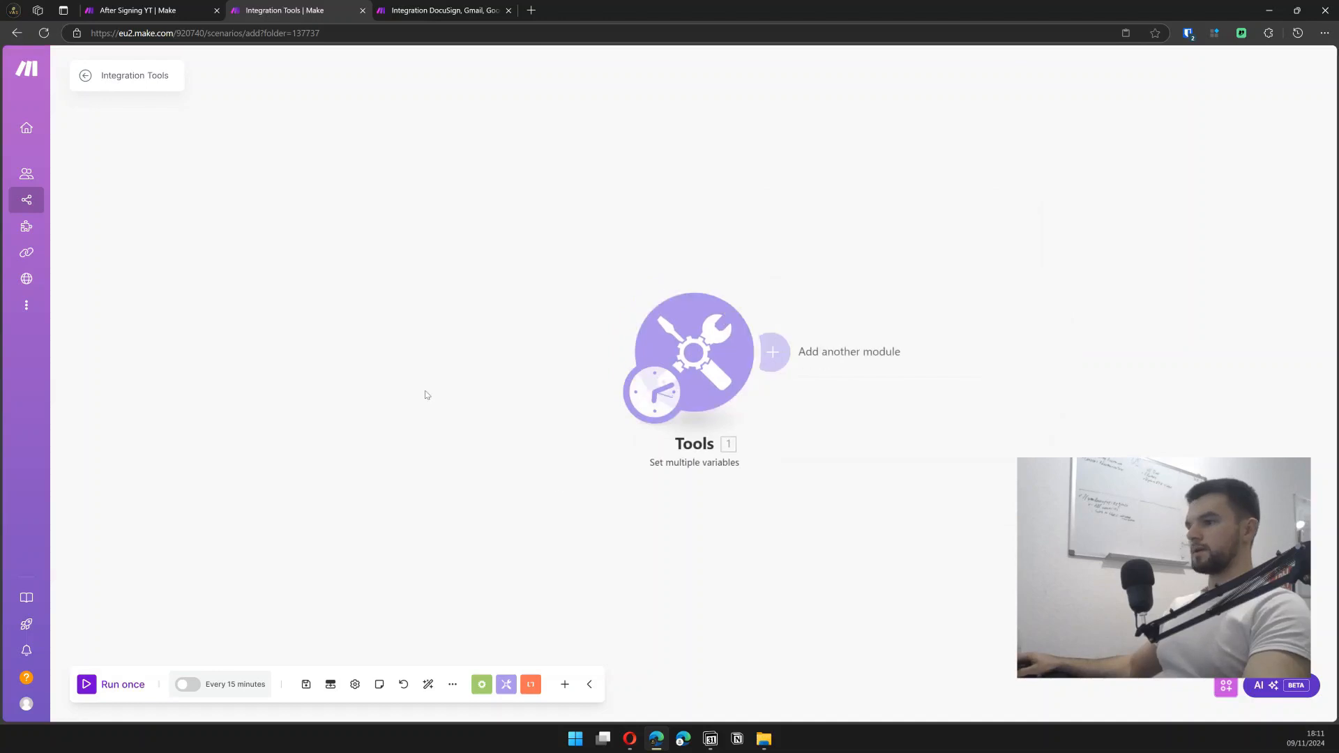
# - Add an empty module before Tools, then delete the unused placeholder module
pyautogui.rightClick(425, 394)
pyautogui.click(471, 403)
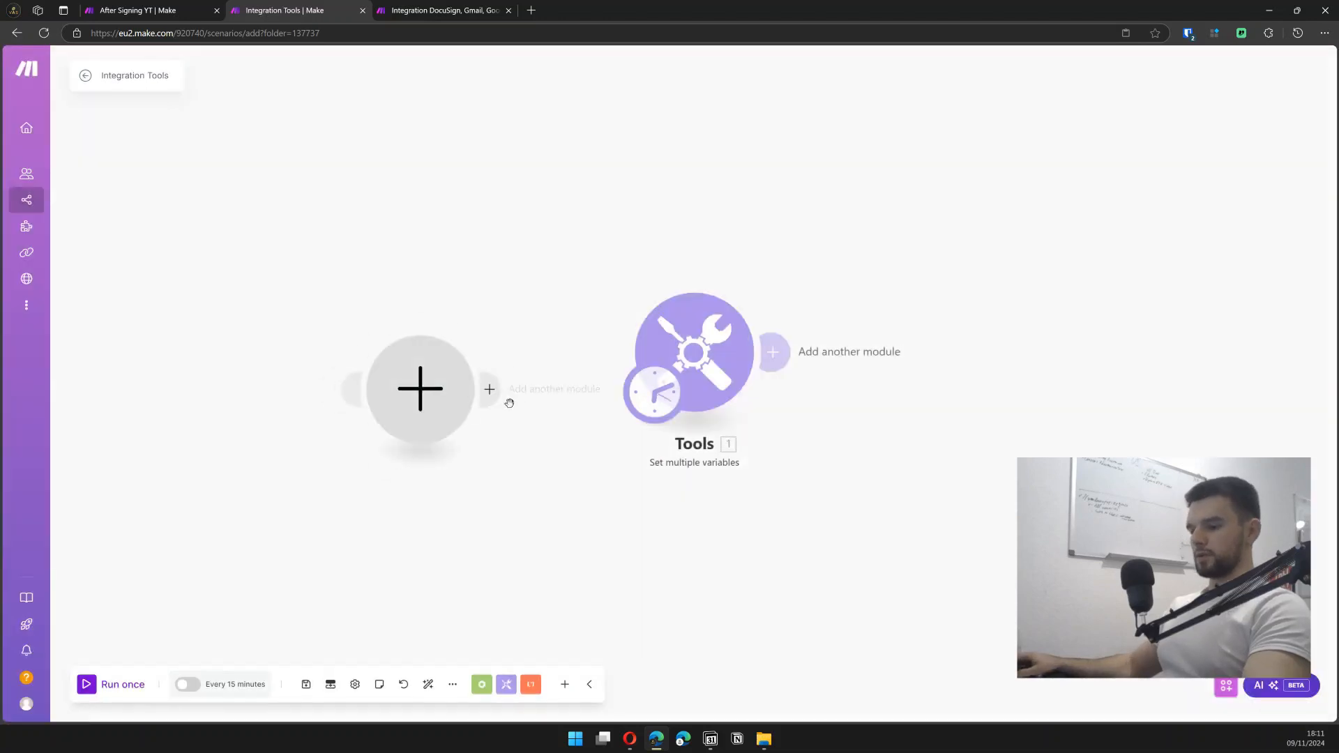
pyautogui.click(422, 408)
pyautogui.write('docus')
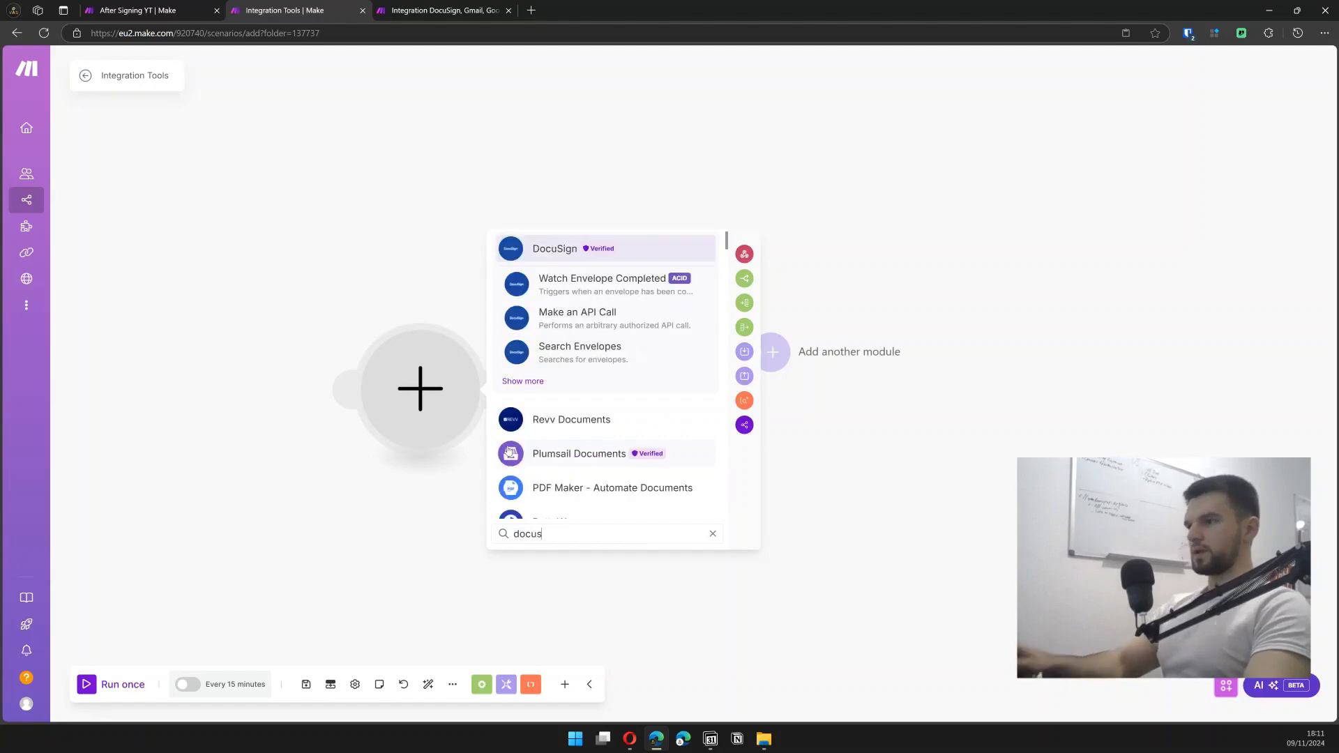
pyautogui.click(394, 166)
pyautogui.rightClick(438, 382)
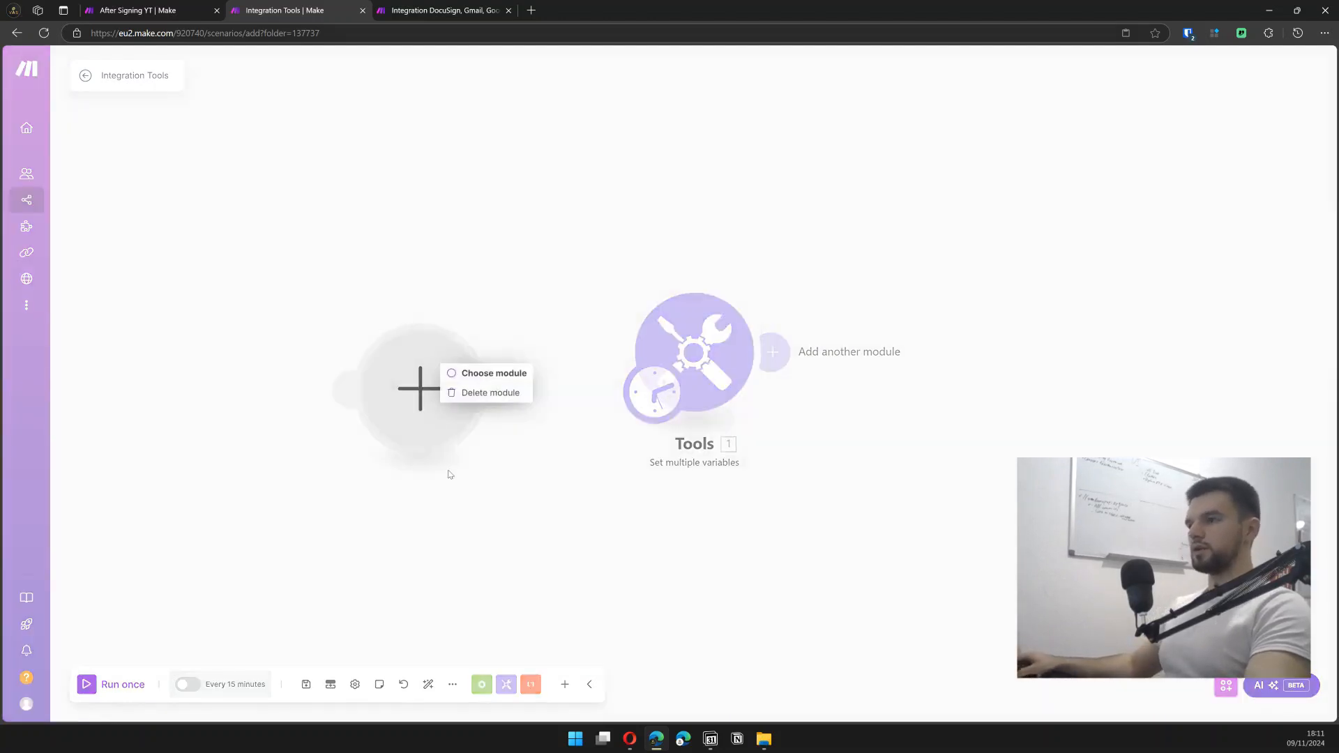
pyautogui.click(463, 395)
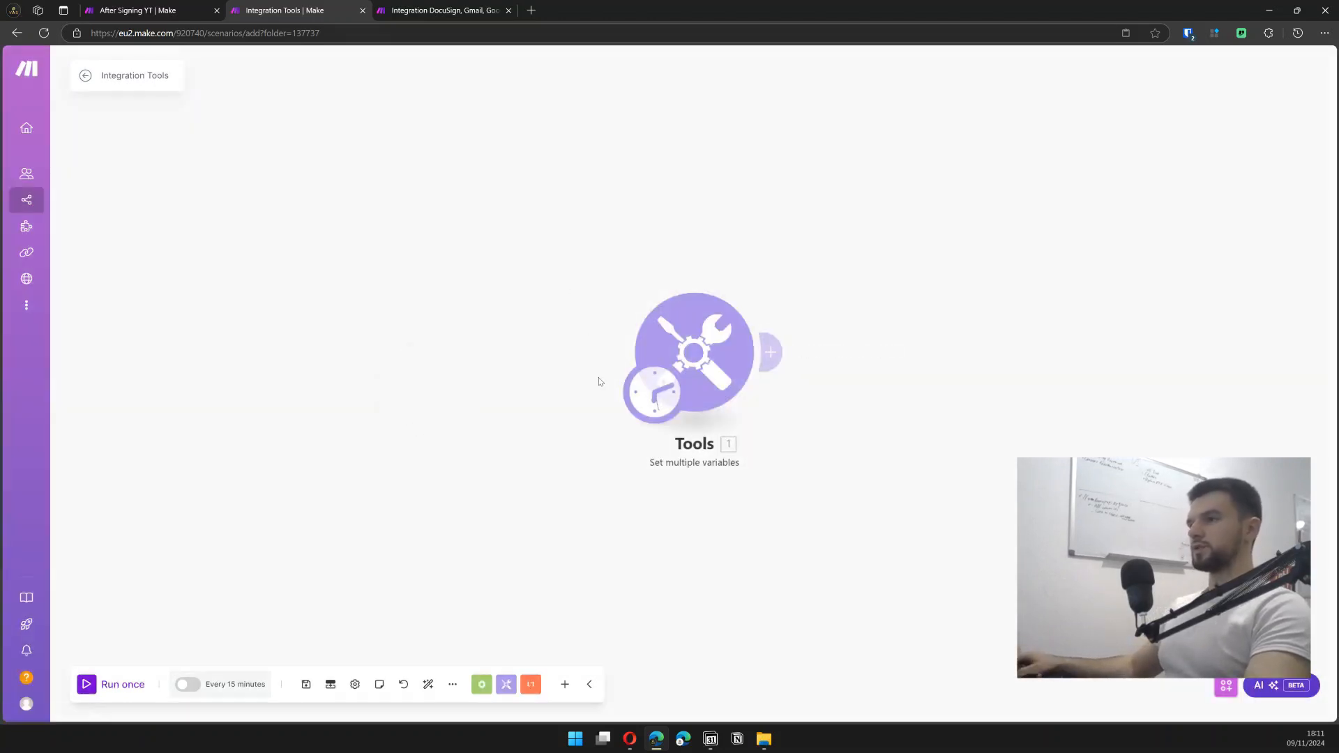
# - Add Name and email variables to the Tools module, confirm, and save the scenario
pyautogui.click(707, 357)
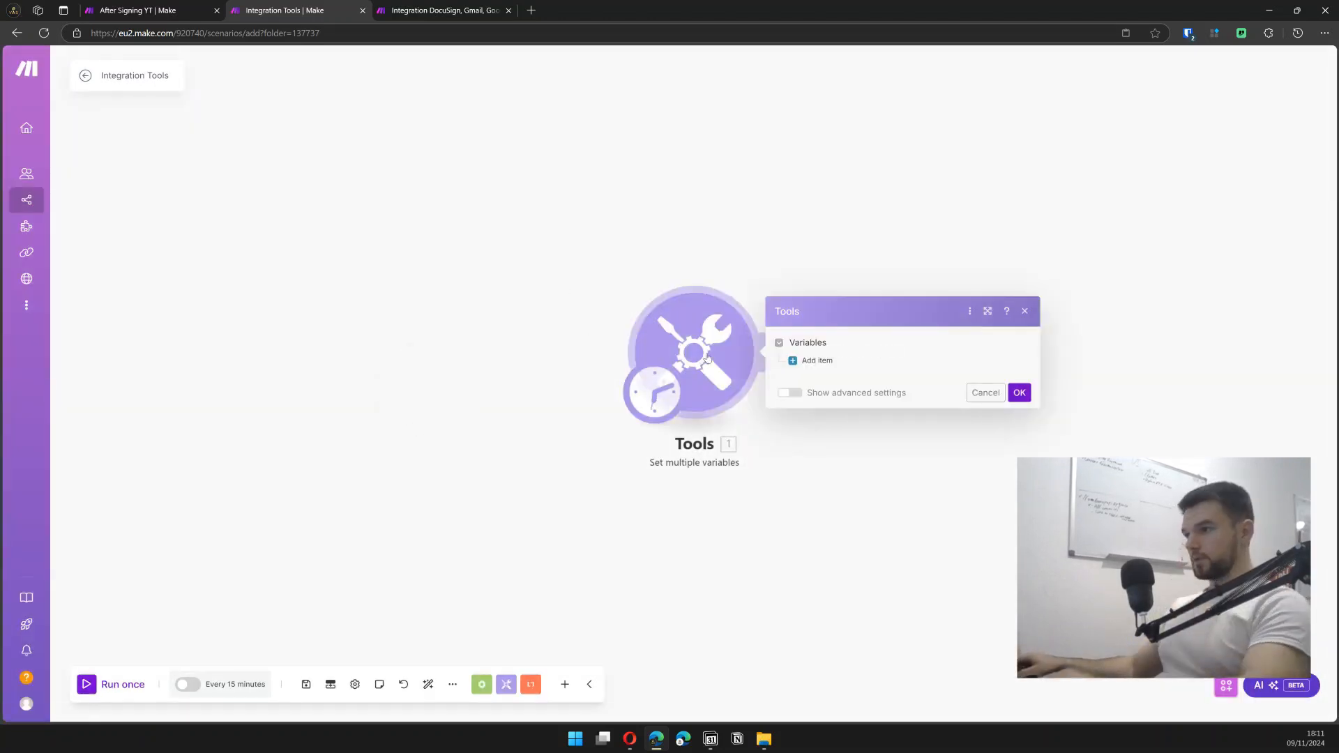
pyautogui.click(820, 361)
pyautogui.click(865, 348)
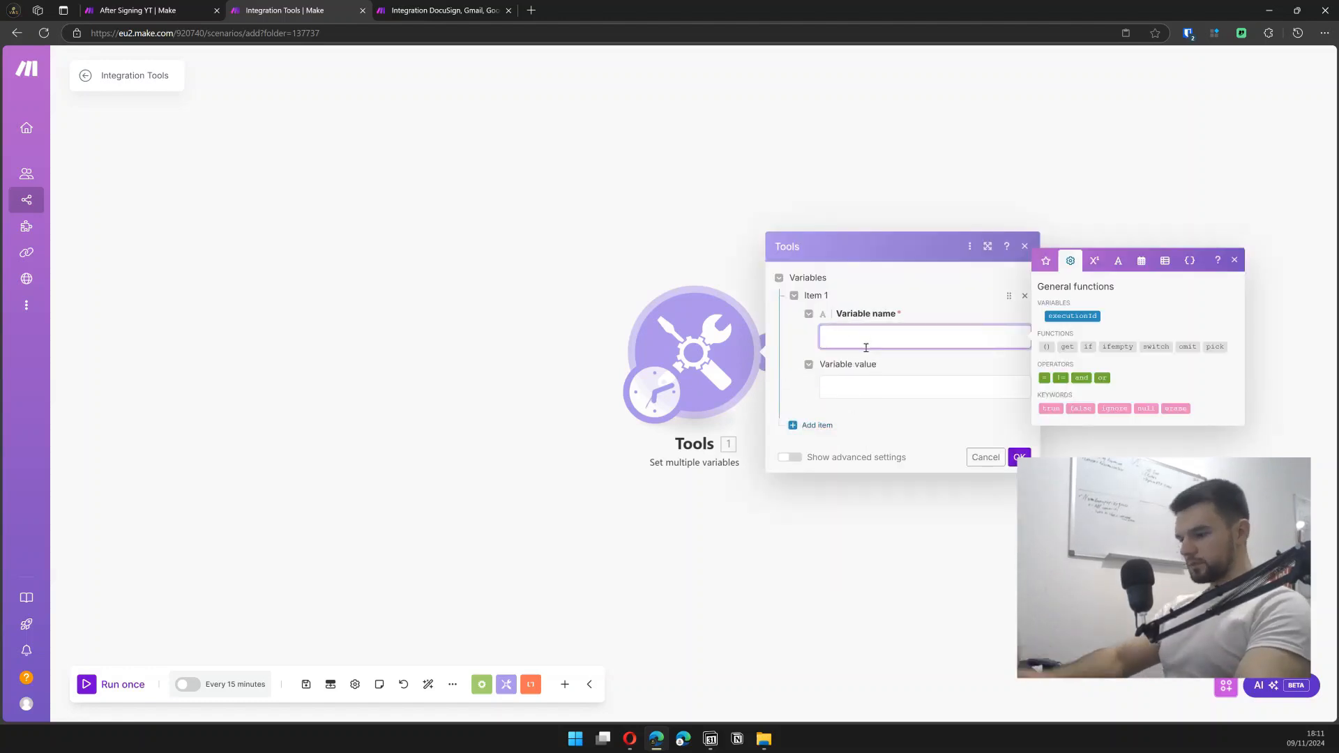
pyautogui.write('Nam')
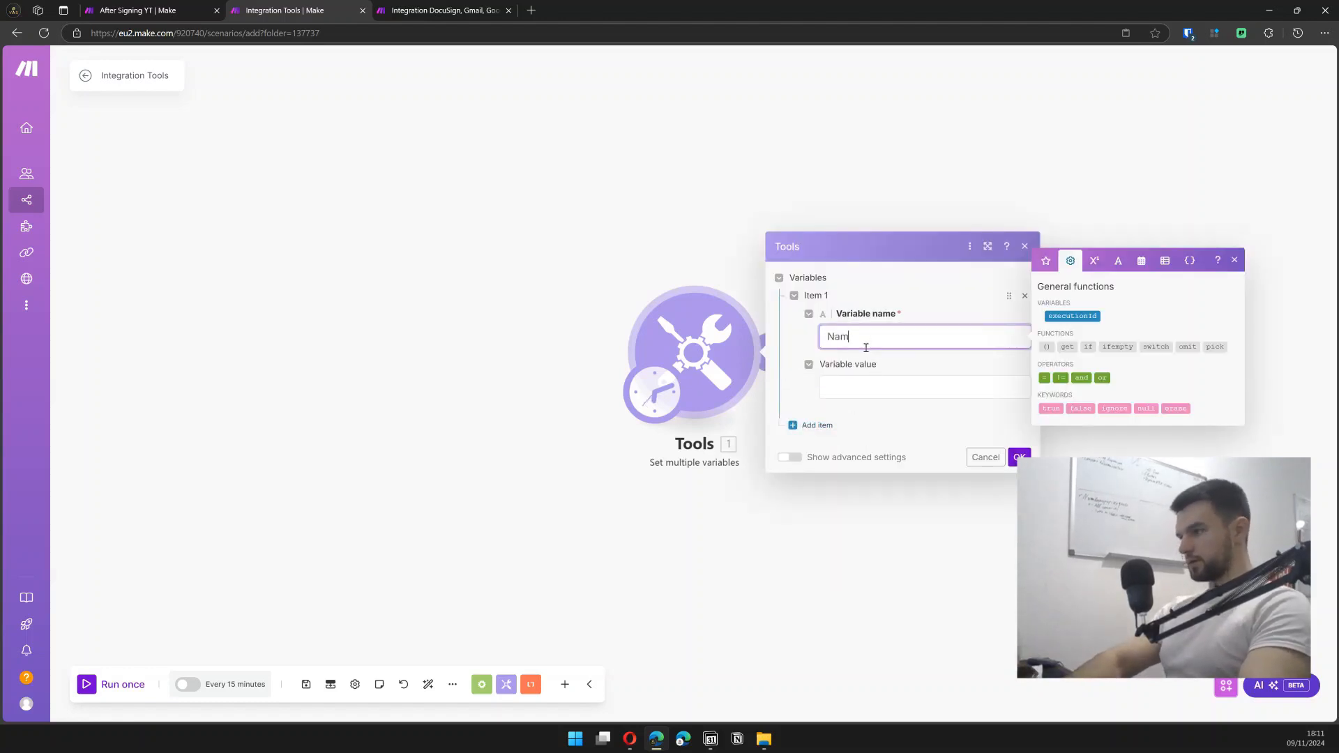
pyautogui.write('e')
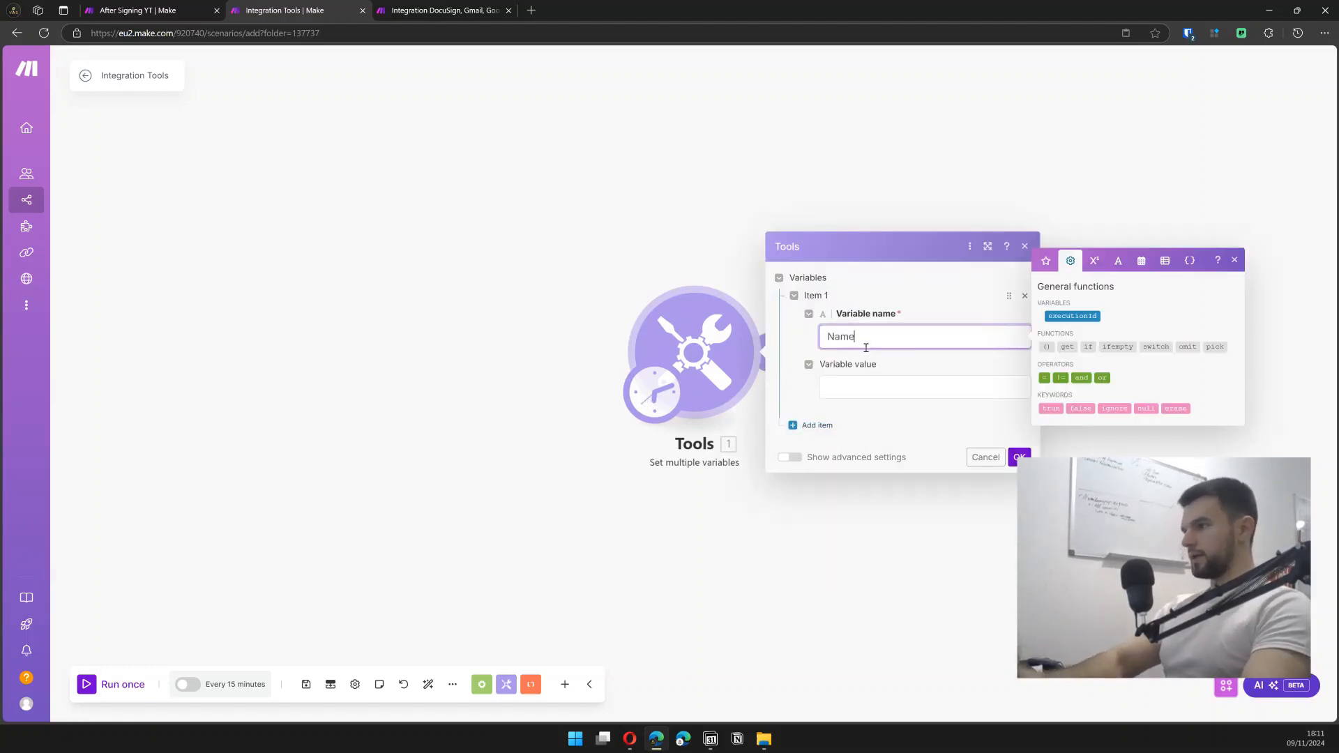
pyautogui.click(795, 426)
pyautogui.click(857, 401)
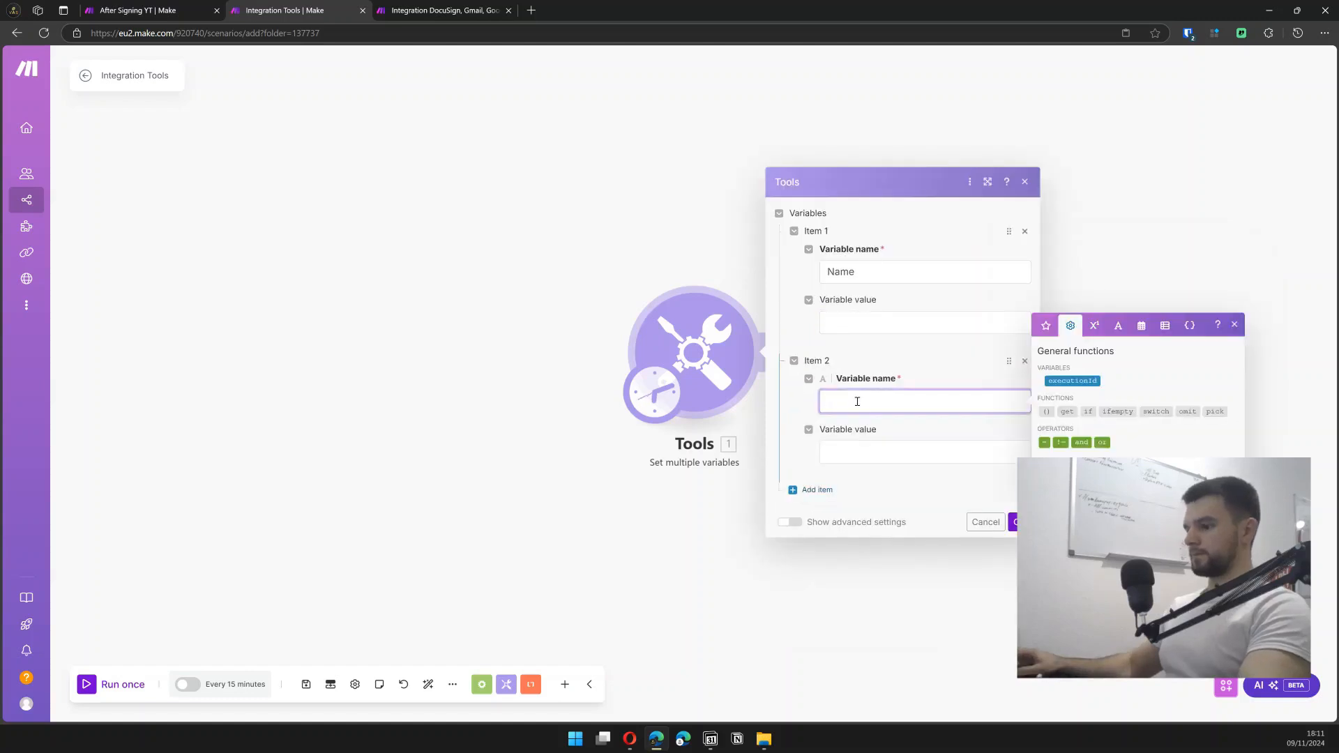
pyautogui.write('E')
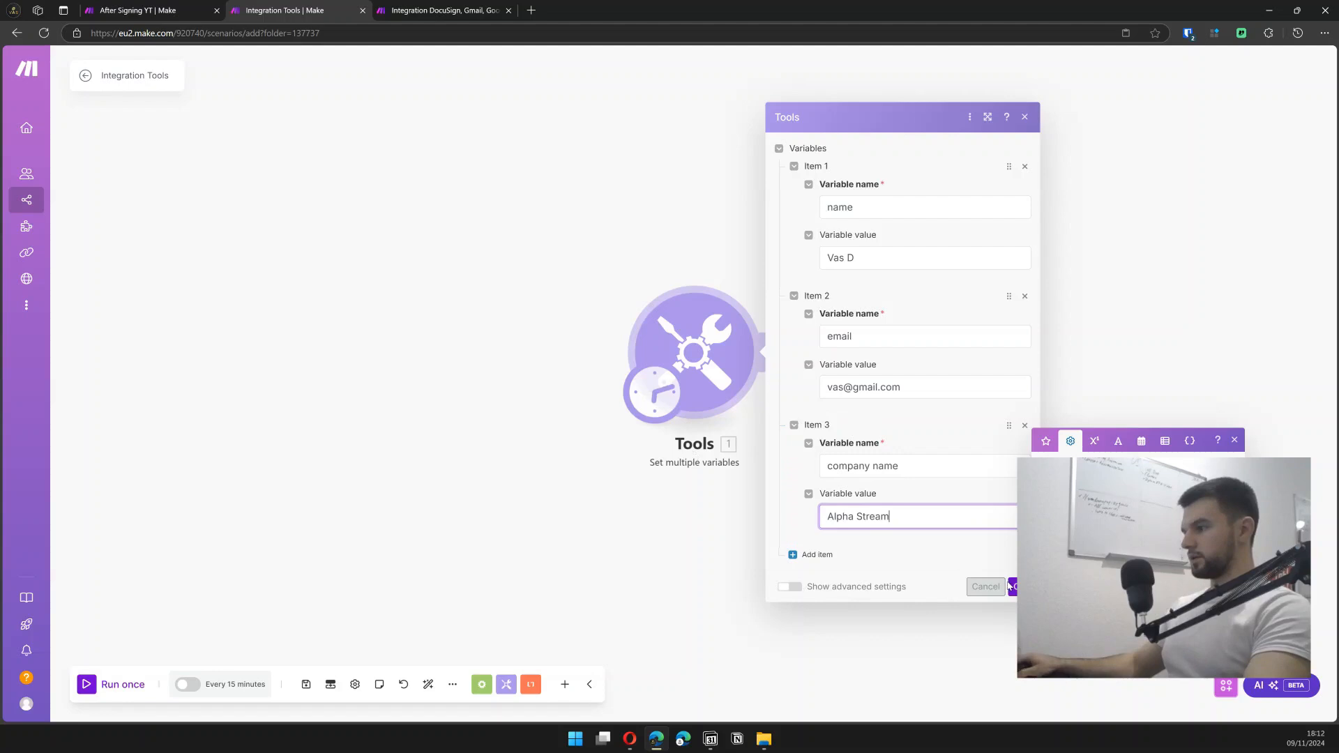
pyautogui.click(1012, 585)
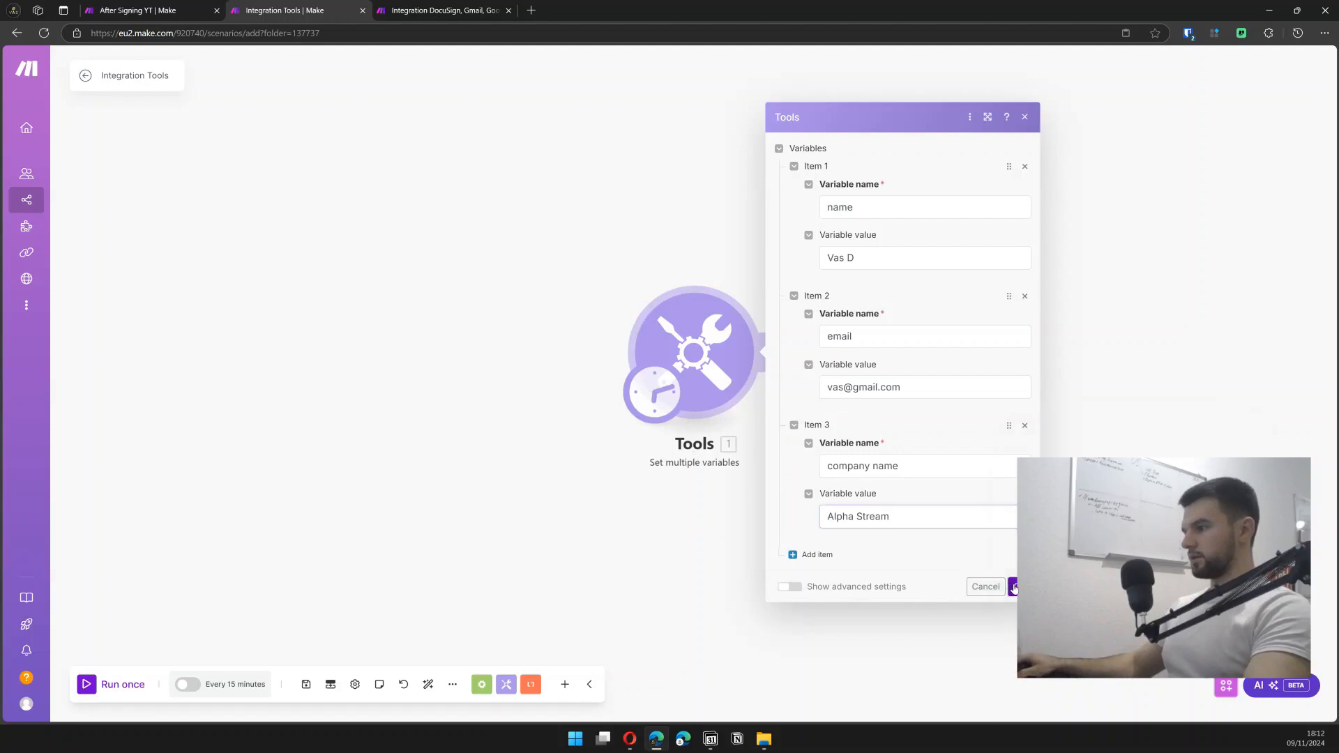
pyautogui.click(306, 685)
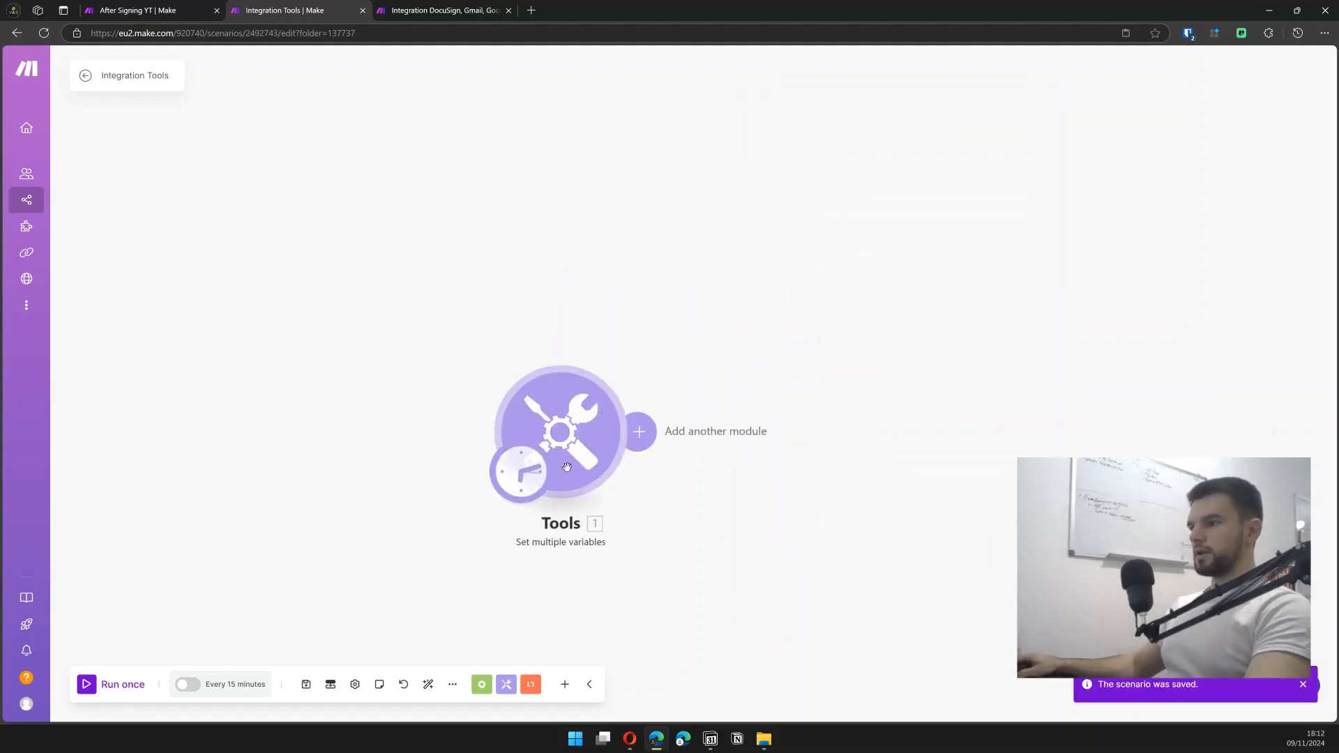
# - Run only the Tools module and review its name, email and company name output
pyautogui.rightClick(584, 401)
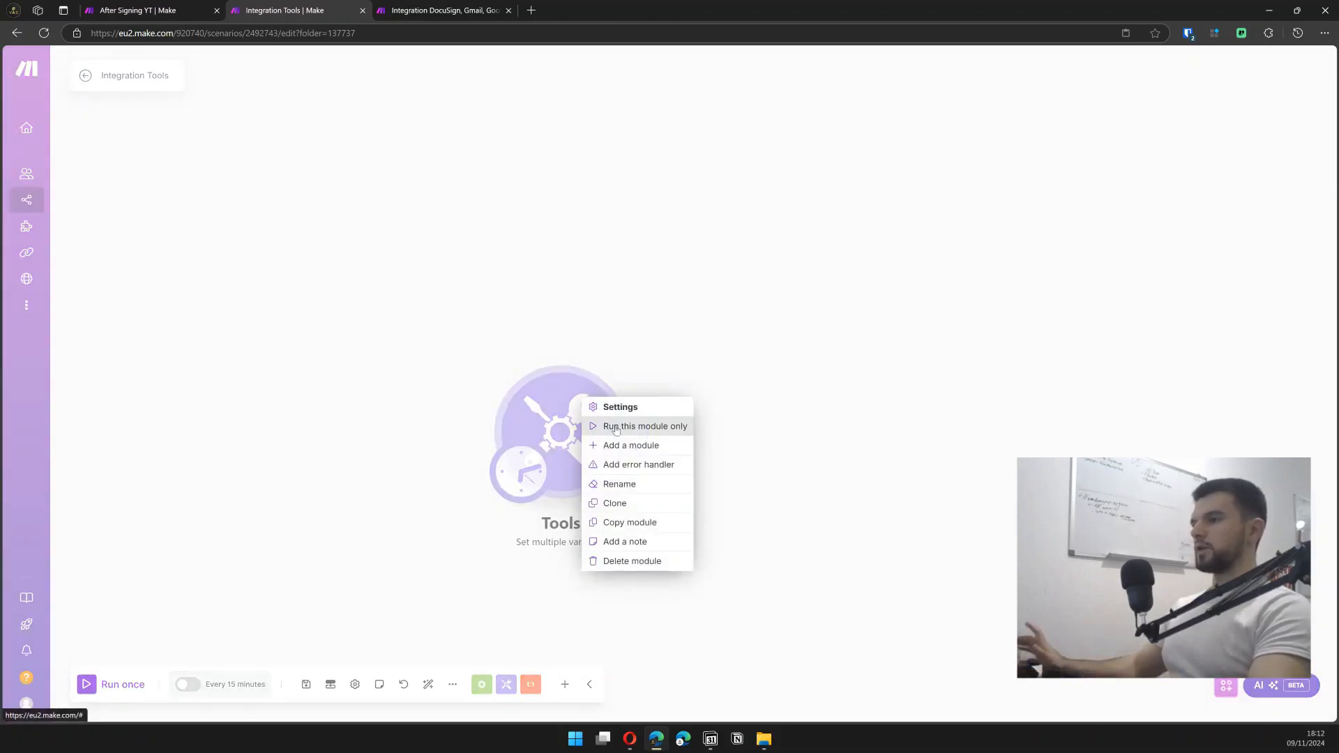
pyautogui.click(615, 426)
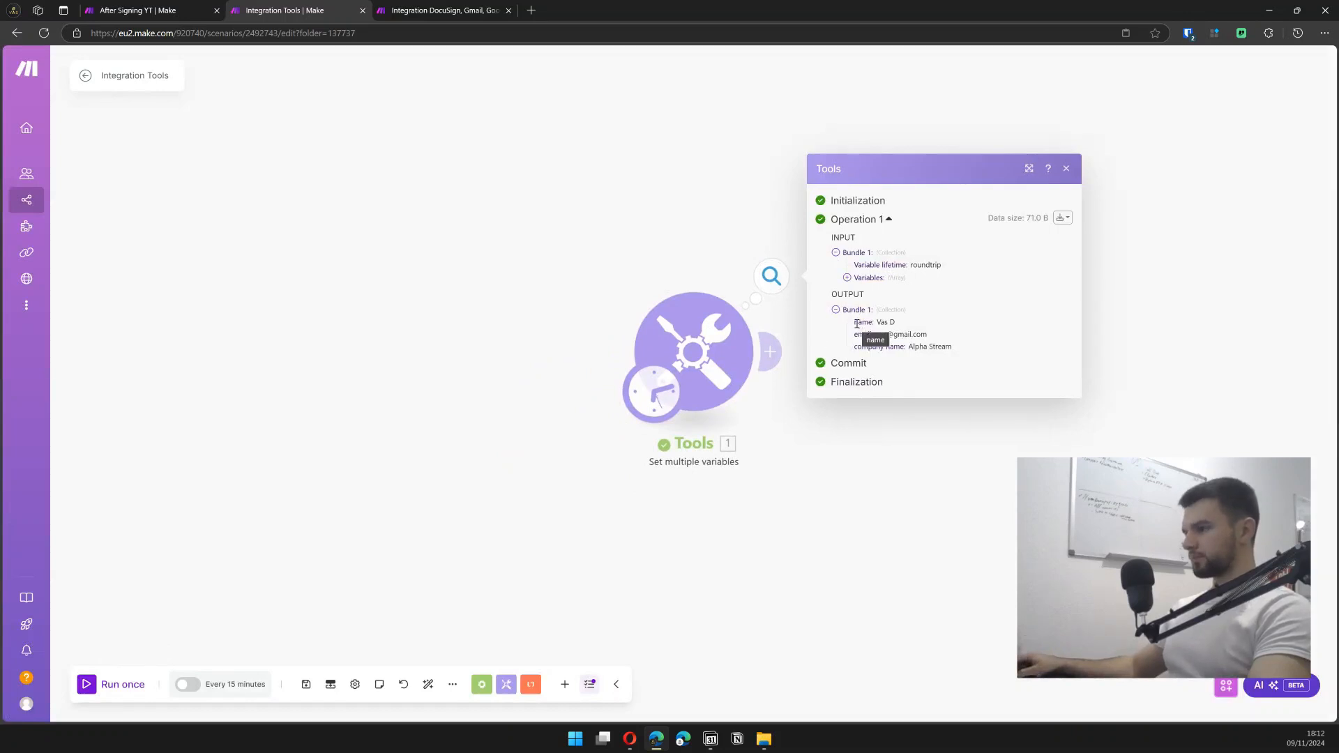
pyautogui.moveTo(857, 324); pyautogui.dragTo(949, 344)
pyautogui.click(314, 161)
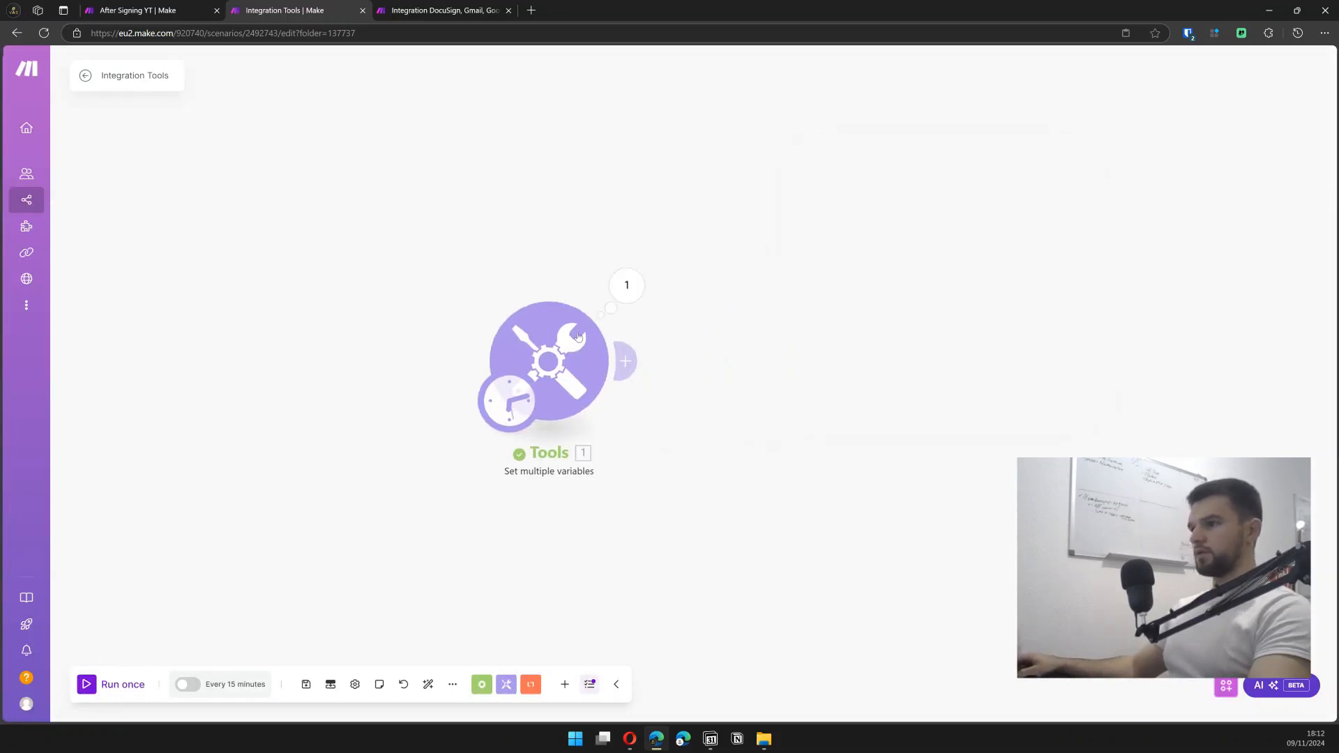
# - Add a Gmail 'Send an Email' module after the Tools module
pyautogui.click(624, 362)
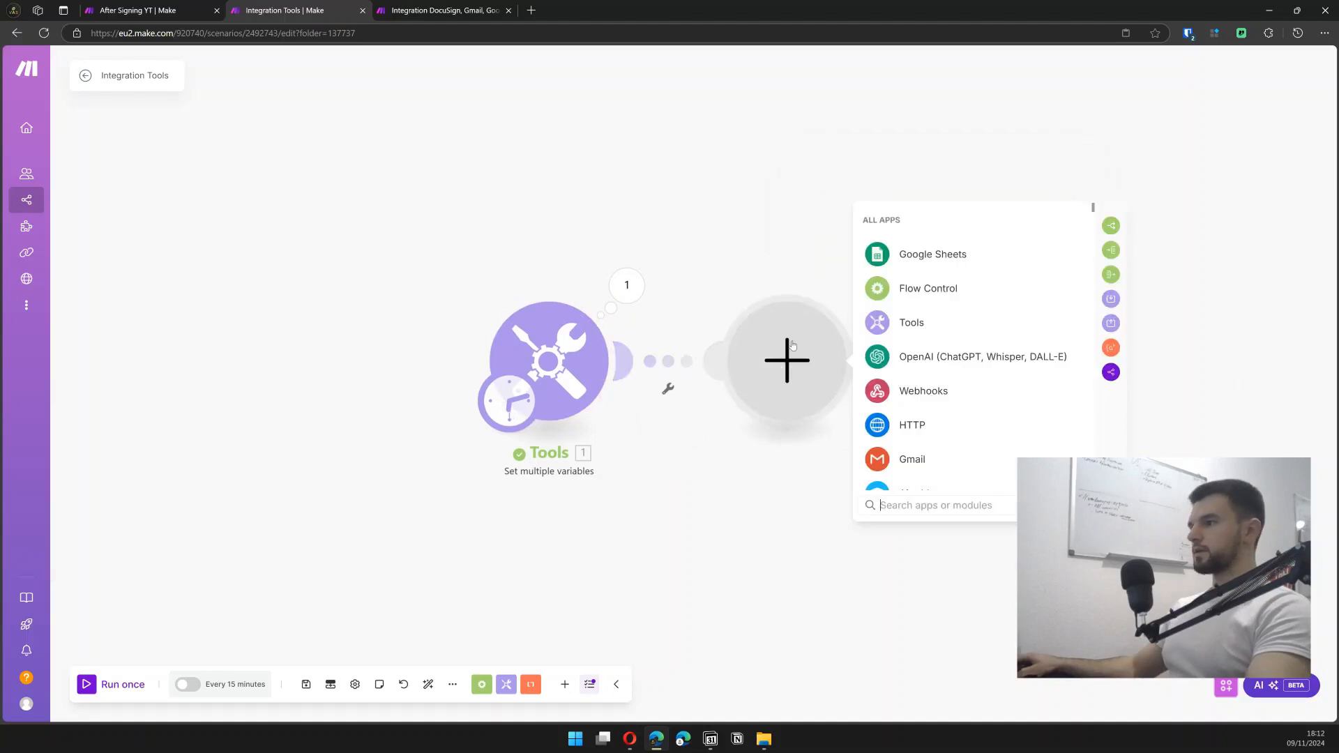
pyautogui.click(893, 499)
pyautogui.write('gmau')
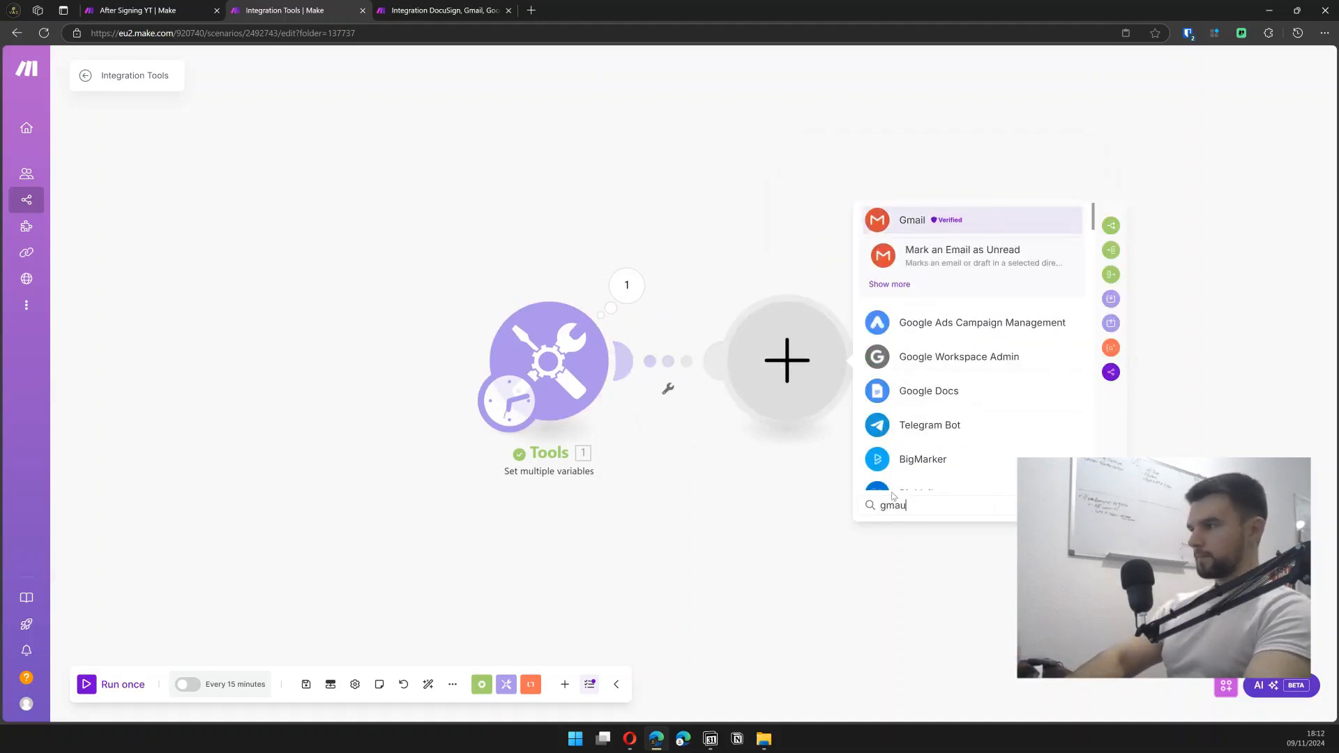
pyautogui.press('BackSpace')
pyautogui.write('il')
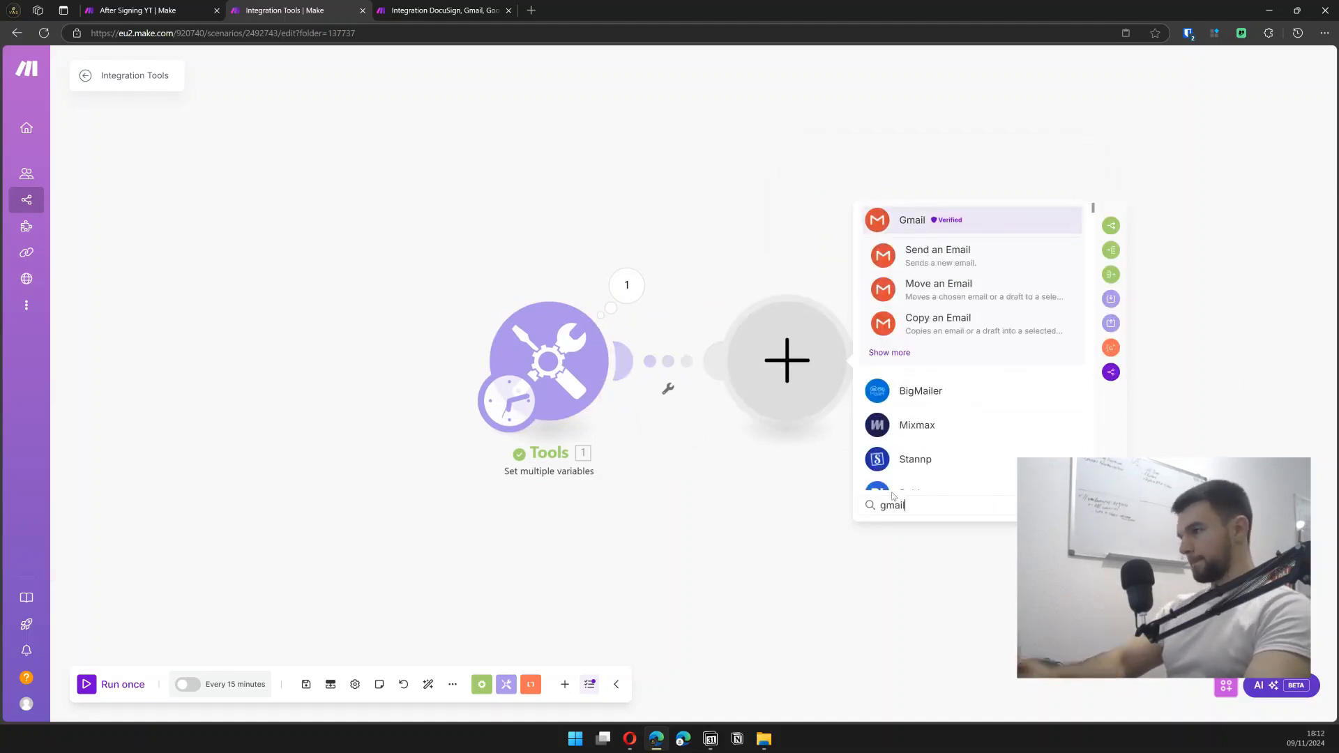
pyautogui.click(973, 249)
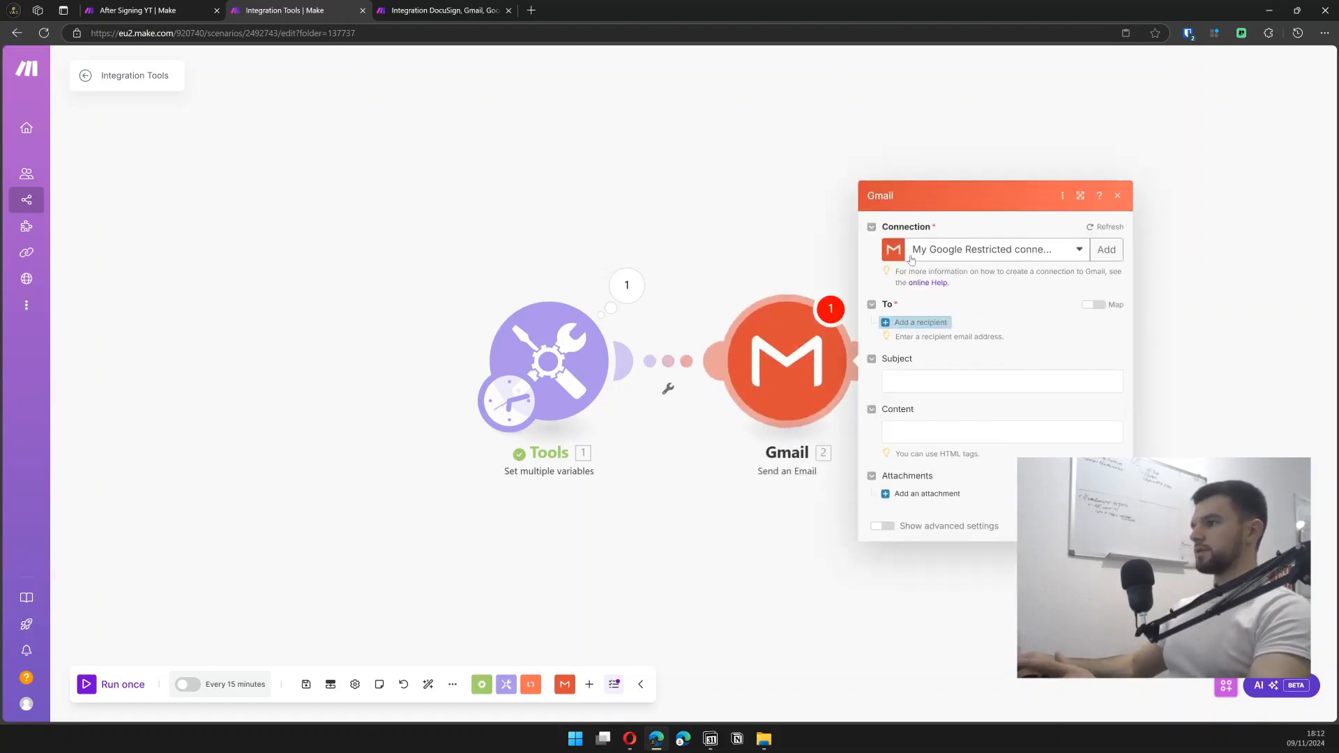
# - Map the Tools email variable as the recipient and confirm the Gmail settings
pyautogui.click(912, 325)
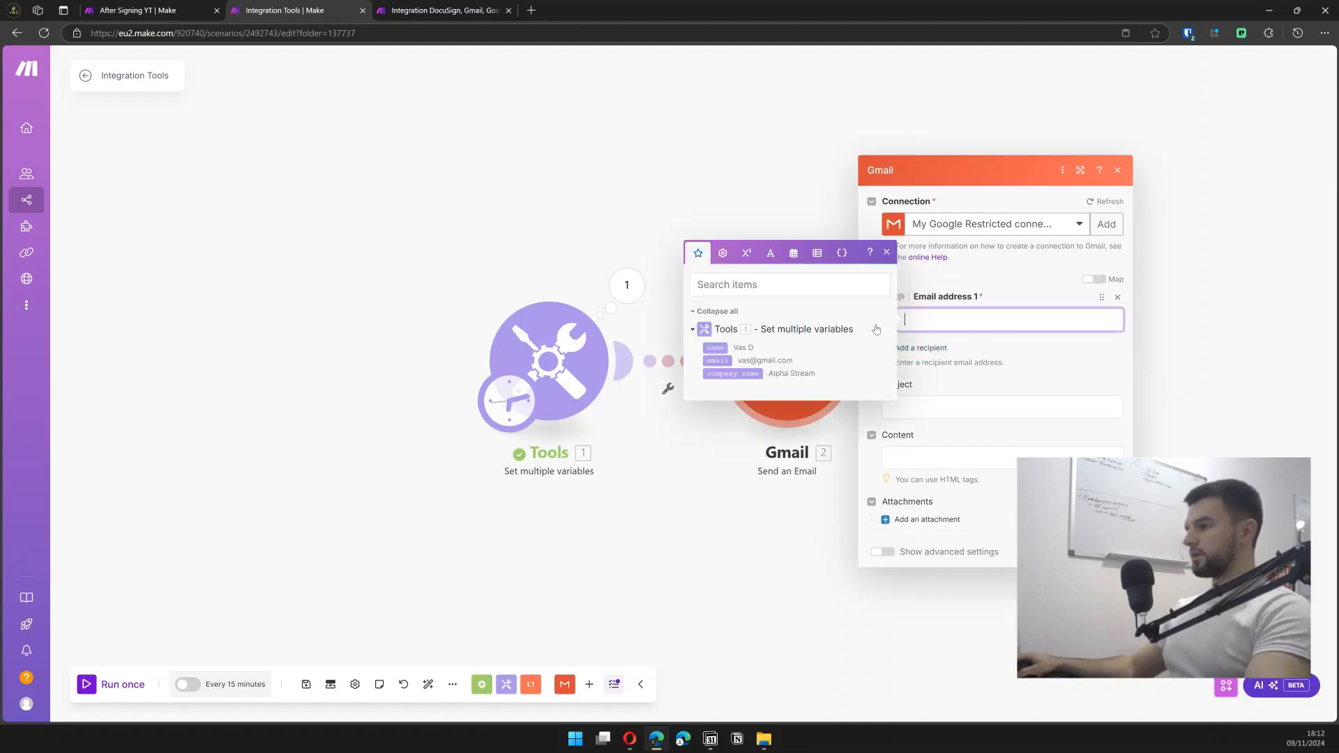
pyautogui.click(716, 360)
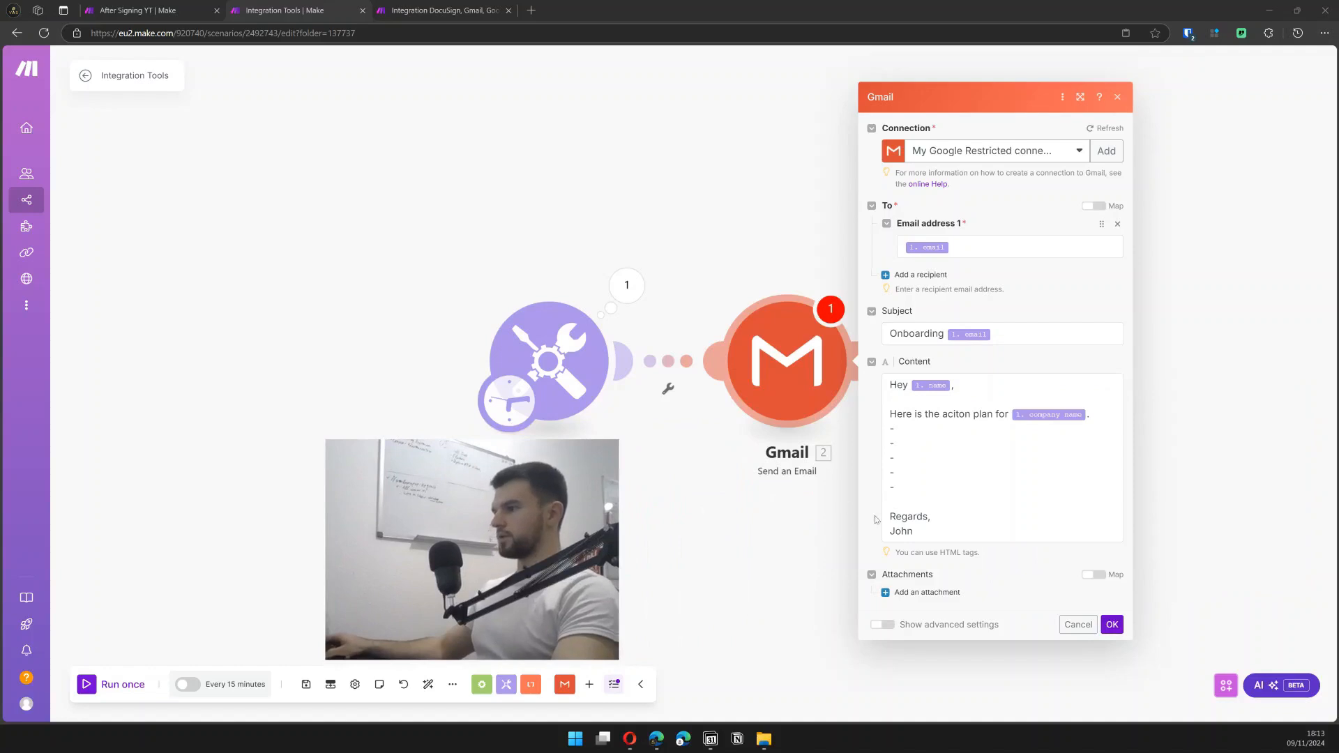
pyautogui.click(955, 504)
pyautogui.click(1128, 619)
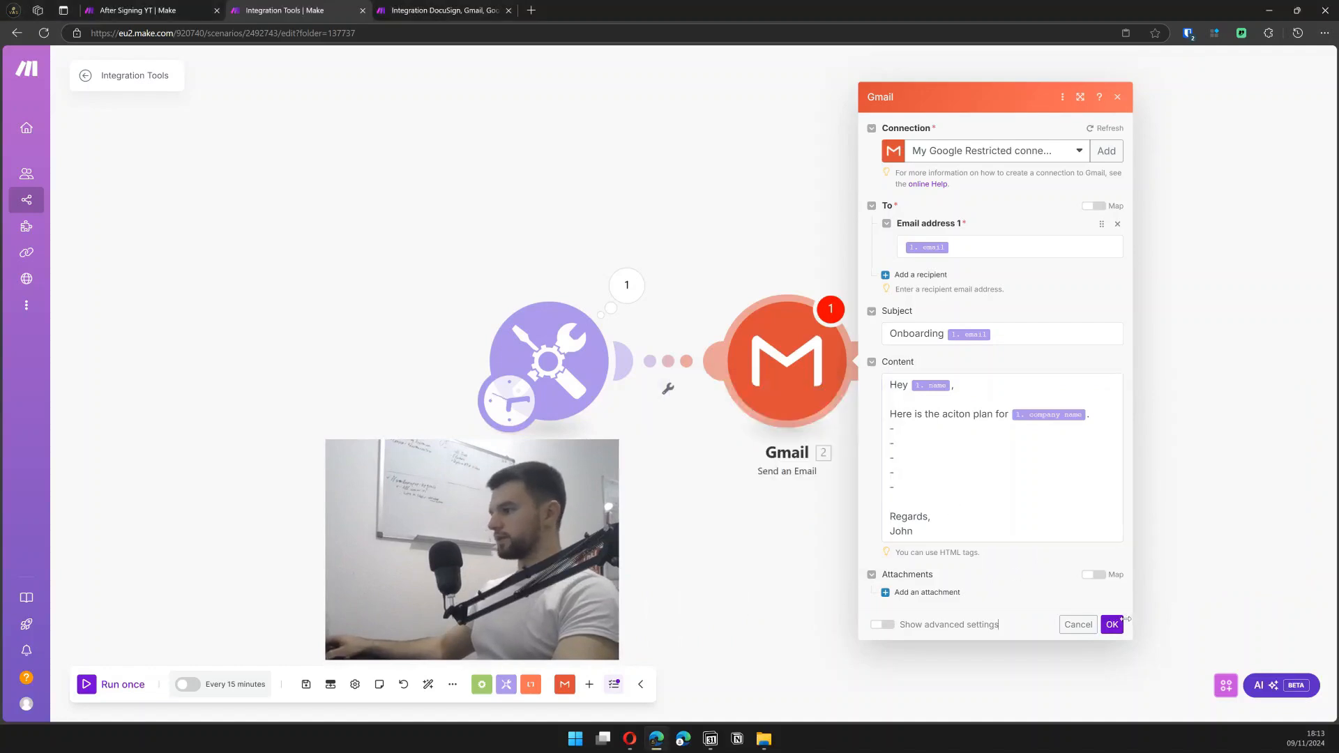
pyautogui.click(1114, 623)
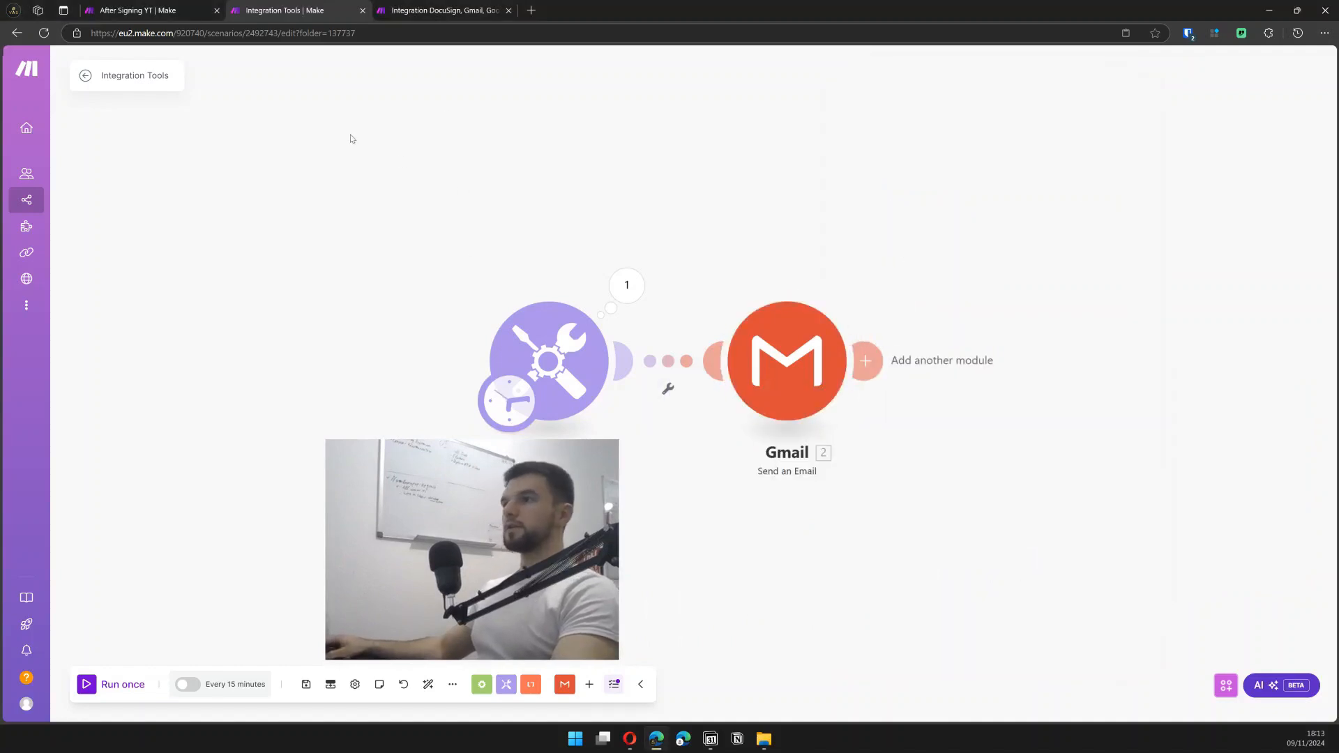
# - Add a Google Sheets 'Add a Row' module after Gmail and view the Onboarding spreadsheet
pyautogui.click(865, 361)
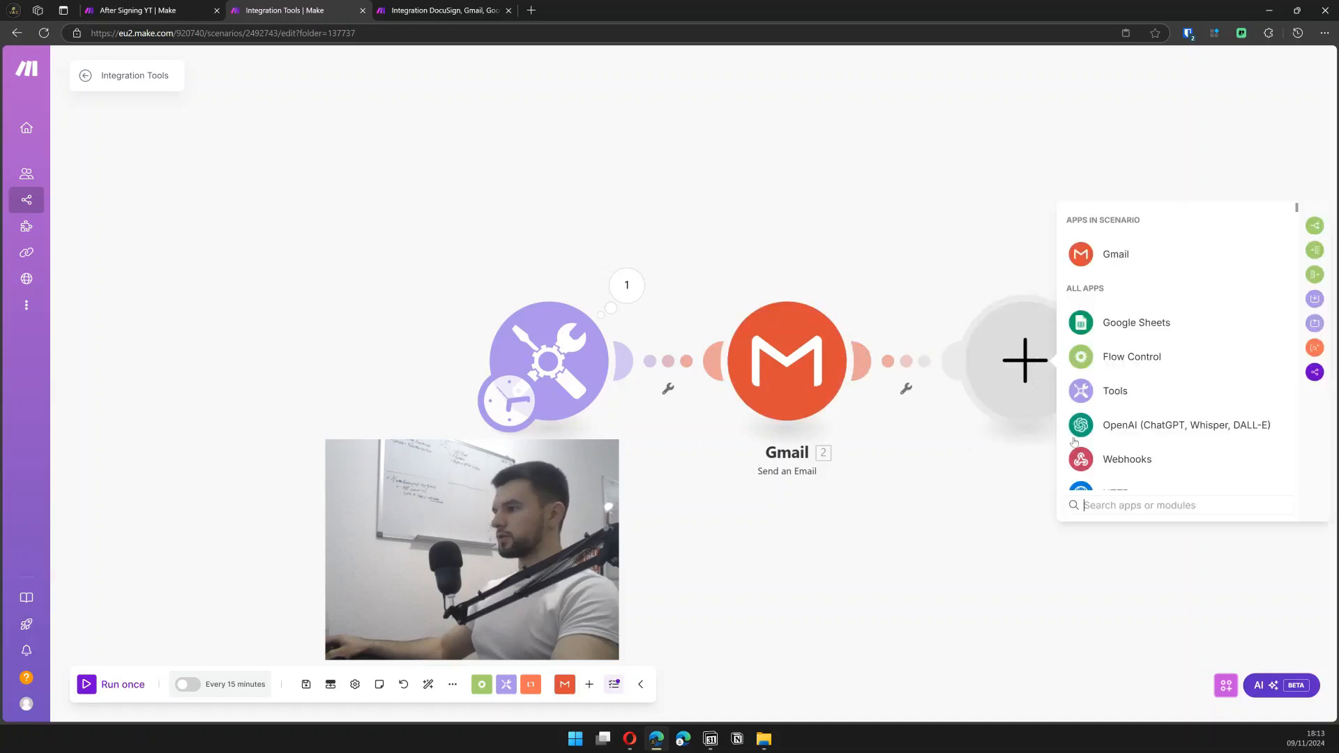
pyautogui.write('g')
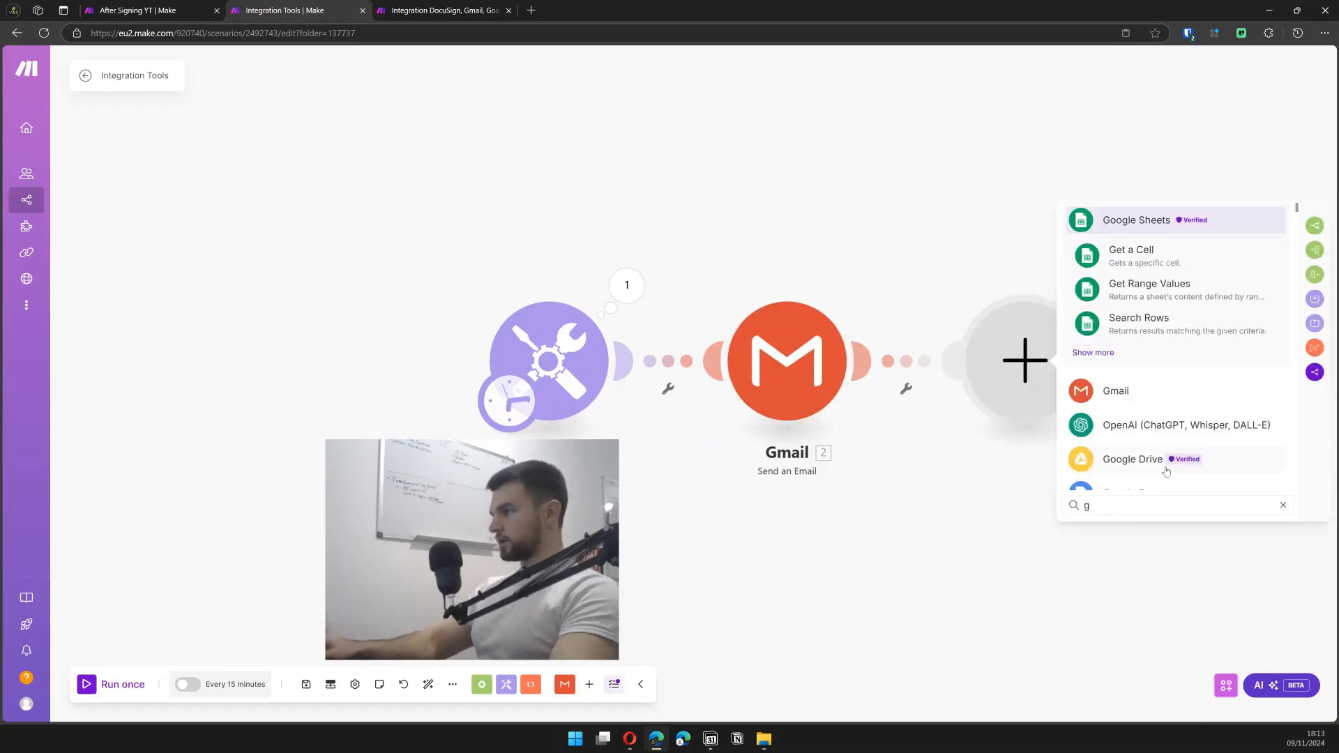
pyautogui.click(1168, 223)
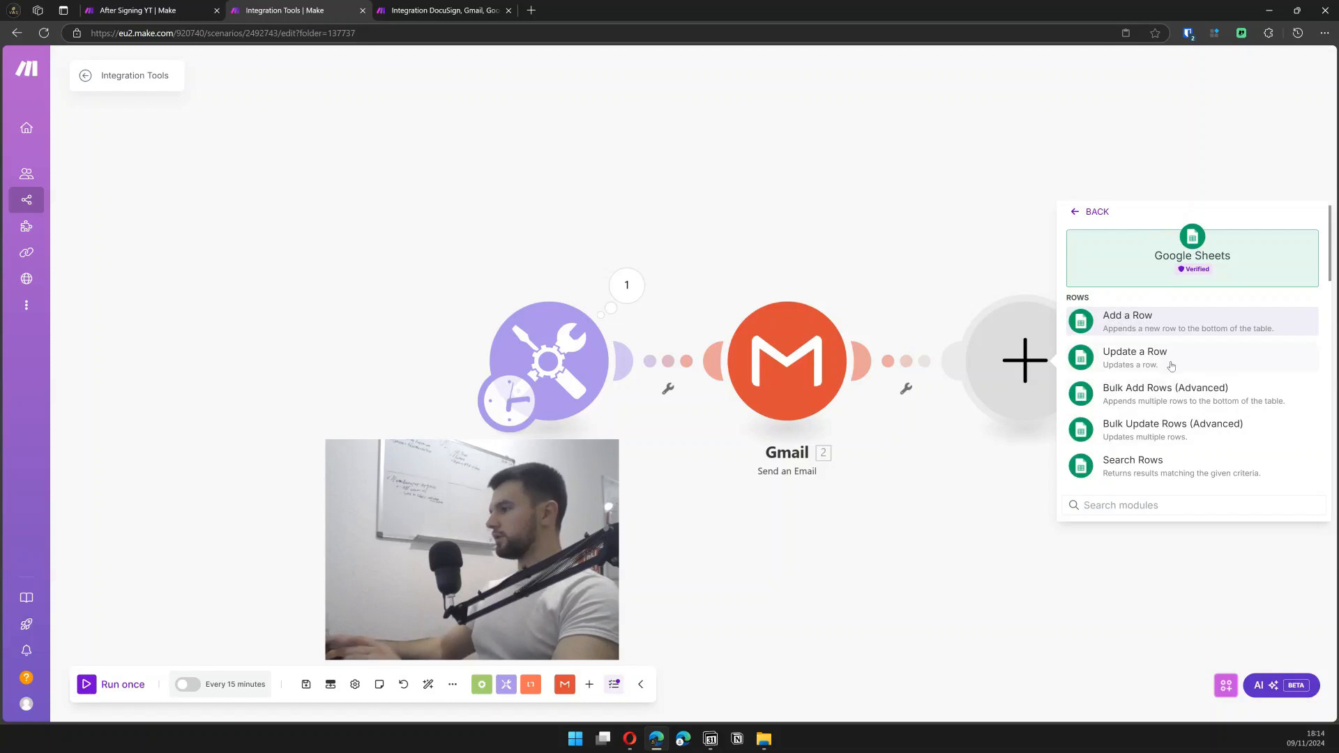
pyautogui.click(1141, 338)
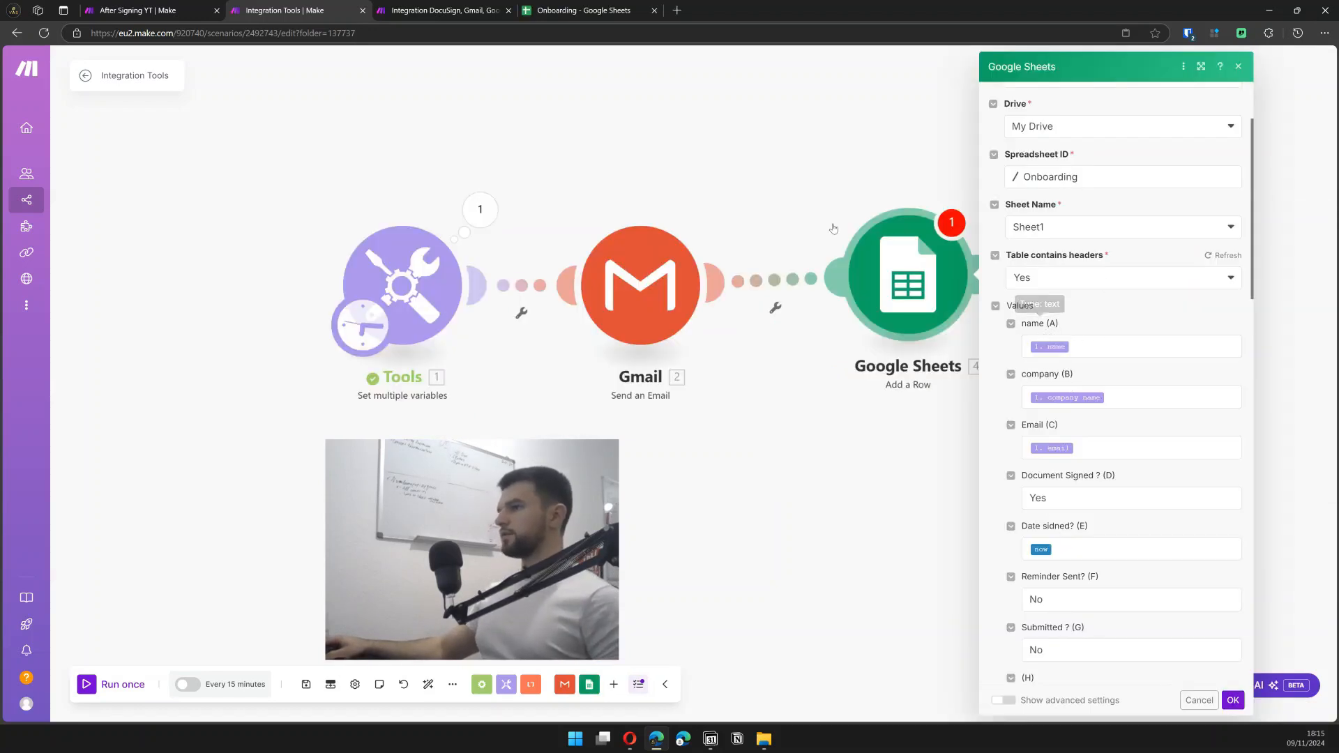
pyautogui.click(584, 9)
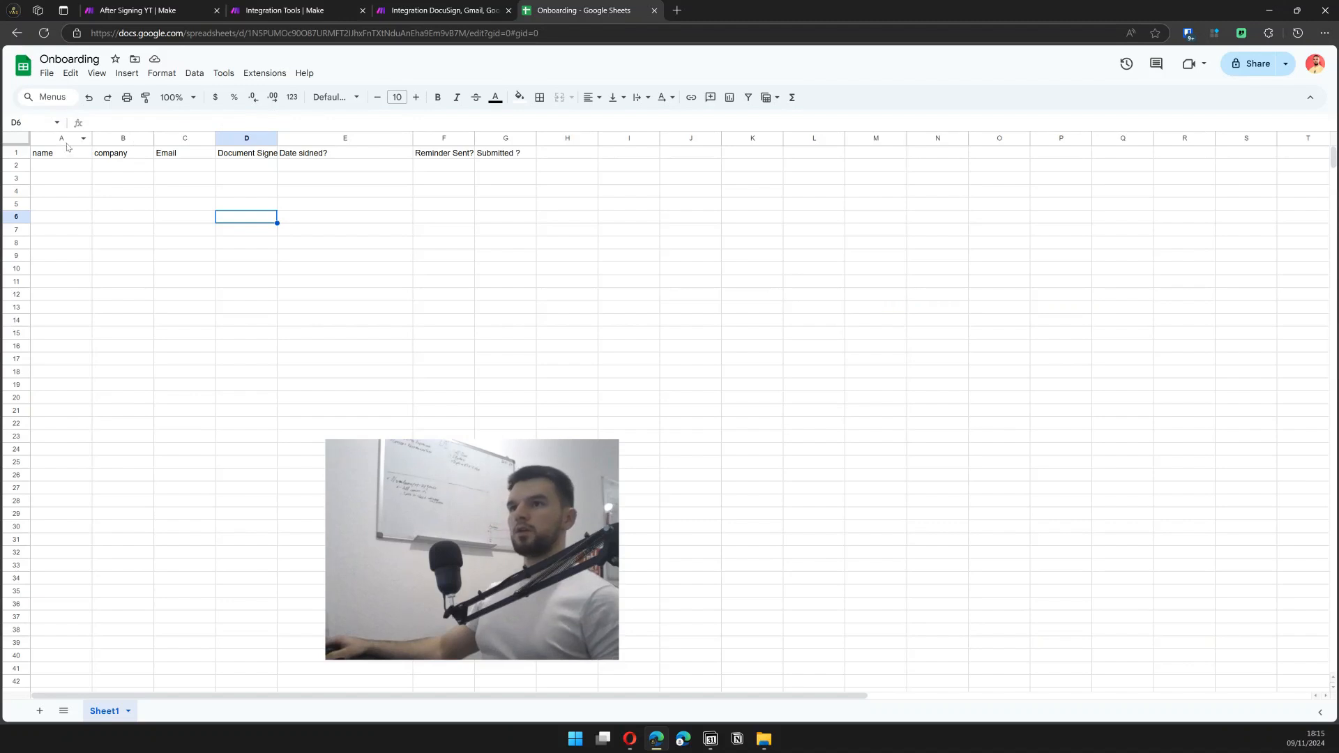
# - Review the Onboarding column headers D1 through G1, then return to the Make scenario
pyautogui.click(271, 156)
pyautogui.click(302, 154)
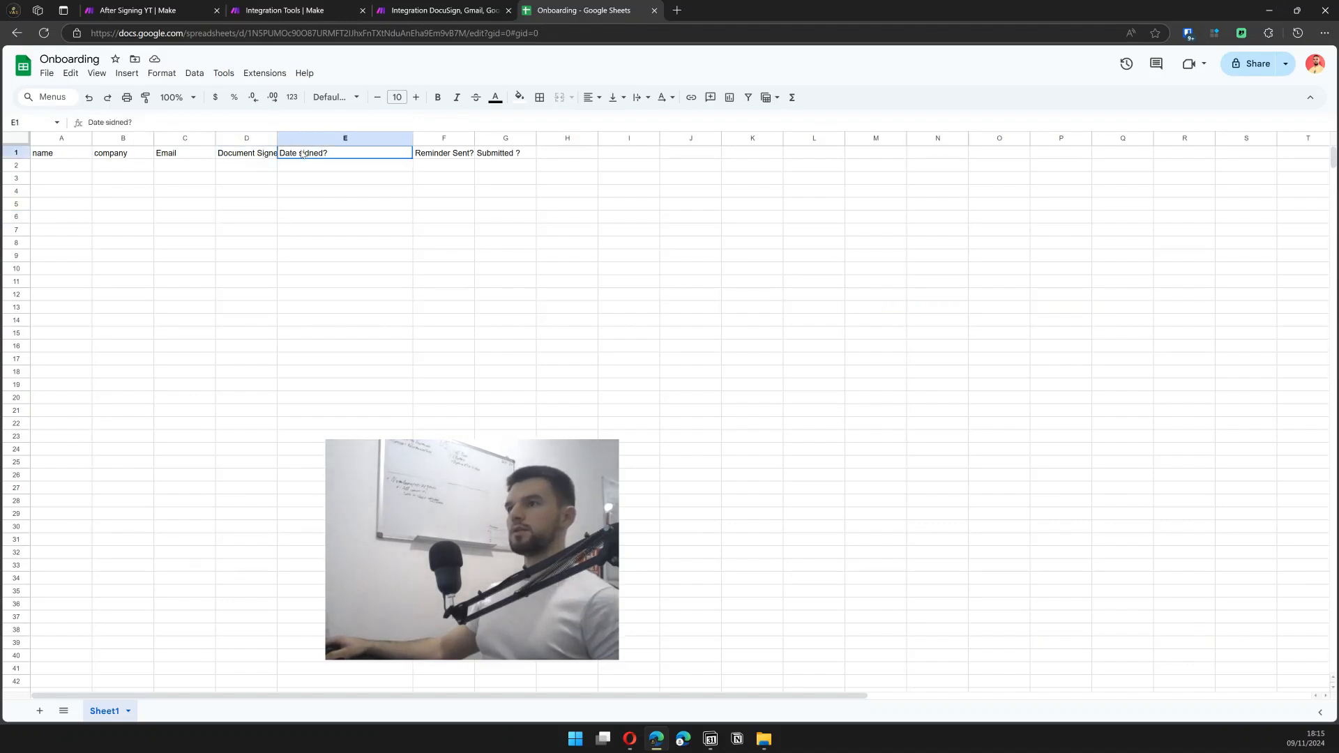
pyautogui.click(441, 155)
pyautogui.click(499, 155)
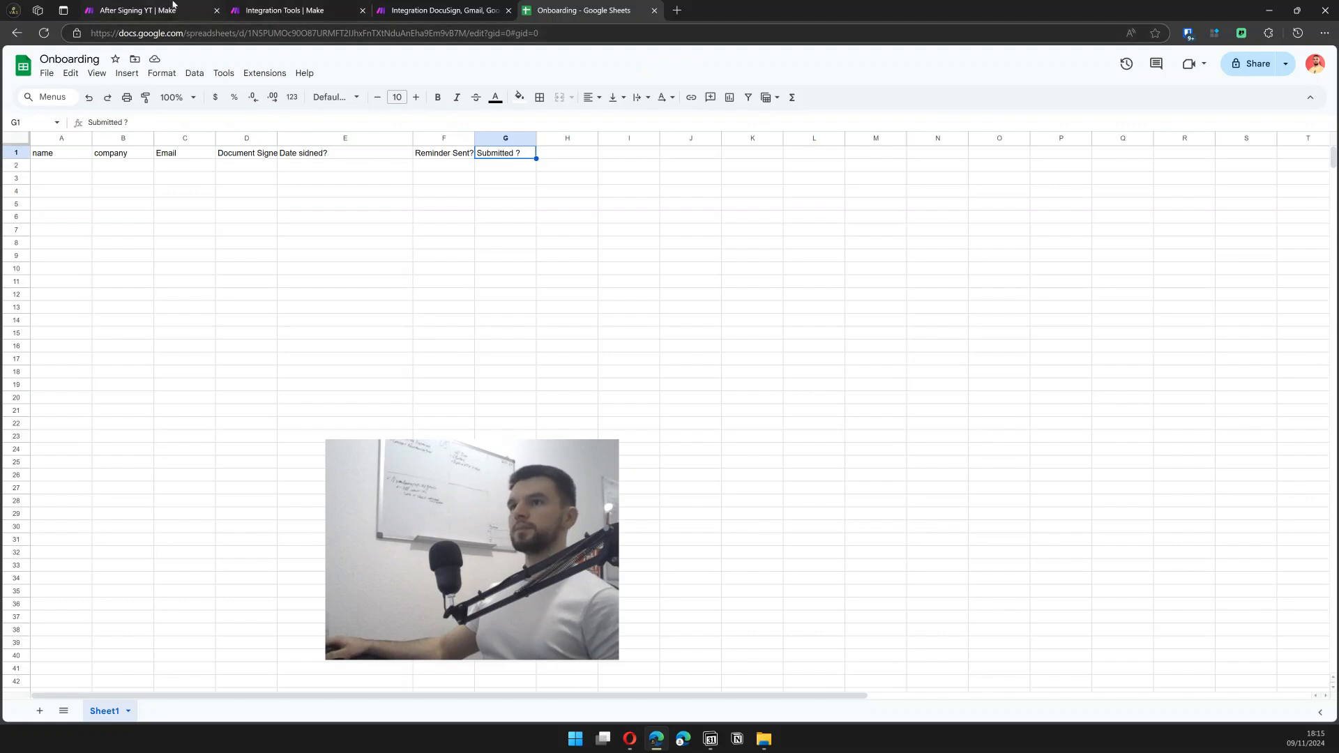
pyautogui.click(245, 7)
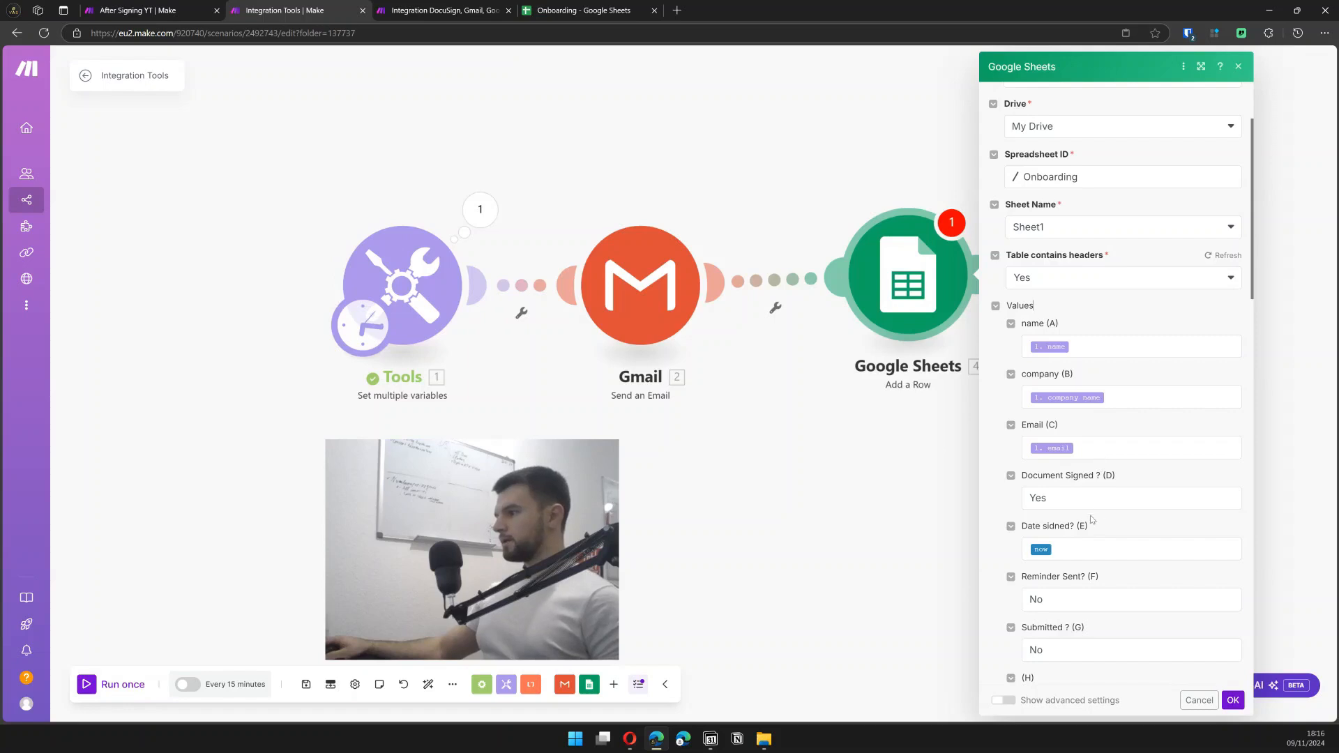
# - Map the 'now' variable into Date signed and confirm the Add a Row settings
pyautogui.click(1093, 552)
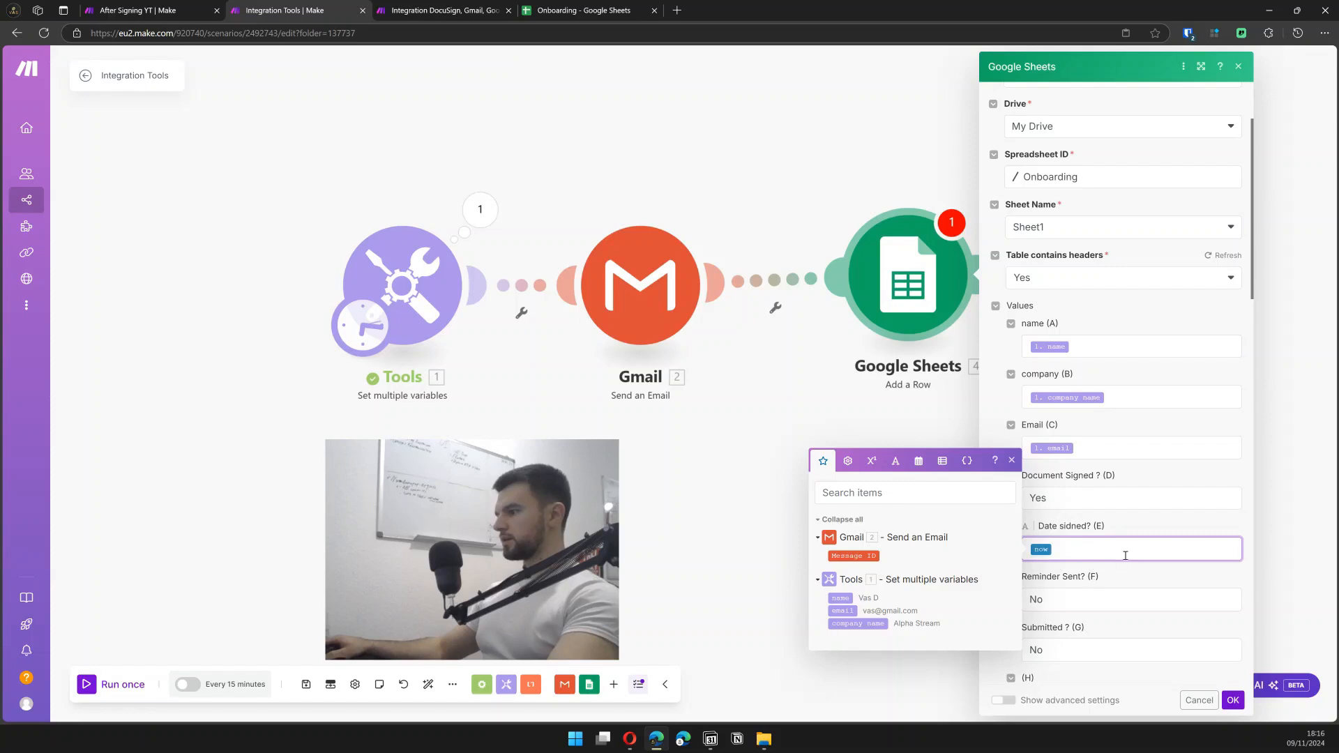
pyautogui.click(900, 492)
pyautogui.write('now')
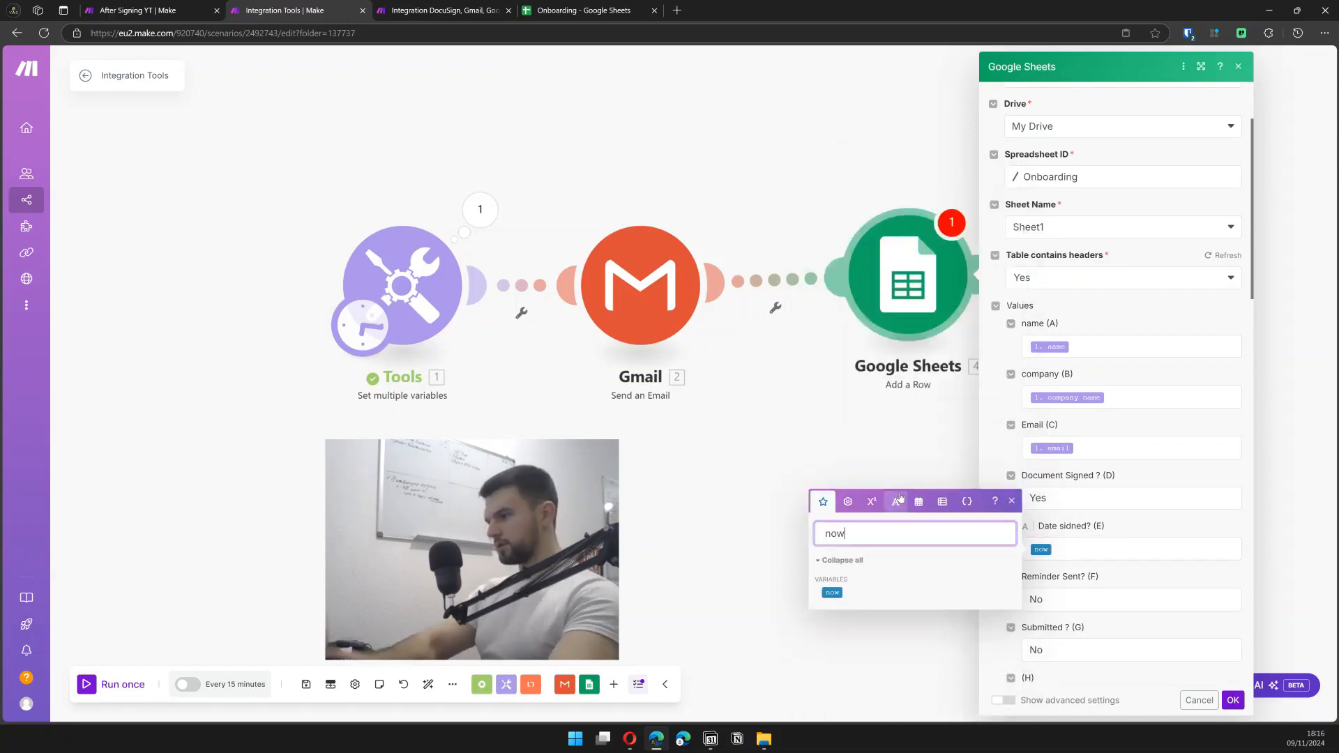
pyautogui.click(832, 590)
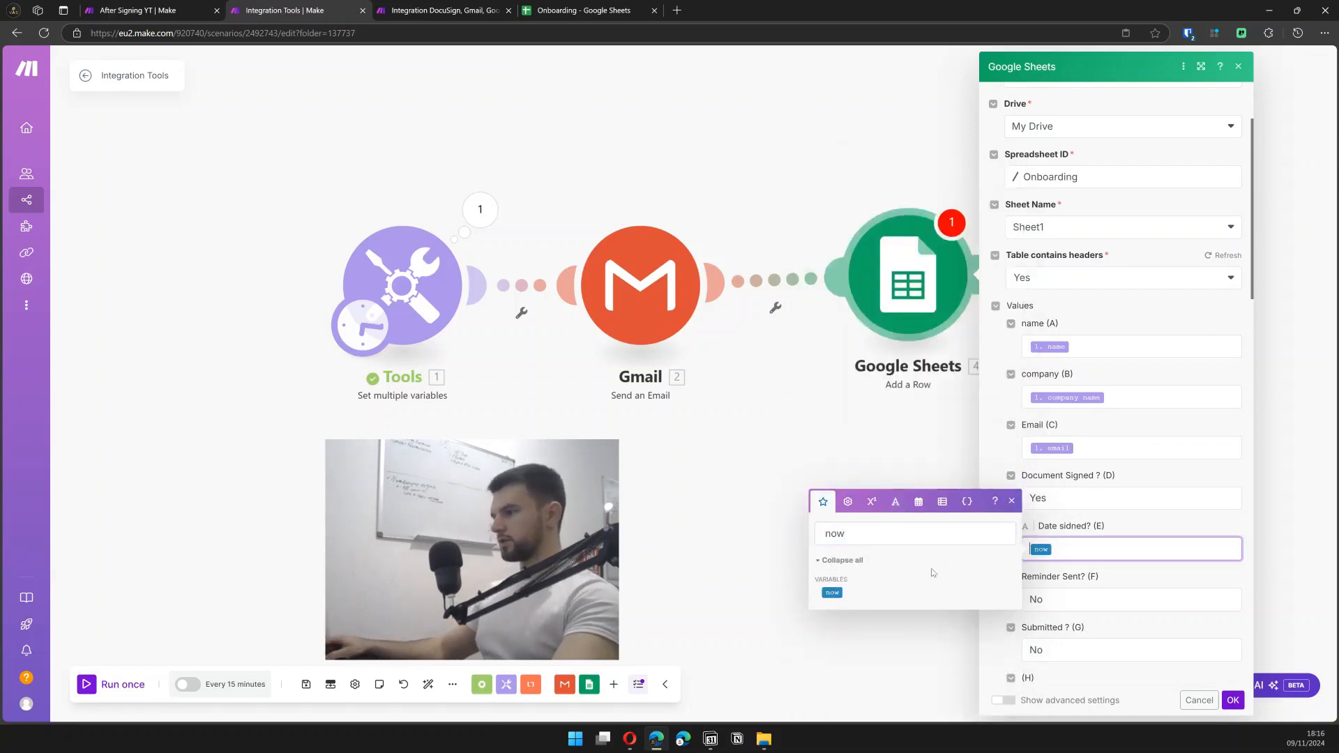
pyautogui.click(1150, 524)
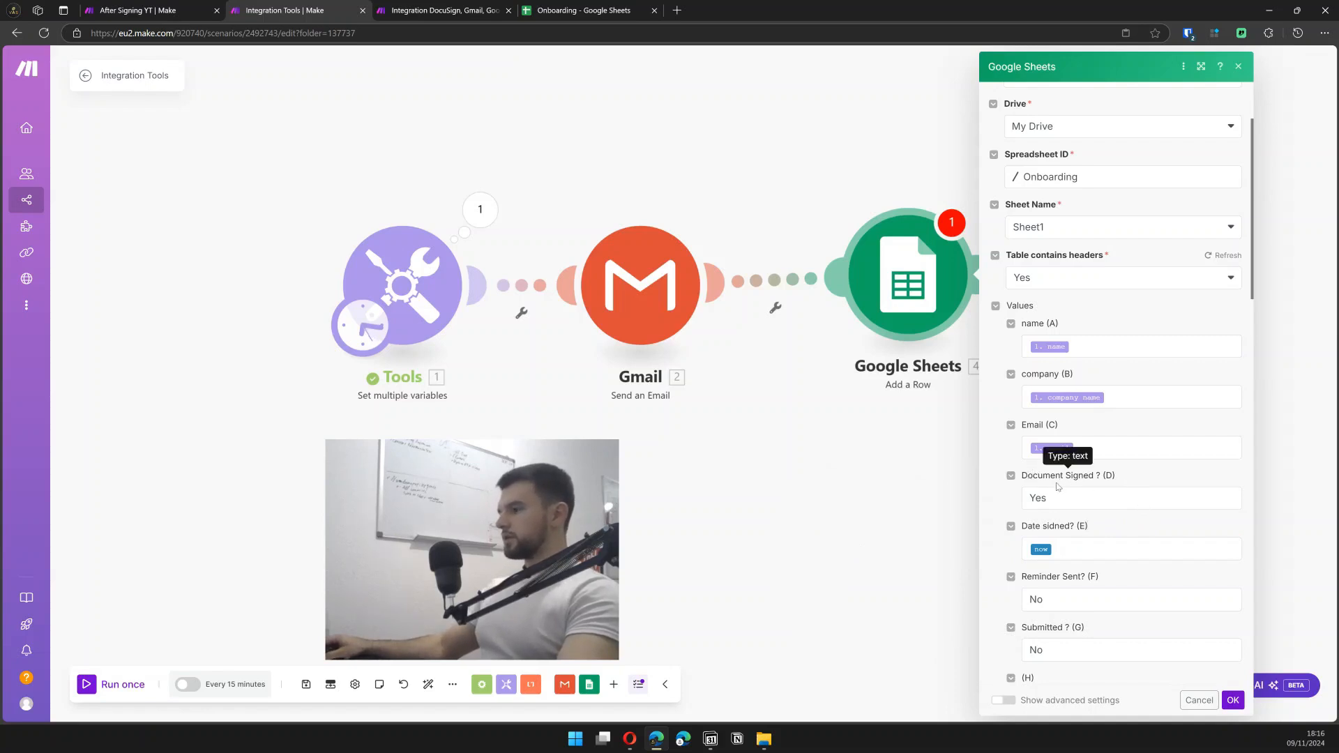
pyautogui.scroll(-2, 1064, 493)
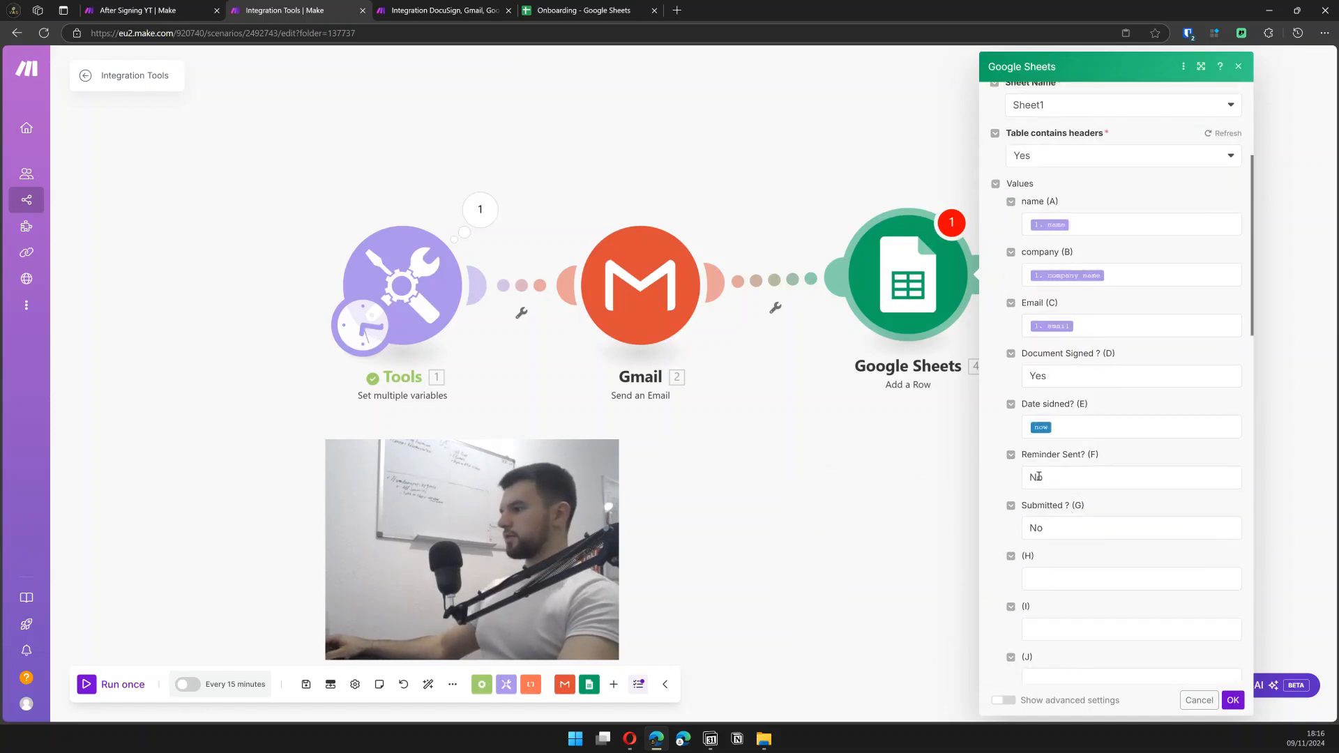
pyautogui.scroll(-4, 1044, 529)
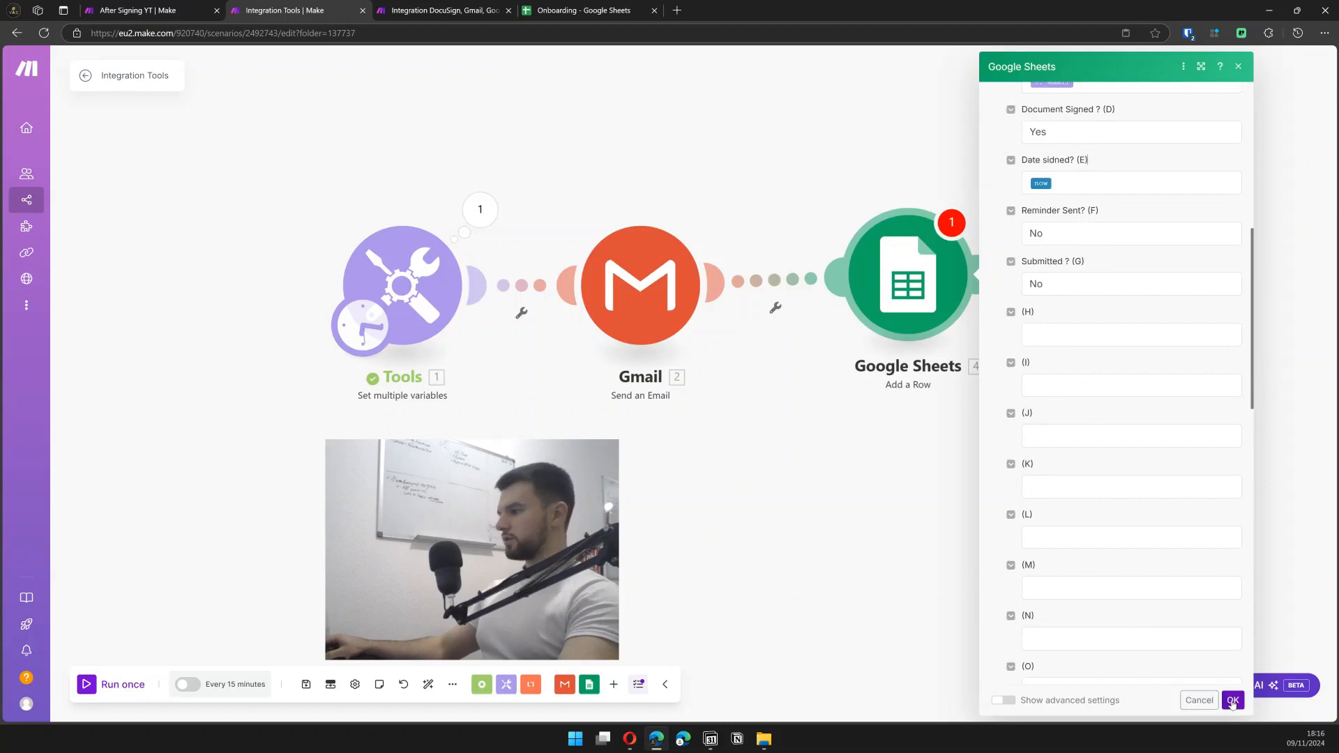
pyautogui.click(1233, 700)
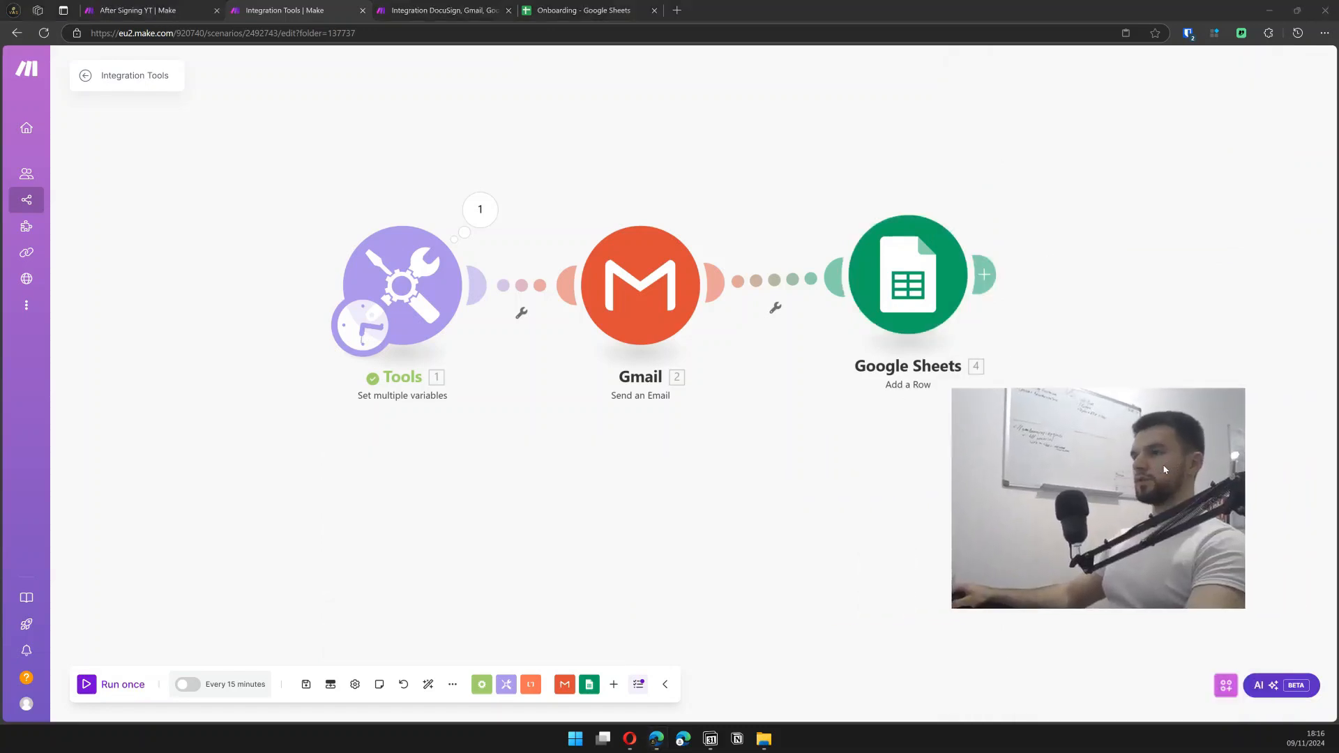
# - Replace the Gmail recipient mapping with a fixed email address and save the module
pyautogui.click(660, 279)
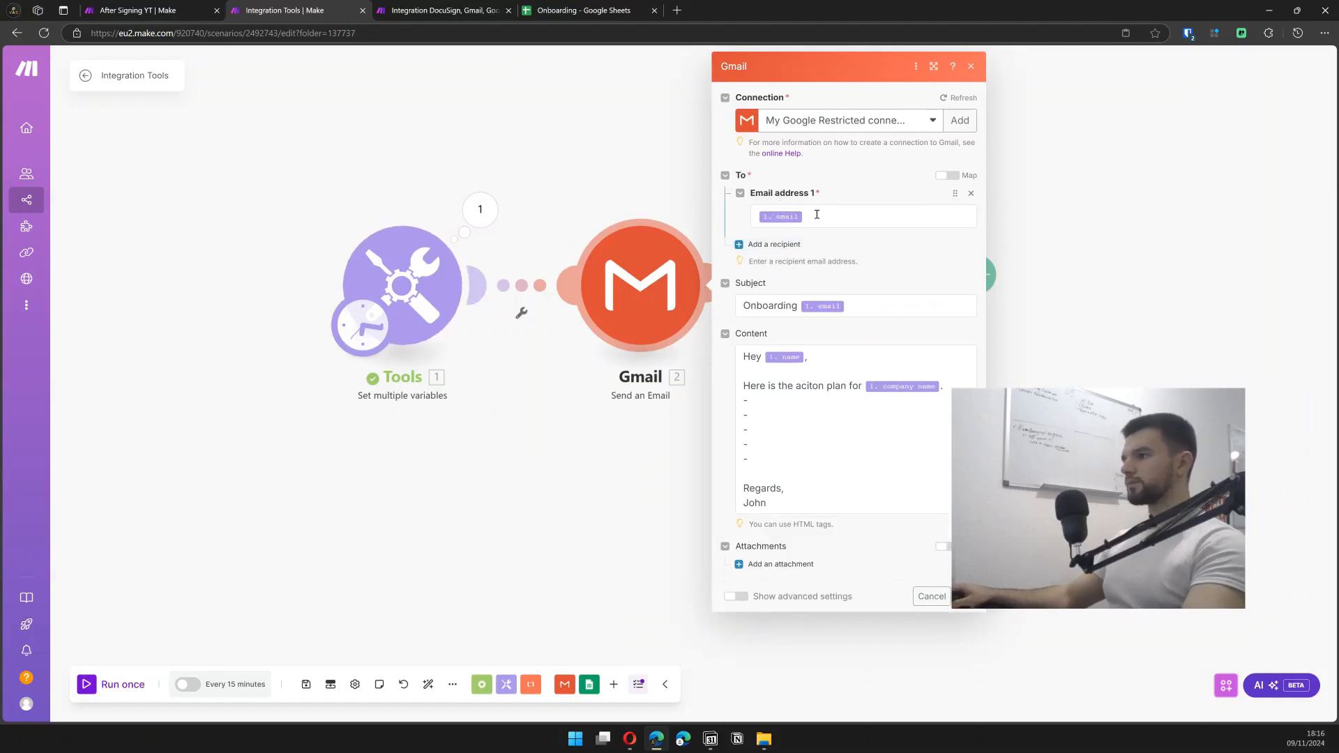
pyautogui.click(813, 216)
pyautogui.click(811, 219)
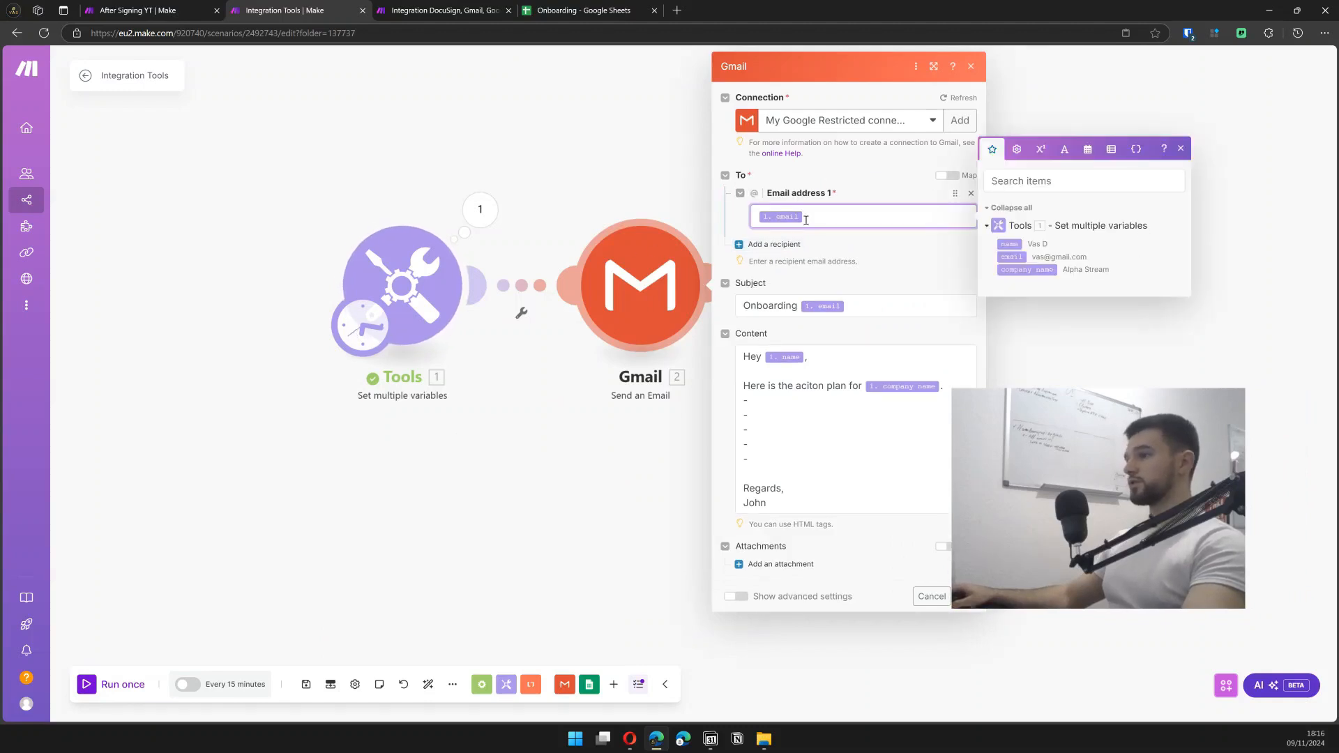
pyautogui.press('BackSpace')
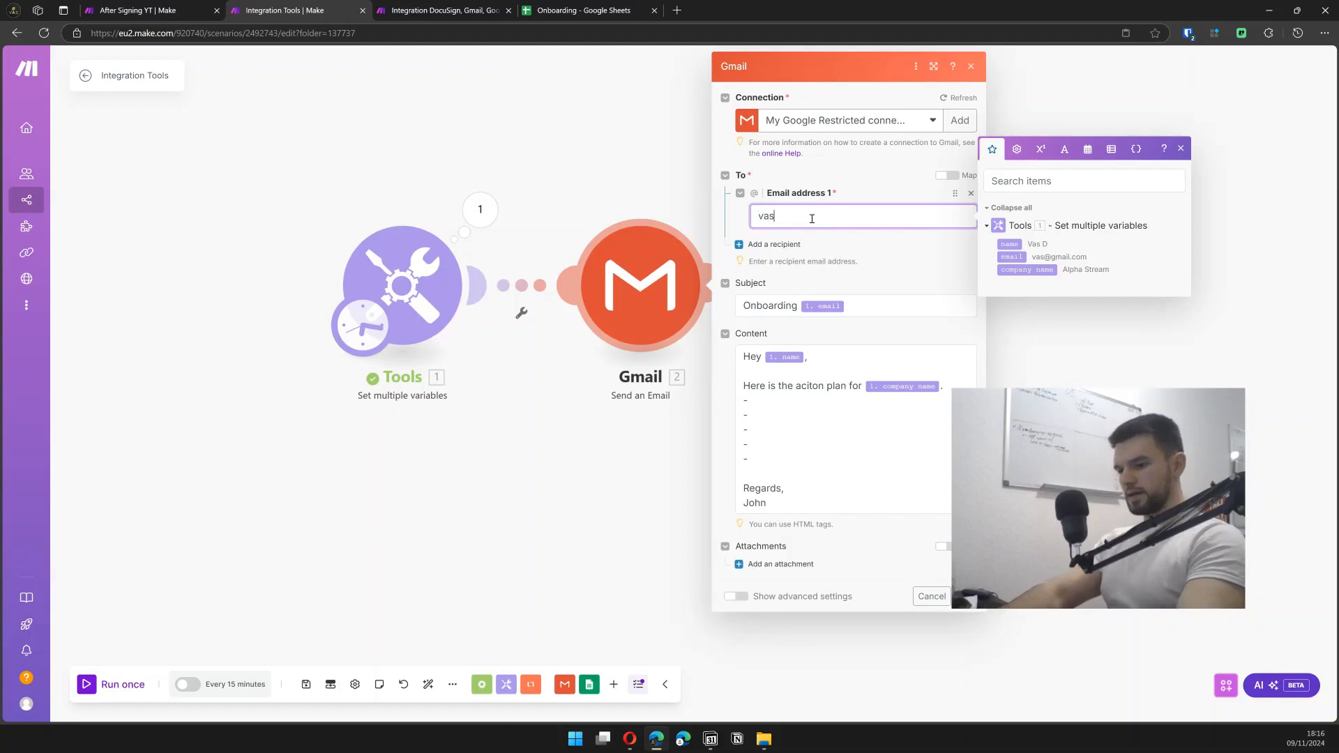
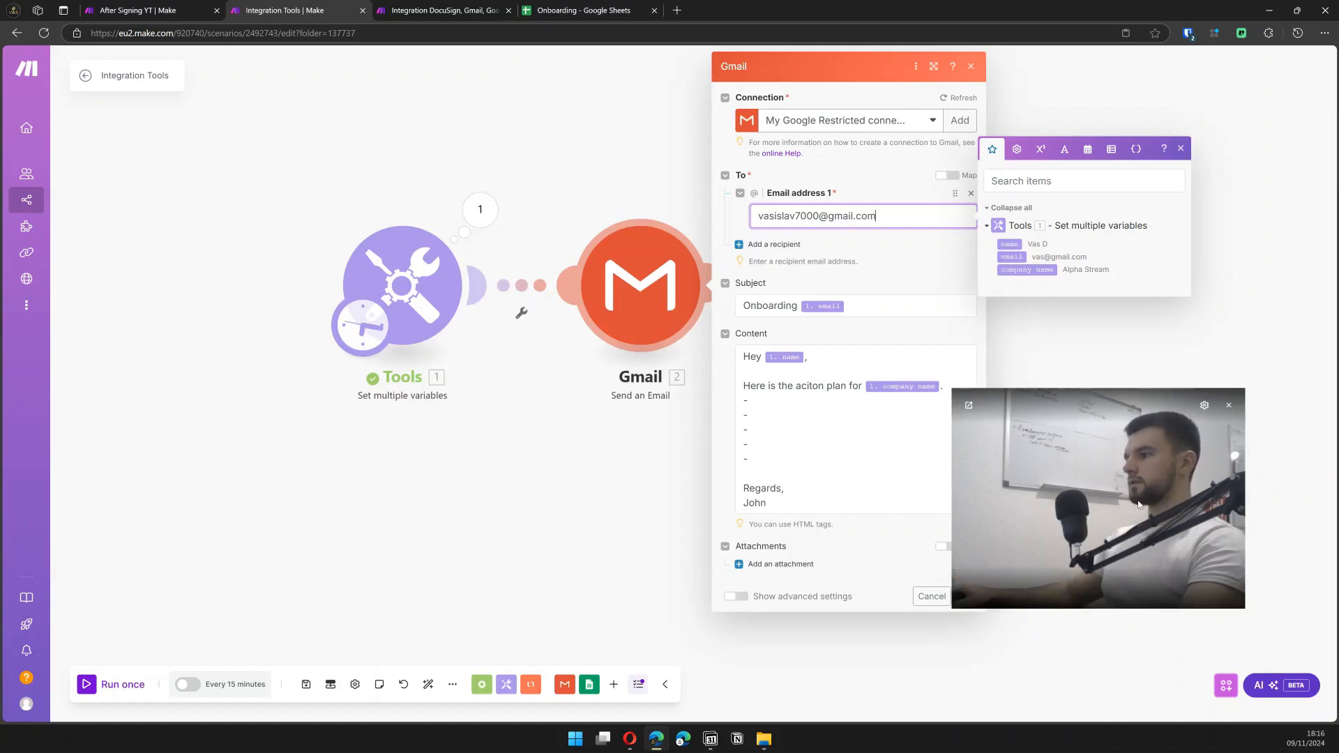
pyautogui.moveTo(1039, 481)
pyautogui.mouseDown()
pyautogui.moveTo(1125, 406)
pyautogui.moveTo(1040, 457)
pyautogui.mouseUp()
pyautogui.click(971, 604)
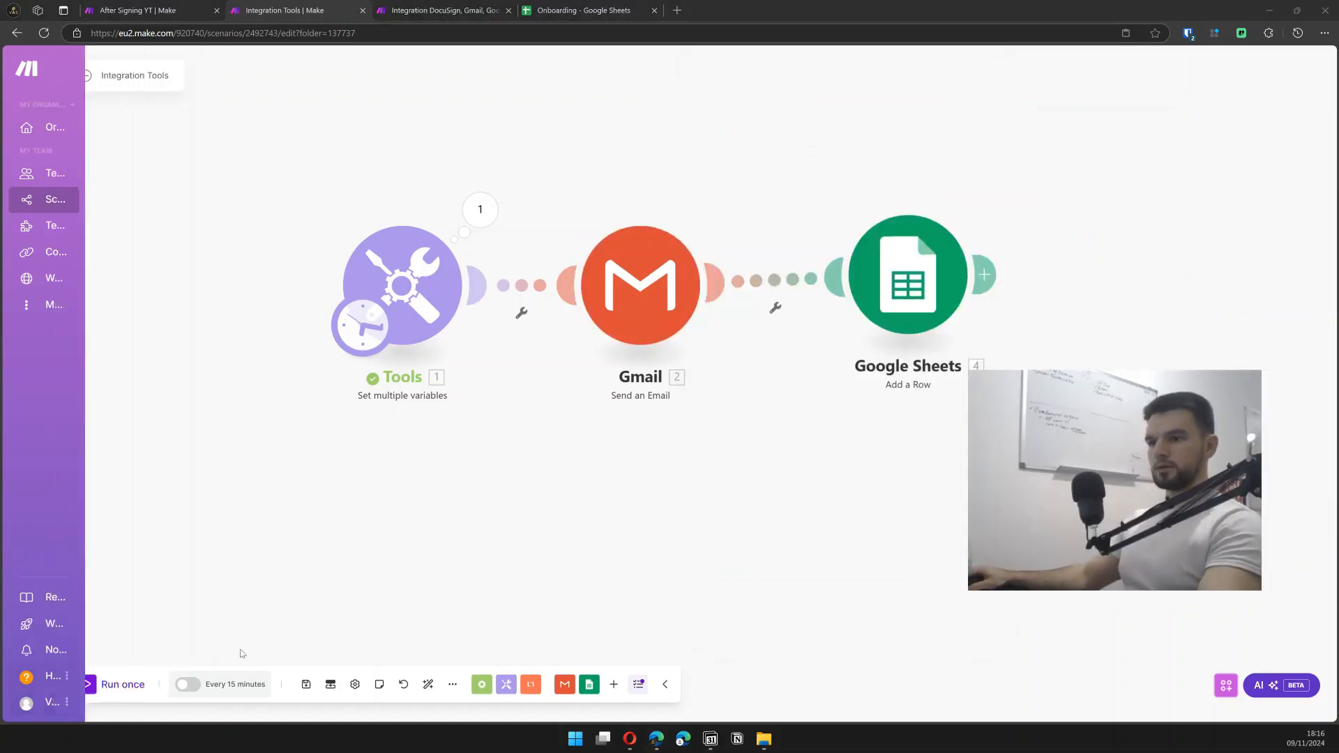
# - Run the scenario once, then check the new sheet row and the Onboarding email in Gmail
pyautogui.click(117, 687)
pyautogui.click(116, 687)
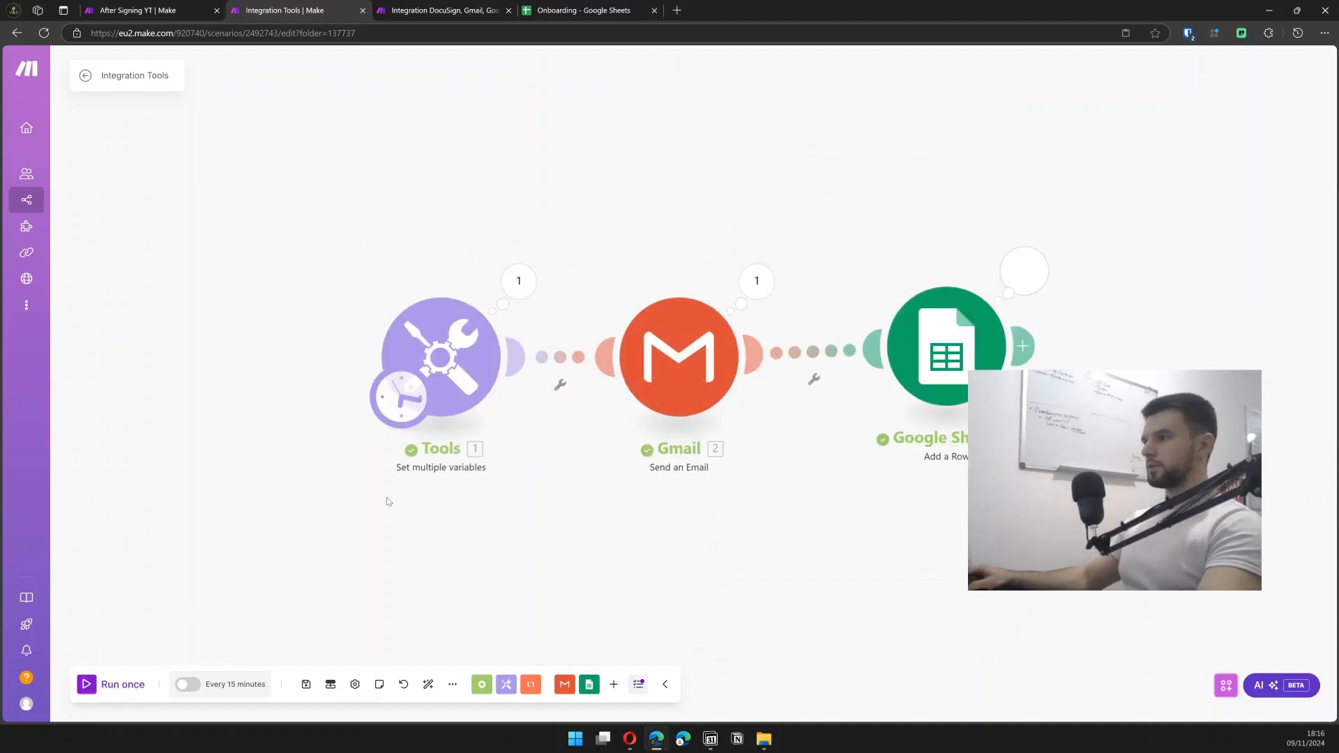
pyautogui.click(558, 9)
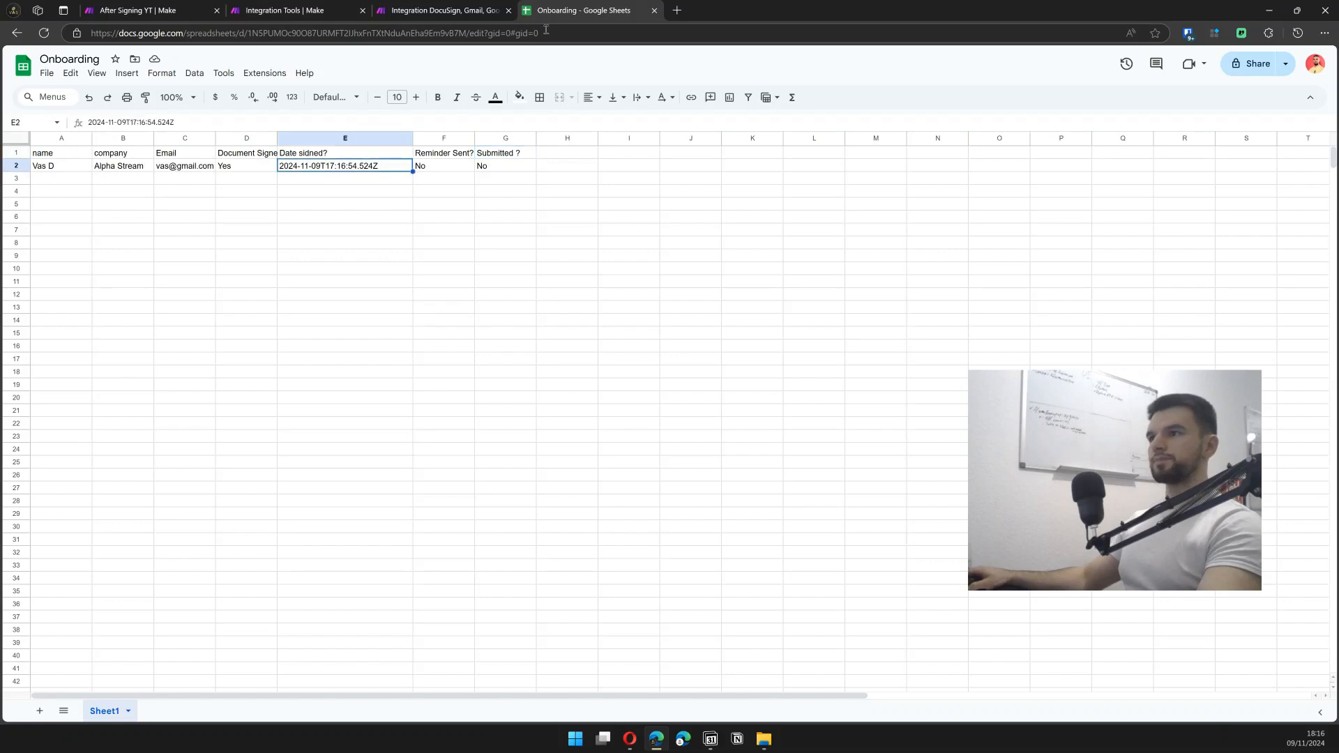
pyautogui.click(677, 11)
pyautogui.write('gm')
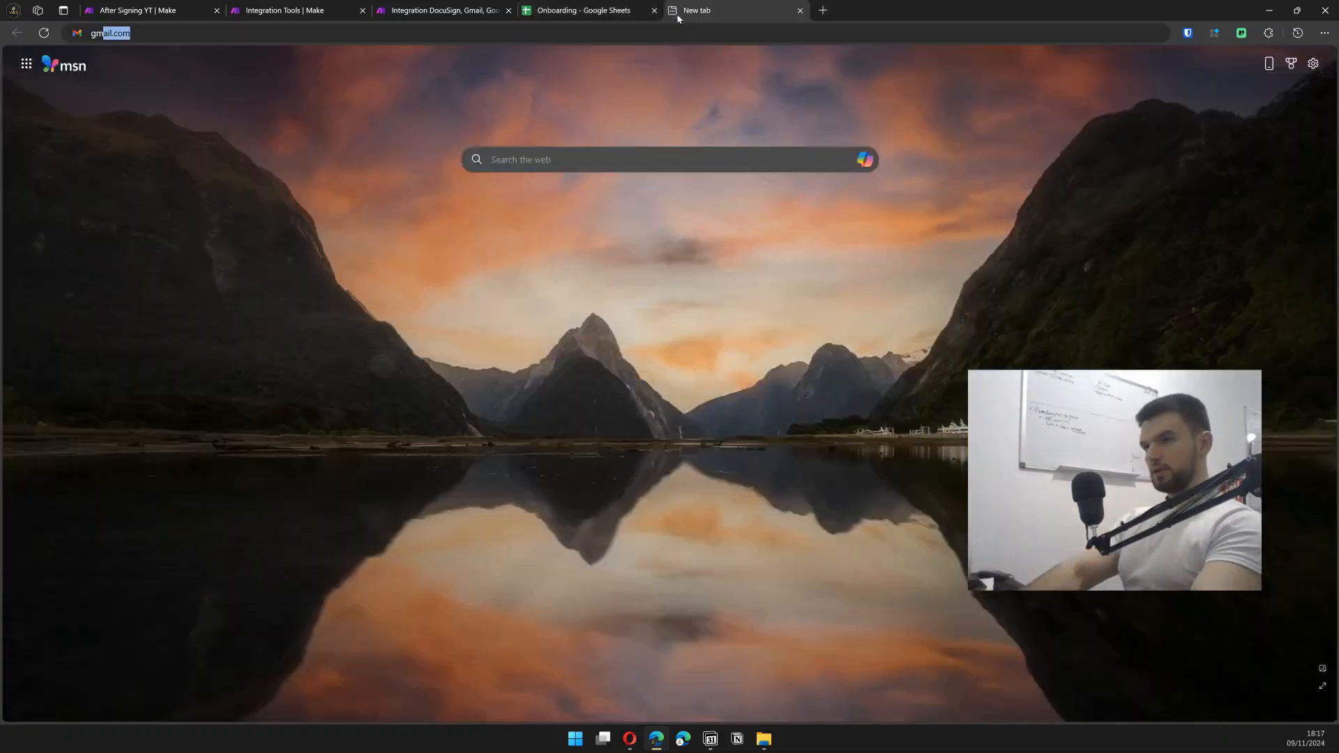
pyautogui.press('Return')
pyautogui.click(237, 136)
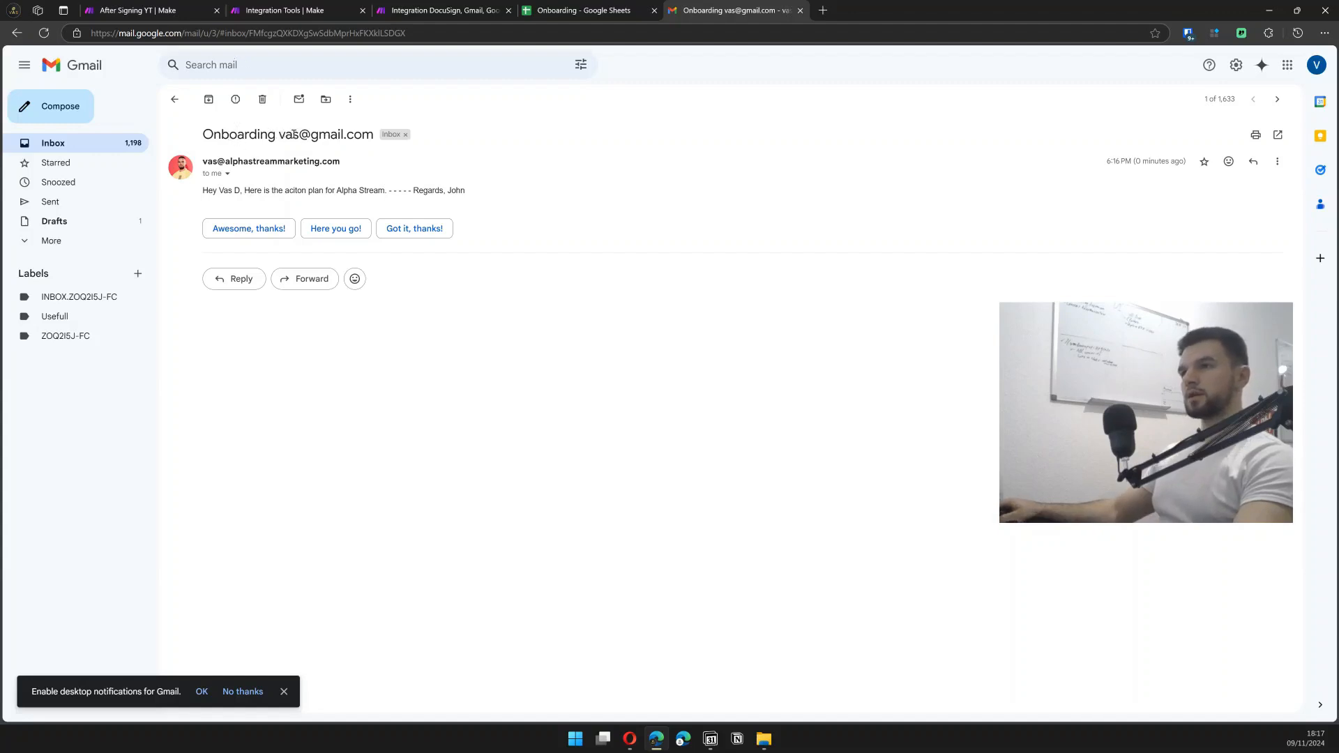
# - Highlight the email address in the Onboarding subject, then return to the Make scenario
pyautogui.moveTo(279, 135); pyautogui.dragTo(380, 134)
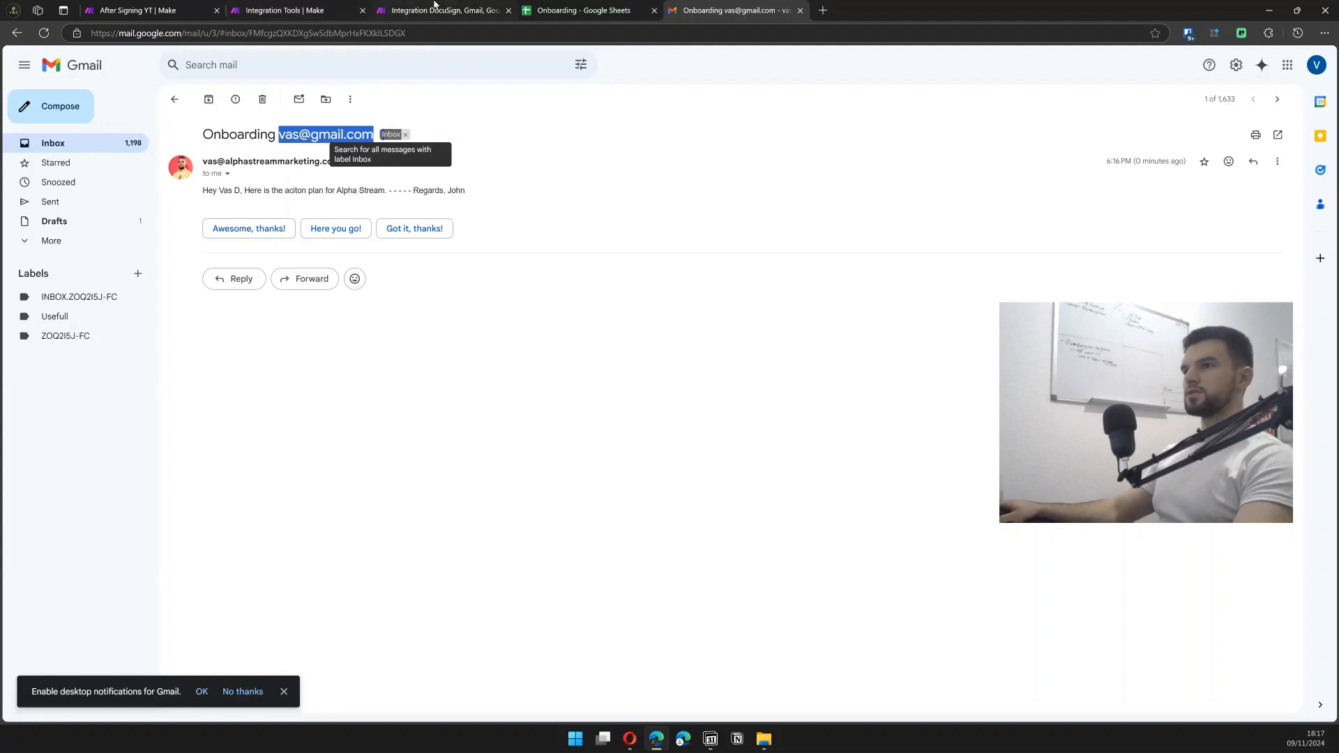
pyautogui.click(328, 16)
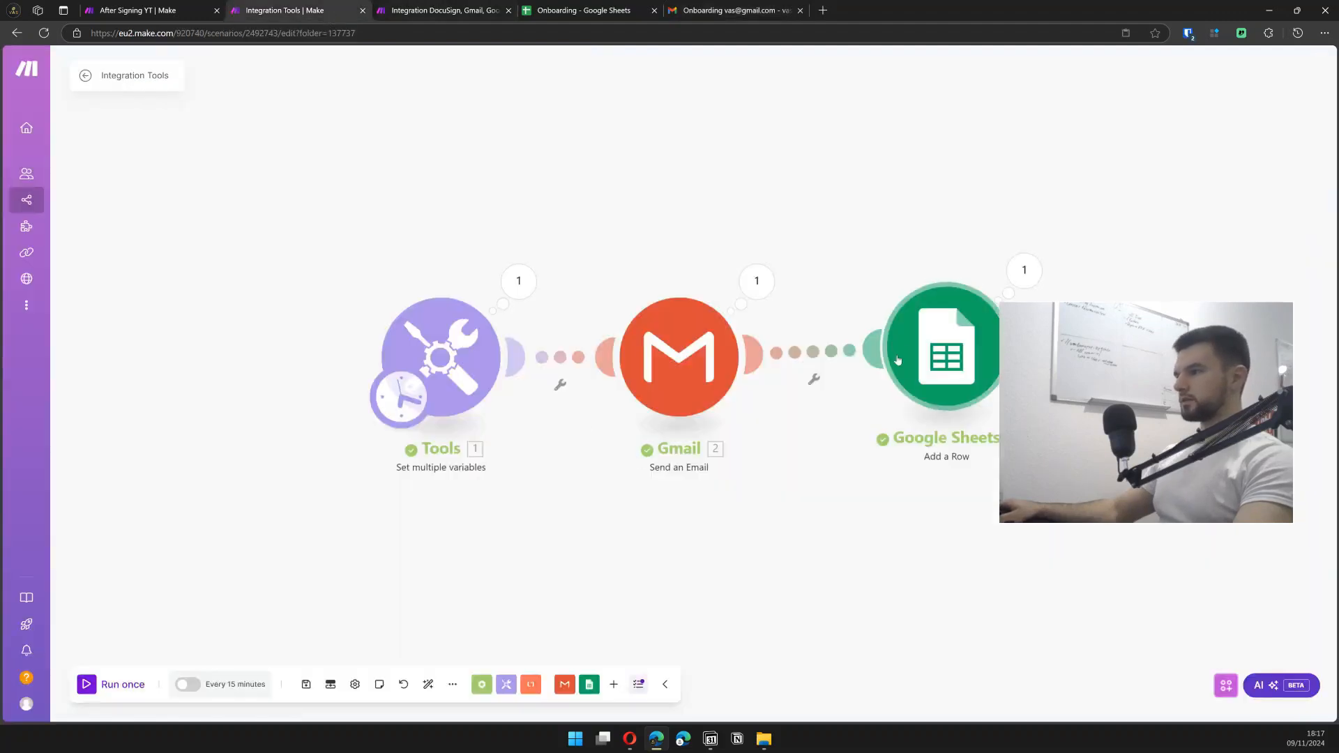
# - Change the Gmail subject to 'Onboarding' plus the mapped name variable and save
pyautogui.click(671, 356)
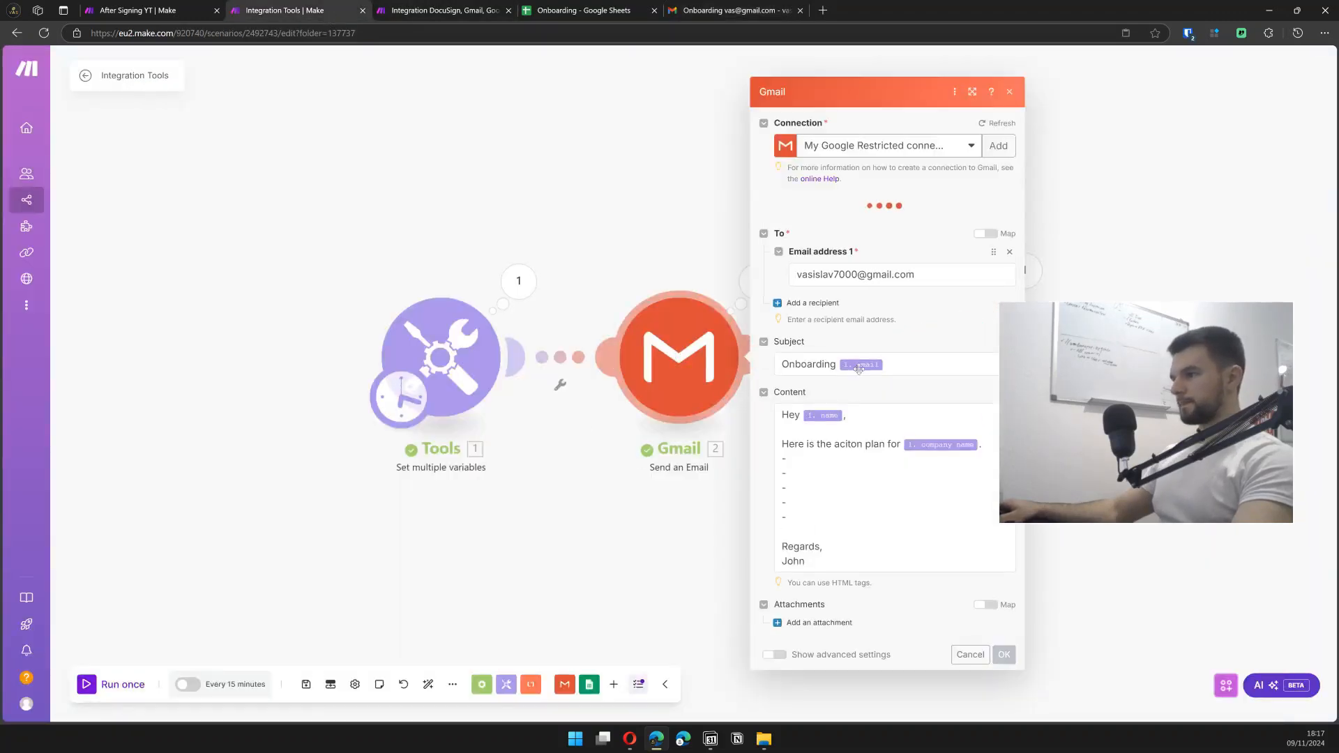
pyautogui.click(876, 365)
pyautogui.press('BackSpace')
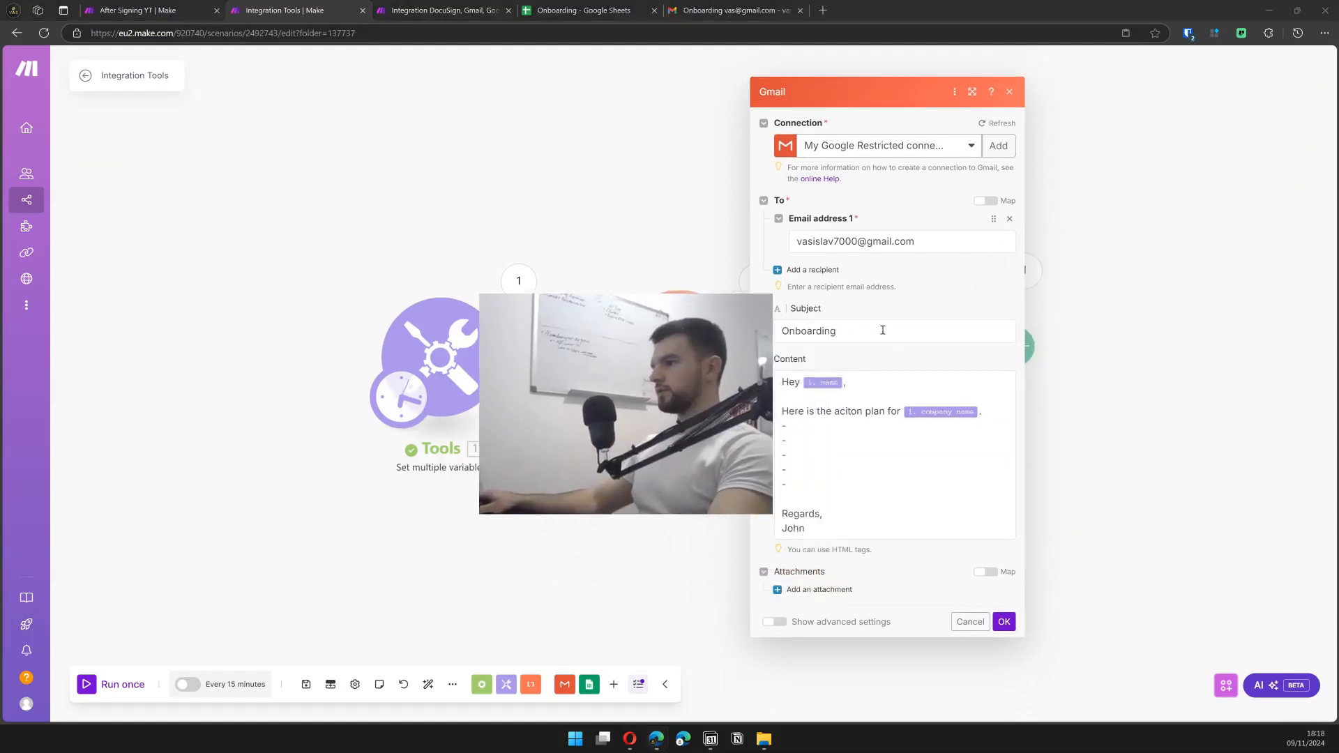
pyautogui.click(1047, 359)
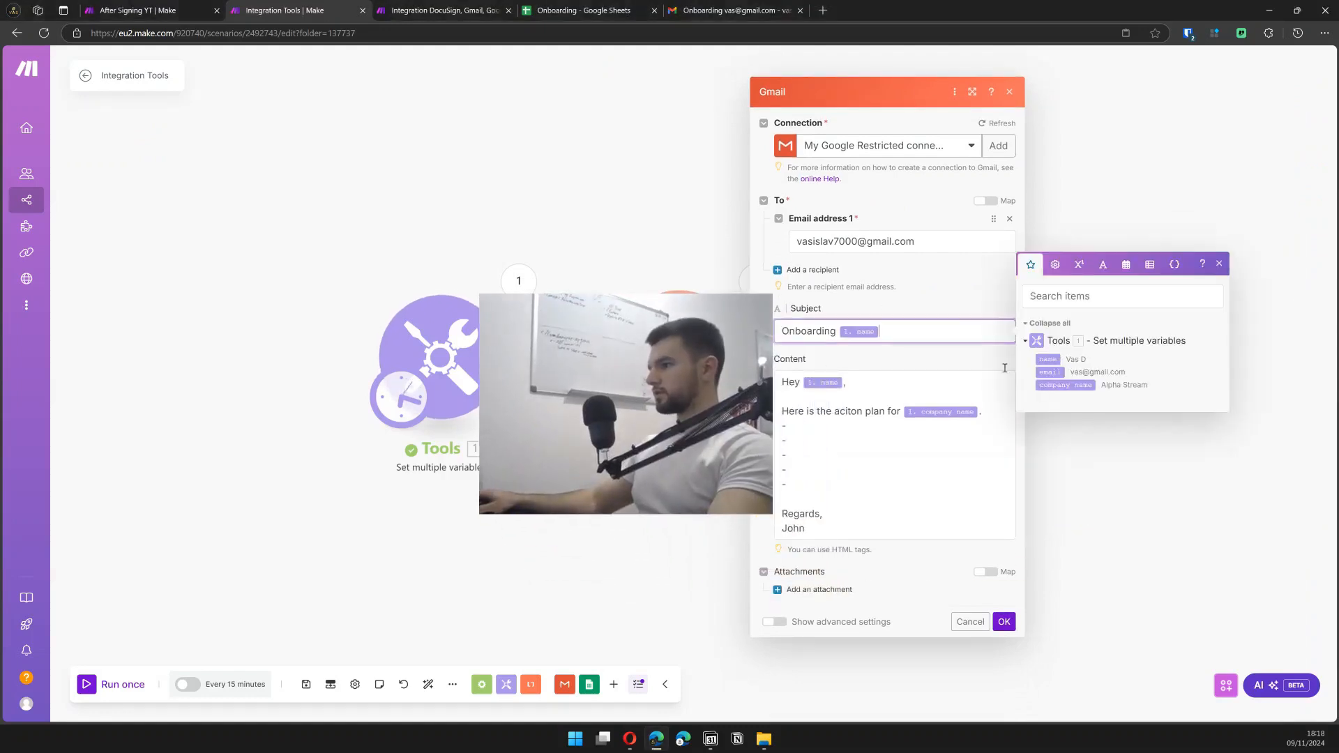
pyautogui.click(1004, 621)
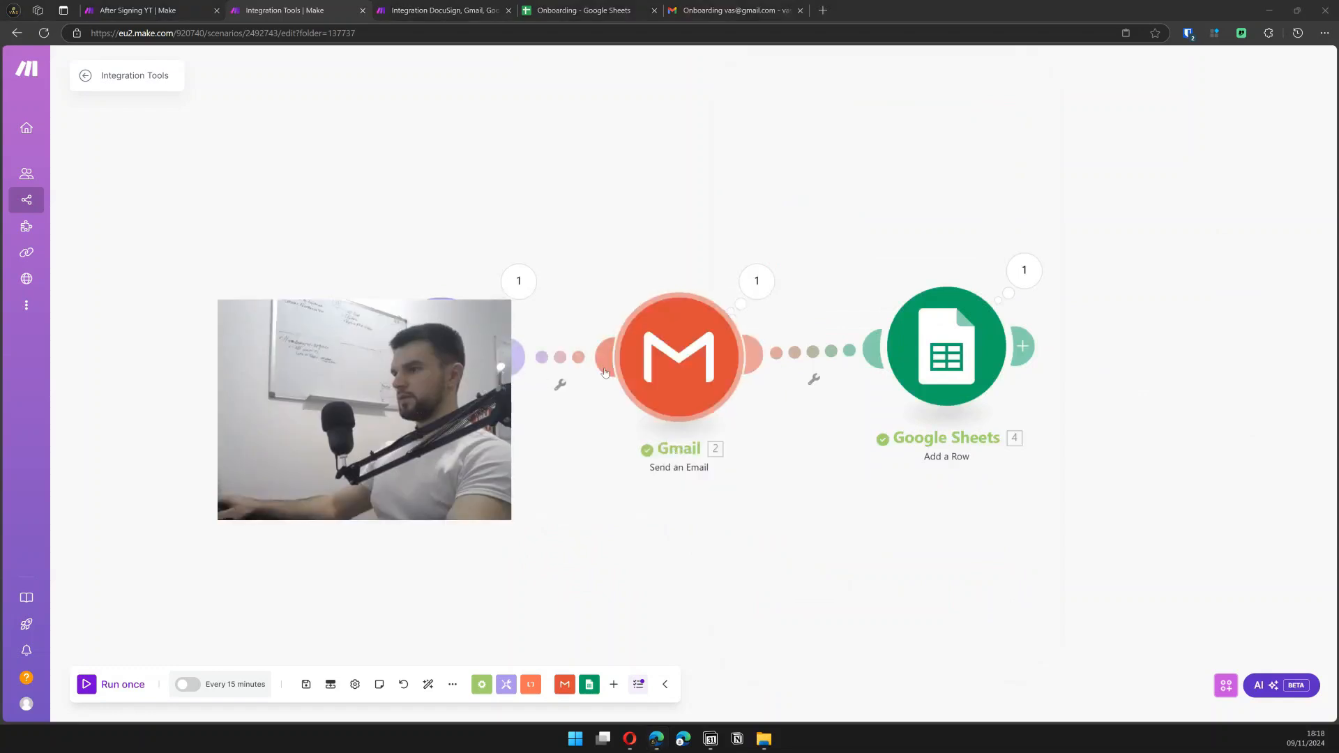
# - Test the Gmail module alone with a sample name value, then return to the scenarios
pyautogui.rightClick(656, 346)
pyautogui.click(688, 381)
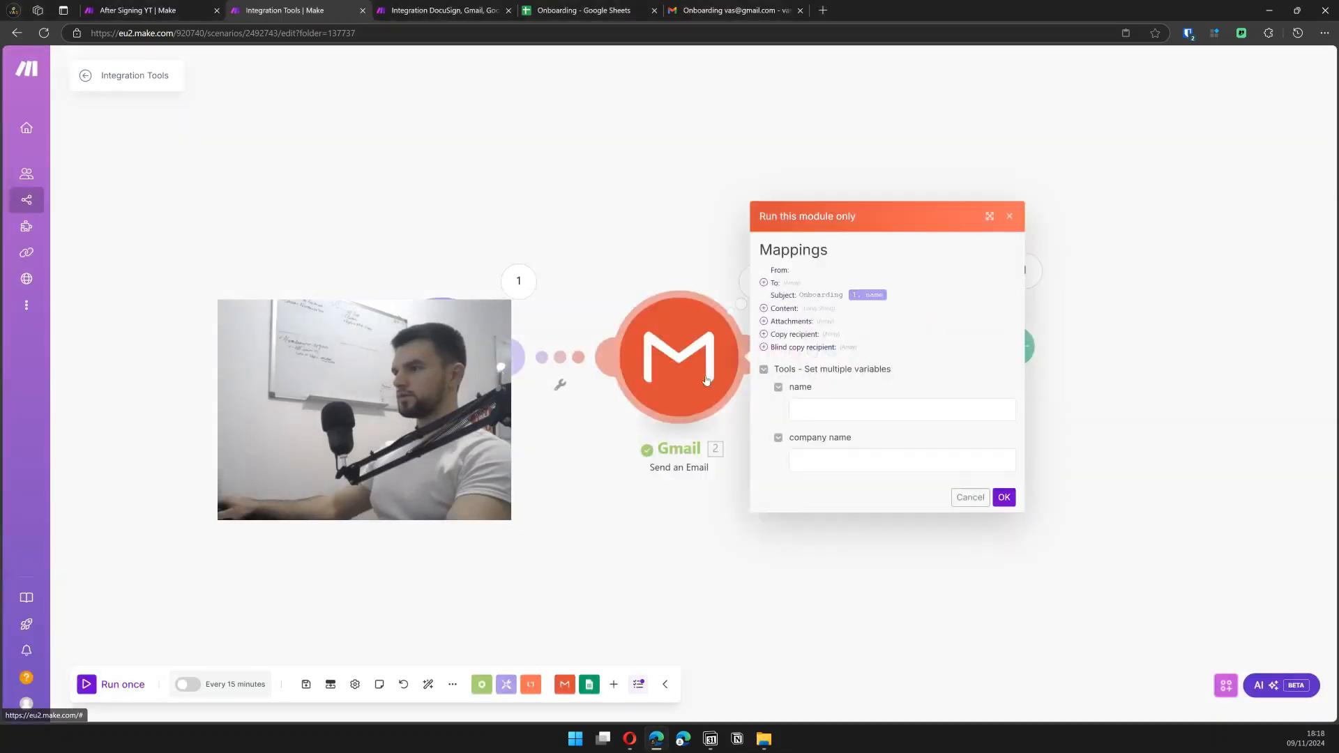
pyautogui.click(849, 407)
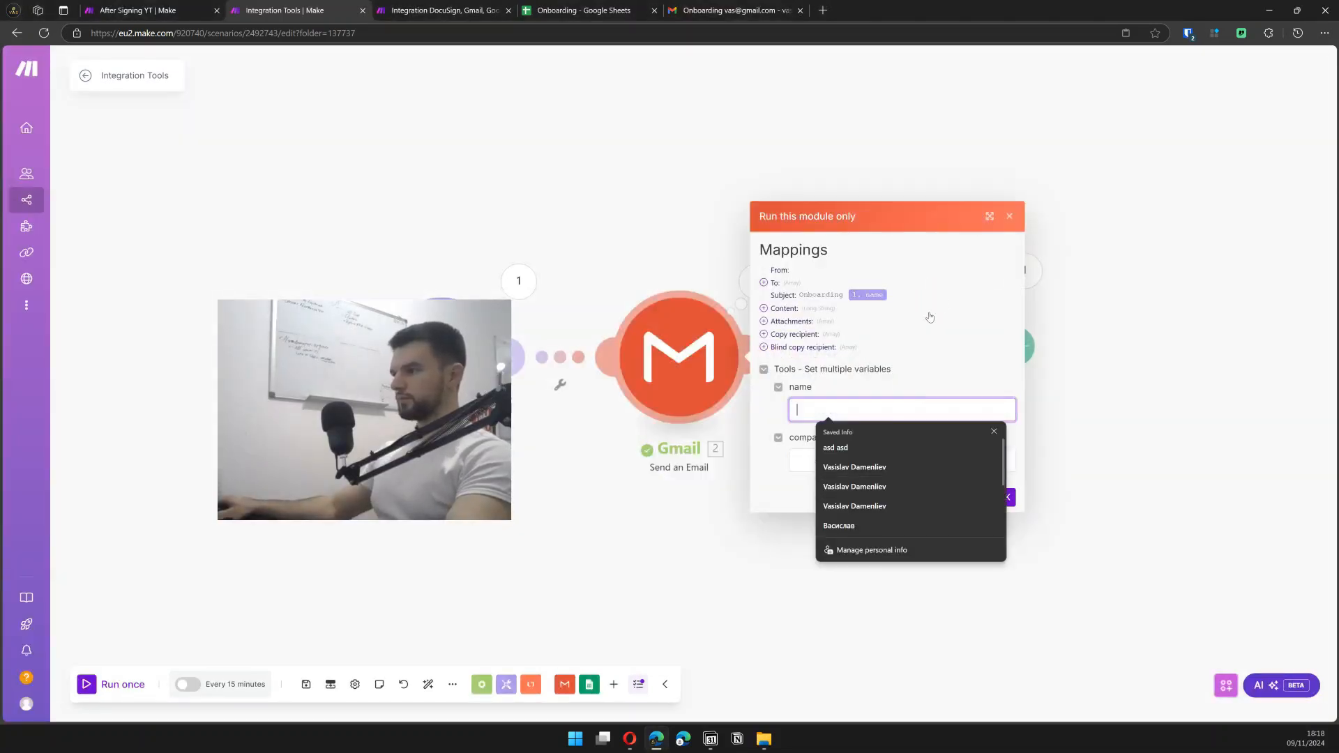
pyautogui.click(1008, 218)
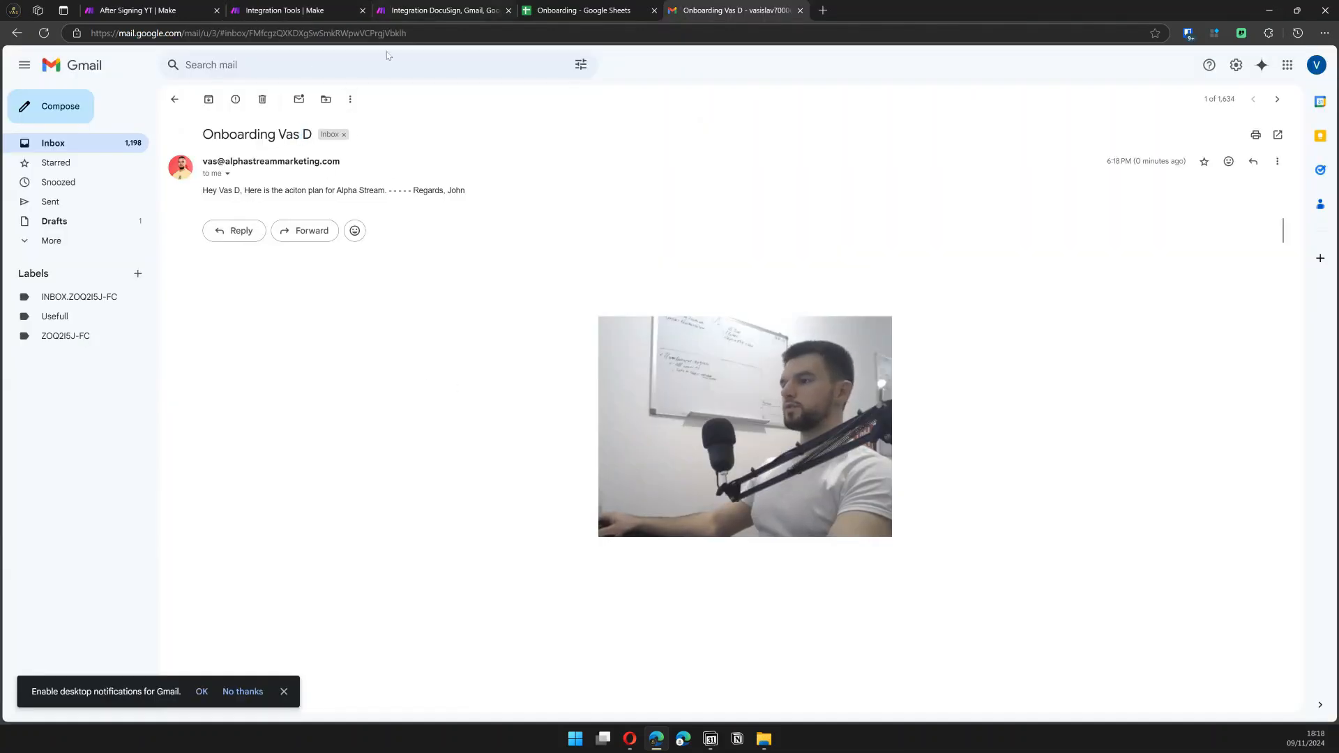
pyautogui.moveTo(744, 385); pyautogui.dragTo(1033, 419)
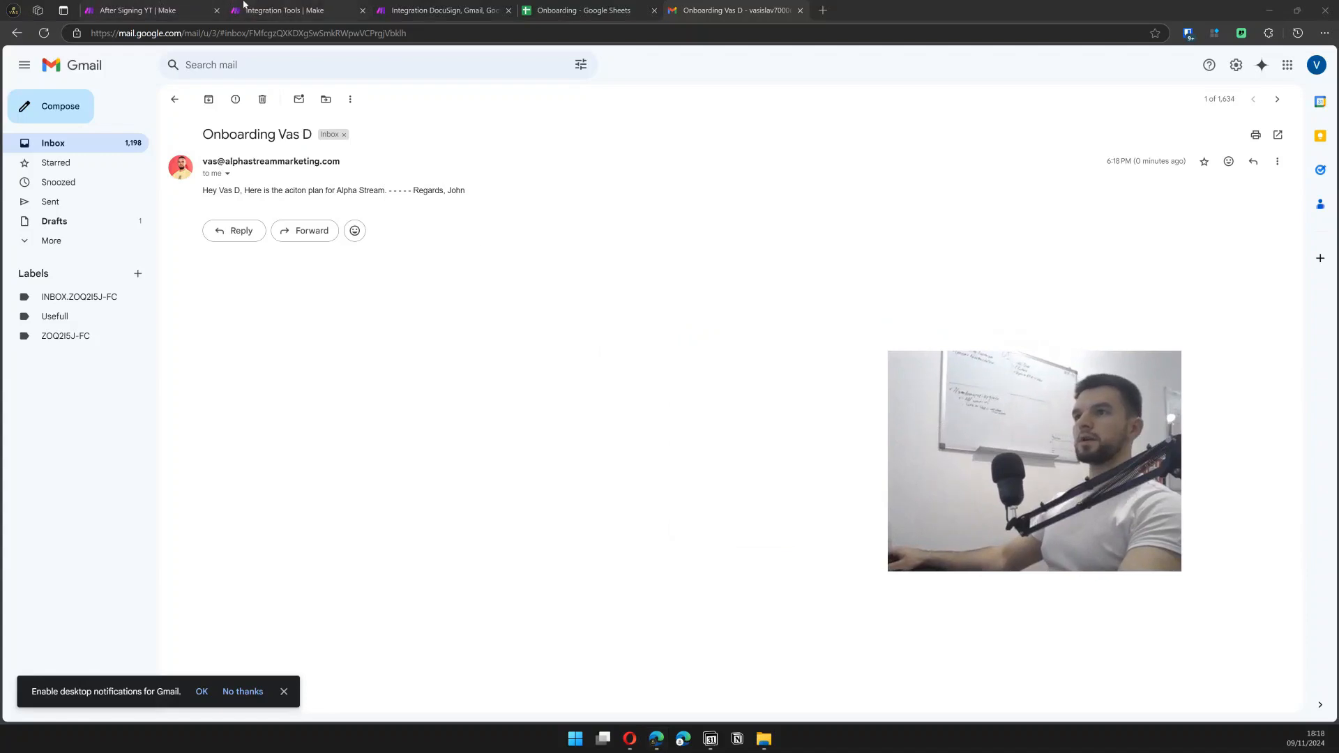
pyautogui.click(292, 8)
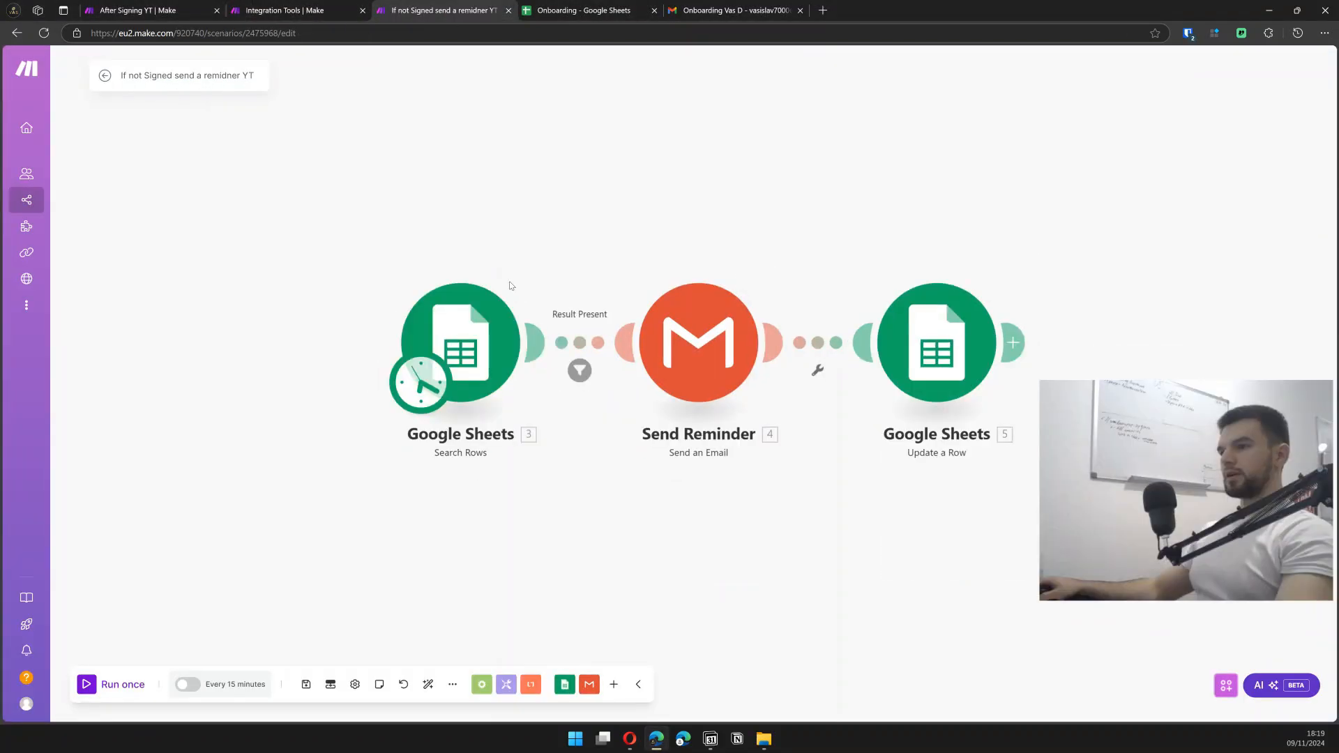
# - Open the Search Rows settings and scroll through its filter rules beside the spreadsheet
pyautogui.click(464, 312)
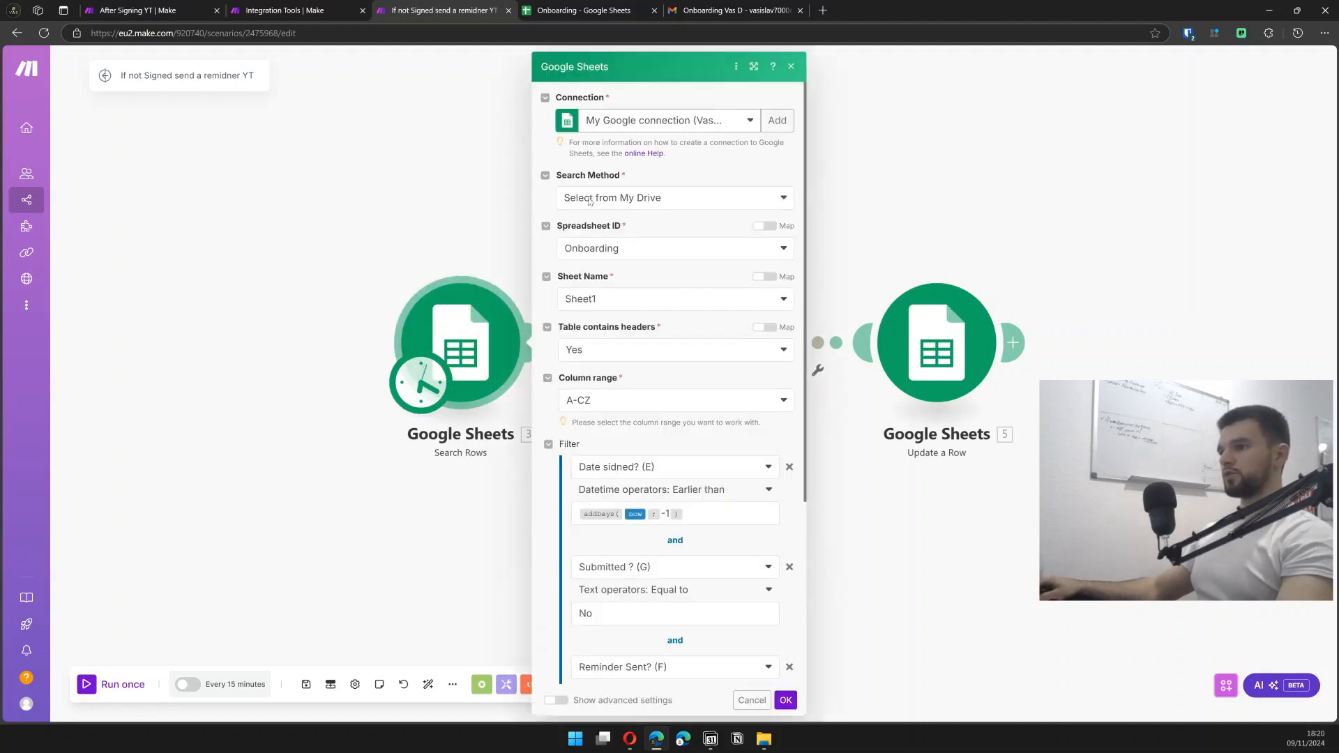
pyautogui.click(602, 6)
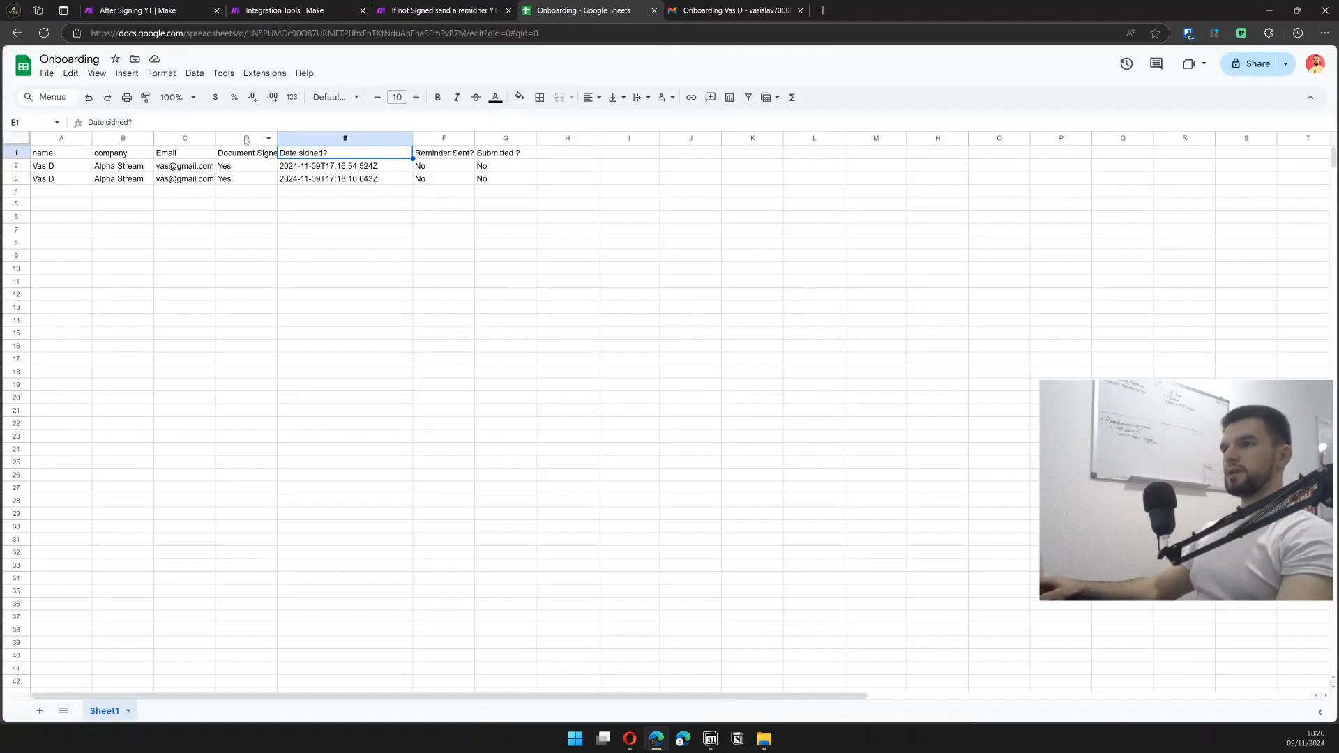
pyautogui.click(410, 5)
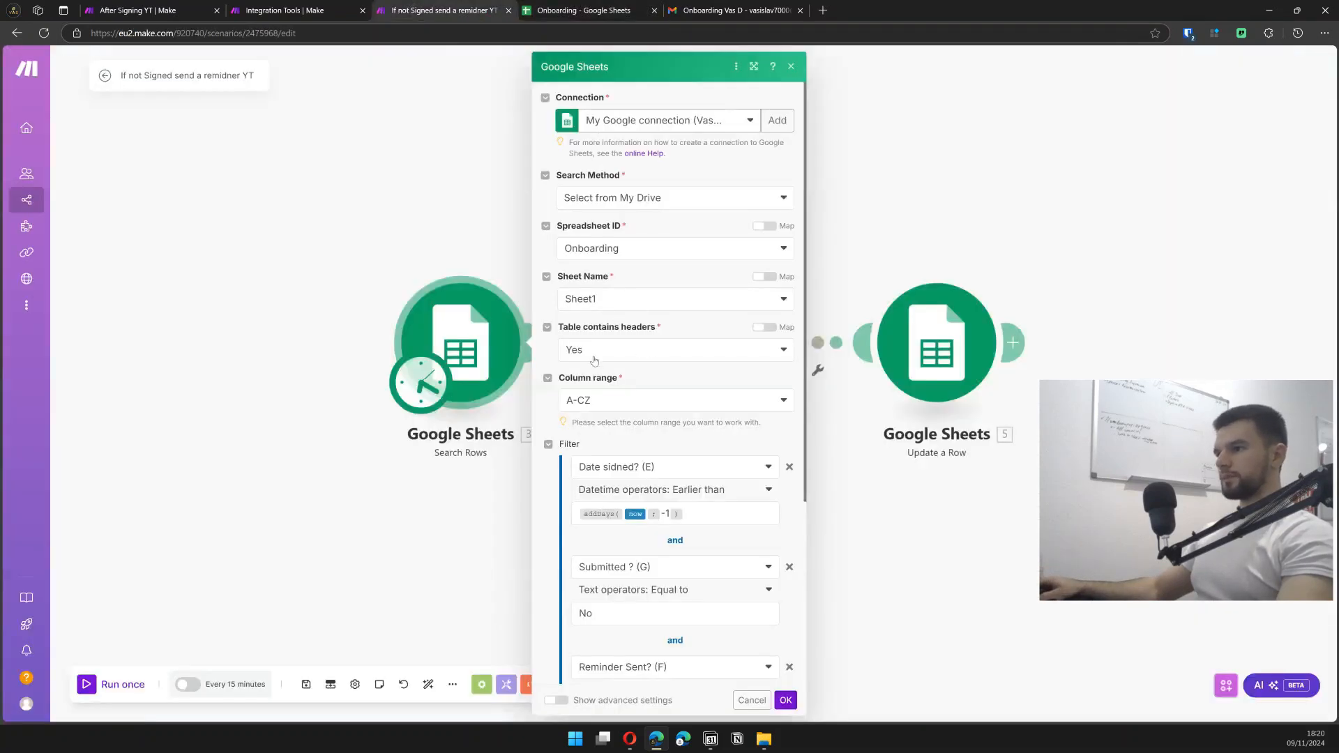
pyautogui.scroll(-2, 594, 360)
pyautogui.scroll(-2, 613, 336)
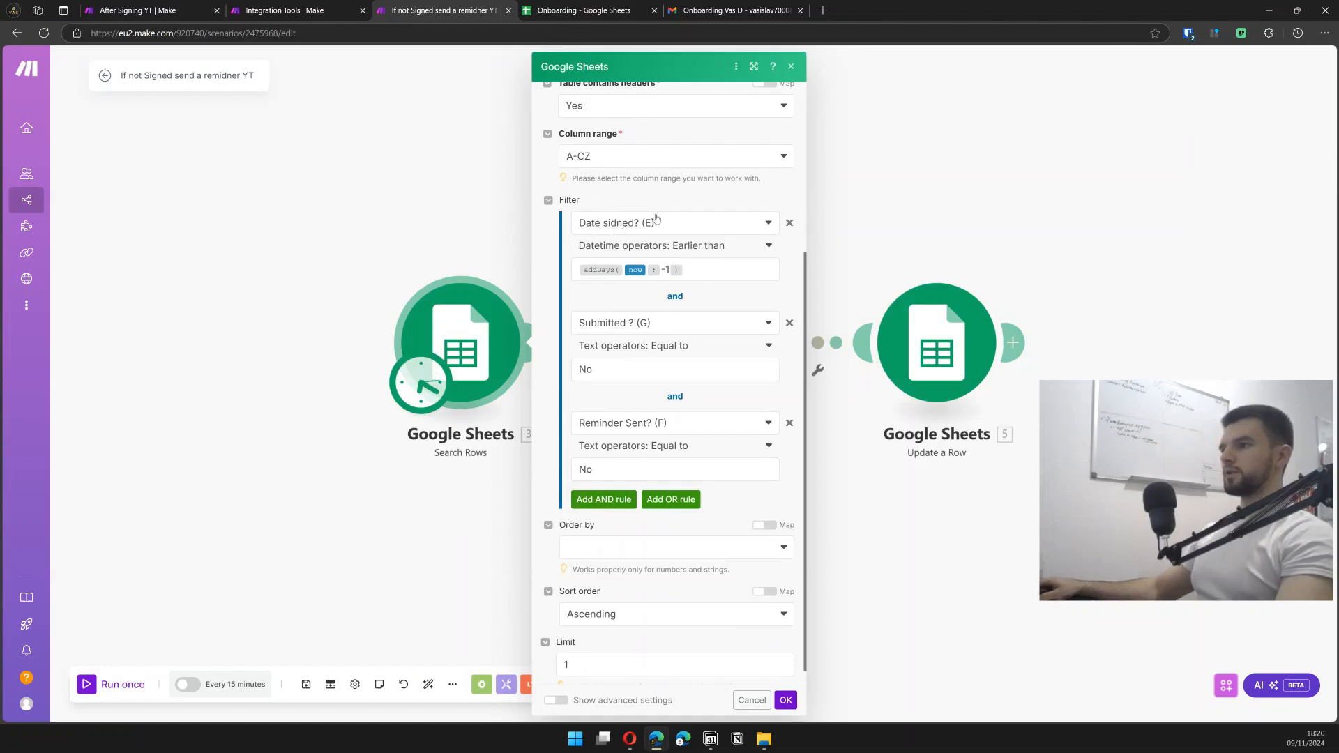
# - Compare the 'signed over a day ago' rule with the Date signed column E
pyautogui.click(583, 10)
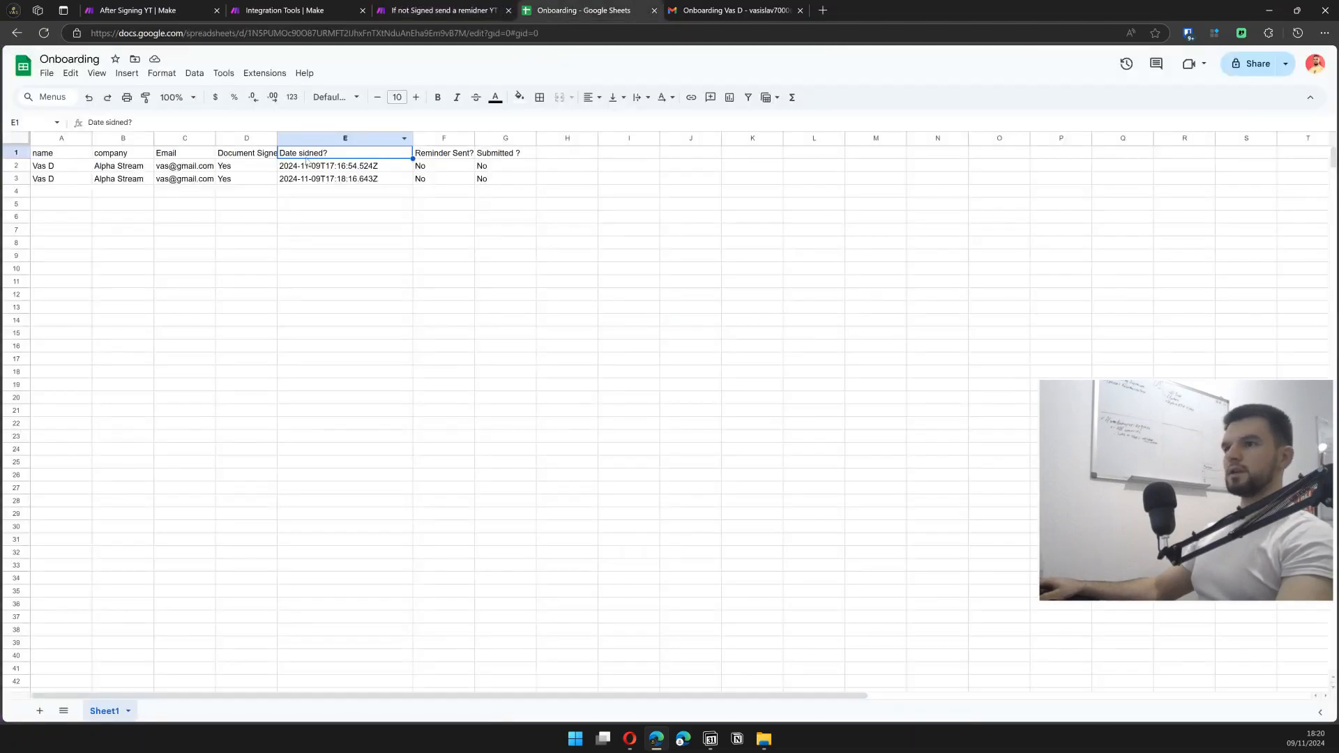
pyautogui.click(314, 137)
pyautogui.click(442, 5)
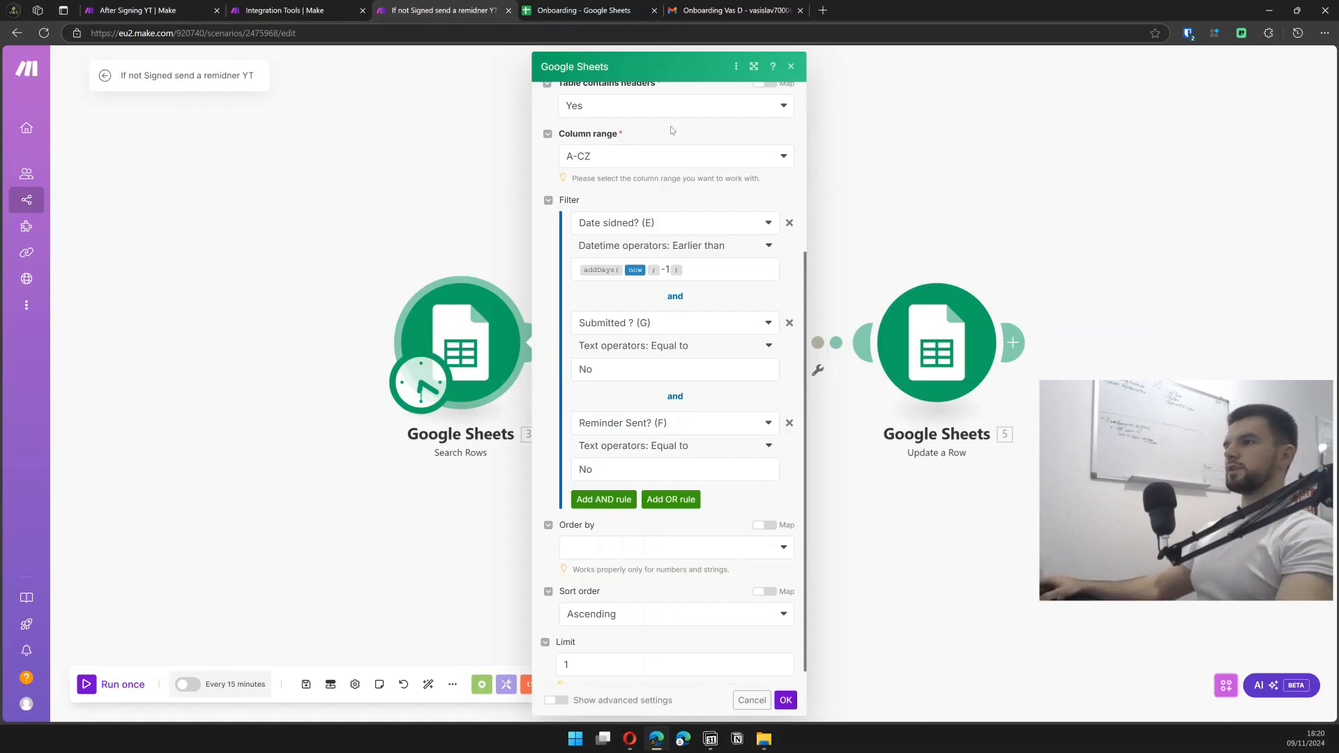
pyautogui.click(560, 9)
pyautogui.click(346, 155)
pyautogui.click(349, 179)
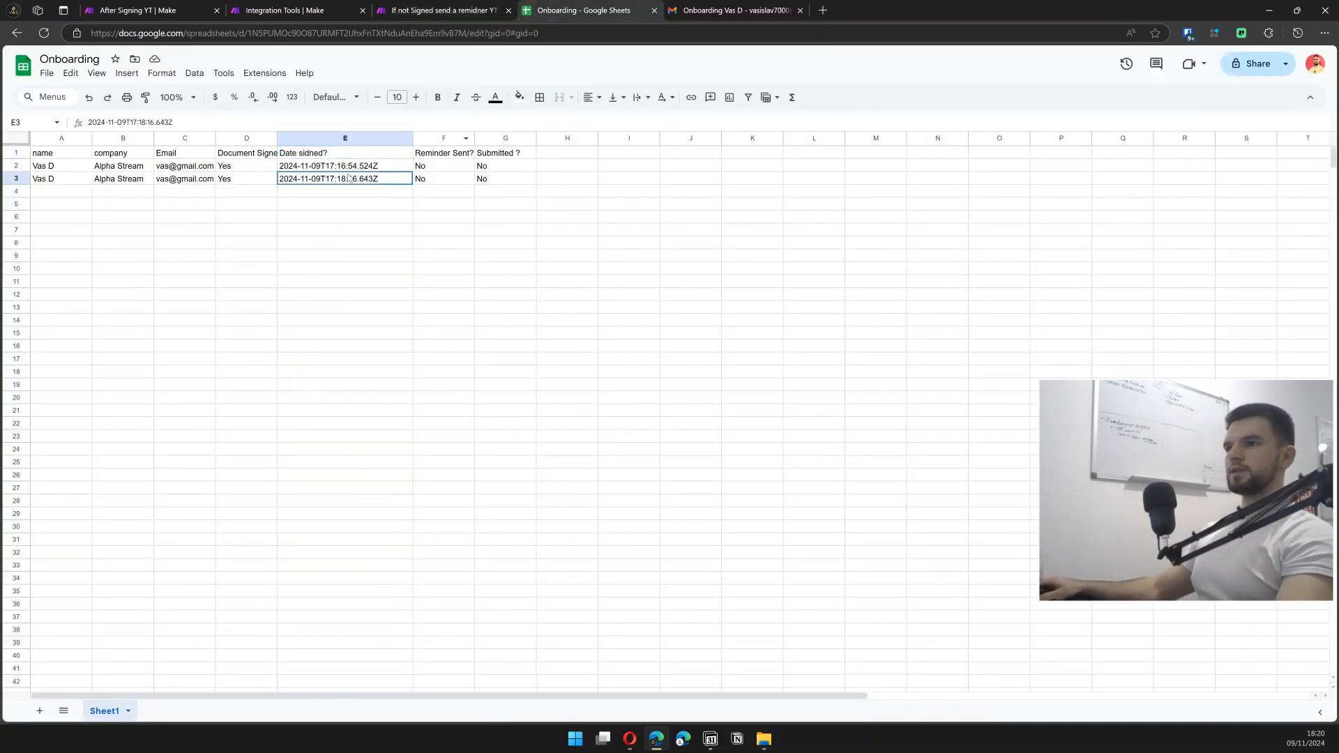
pyautogui.click(440, 10)
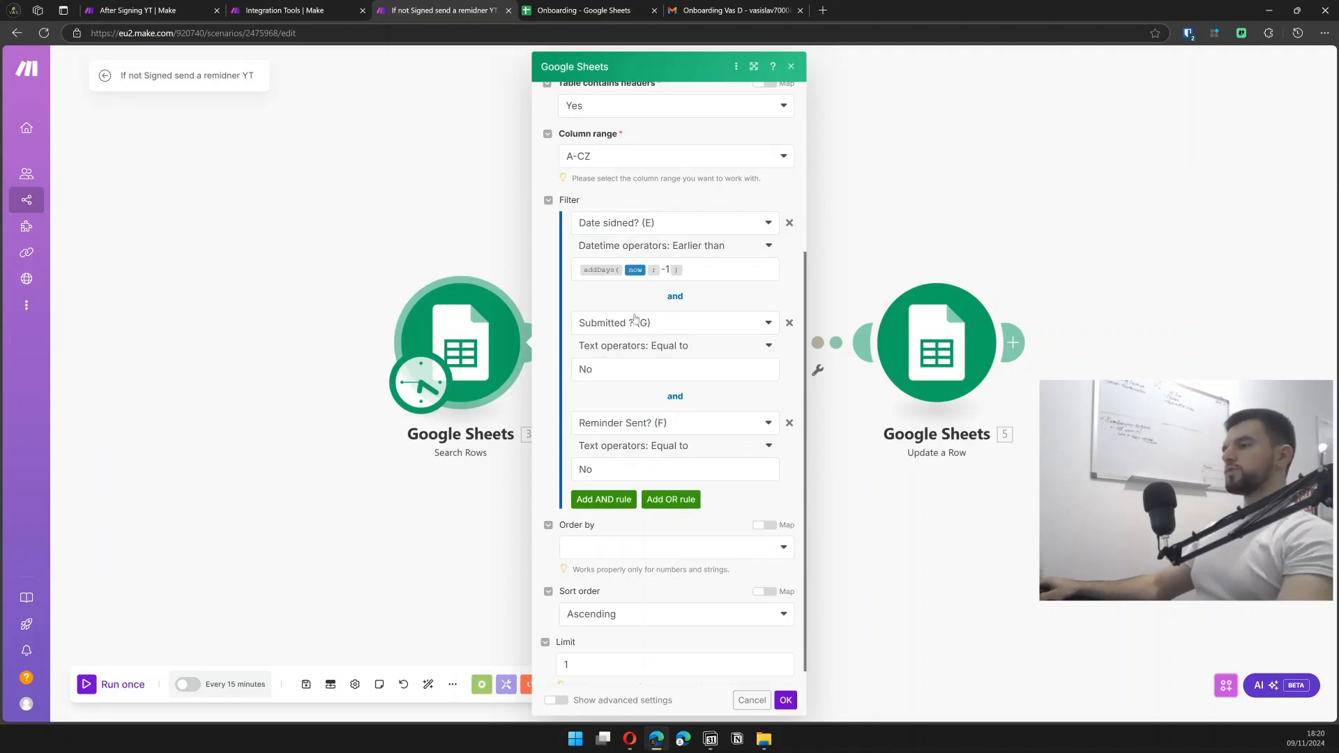
# - Check the Submitted ? and Reminder Sent? columns against the 'No' rules, then close the settings
pyautogui.click(623, 8)
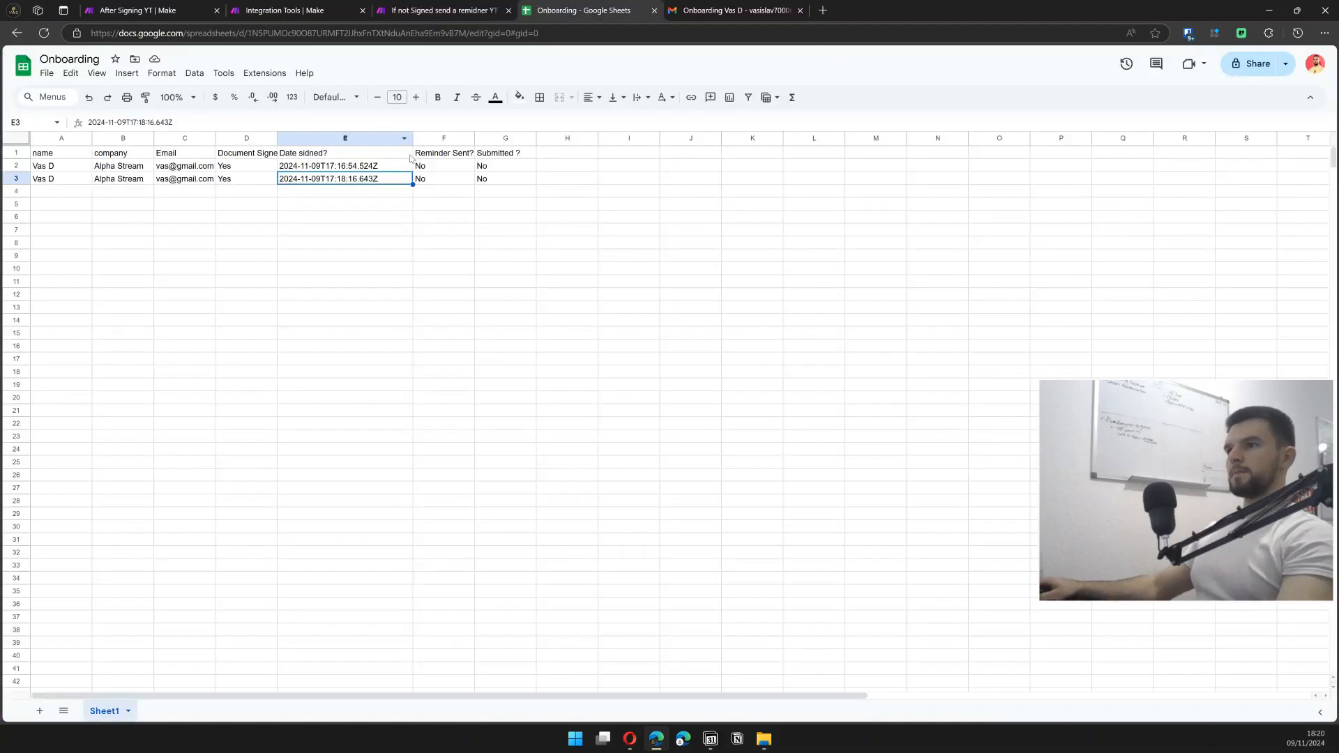
pyautogui.click(497, 158)
pyautogui.click(499, 137)
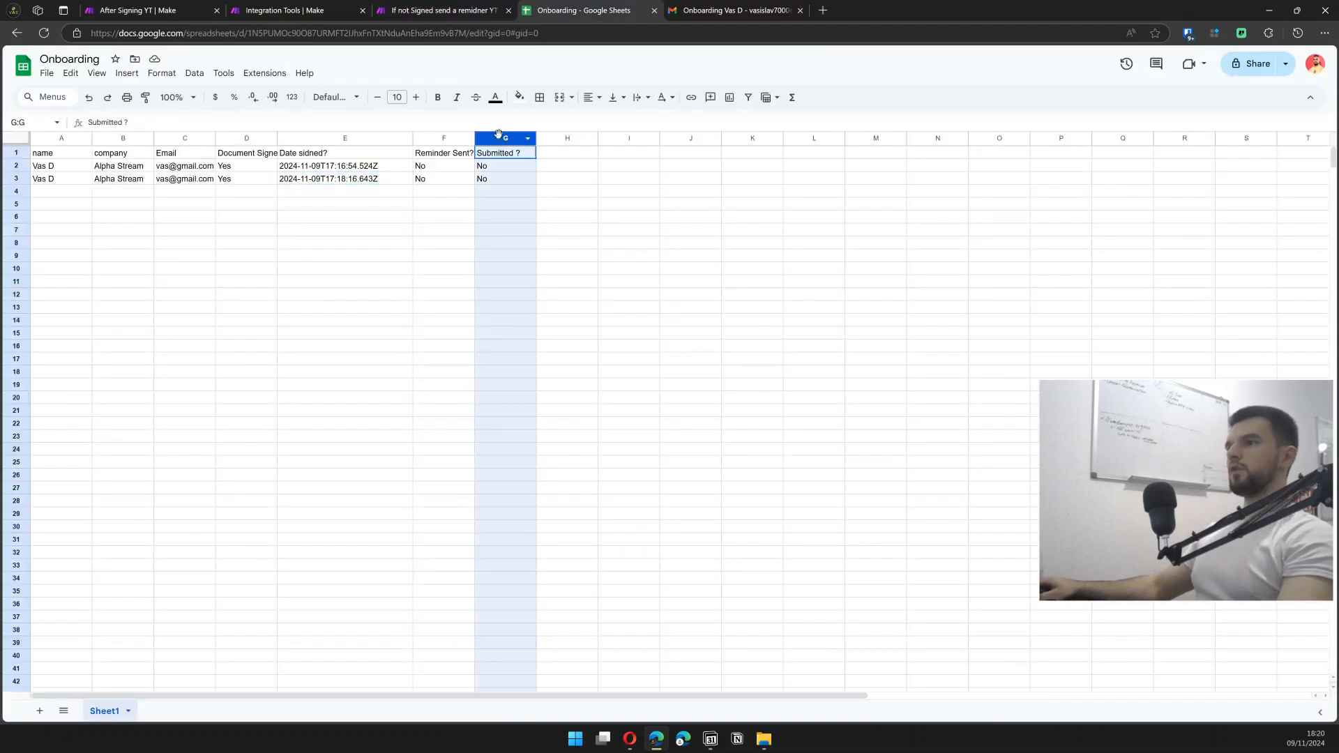
pyautogui.click(443, 137)
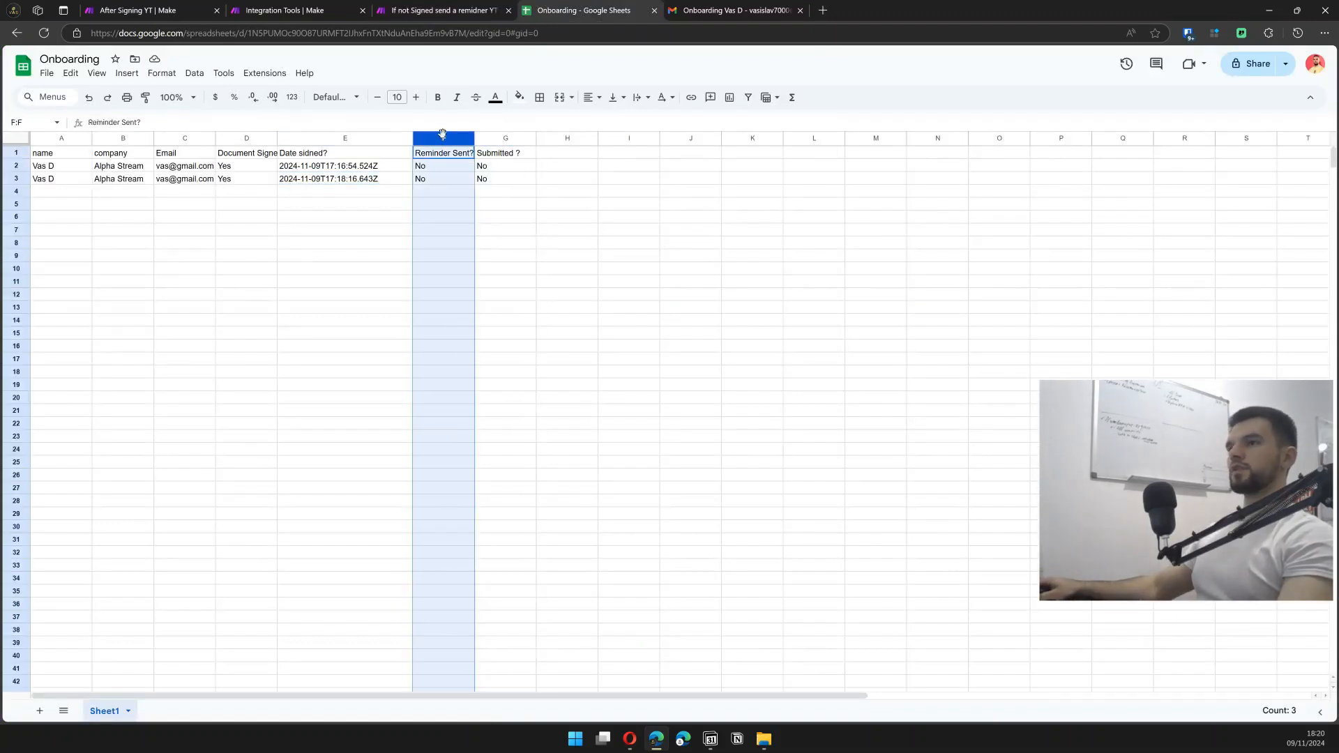
pyautogui.click(431, 8)
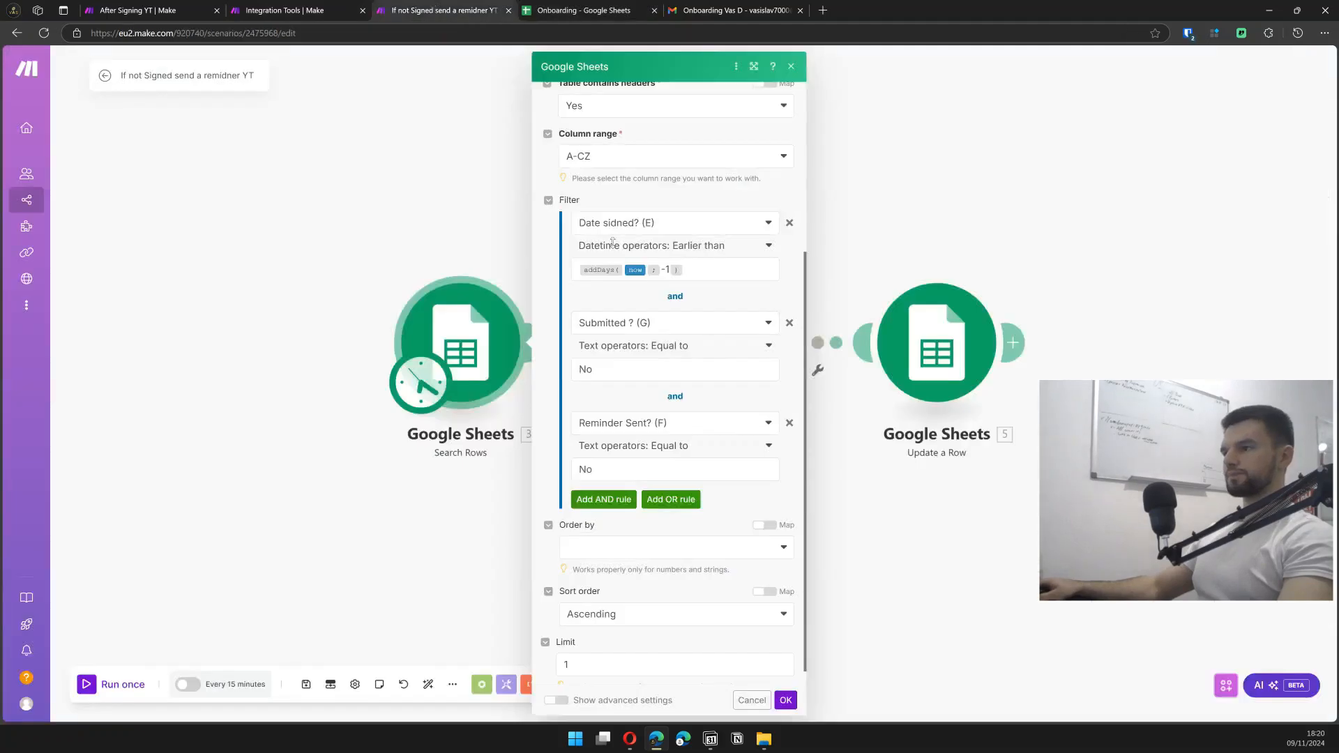
pyautogui.click(361, 493)
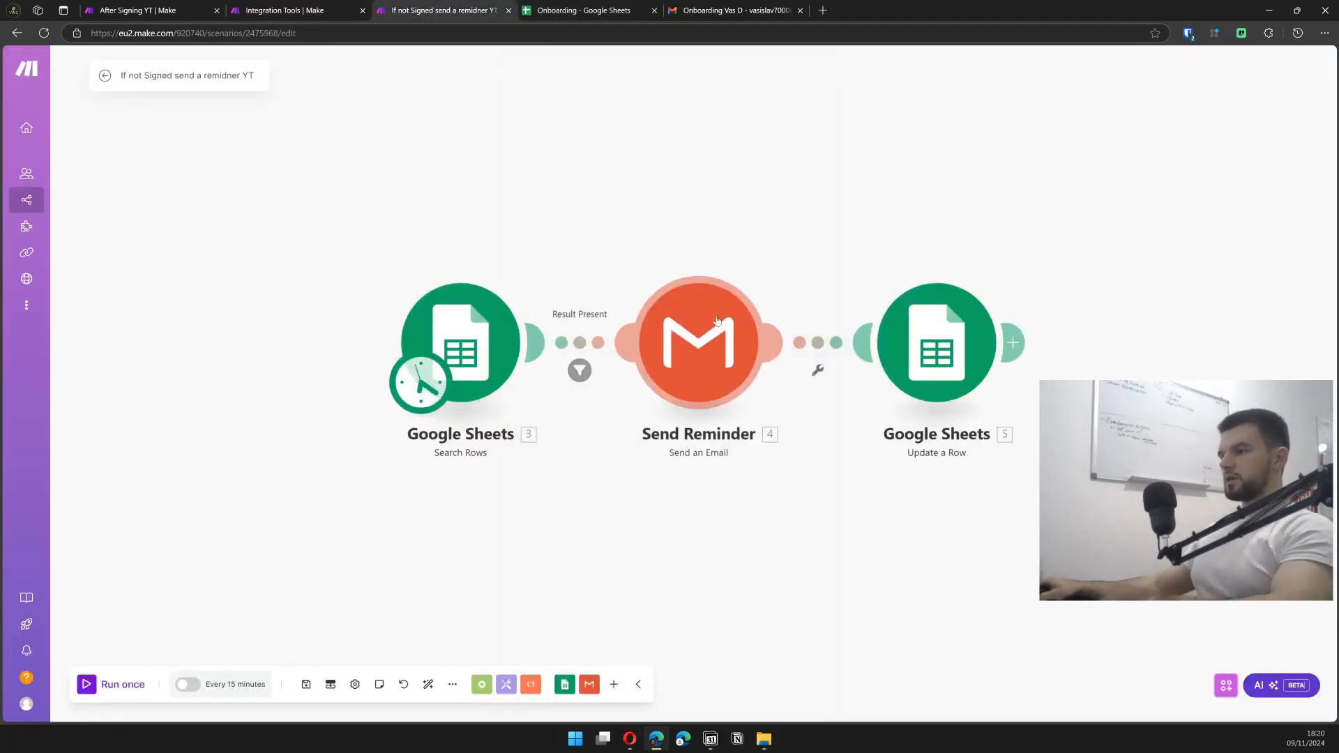
pyautogui.click(712, 340)
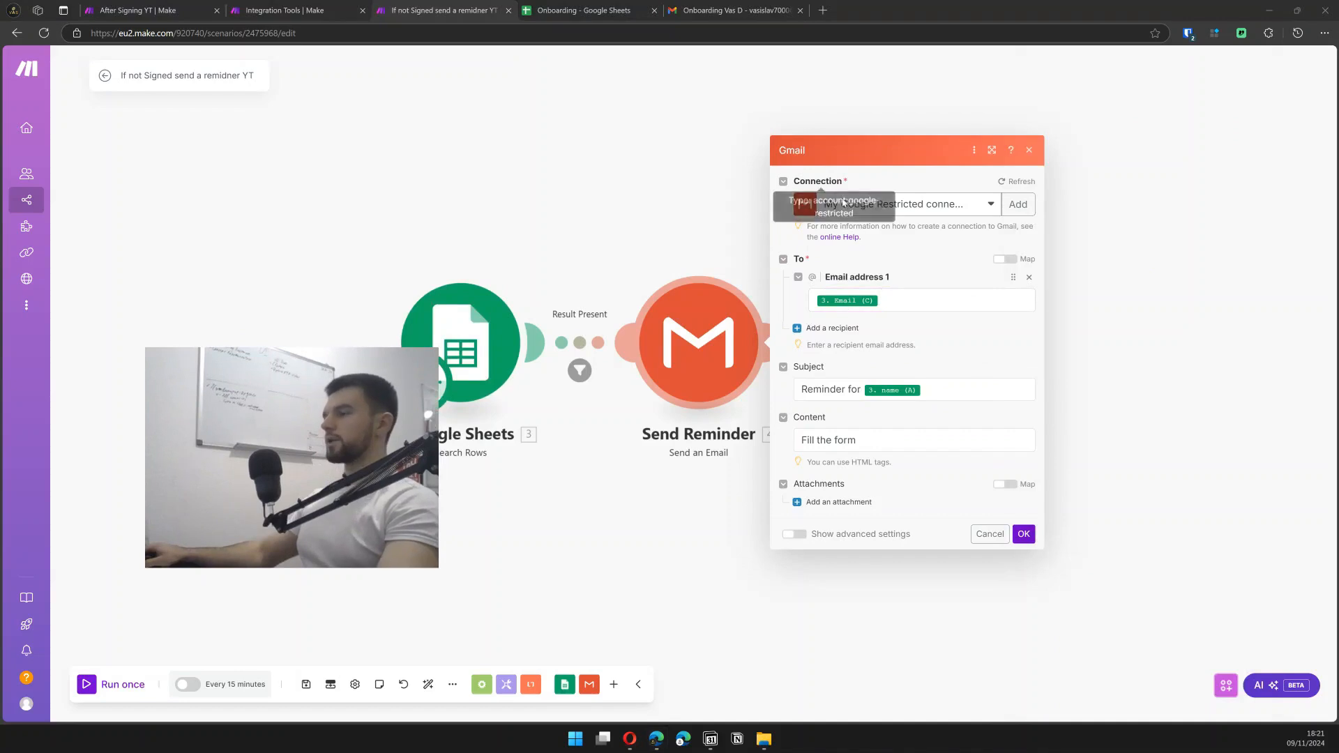
pyautogui.click(909, 301)
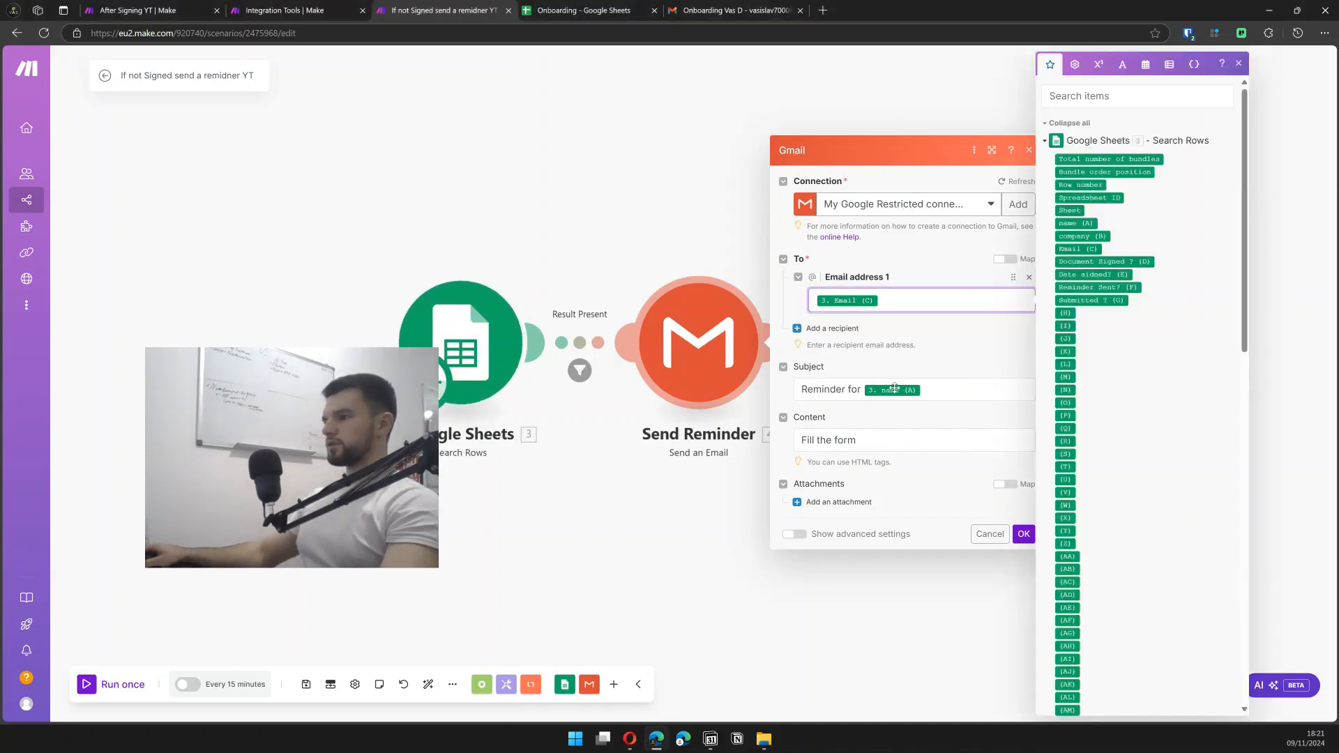
pyautogui.click(913, 339)
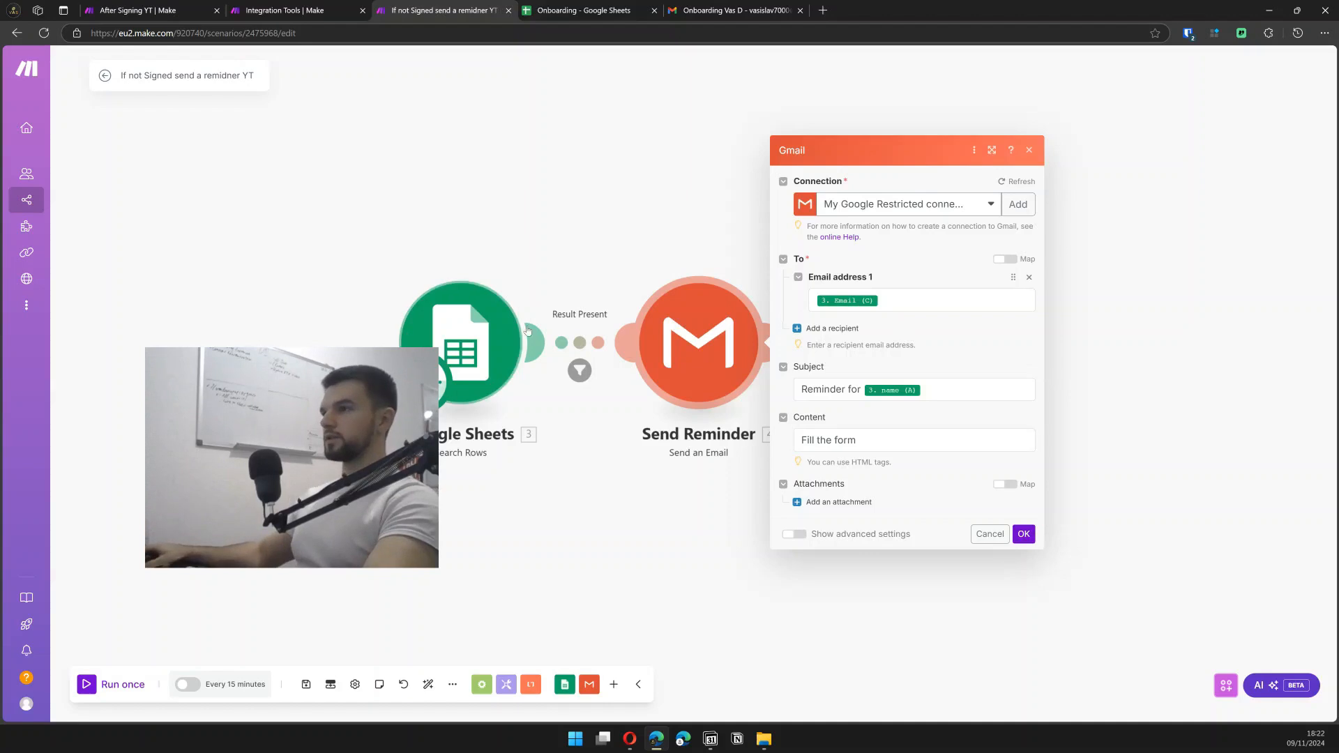
pyautogui.hotkey('ctrl', 'Tab')
pyautogui.click(414, 8)
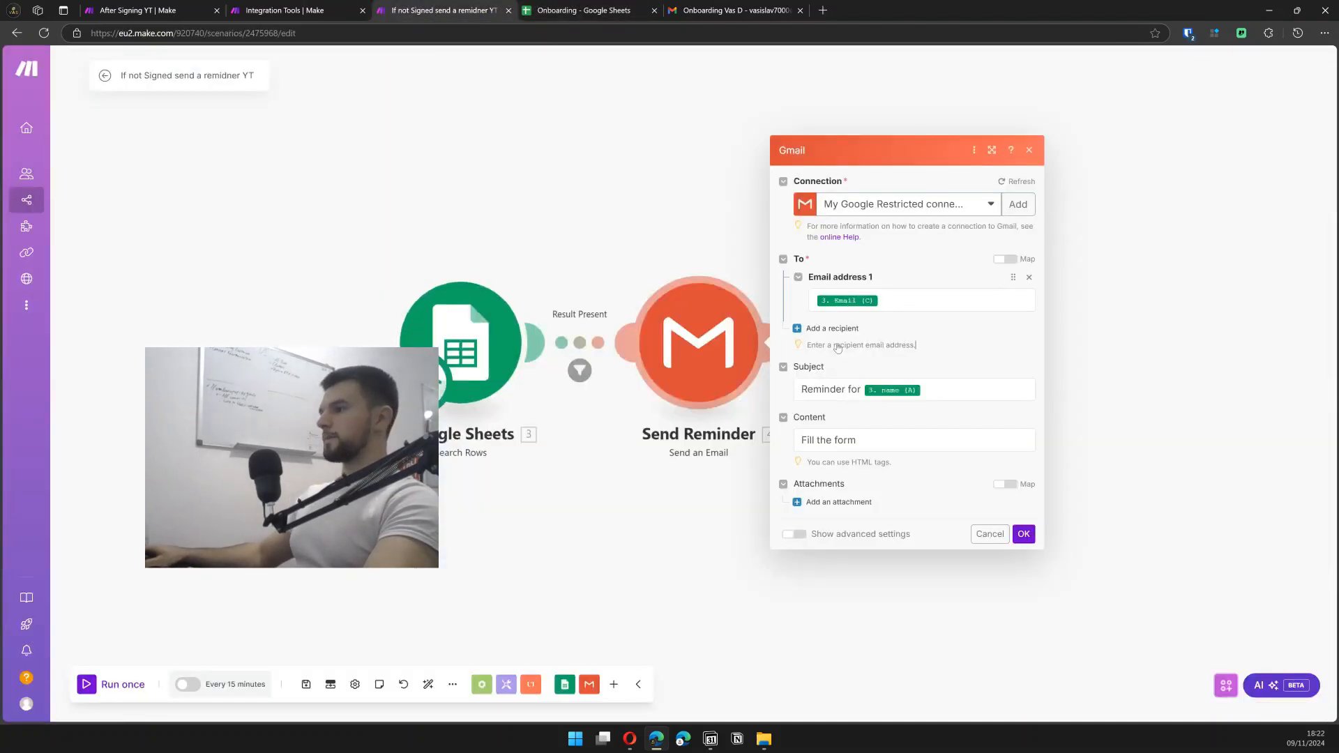
pyautogui.click(802, 390)
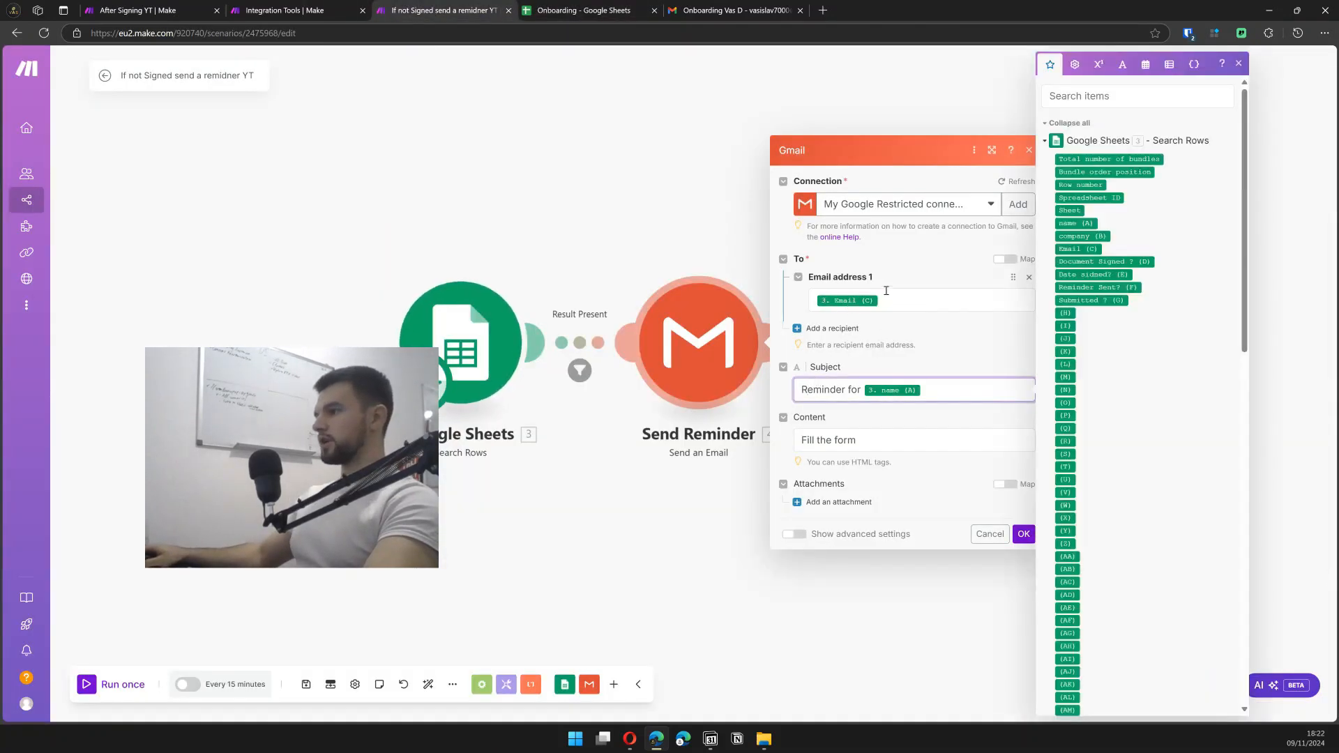
pyautogui.click(897, 439)
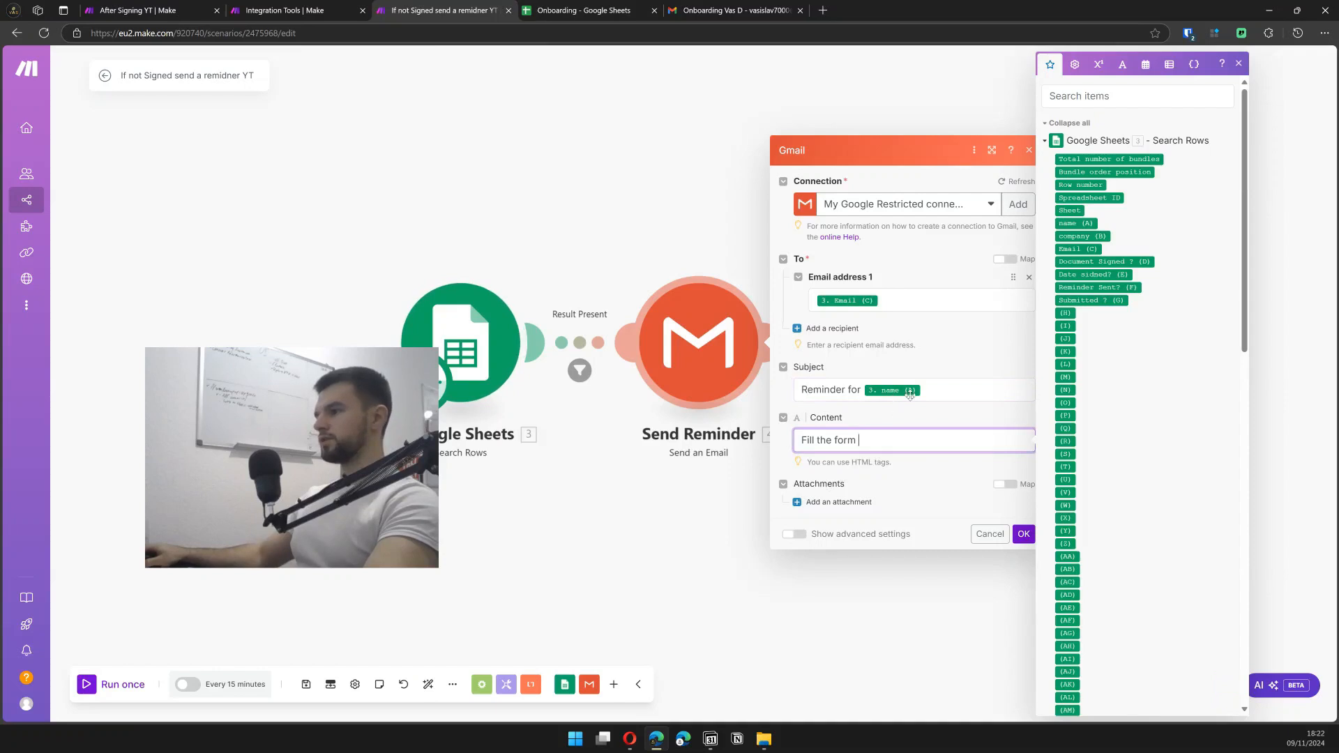
pyautogui.click(980, 540)
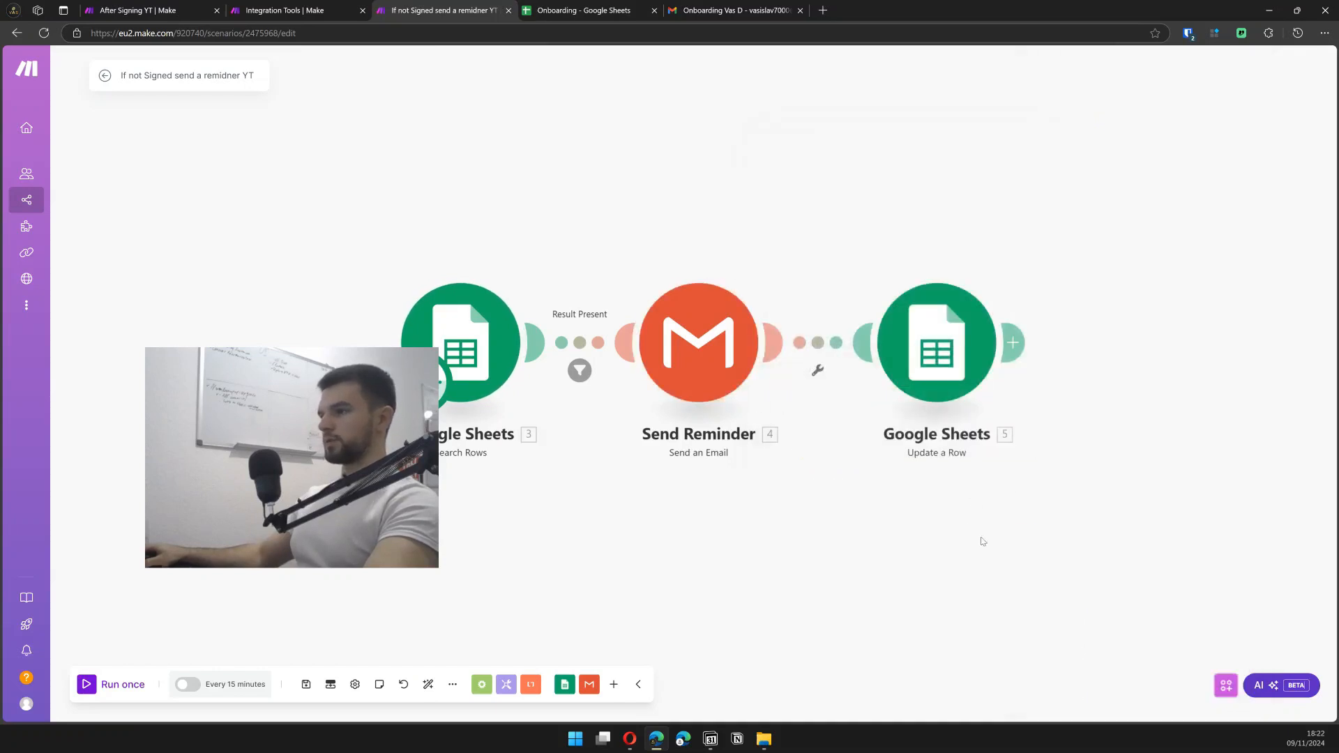
# - Verify Update a Row maps the row number from Search Rows and sets Reminder Sent? to 'Yes ; now'
pyautogui.click(938, 341)
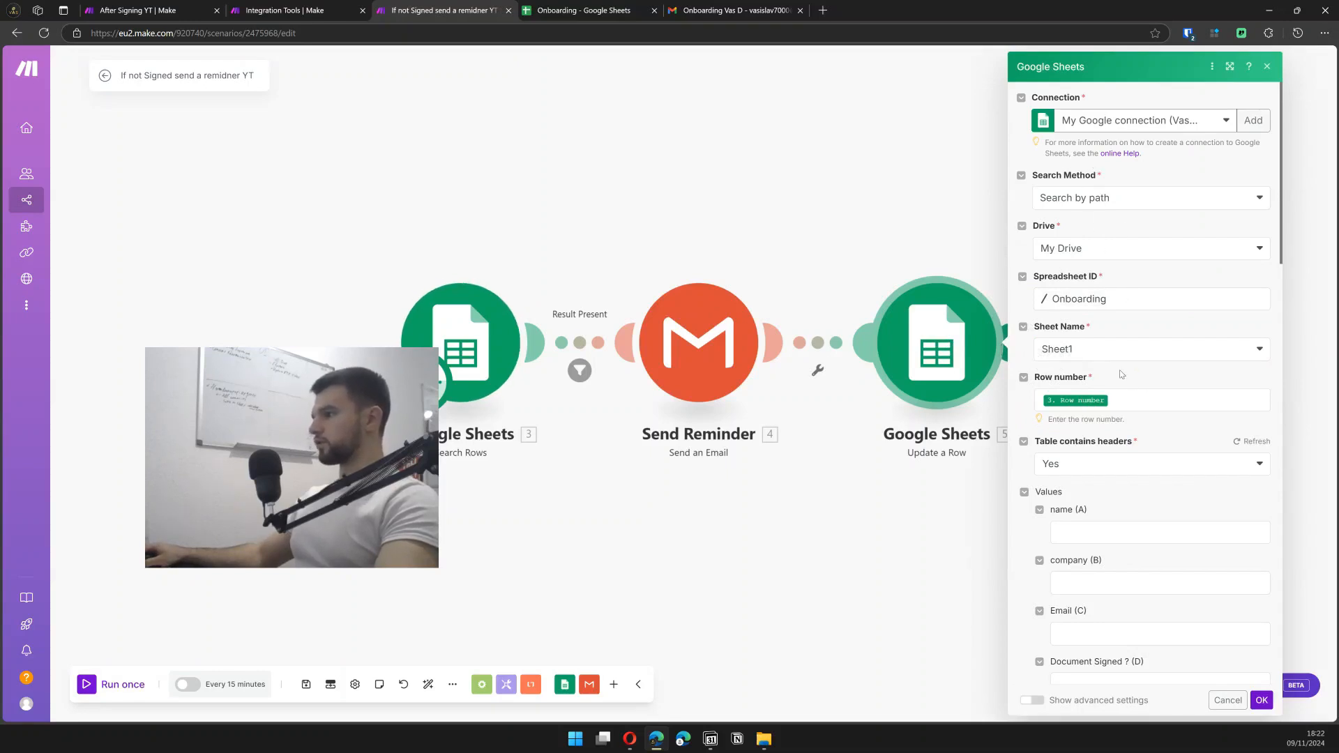
pyautogui.click(1149, 402)
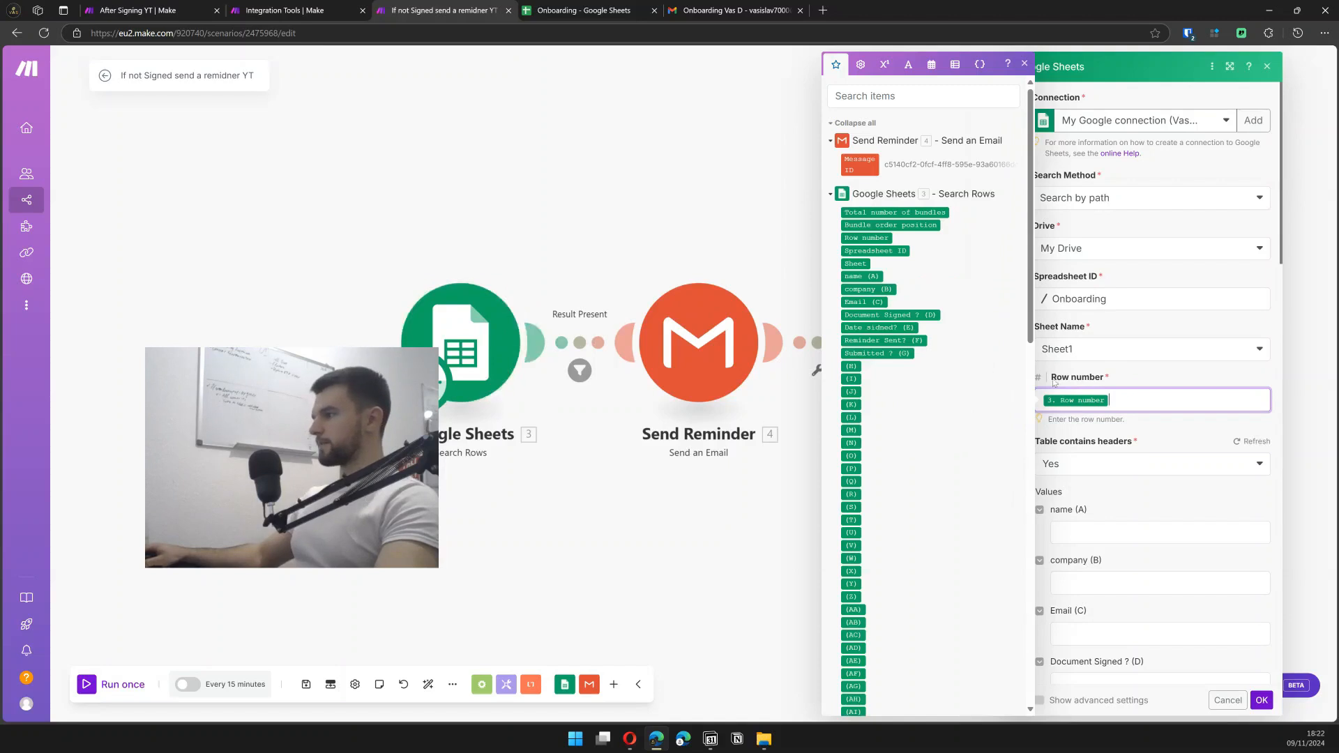
pyautogui.click(1131, 380)
pyautogui.scroll(-2, 1210, 414)
pyautogui.scroll(-1, 1093, 362)
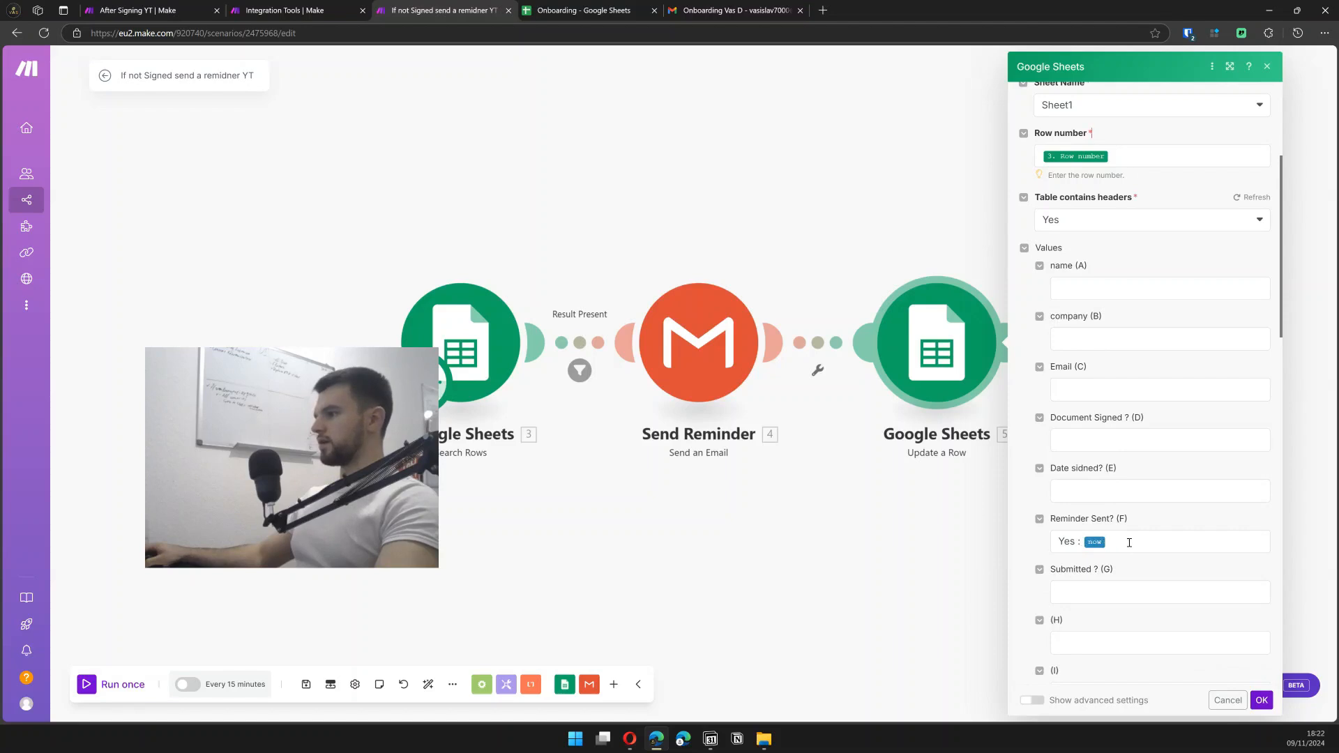
pyautogui.click(576, 428)
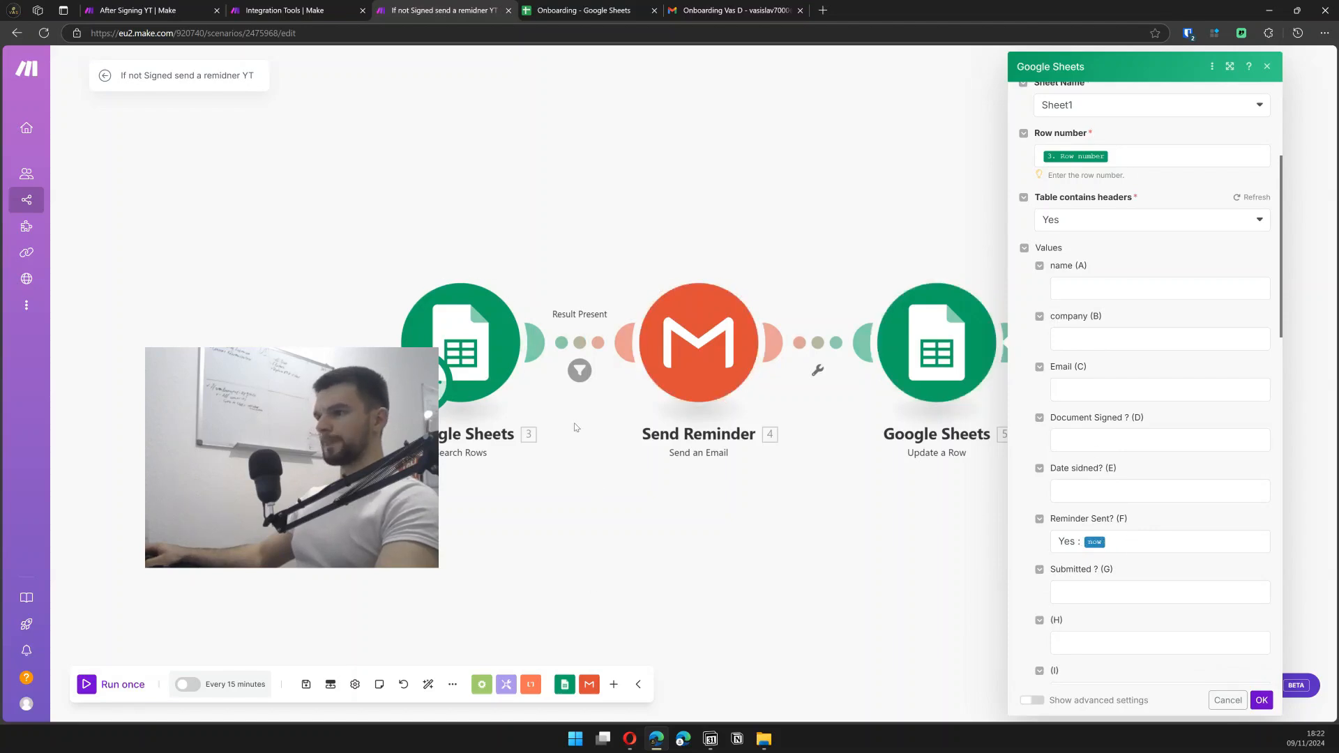
# - Rearrange the modules, moving Send Reminder left toward Search Rows
pyautogui.hotkey('ctrl', 'z')
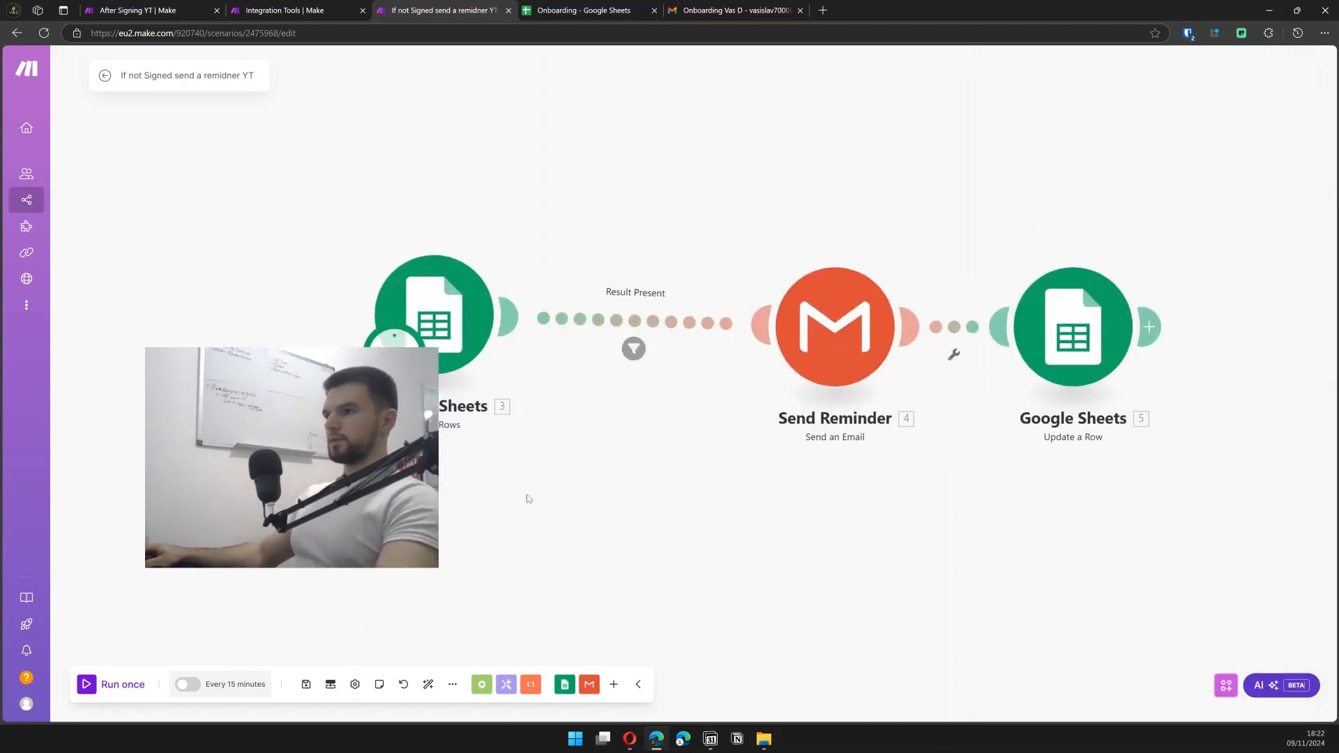
pyautogui.moveTo(265, 499); pyautogui.dragTo(187, 583)
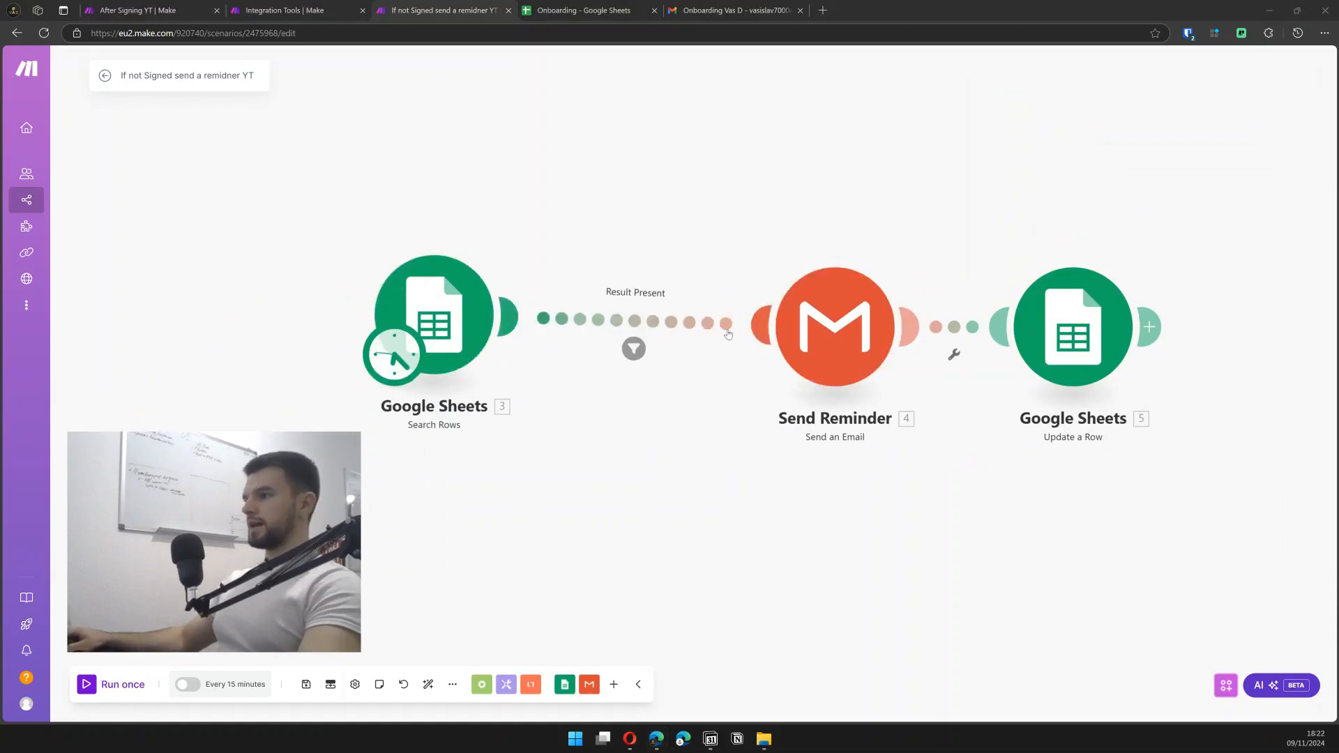
pyautogui.moveTo(779, 336); pyautogui.dragTo(731, 326)
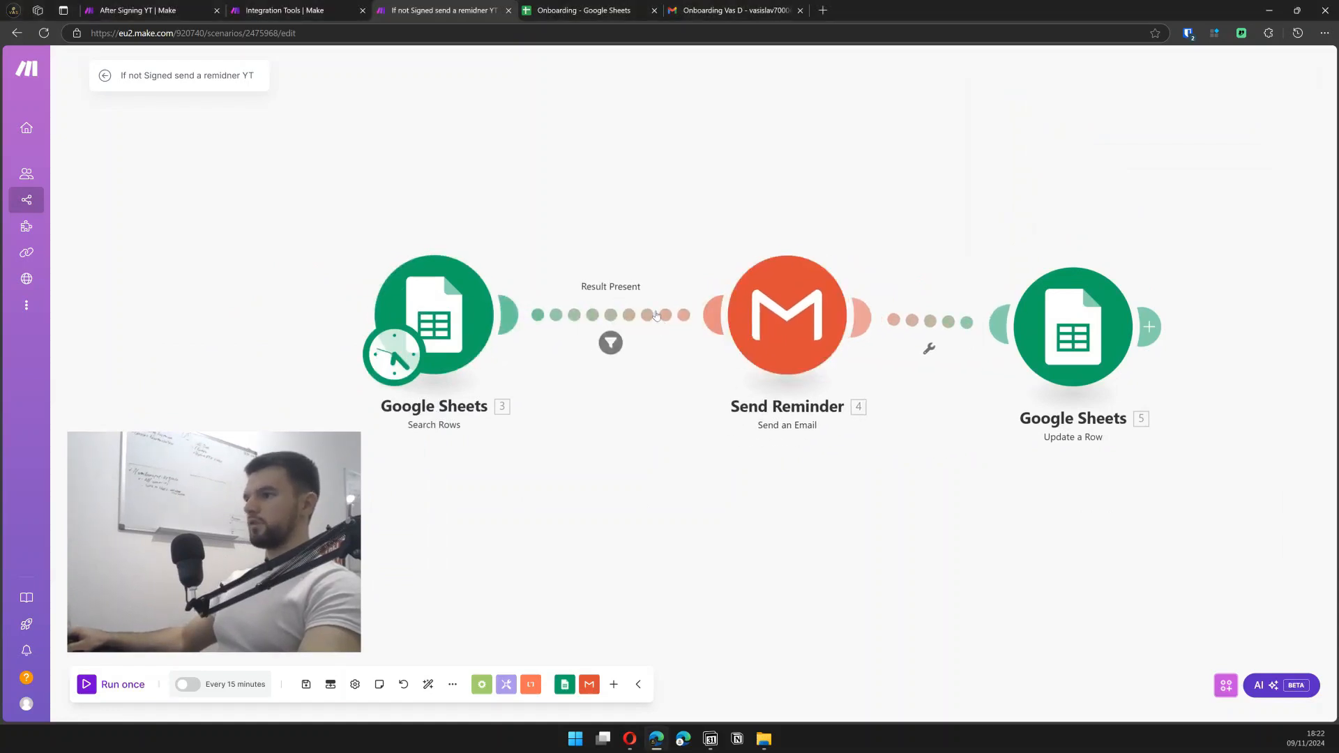
pyautogui.click(928, 327)
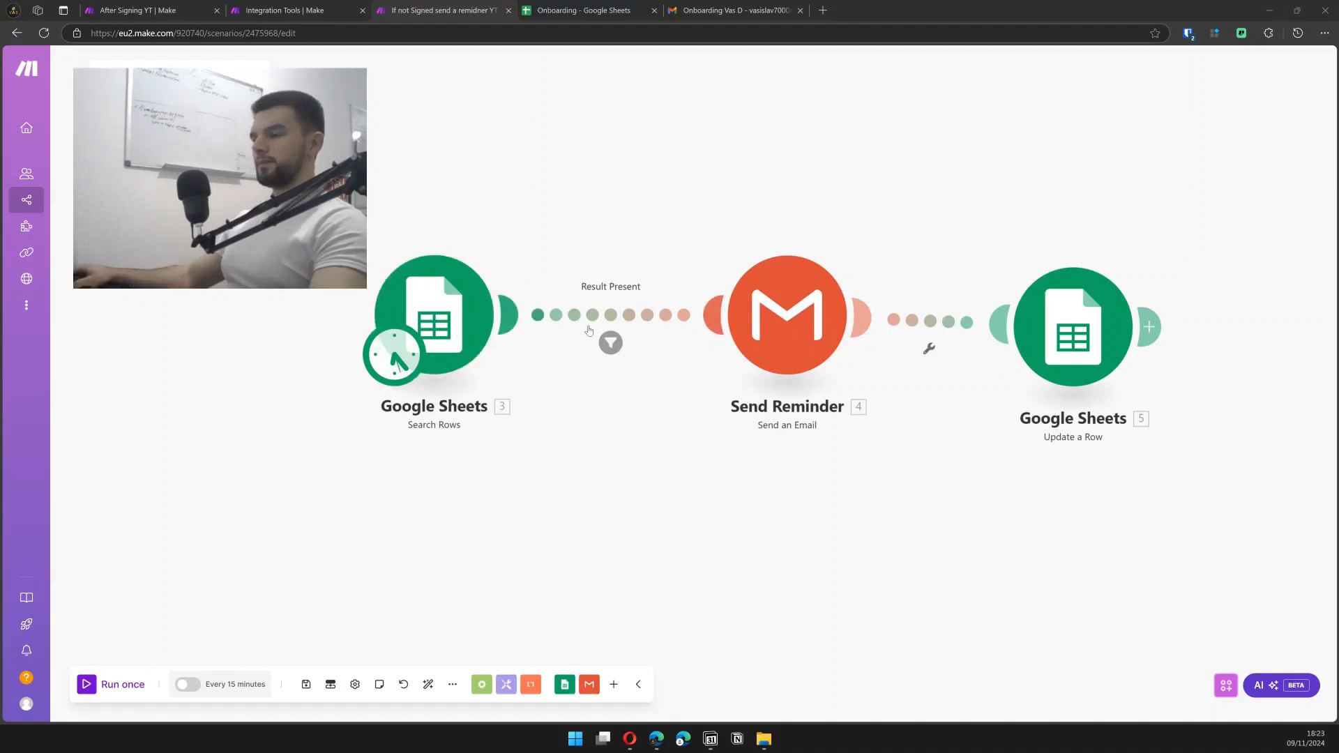
# - Check that the Result Present filter requires the total number of bundles to be not equal to 0
pyautogui.click(619, 322)
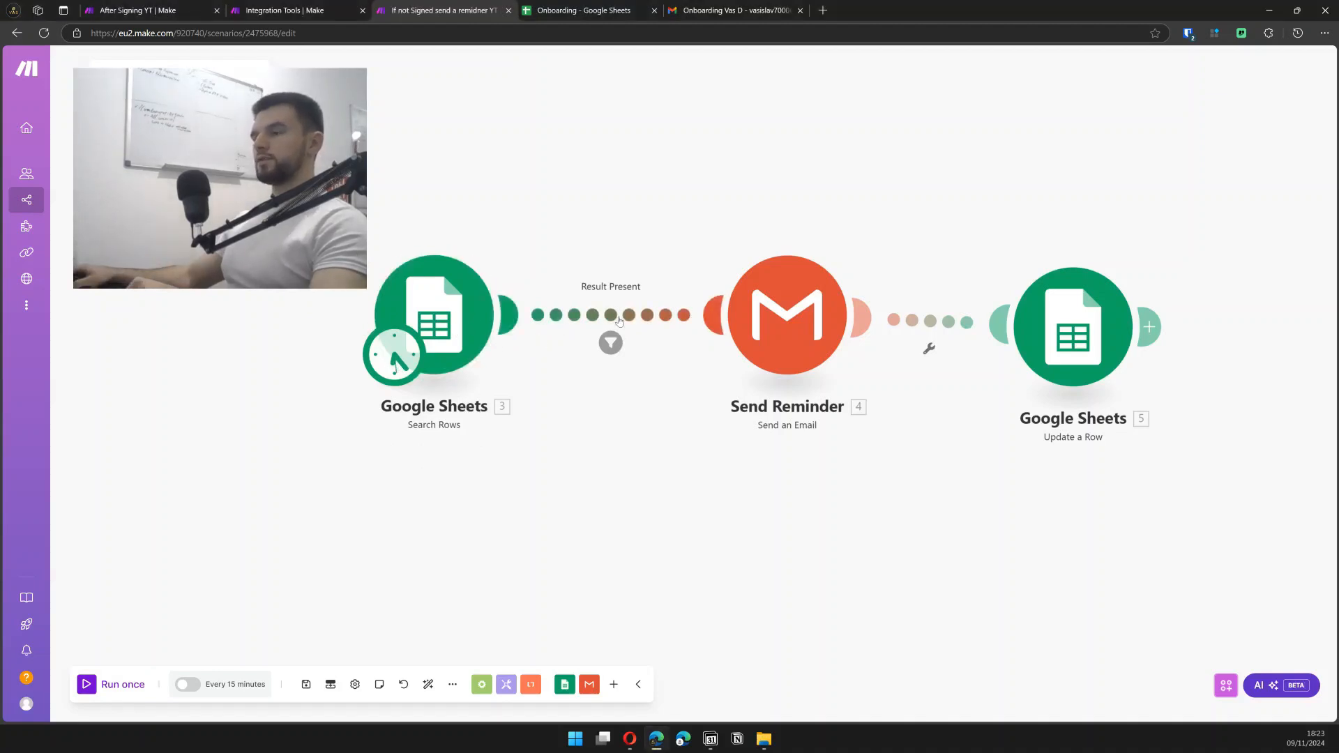
pyautogui.click(619, 321)
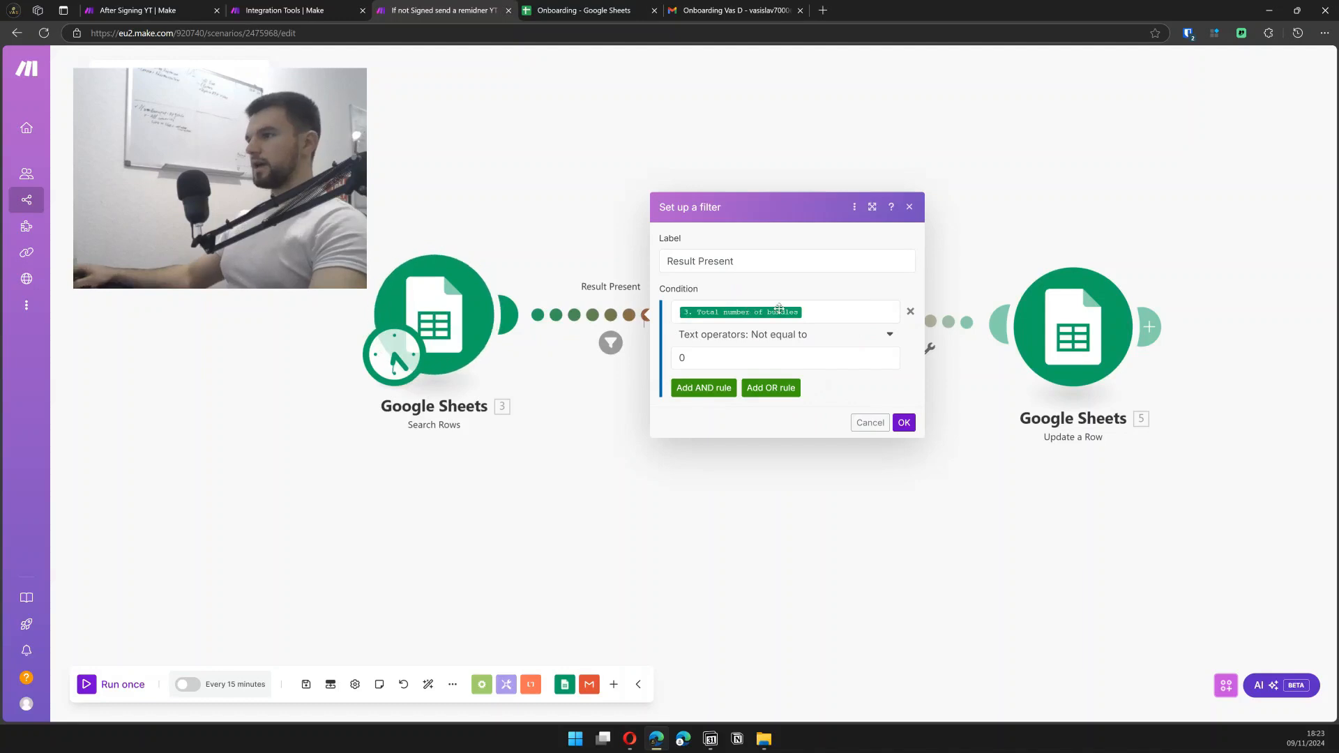
pyautogui.click(839, 309)
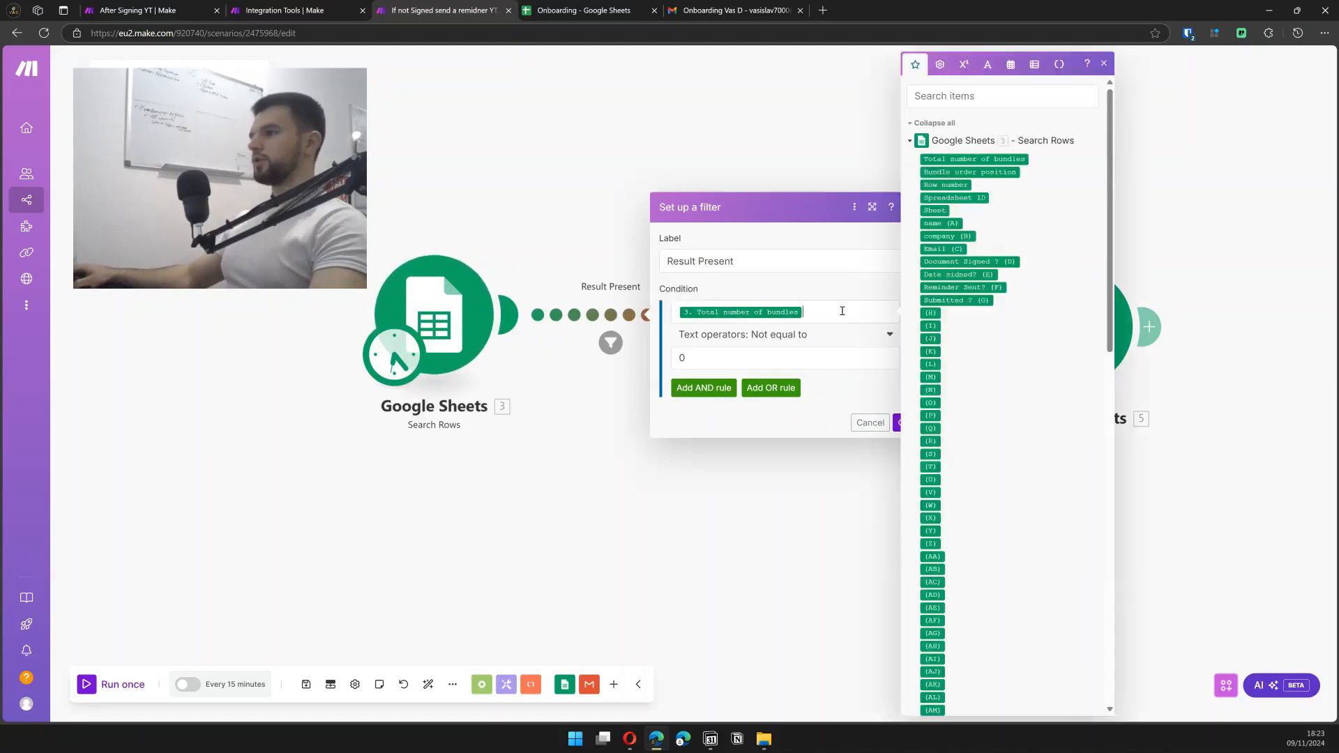
pyautogui.click(739, 356)
pyautogui.click(511, 530)
# - Review the Search Rows module's settings and bring up its context menu
pyautogui.moveTo(457, 338); pyautogui.dragTo(448, 344)
pyautogui.click(448, 344)
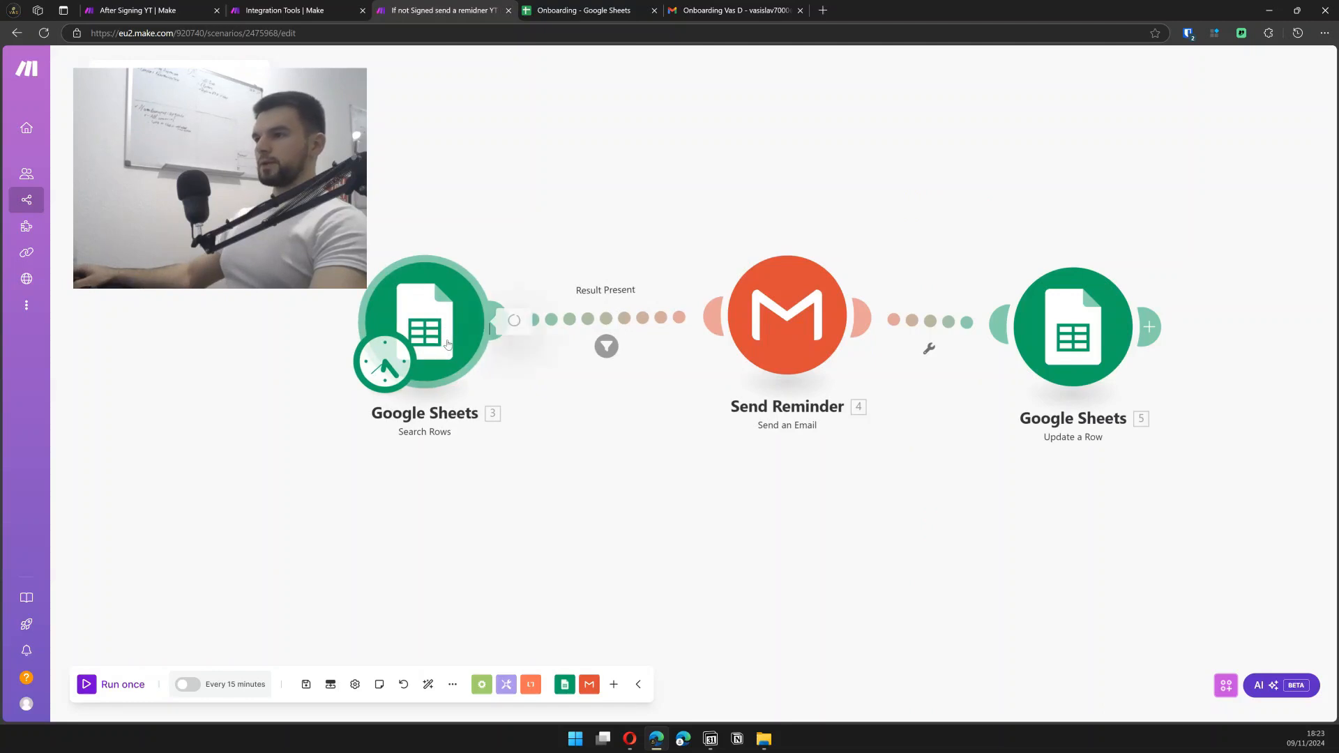
pyautogui.scroll(-5, 593, 409)
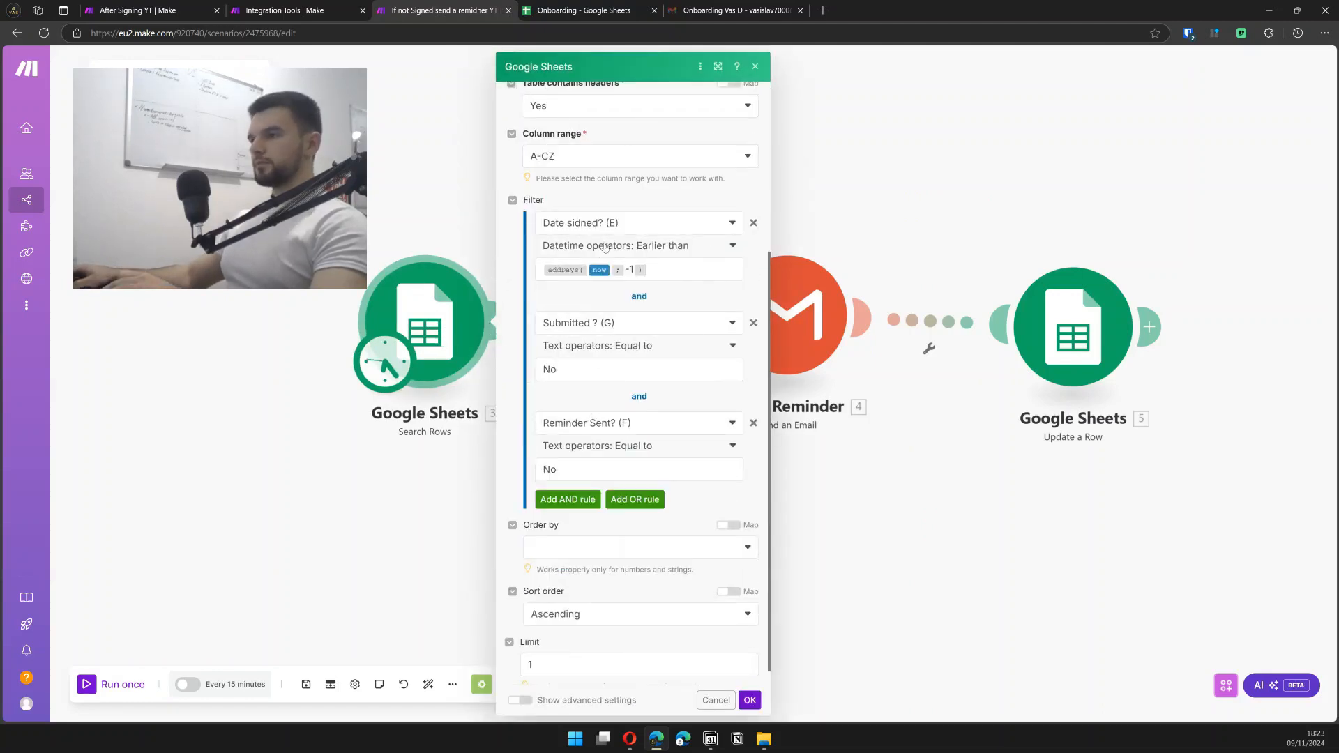
pyautogui.click(456, 165)
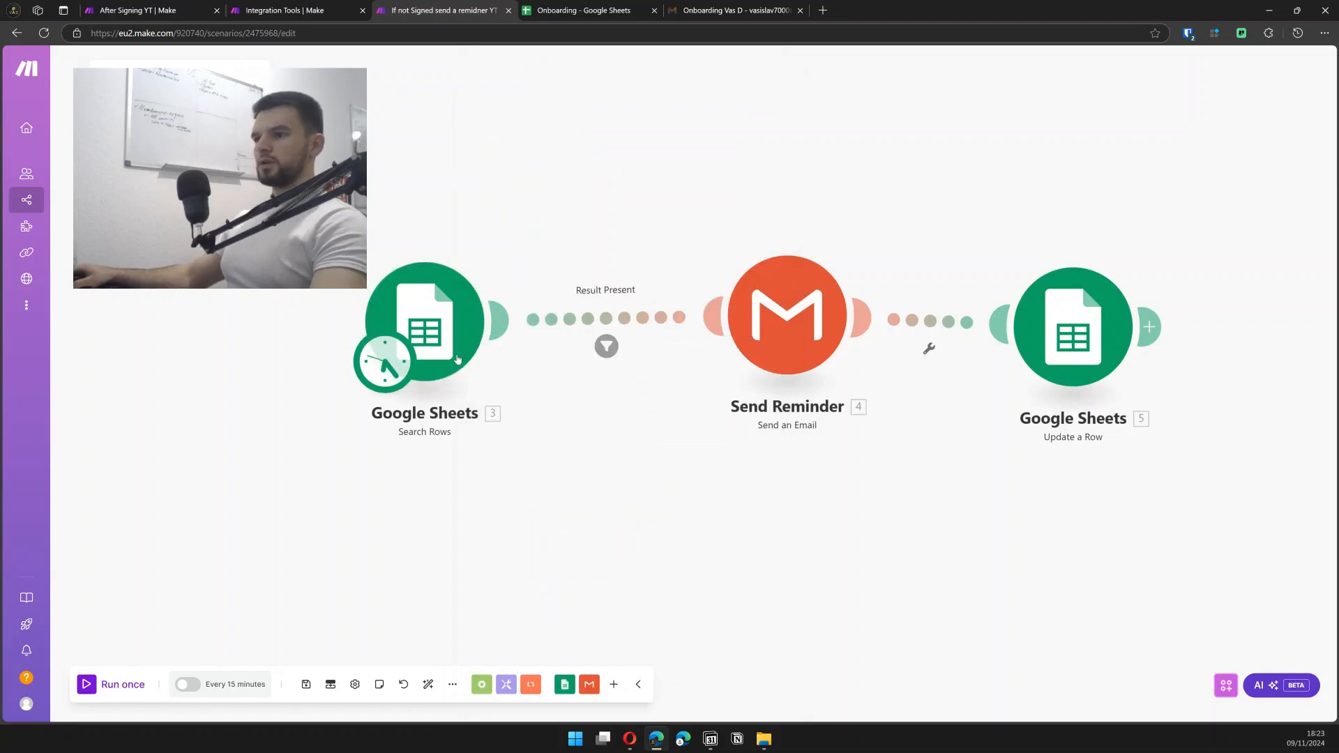
pyautogui.rightClick(481, 307)
# - Run the Search Rows module alone and confirm it returns a total of 0 bundles
pyautogui.click(539, 332)
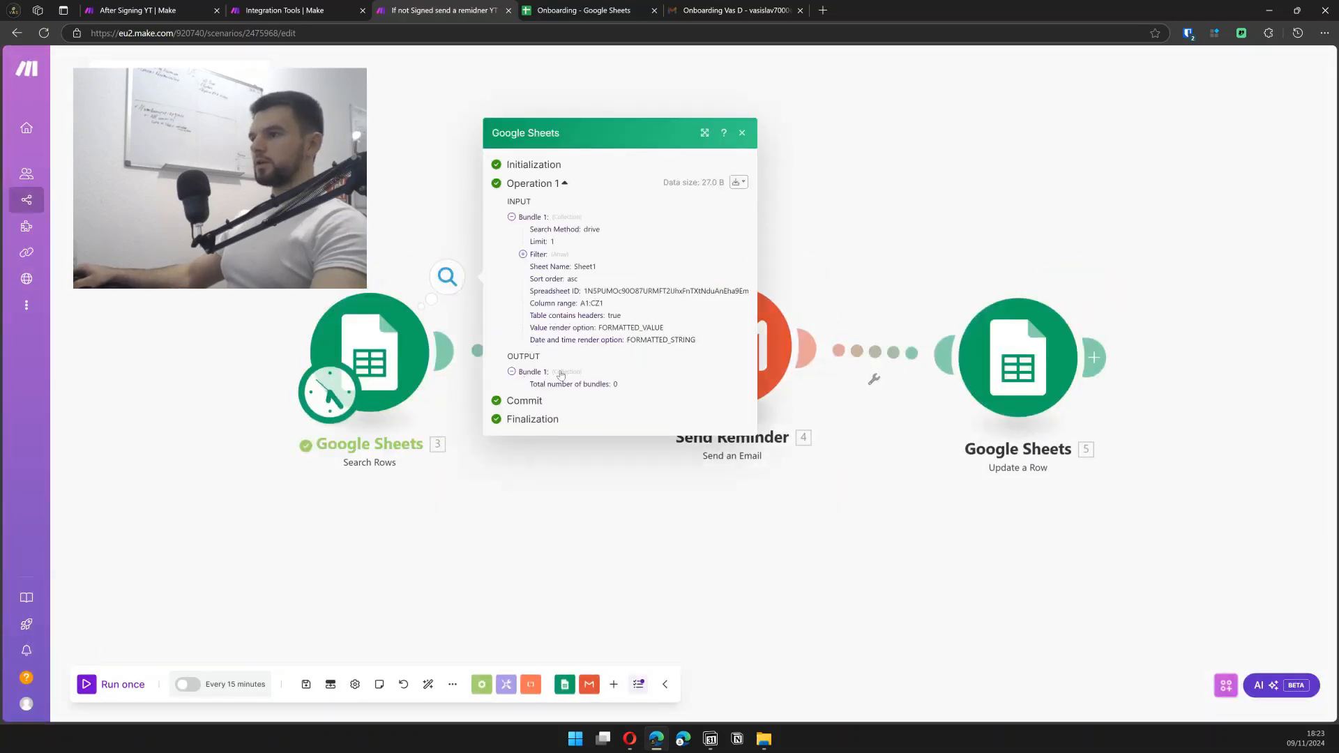
pyautogui.moveTo(553, 384); pyautogui.dragTo(640, 383)
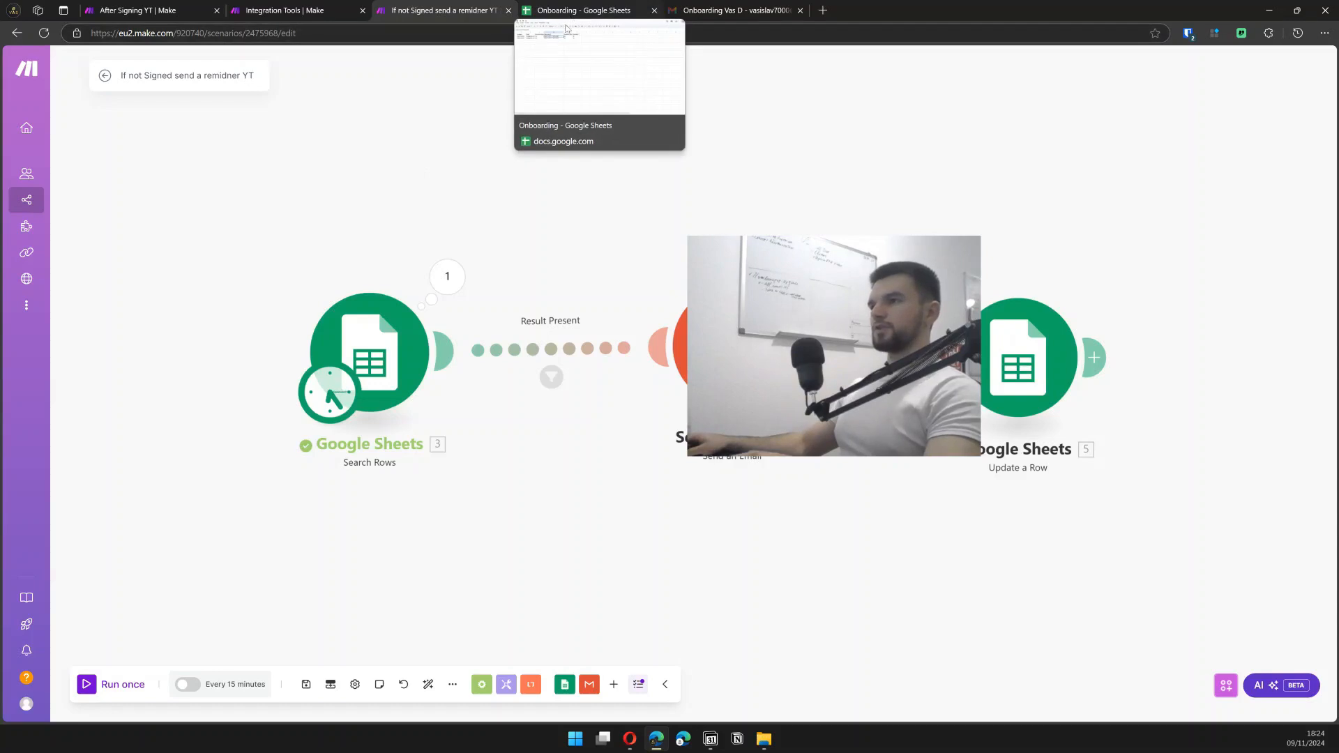
# - Change row 2's signing date in the Onboarding sheet from 2024-11-09 to 2024-11-08
pyautogui.click(603, 8)
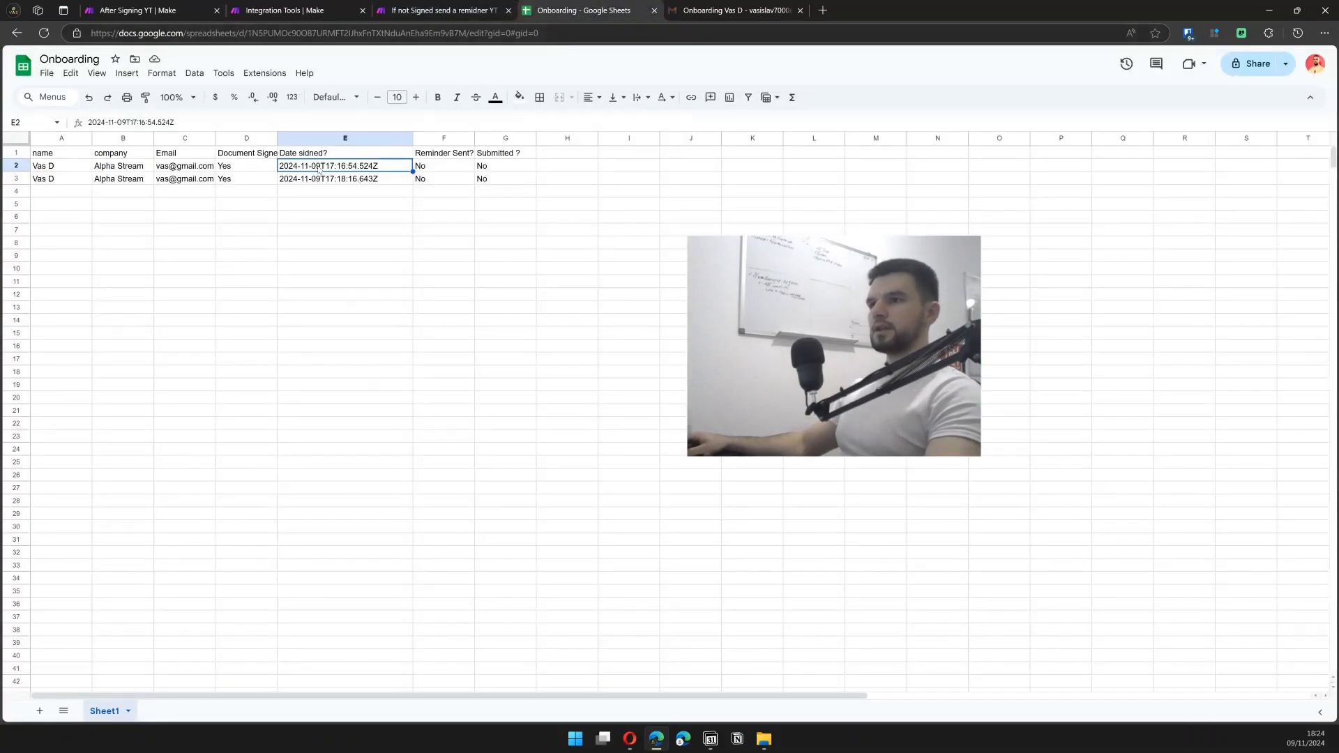
pyautogui.doubleClick(339, 169)
pyautogui.doubleClick(338, 168)
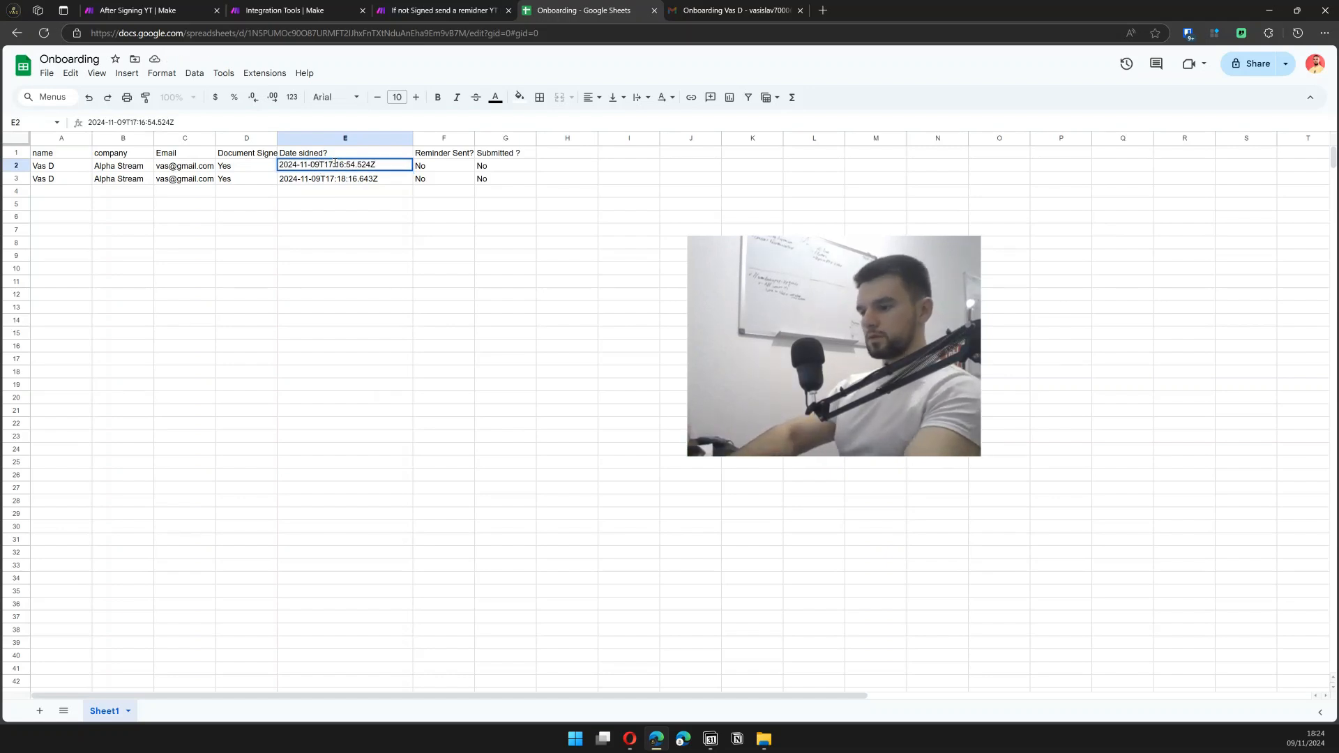
pyautogui.press('BackSpace')
pyautogui.write('8')
pyautogui.press('Return')
# - Rerun Search Rows alone and confirm it returns one bundle: row 2 dated 8 November
pyautogui.click(440, 11)
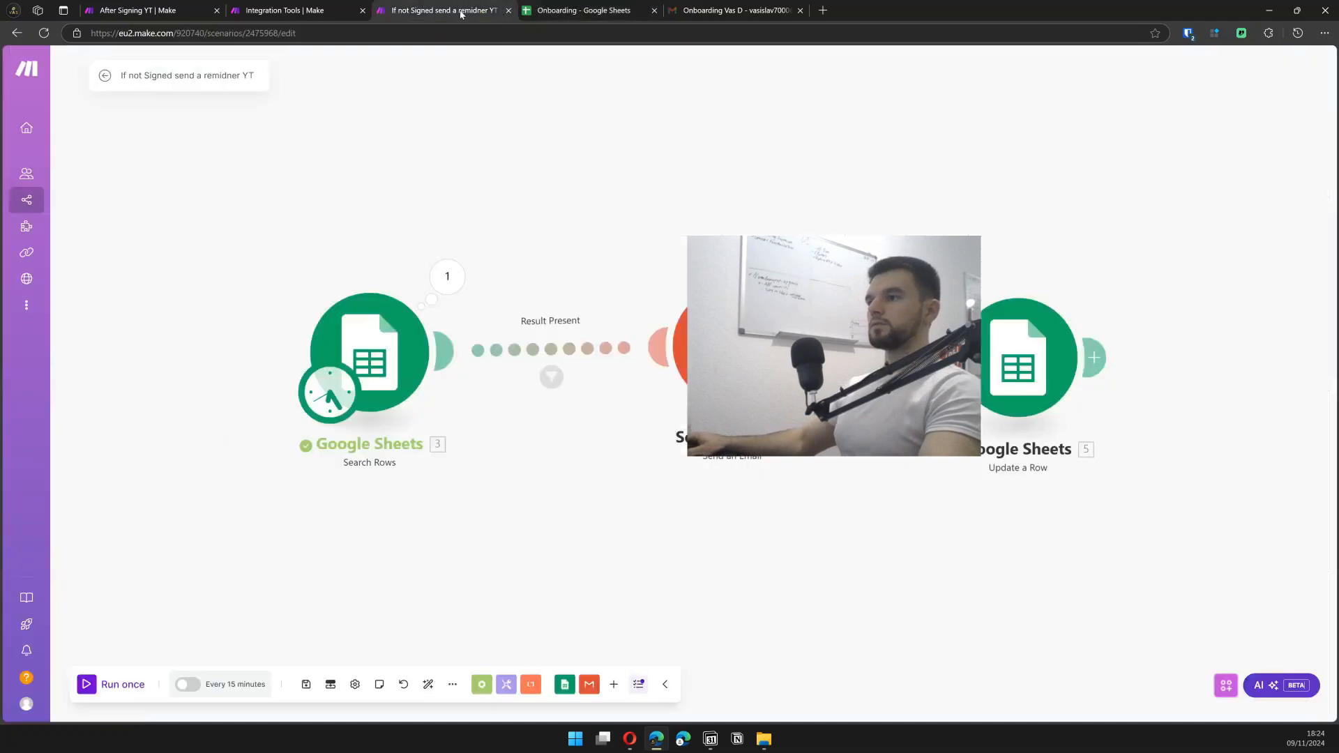
pyautogui.rightClick(413, 346)
pyautogui.click(461, 377)
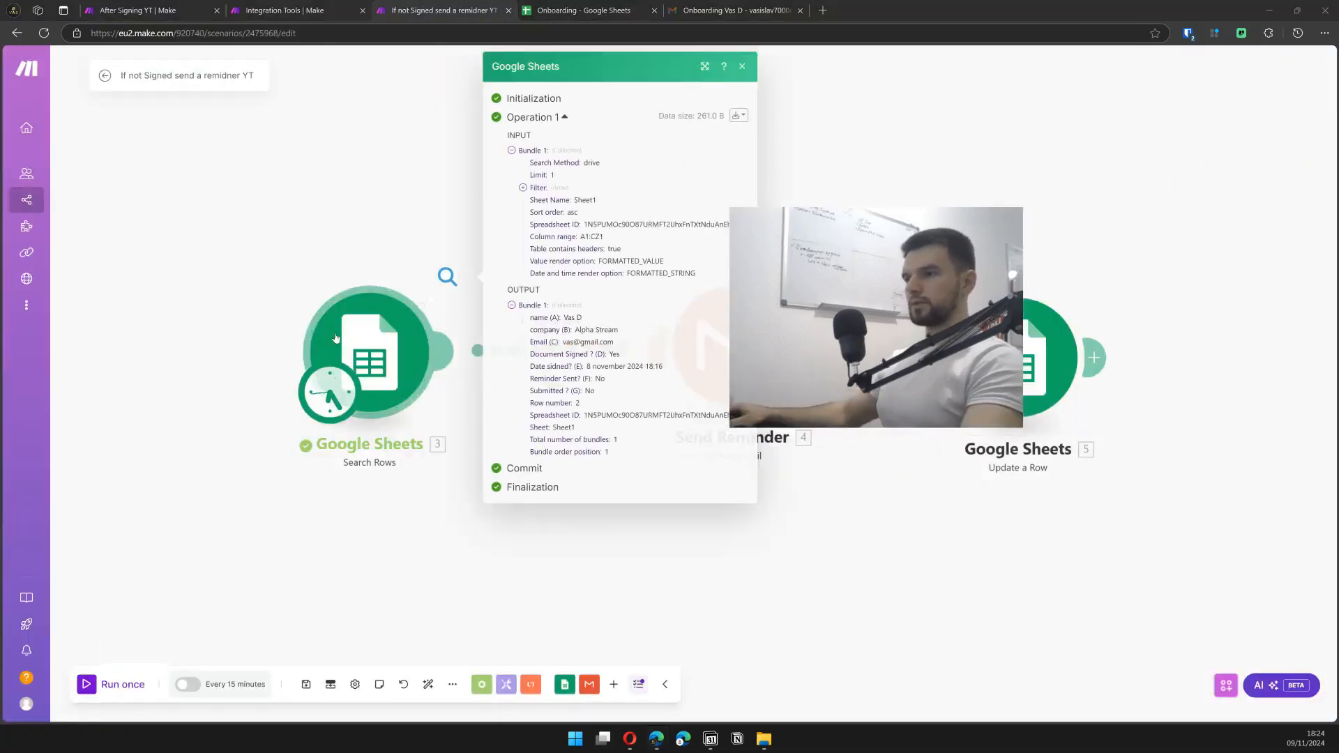
pyautogui.moveTo(544, 316); pyautogui.dragTo(616, 440)
pyautogui.click(362, 96)
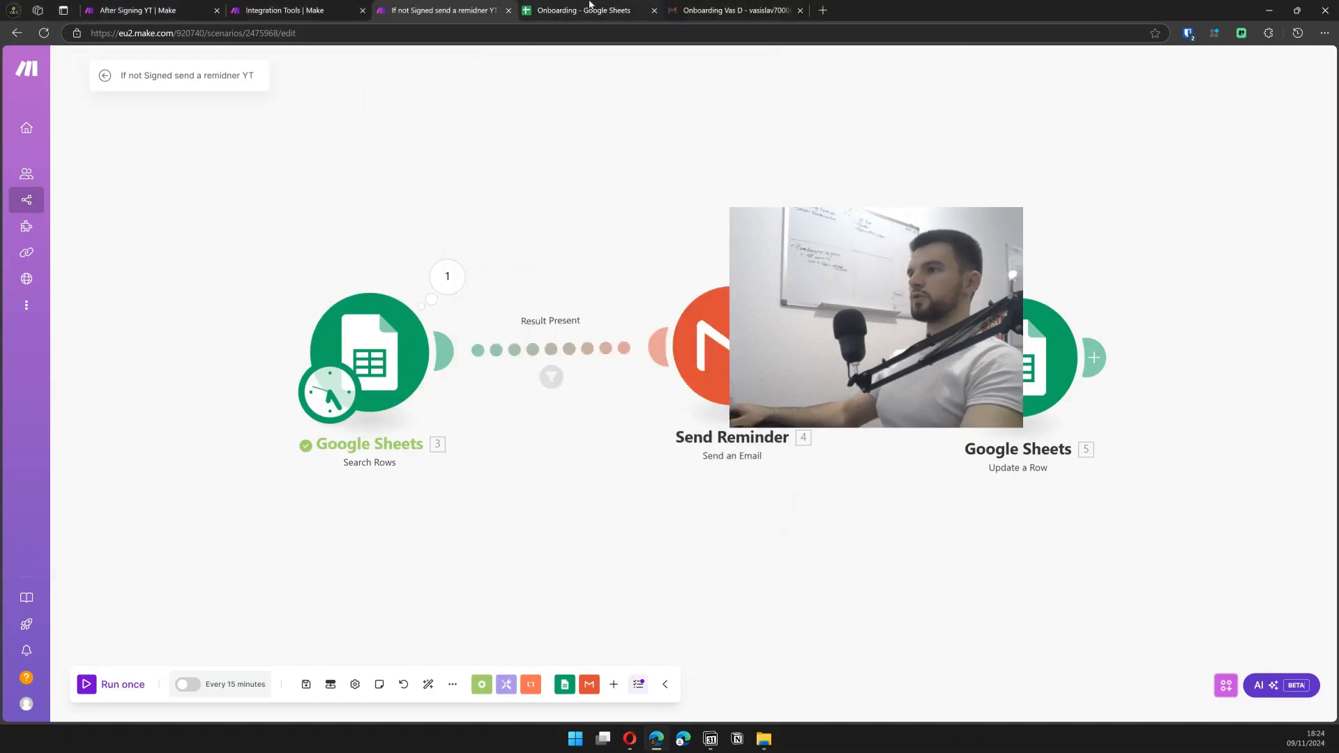
pyautogui.click(589, 10)
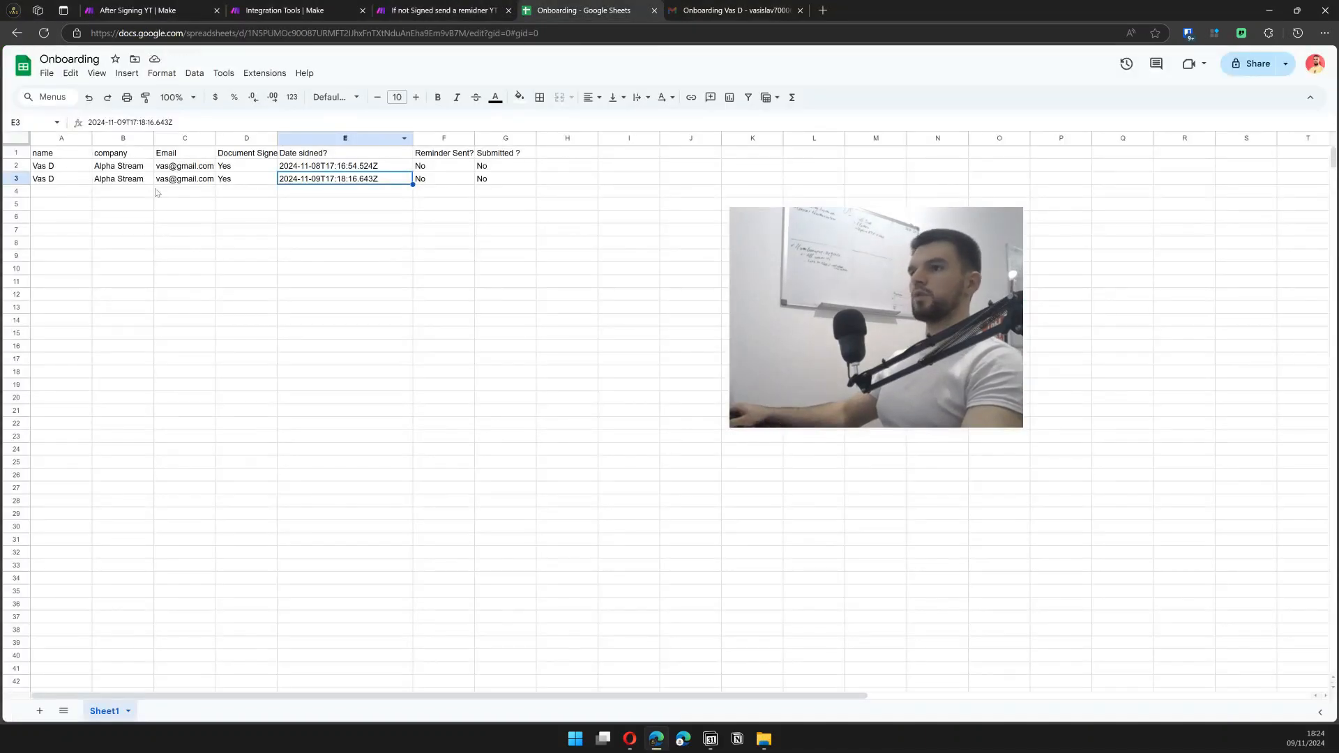
# - Append 'test' to the name in row 2 of the Onboarding sheet
pyautogui.click(59, 167)
pyautogui.write('test')
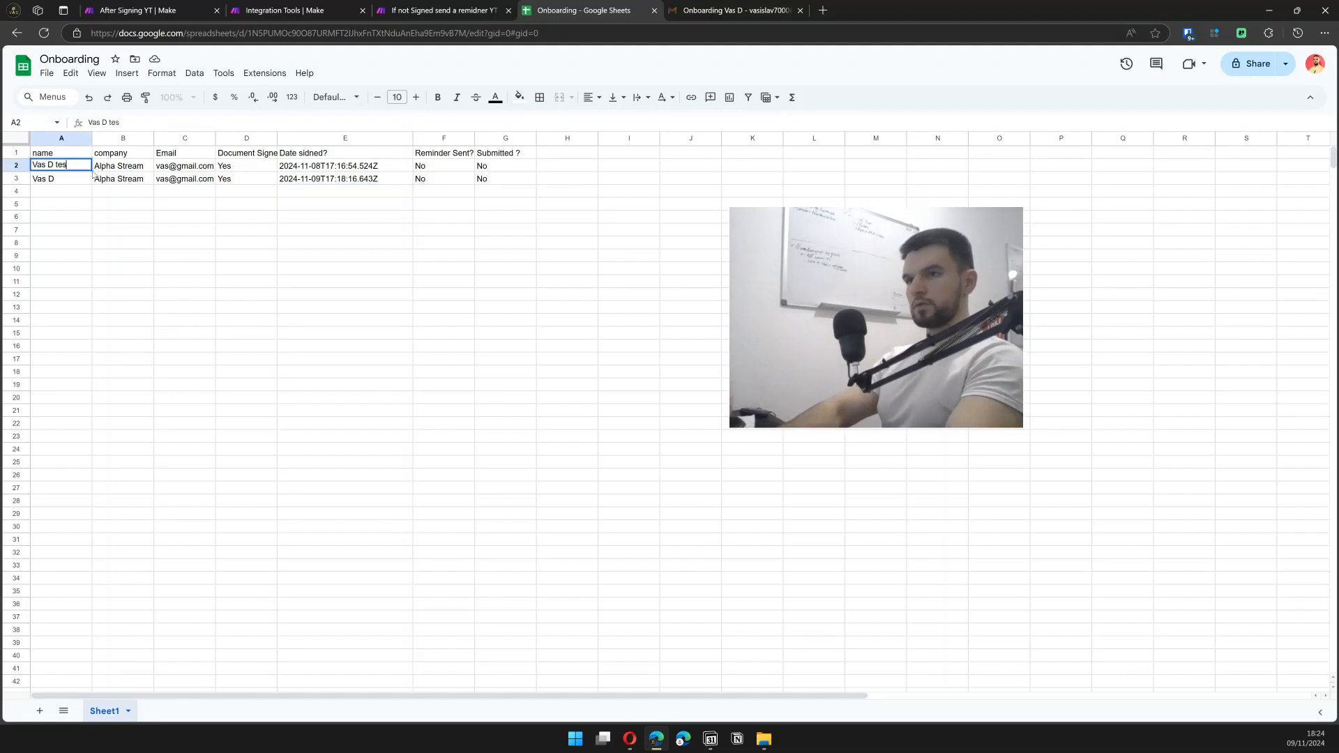
pyautogui.press('Return')
# - Rerun the Search Rows module alone in Make and inspect its output
pyautogui.click(464, 9)
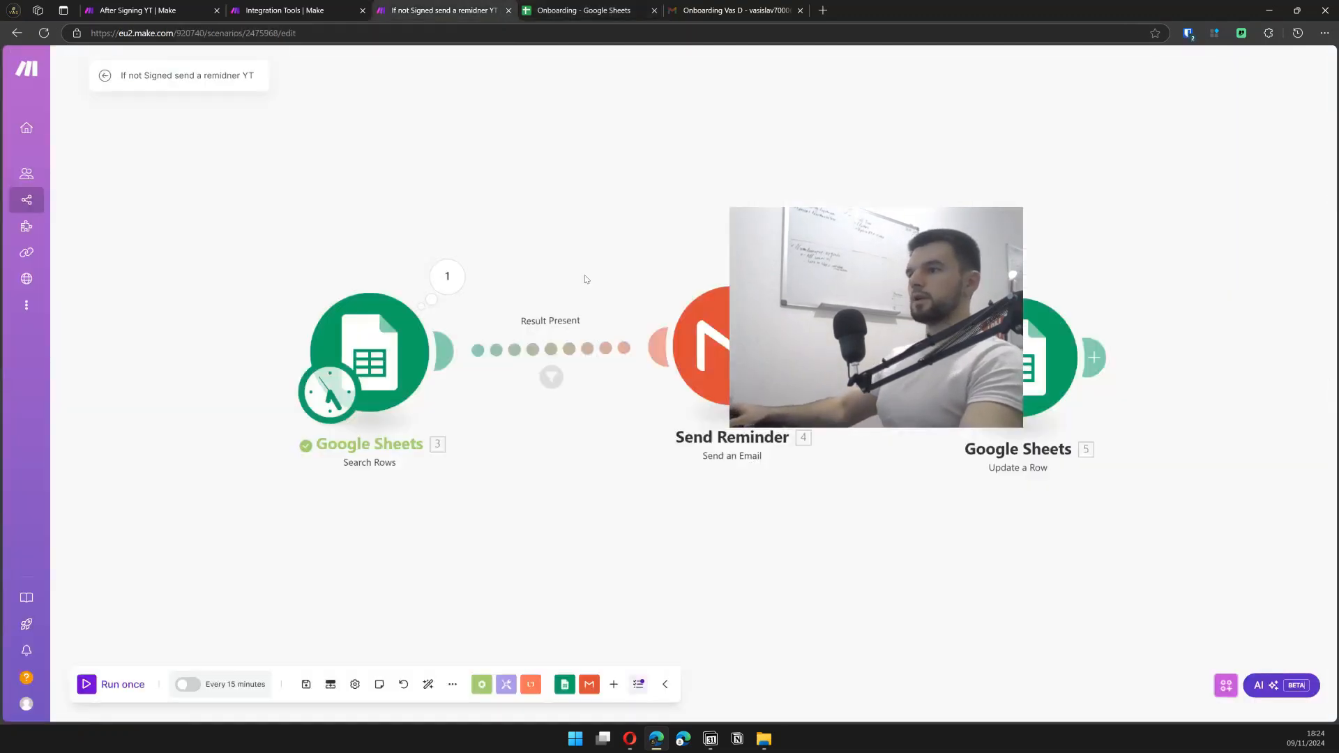
pyautogui.rightClick(413, 336)
pyautogui.click(439, 368)
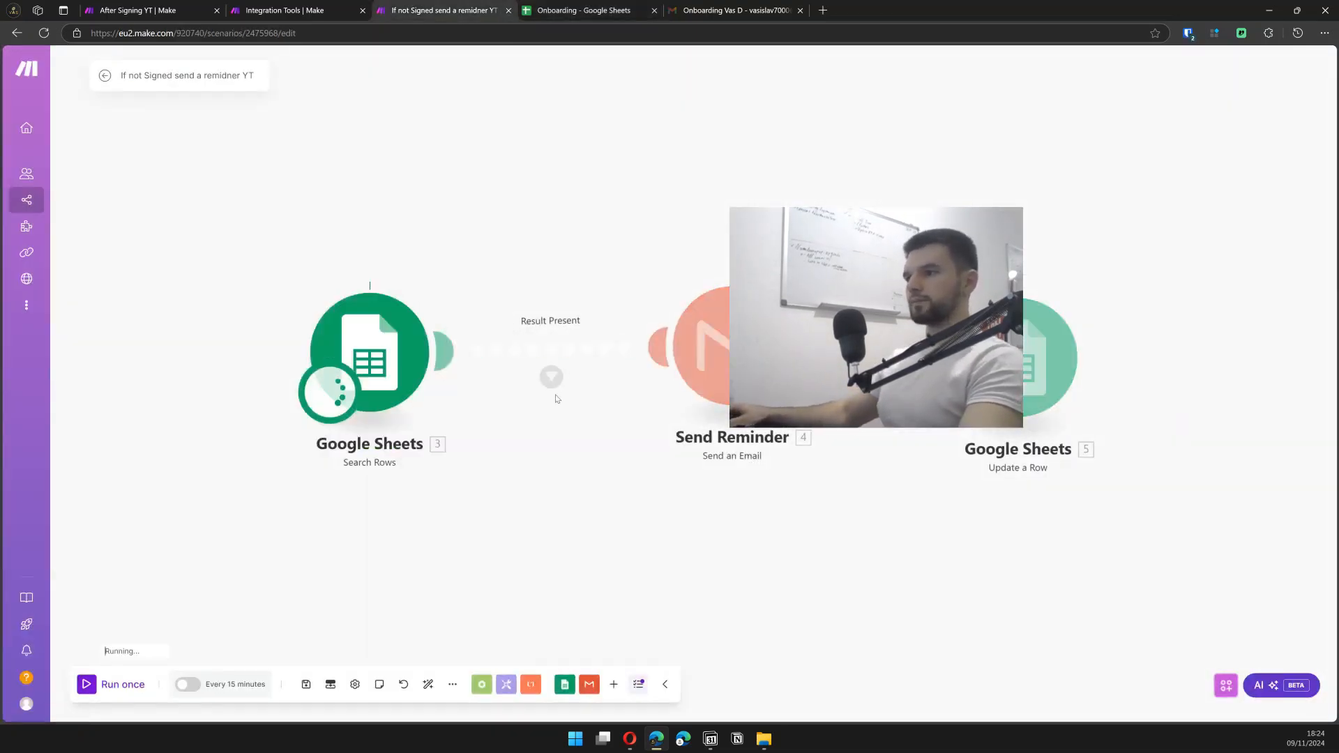
pyautogui.click(449, 275)
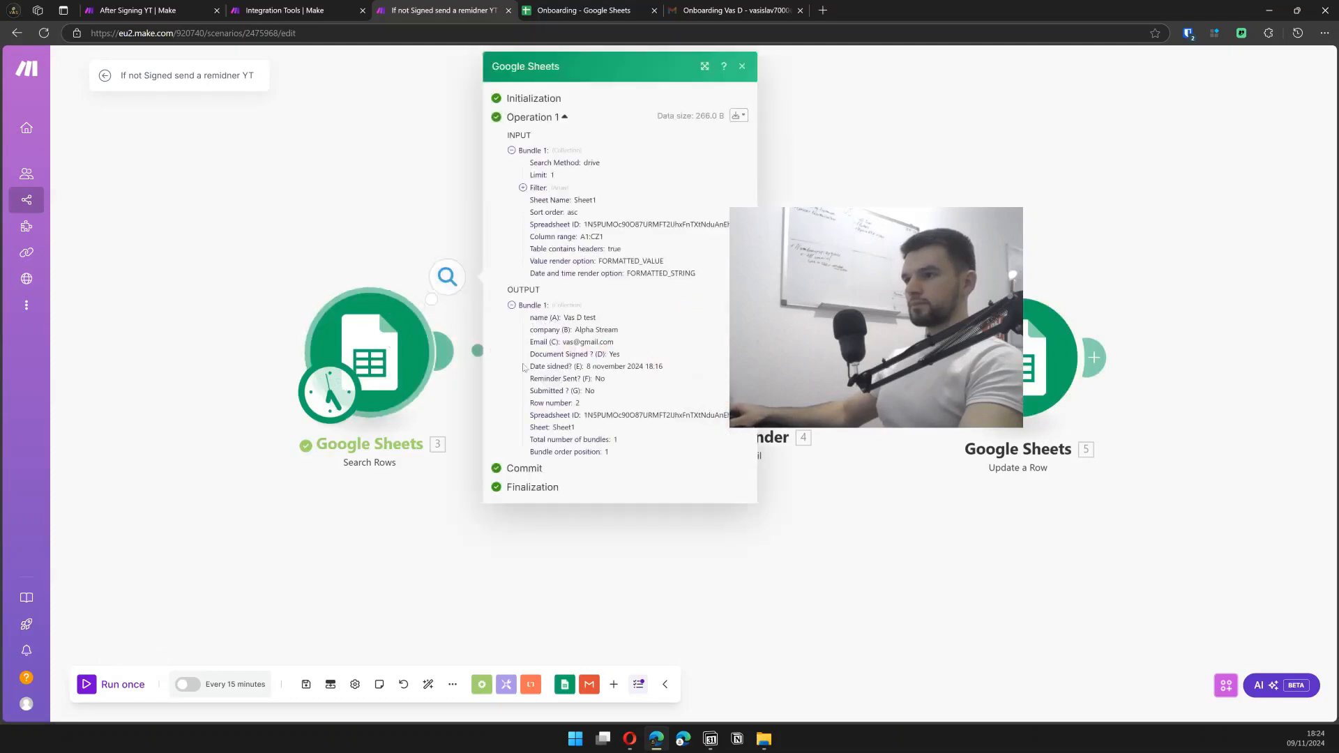
# - Set row 2's signing date back to 2024-11-09 in the Onboarding sheet
pyautogui.click(544, 9)
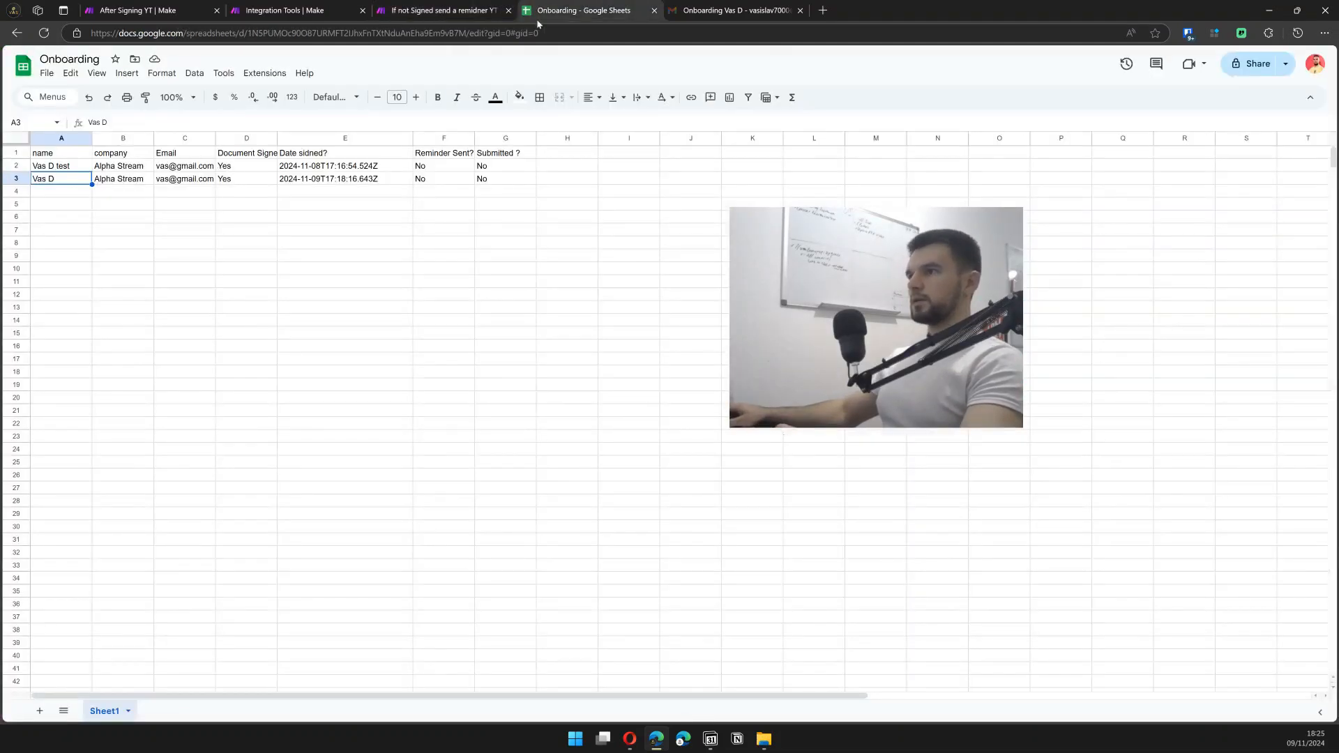
pyautogui.doubleClick(324, 165)
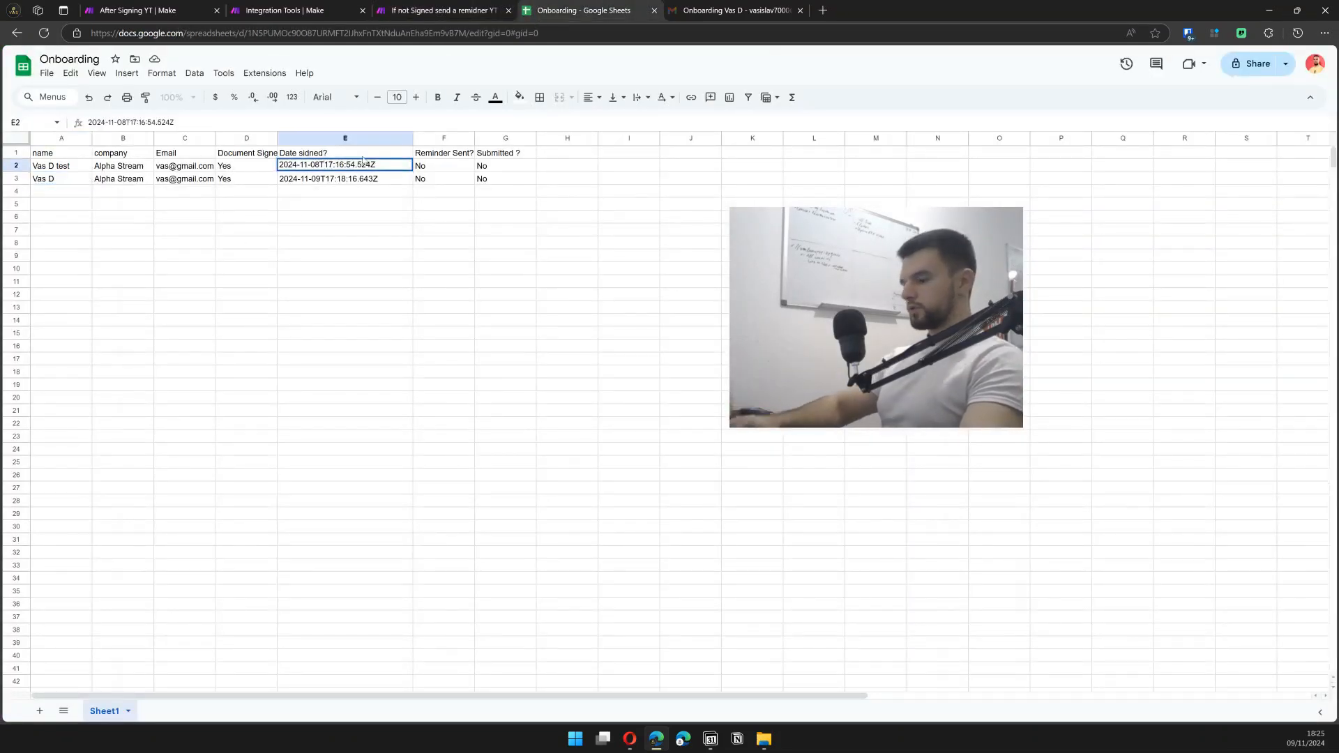
pyautogui.press('Left')
pyautogui.press('BackSpace')
pyautogui.write('9')
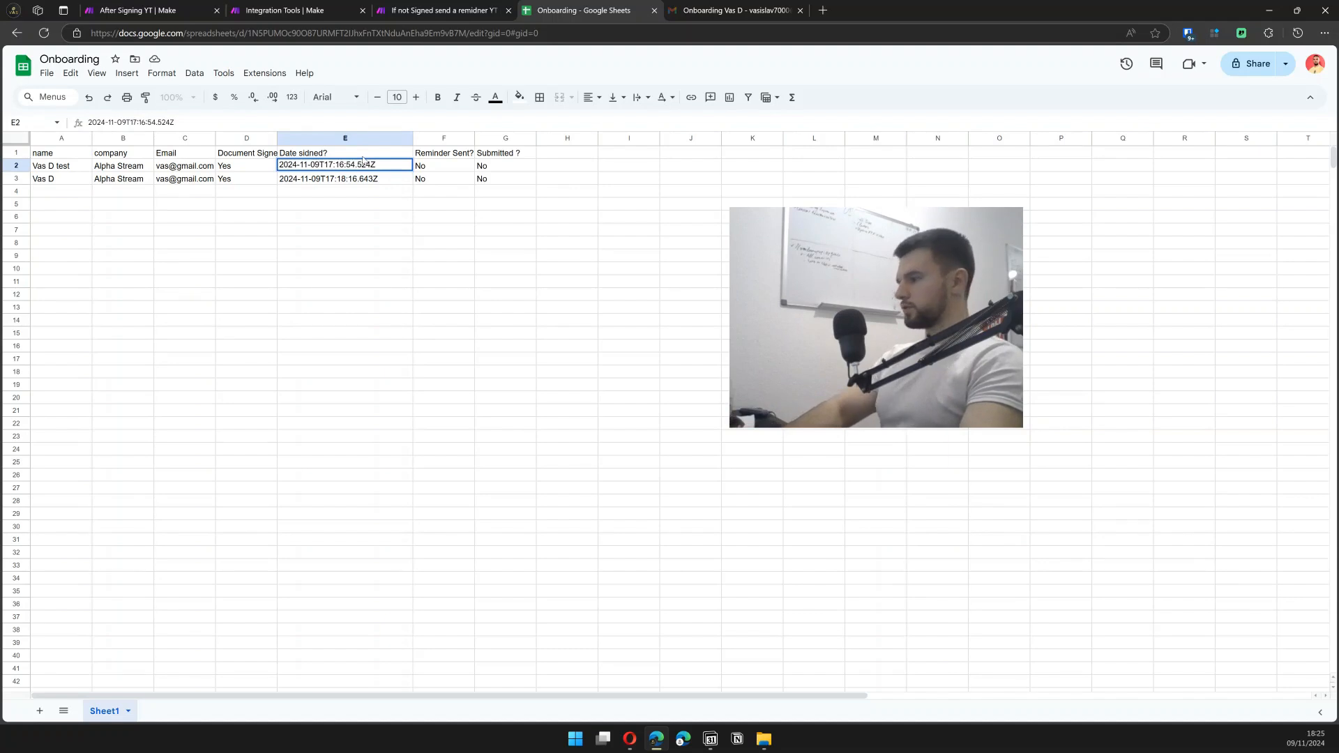
pyautogui.press('Return')
# - Run Search Rows alone (0 bundles), then test-run the whole reminder scenario once
pyautogui.click(433, 10)
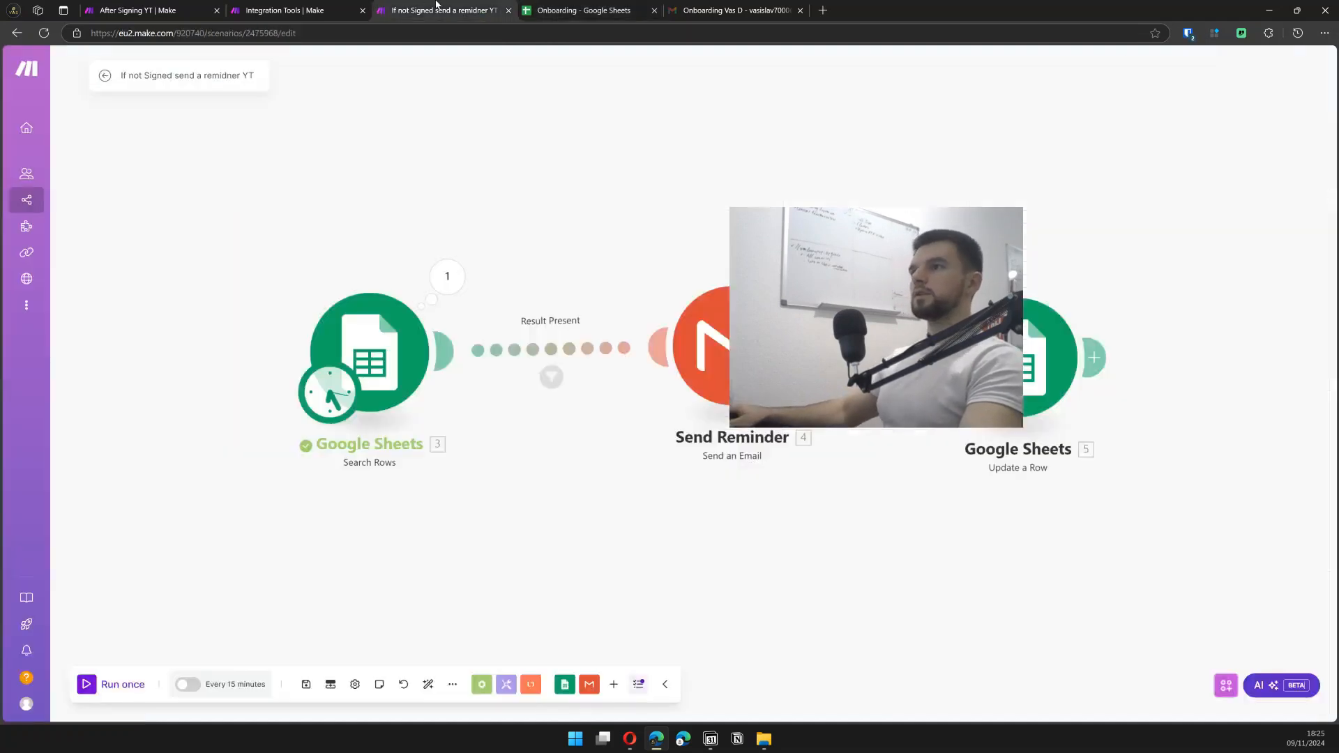
pyautogui.rightClick(375, 403)
pyautogui.click(426, 392)
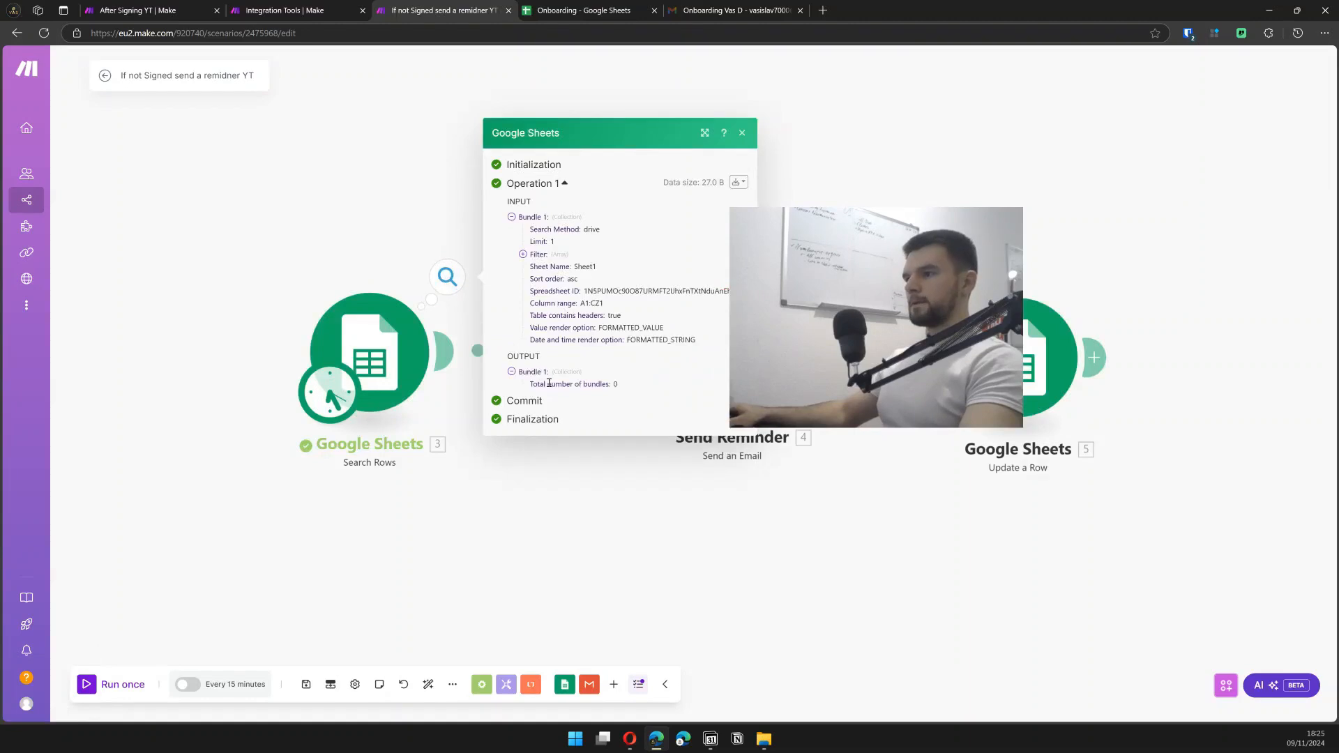
pyautogui.moveTo(571, 377); pyautogui.dragTo(617, 385)
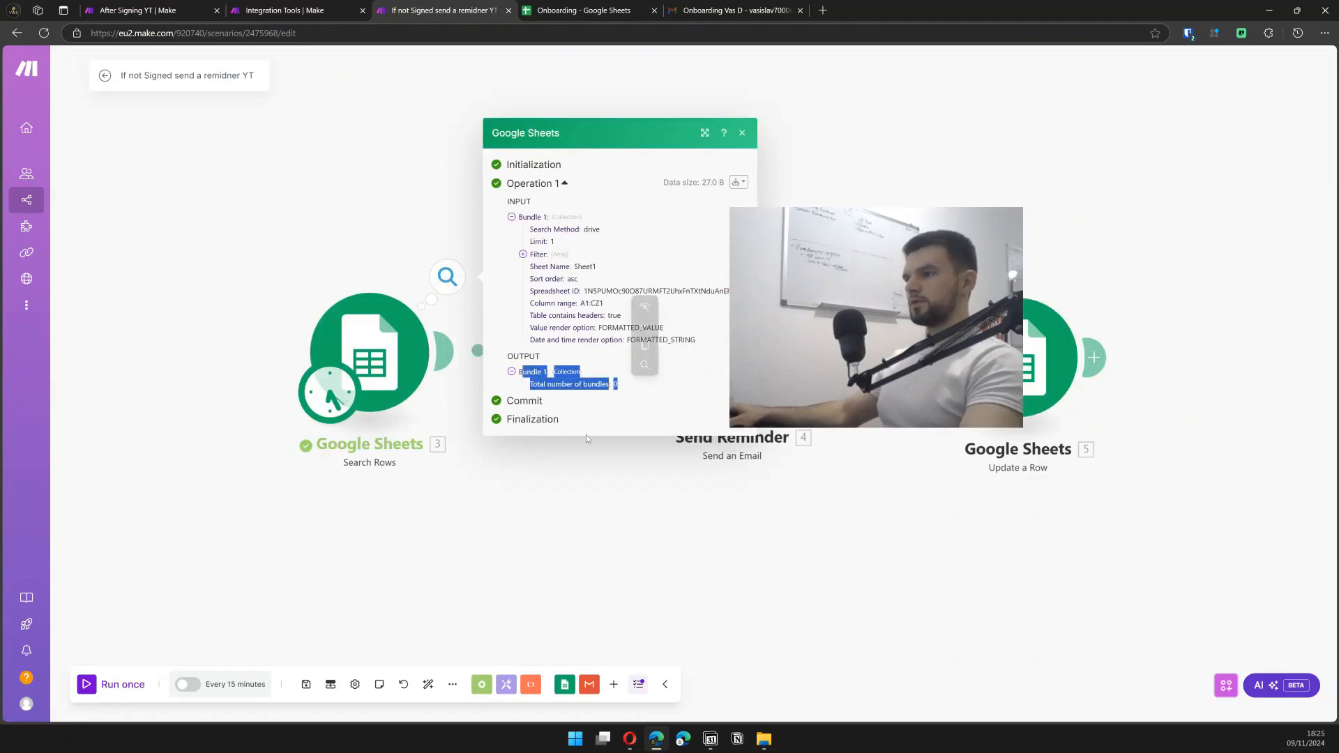
pyautogui.click(401, 307)
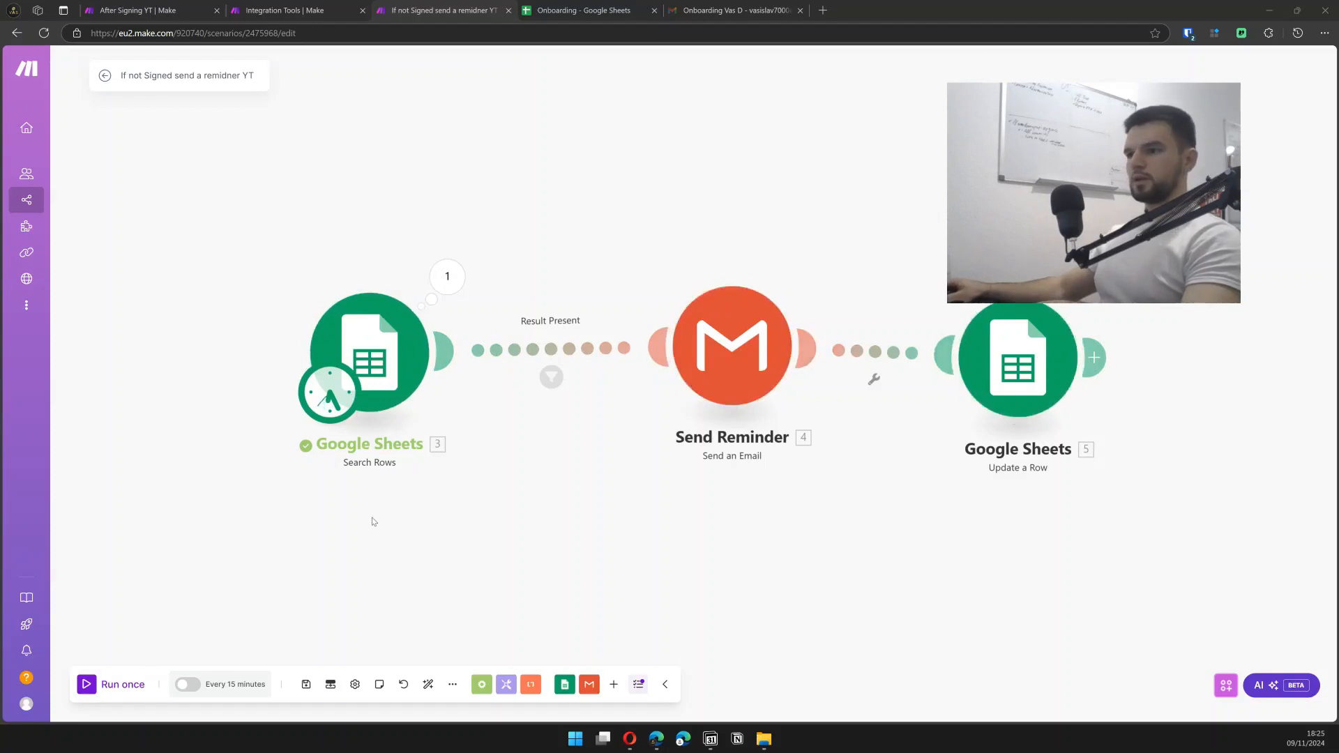
pyautogui.click(106, 689)
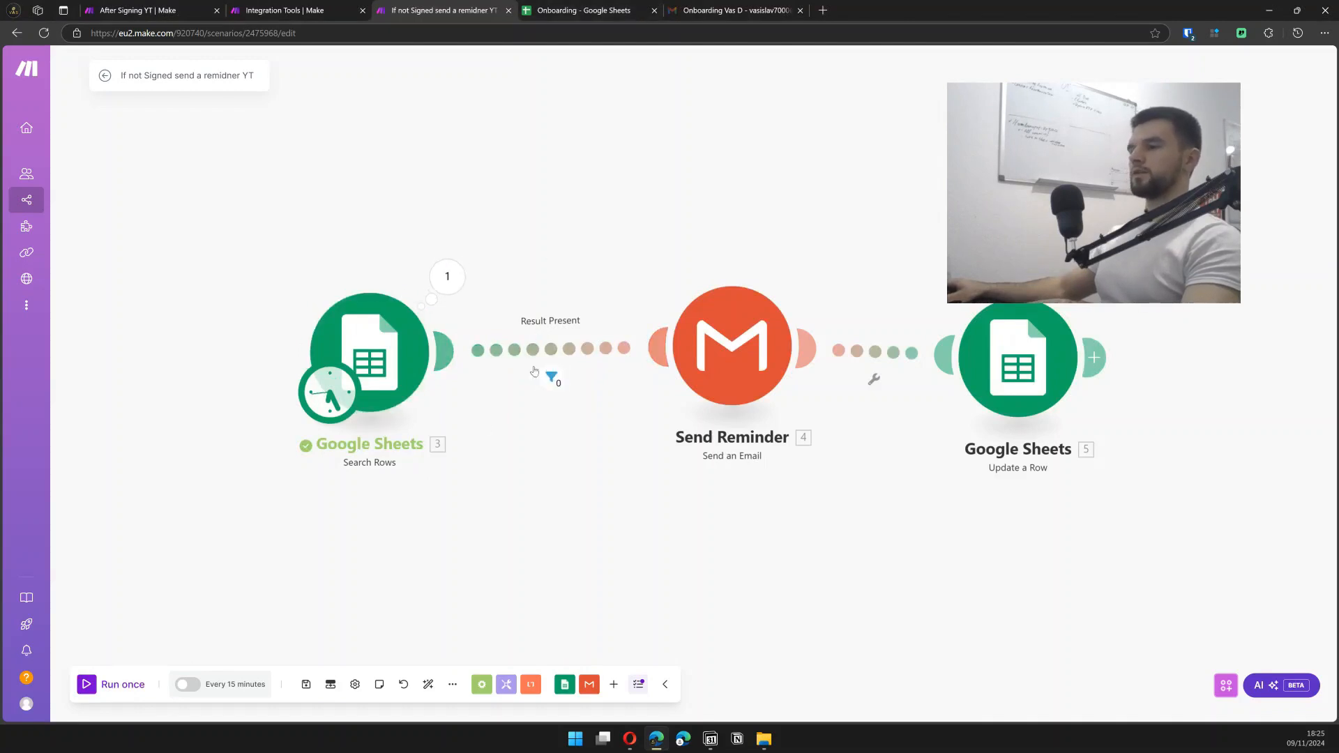
# - Change row 2's signing date to 2024-11-08 again and return to the Make scenario
pyautogui.click(616, 7)
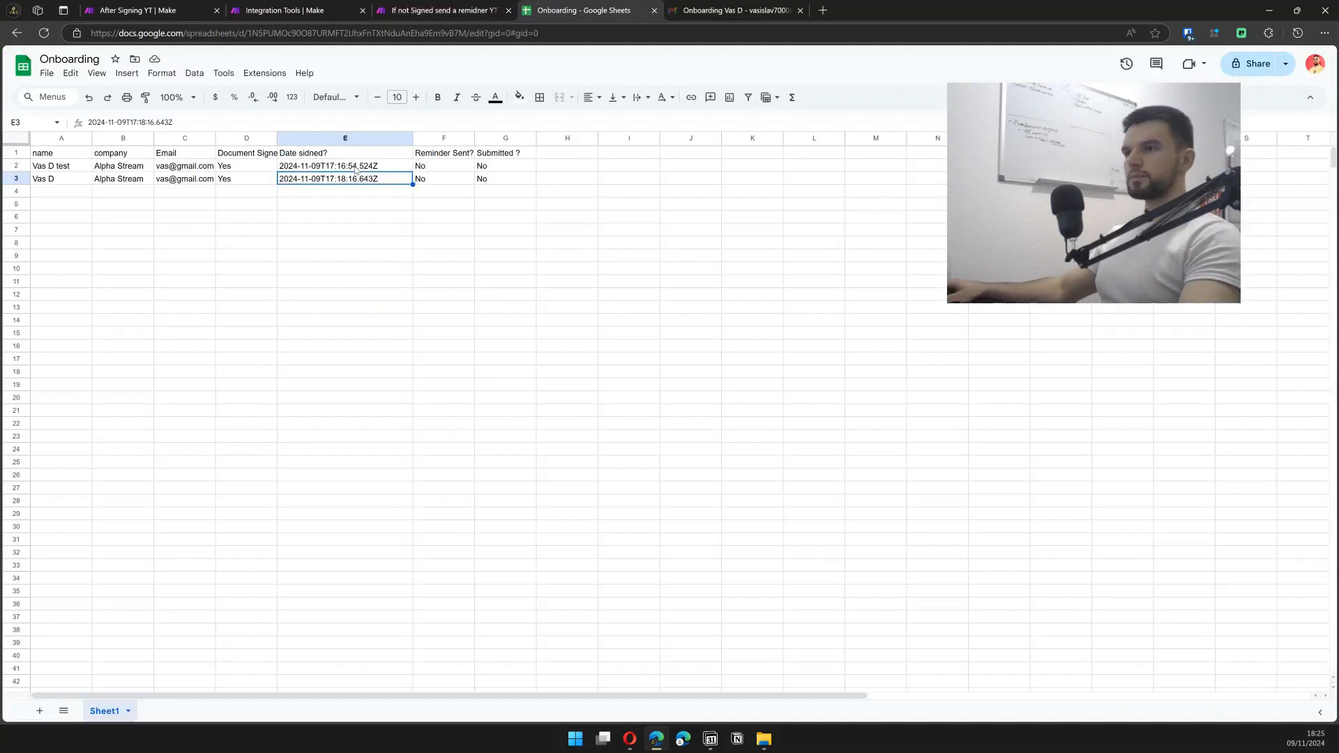
pyautogui.doubleClick(317, 166)
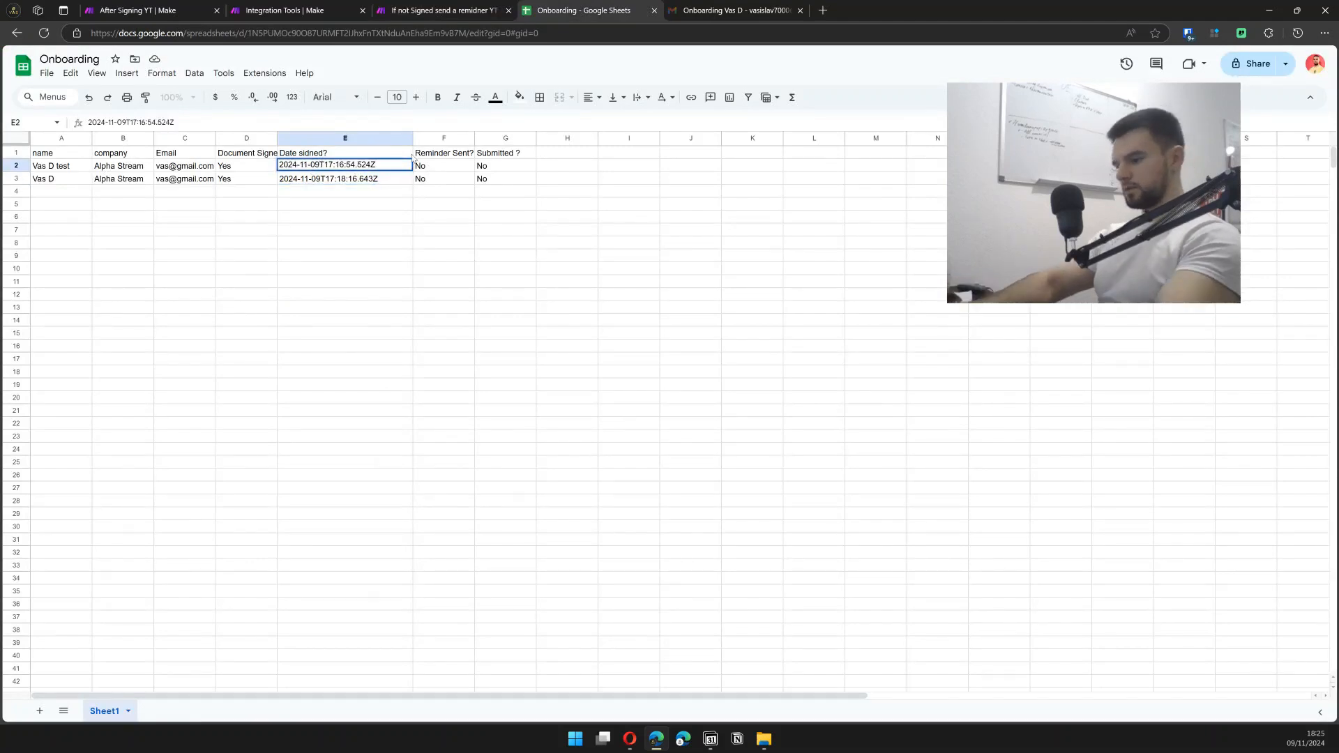
pyautogui.press('BackSpace')
pyautogui.write('8')
pyautogui.press('Return')
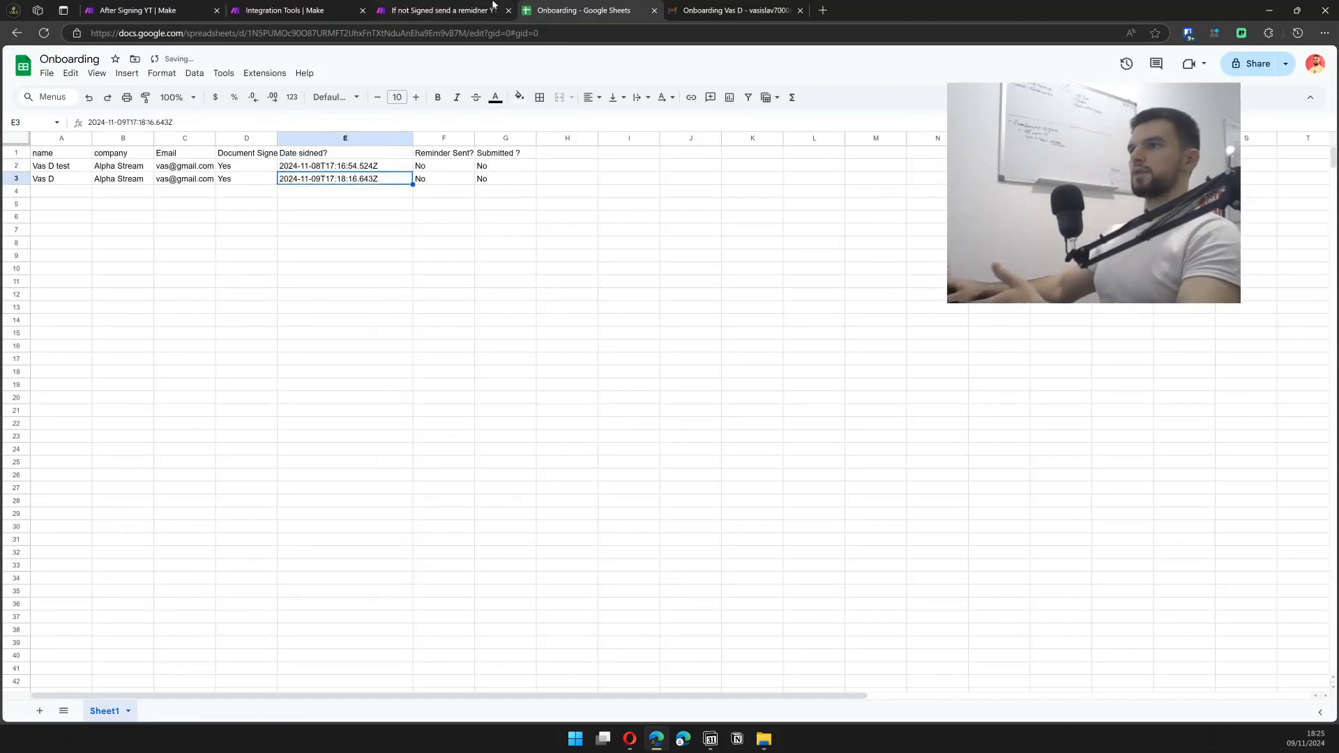
pyautogui.click(457, 10)
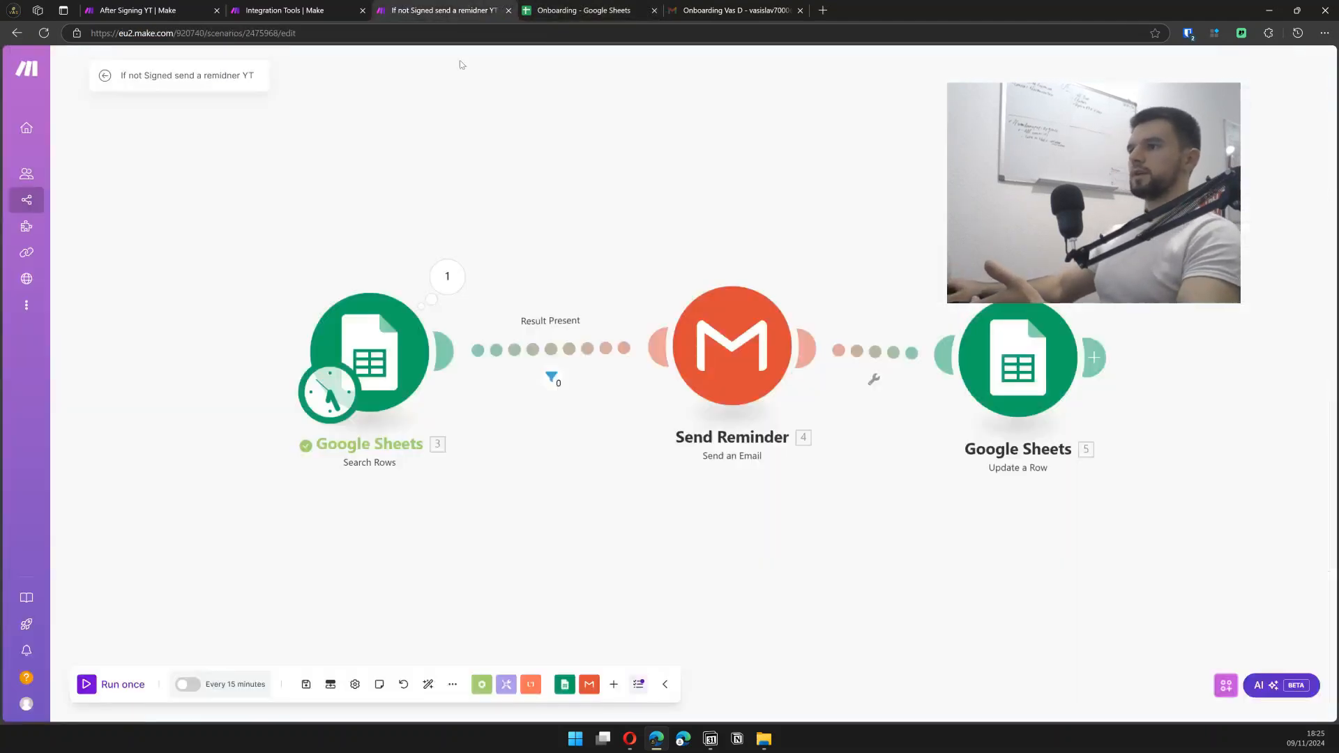
# - Run the full reminder scenario once, inspect Update a Row's change, and view the Onboarding sheet
pyautogui.click(123, 685)
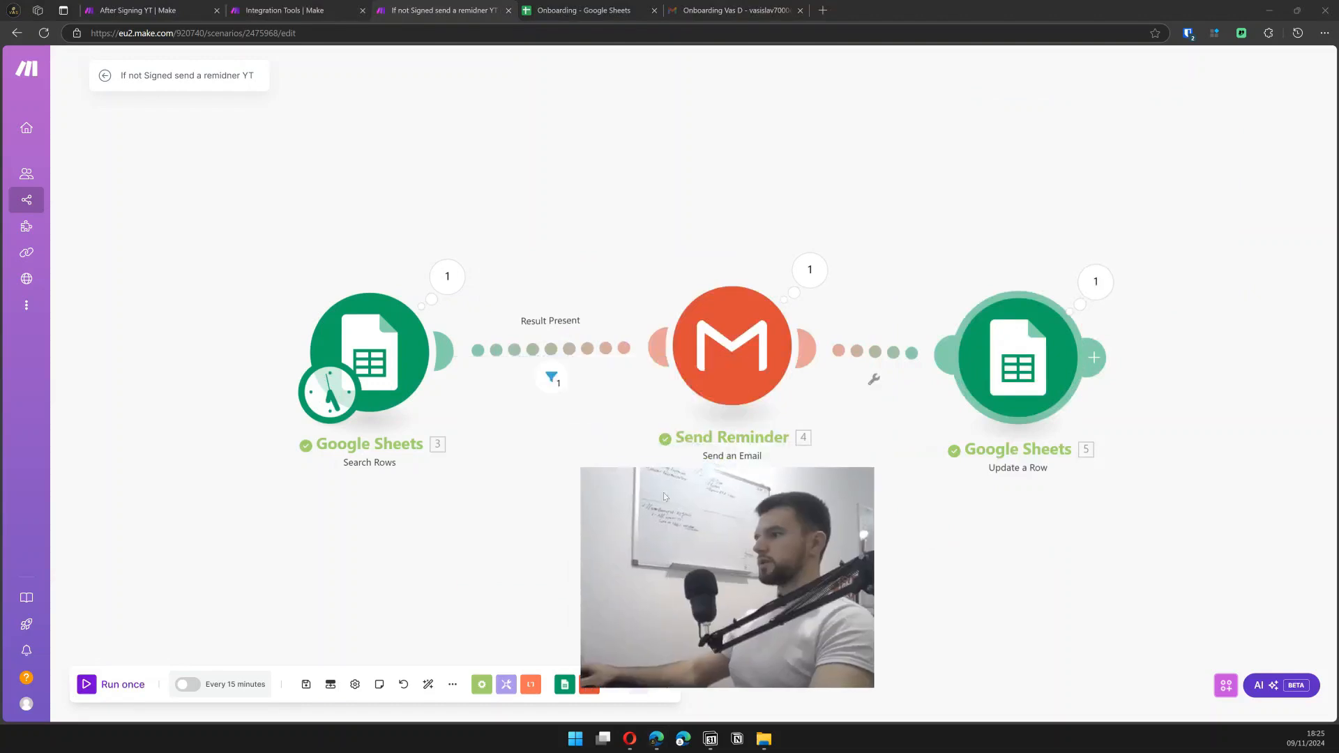
pyautogui.click(1091, 283)
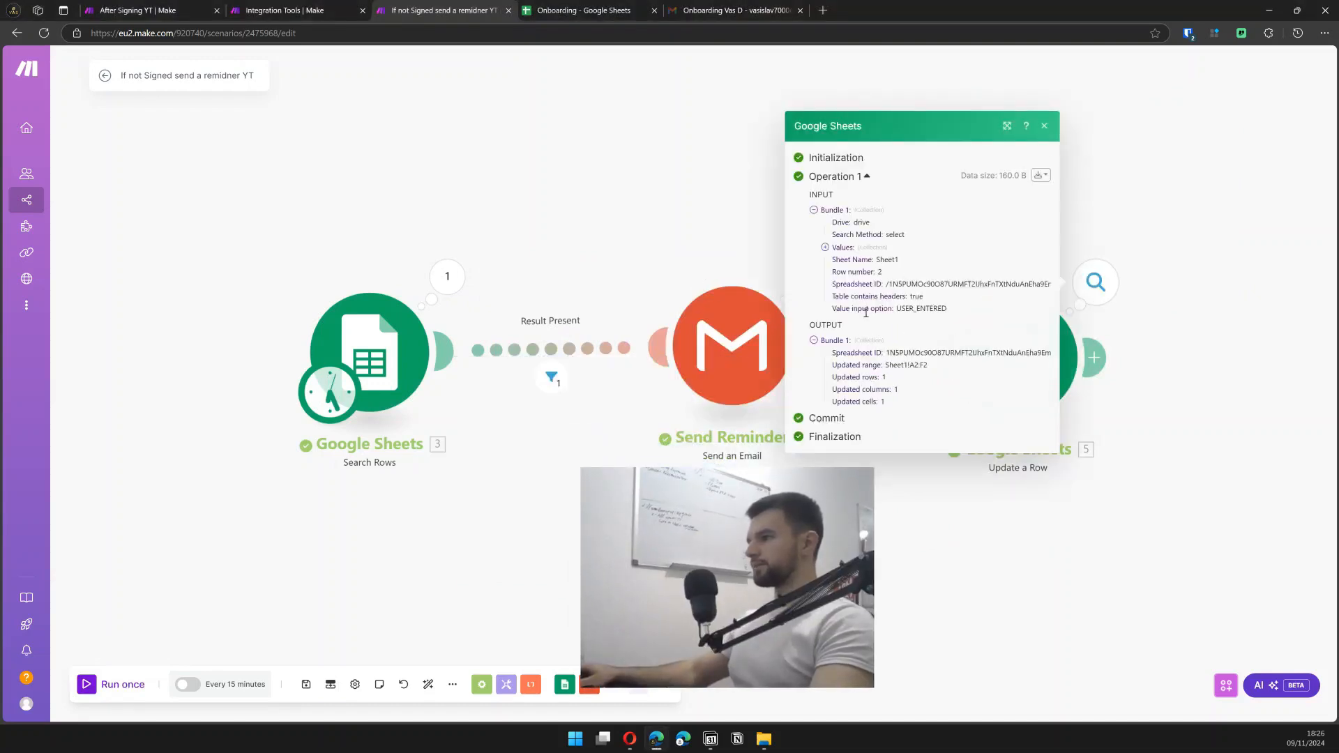
pyautogui.click(612, 7)
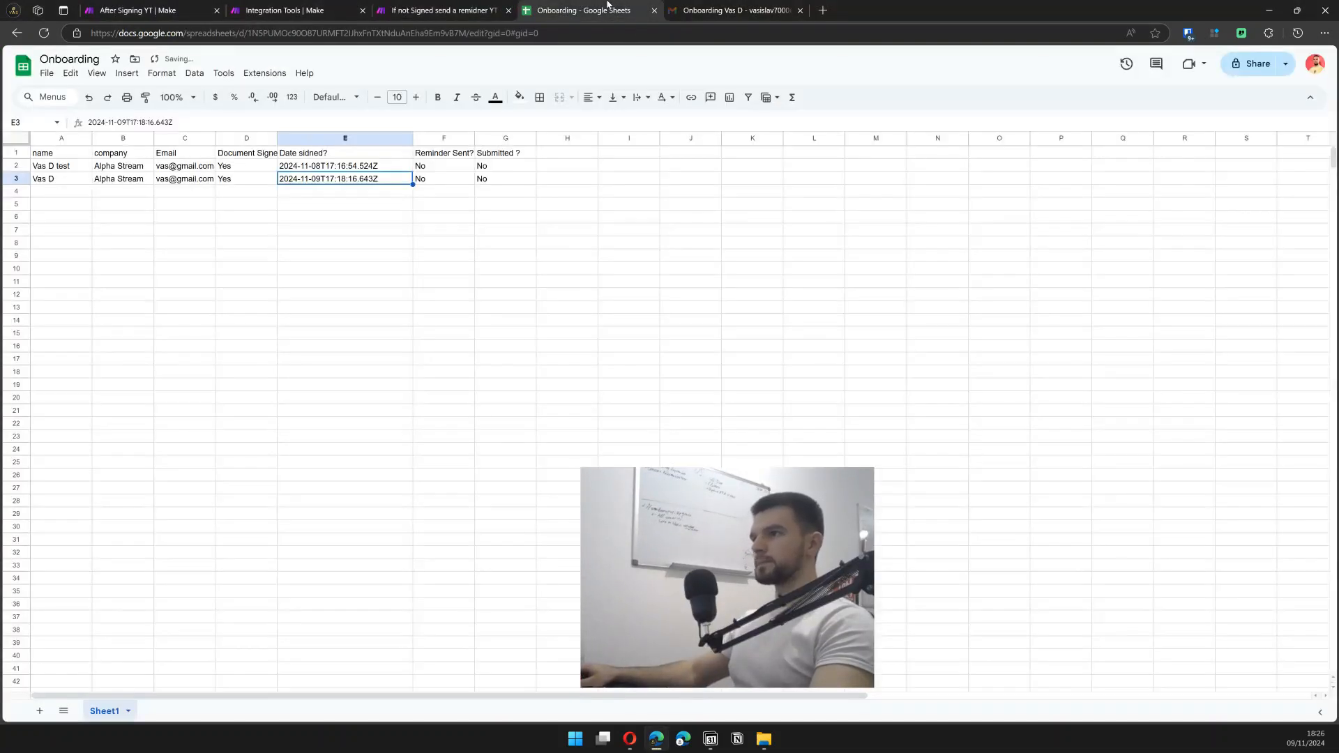
# - Widen column F to show 'Yes : 2024-11-09T17:25:57.622Z' in row 2, then return to Make
pyautogui.click(450, 166)
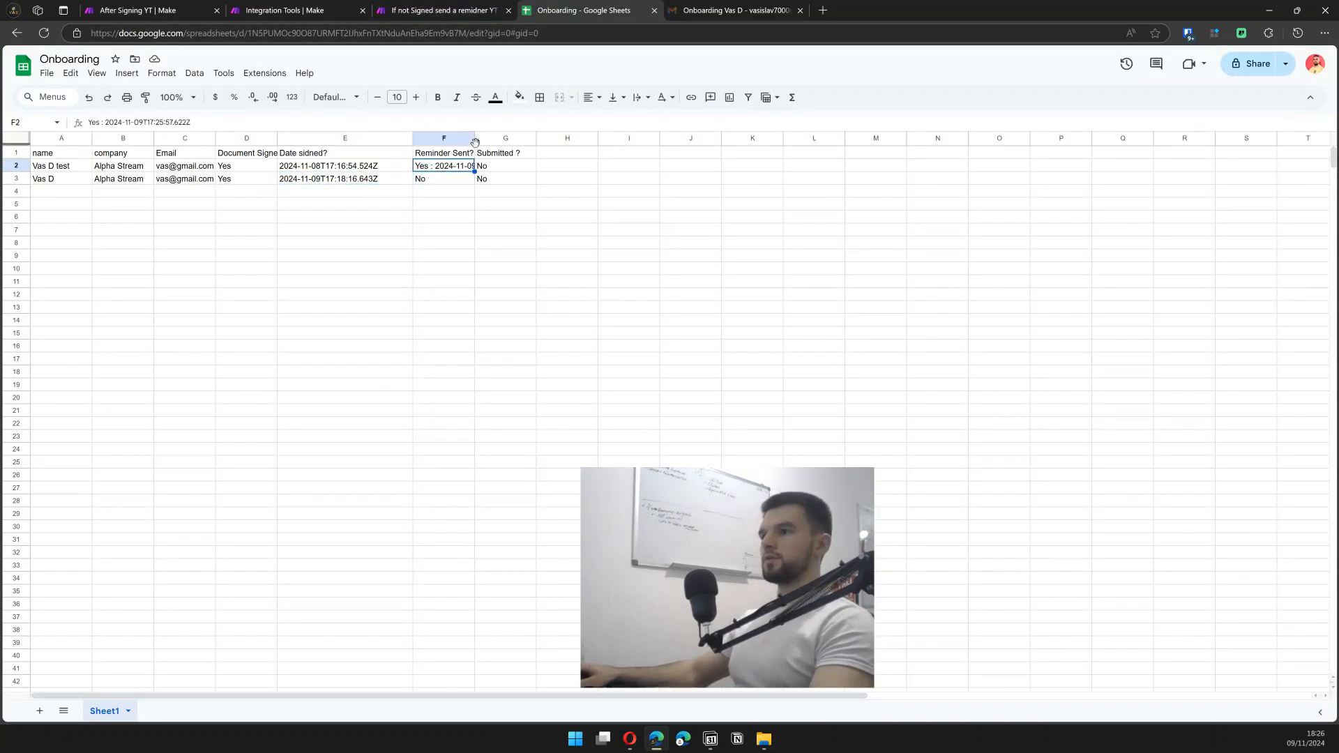
pyautogui.moveTo(474, 138); pyautogui.dragTo(584, 138)
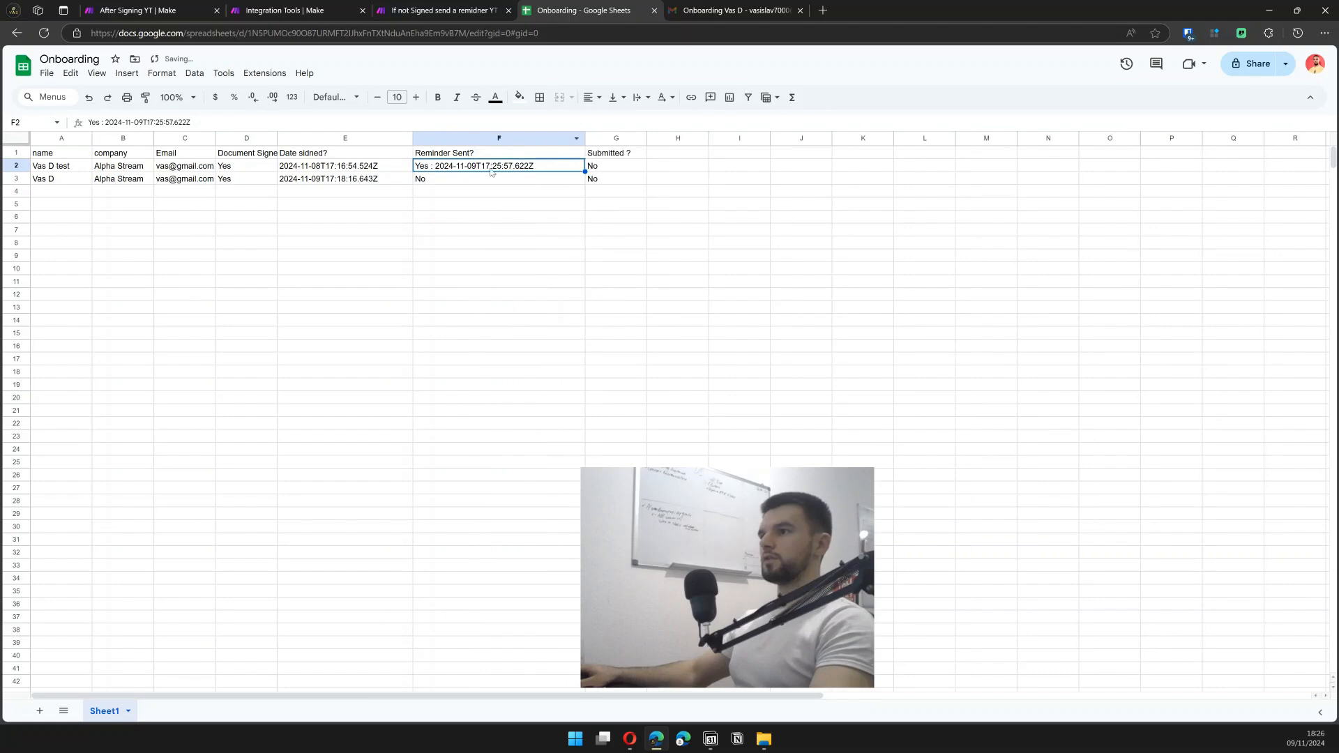
pyautogui.click(400, 8)
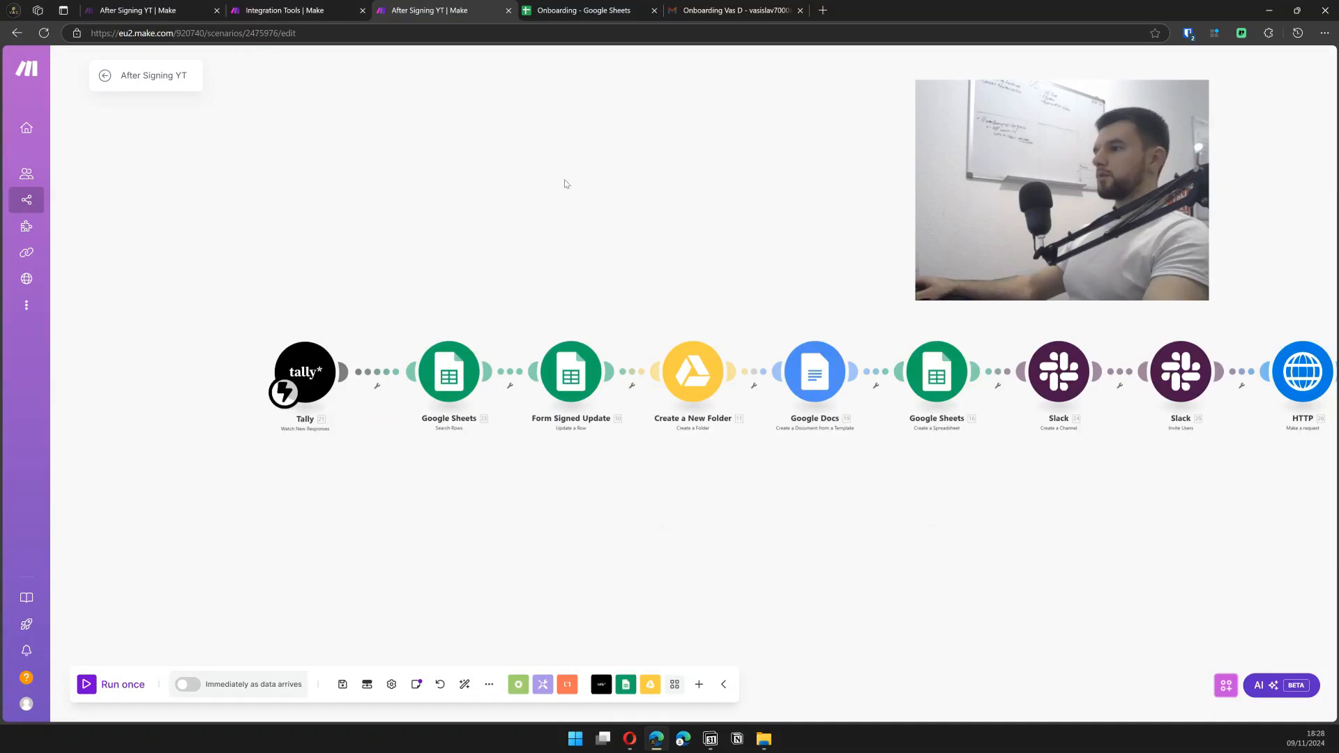
pyautogui.moveTo(876, 249); pyautogui.dragTo(833, 283)
pyautogui.click(308, 8)
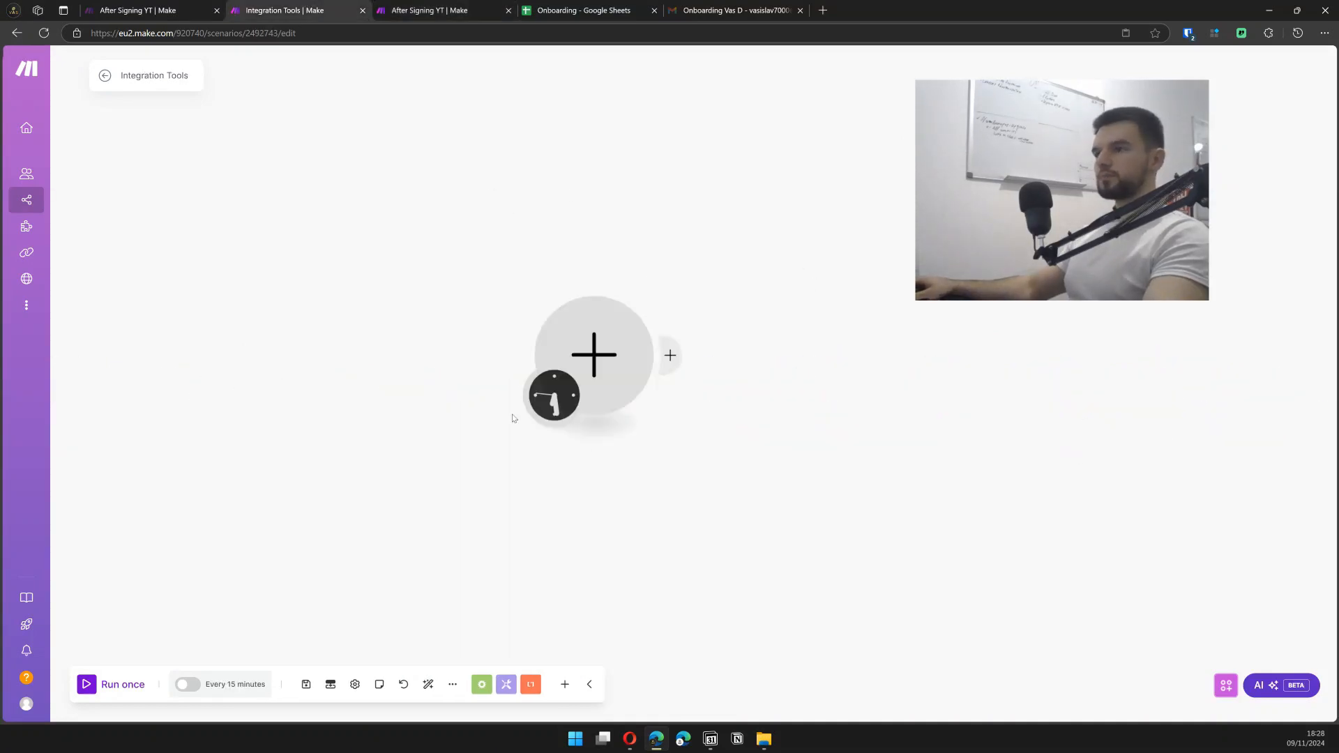
pyautogui.click(610, 363)
pyautogui.write('tally')
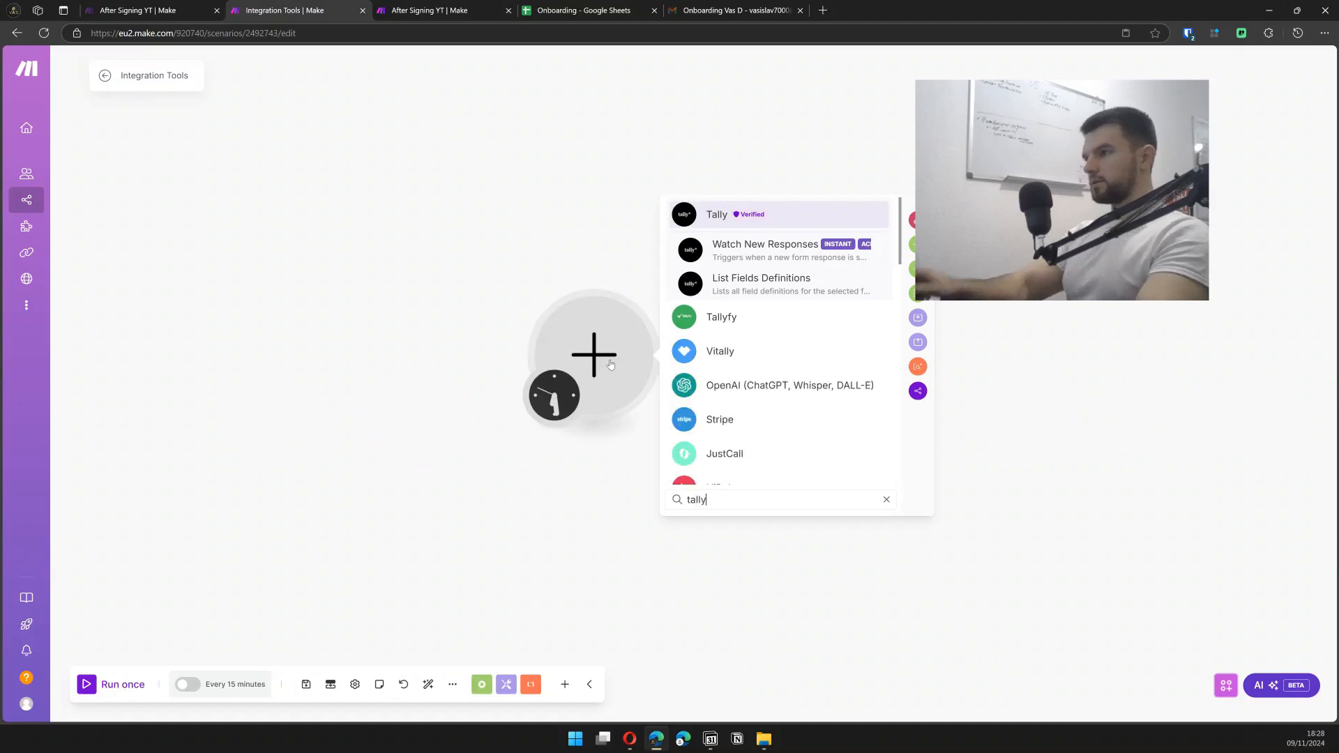
pyautogui.click(786, 247)
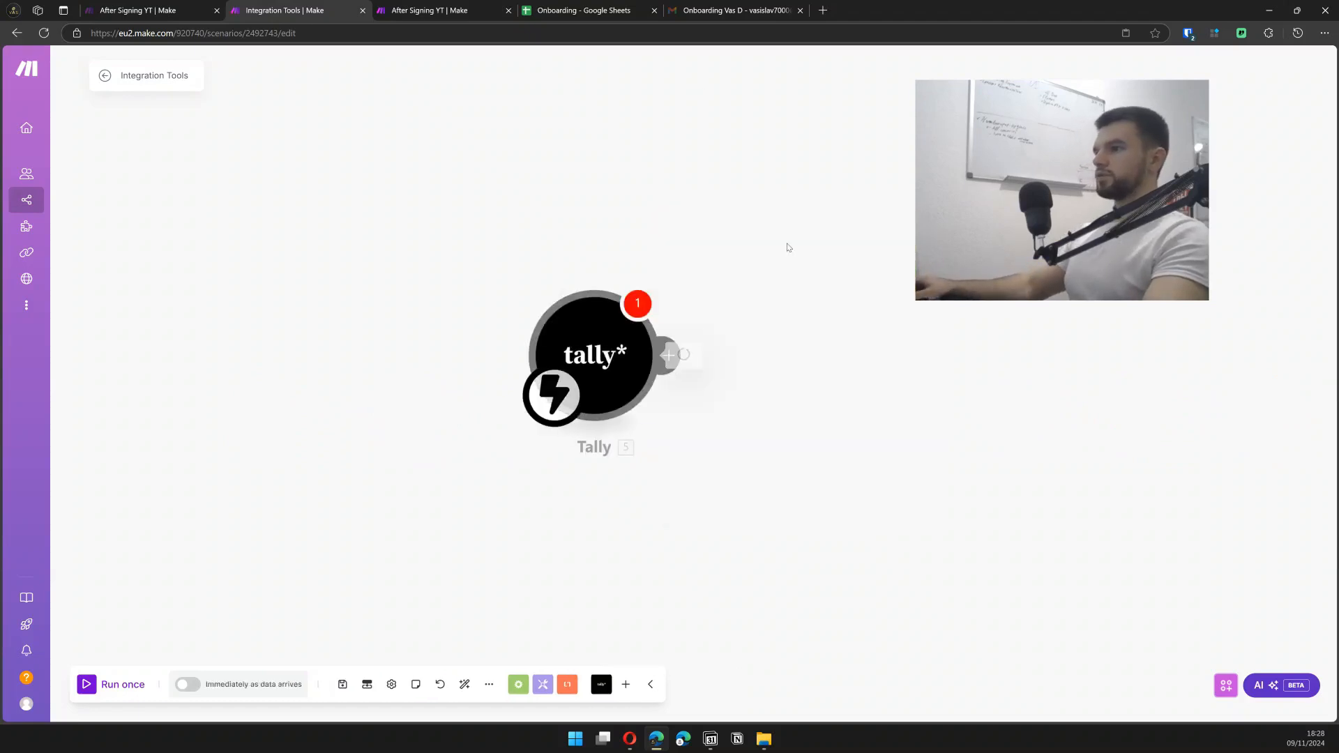
# - Attach the My New Response webhook to the Tally trigger and add an empty module after it
pyautogui.click(761, 352)
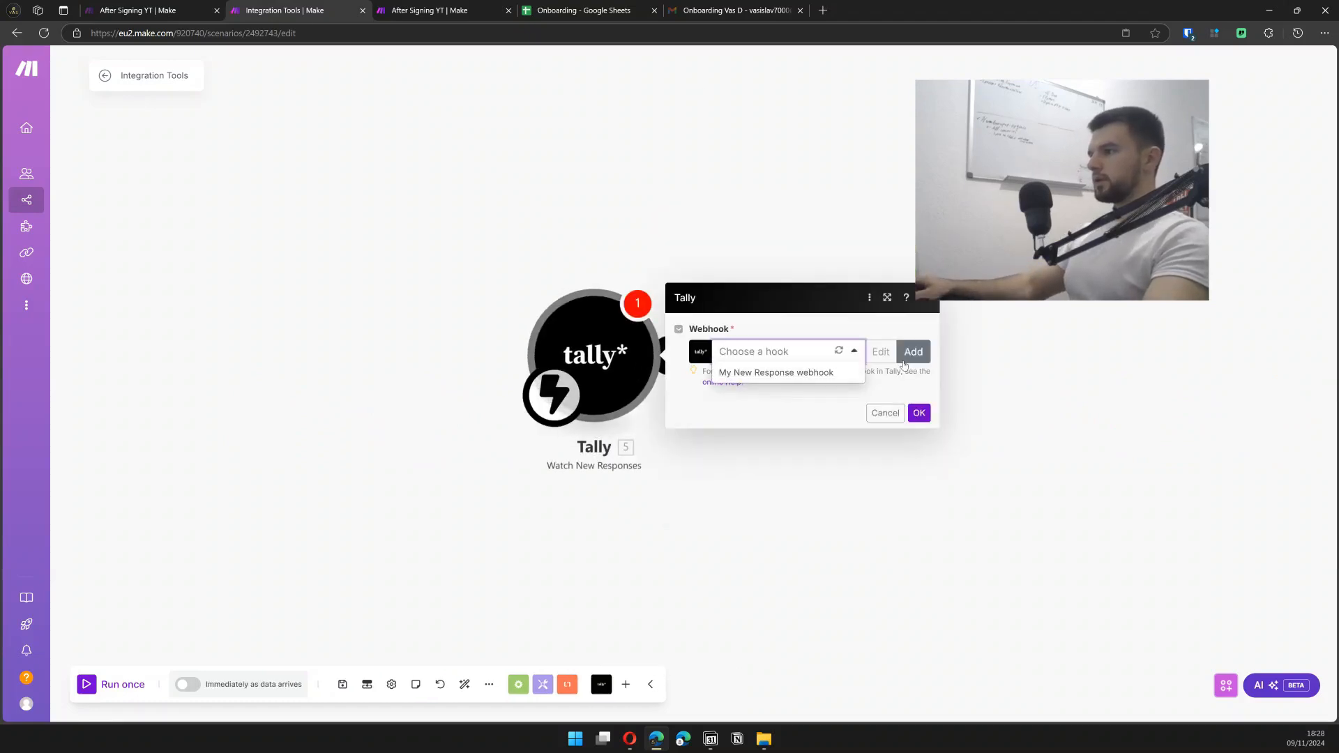
pyautogui.click(840, 373)
pyautogui.click(920, 432)
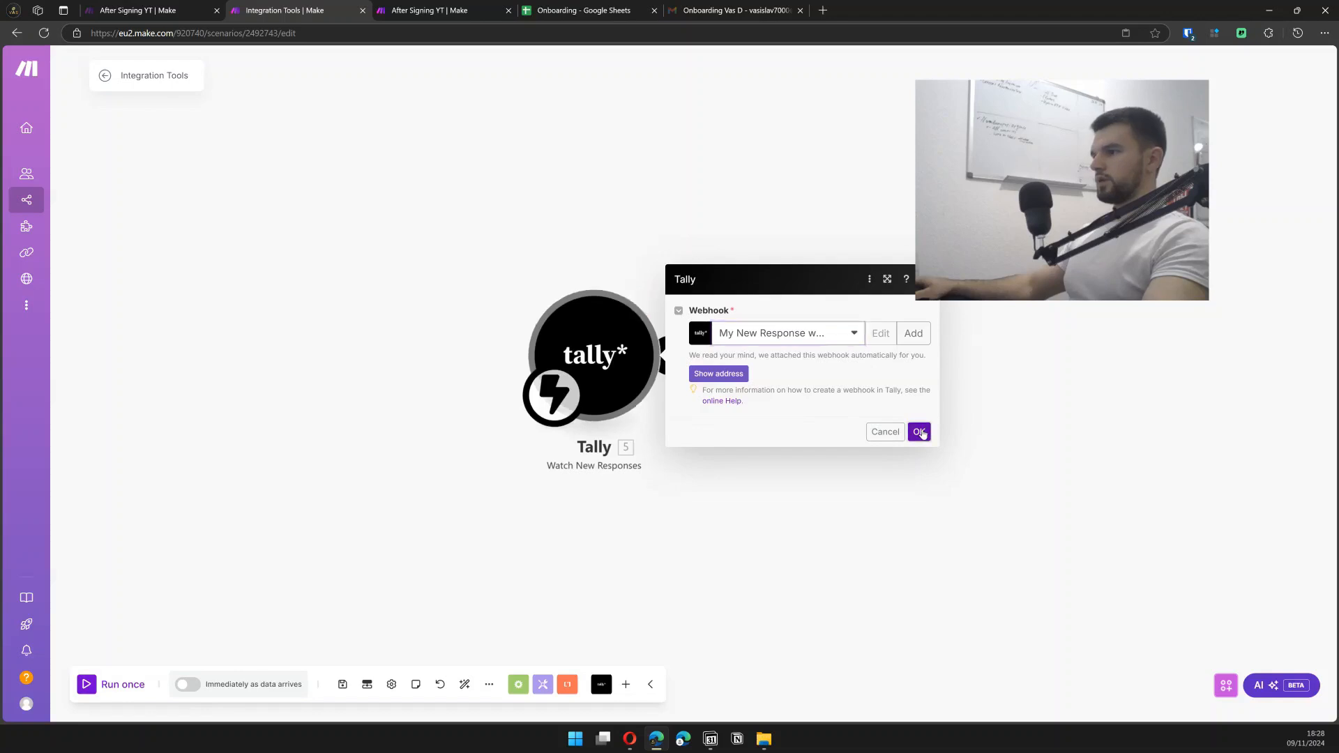
pyautogui.click(665, 352)
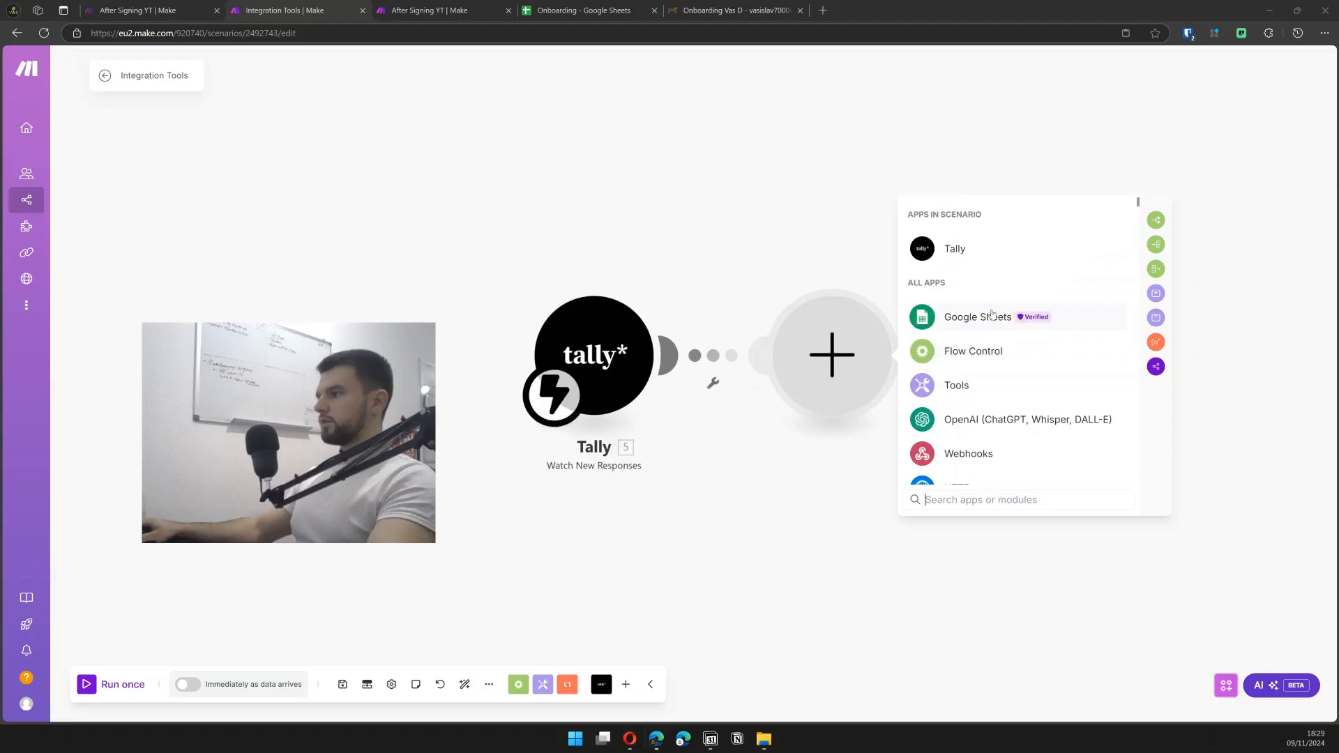
# - Add a Google Sheets Search Rows module after Tally, then run the Tally module alone
pyautogui.click(990, 316)
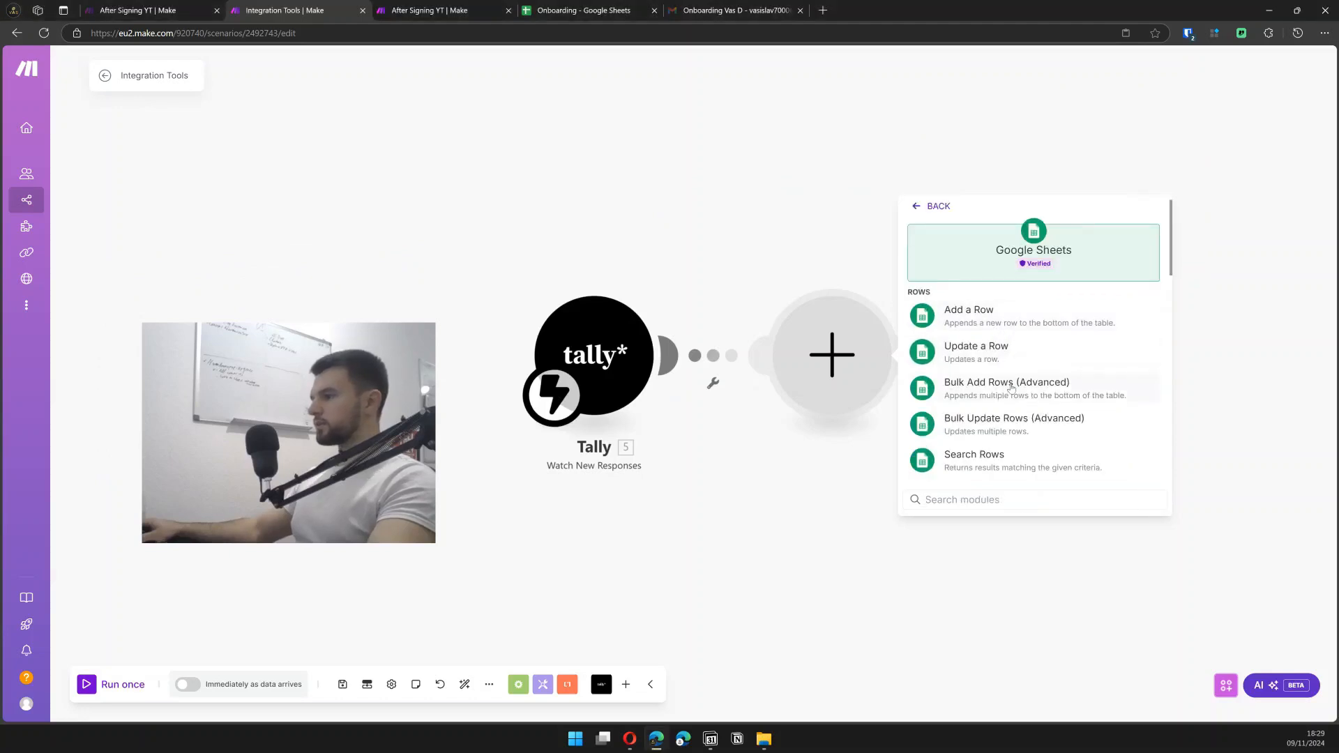
pyautogui.click(1007, 452)
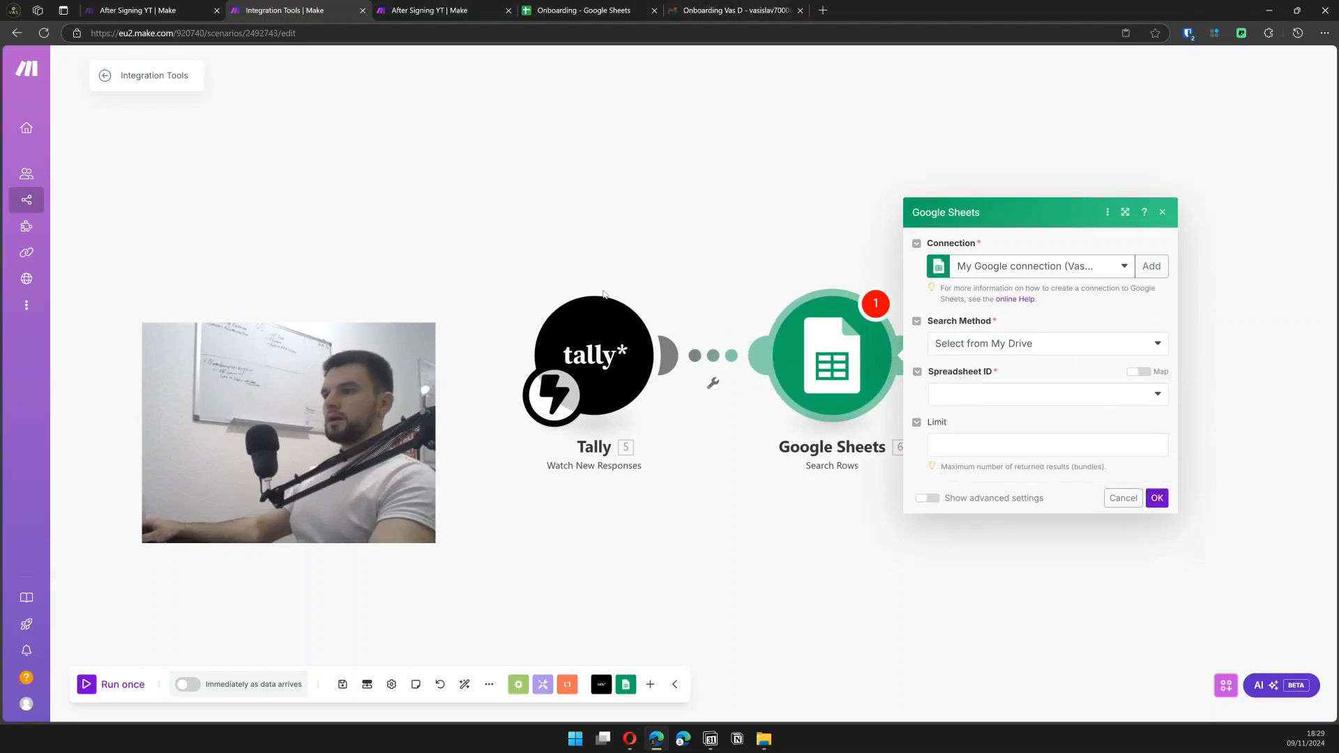
pyautogui.rightClick(607, 350)
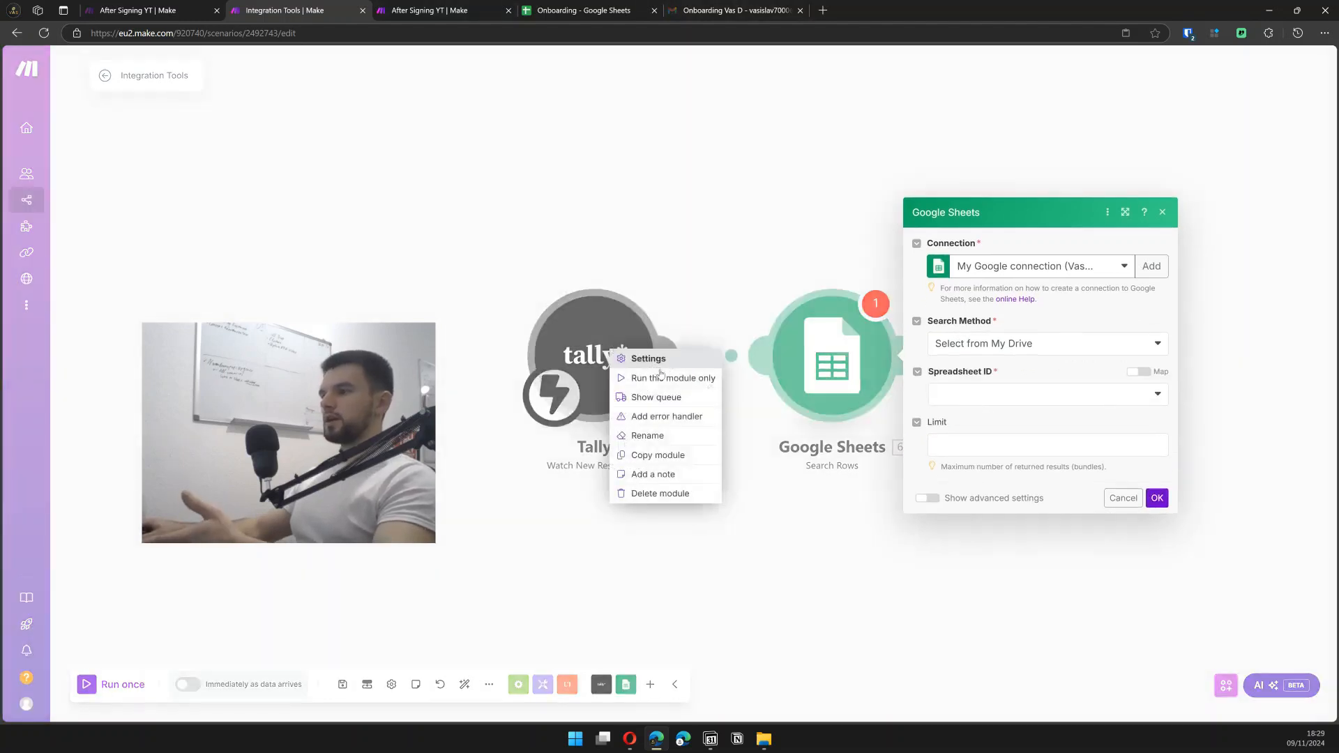
pyautogui.click(667, 378)
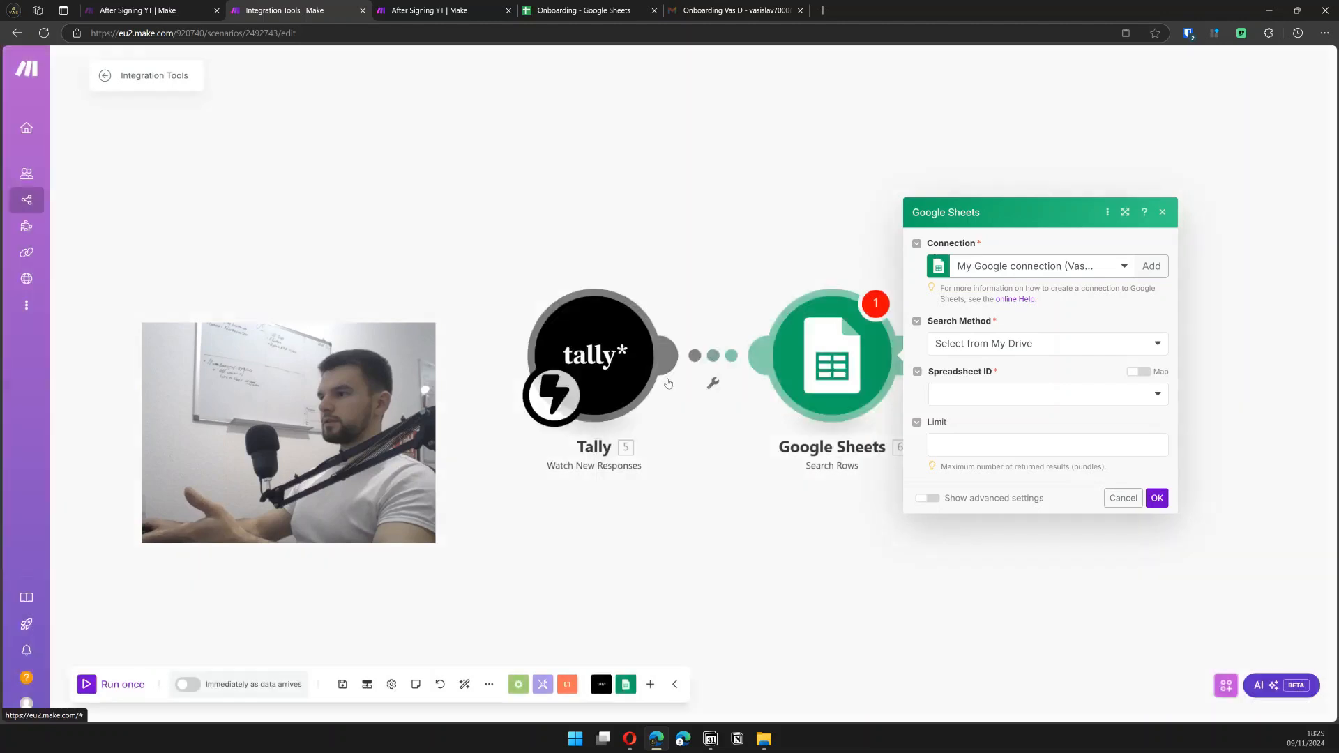
pyautogui.moveTo(635, 742)
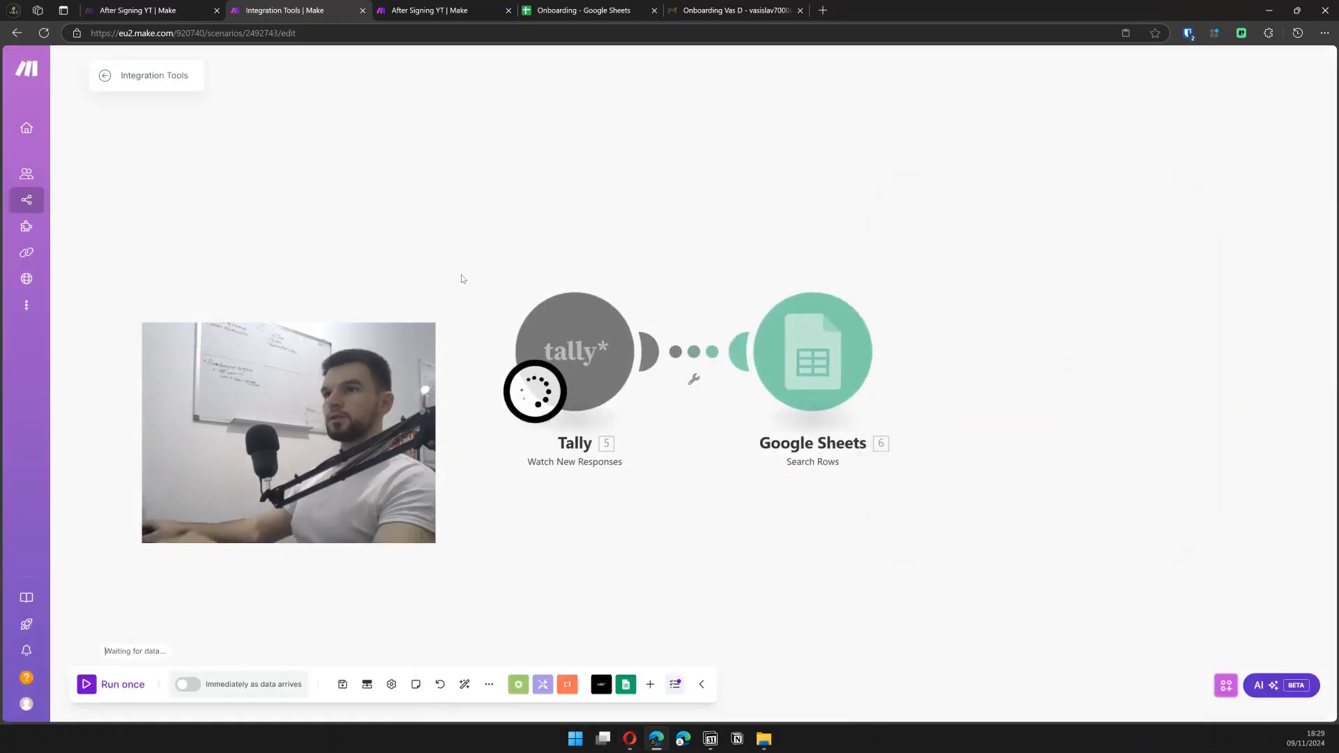
# - Check the submitted Onboarding Form in Opera, then return to Make to see the captured response
pyautogui.hotkey('alt', 'Tab')
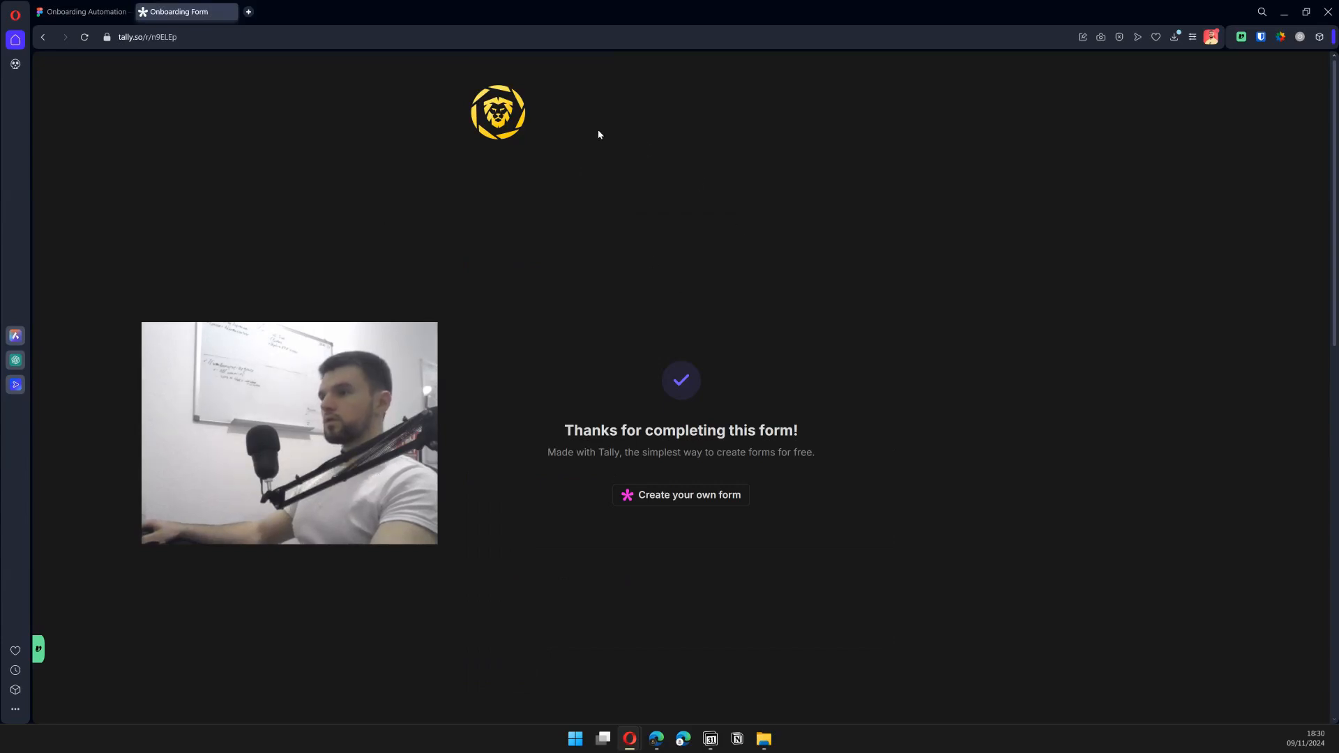
pyautogui.hotkey('alt', 'Tab')
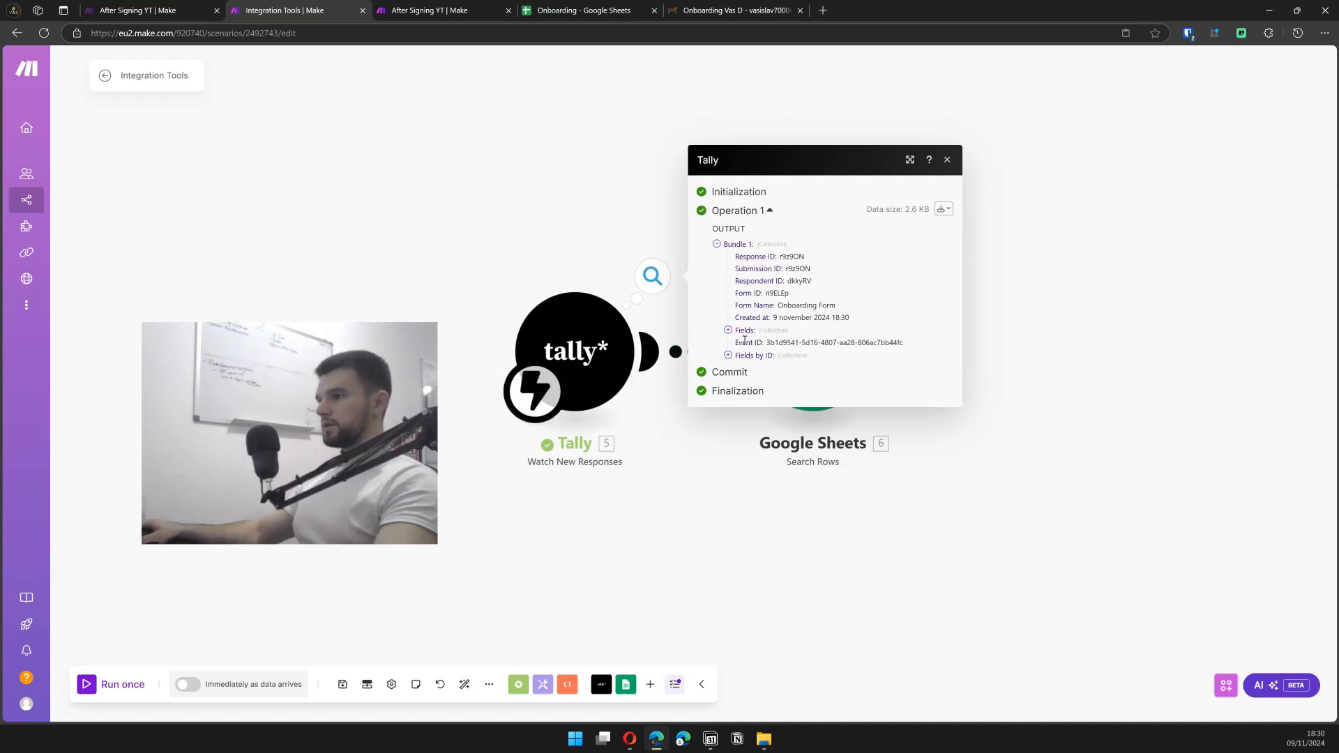
# - Inspect the form answers in the Tally output, then save the scenario
pyautogui.click(739, 333)
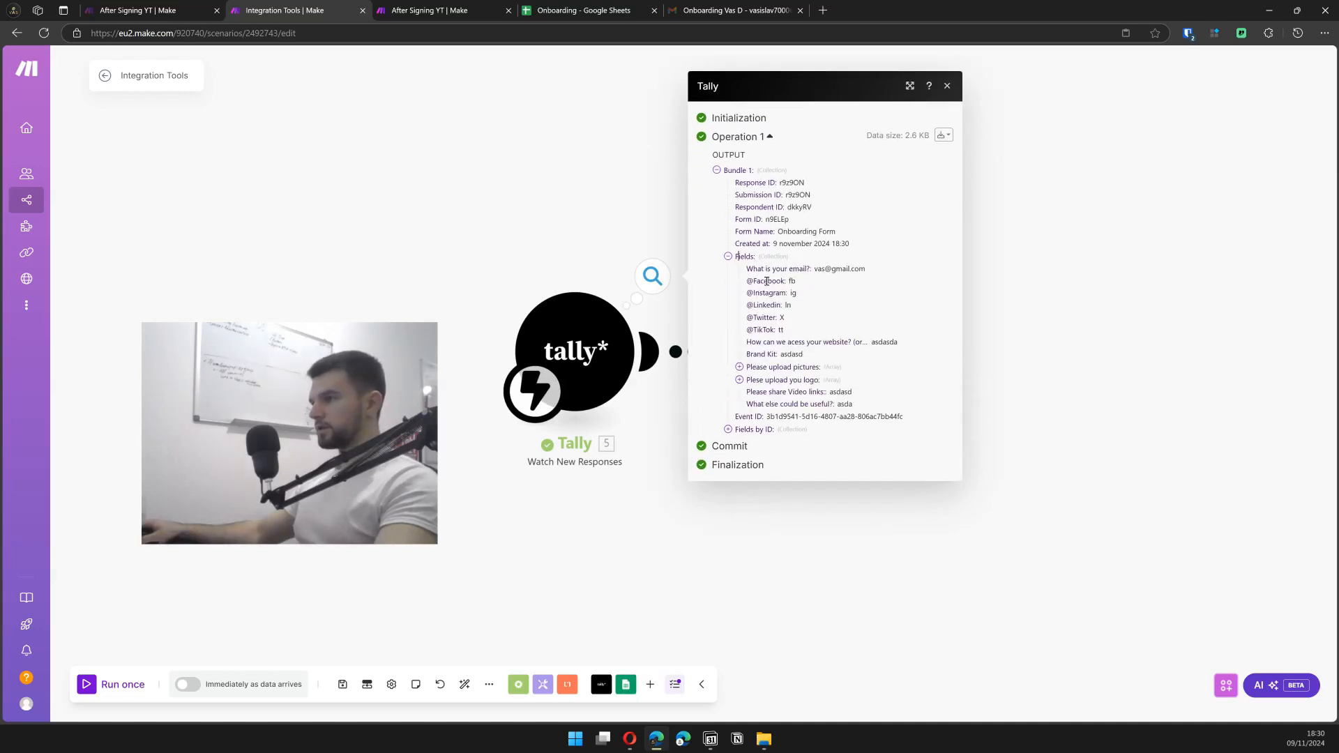
pyautogui.moveTo(746, 269); pyautogui.dragTo(854, 404)
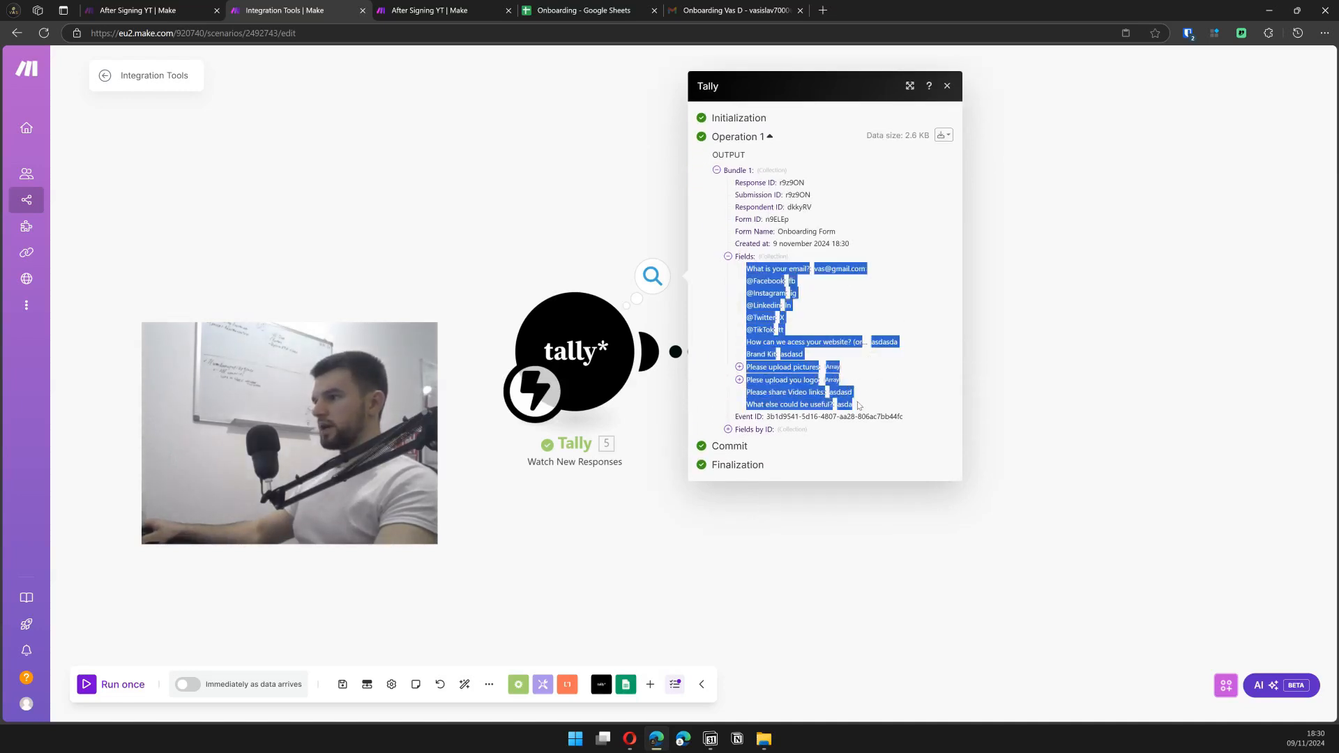
pyautogui.click(611, 217)
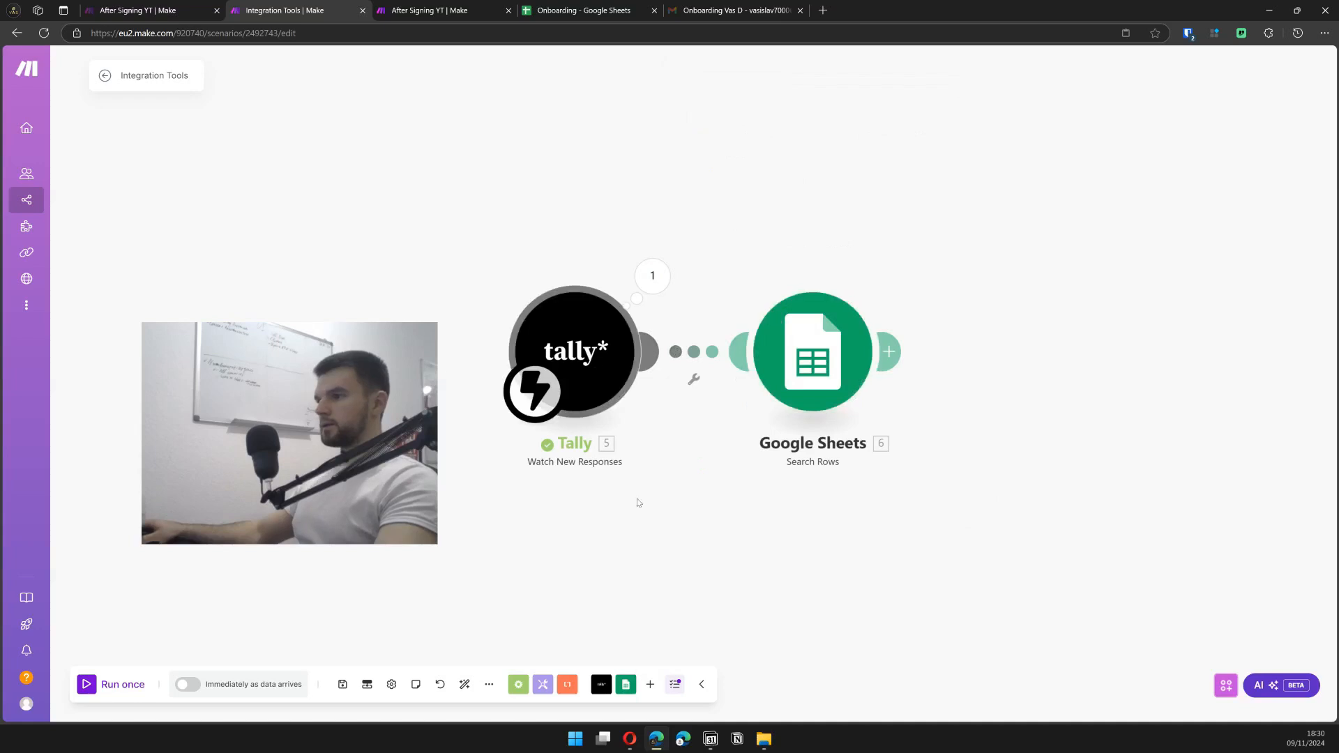
pyautogui.click(342, 686)
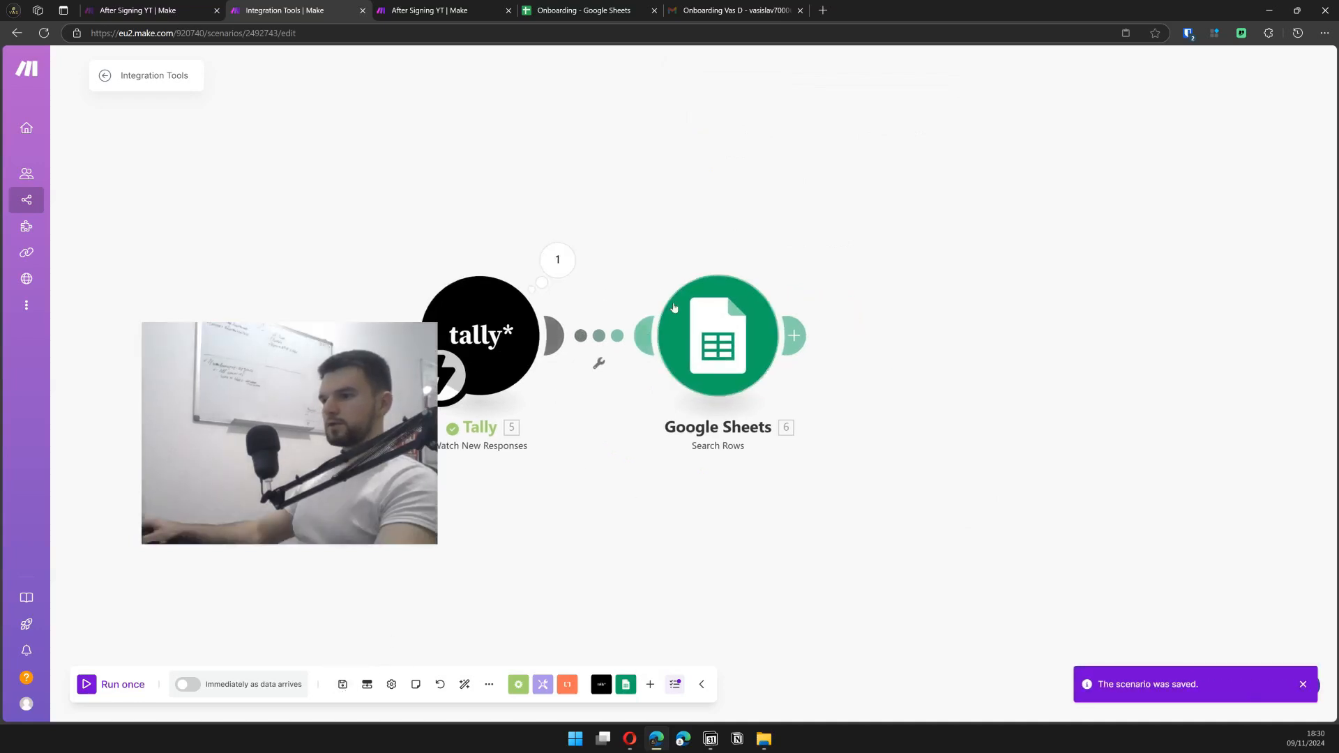
# - Set Search Rows to the Onboarding sheet, limit 1, filtering Email (C) by the Tally email answer
pyautogui.click(711, 319)
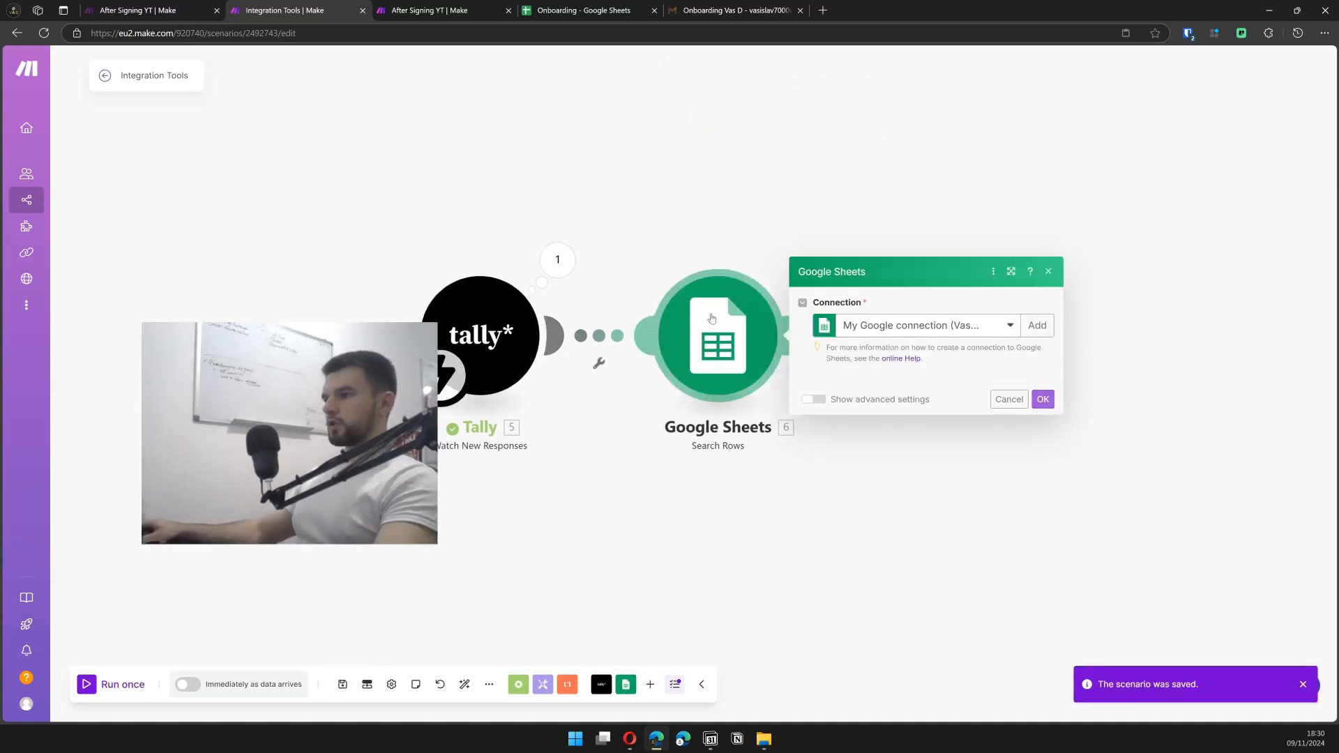
pyautogui.click(881, 425)
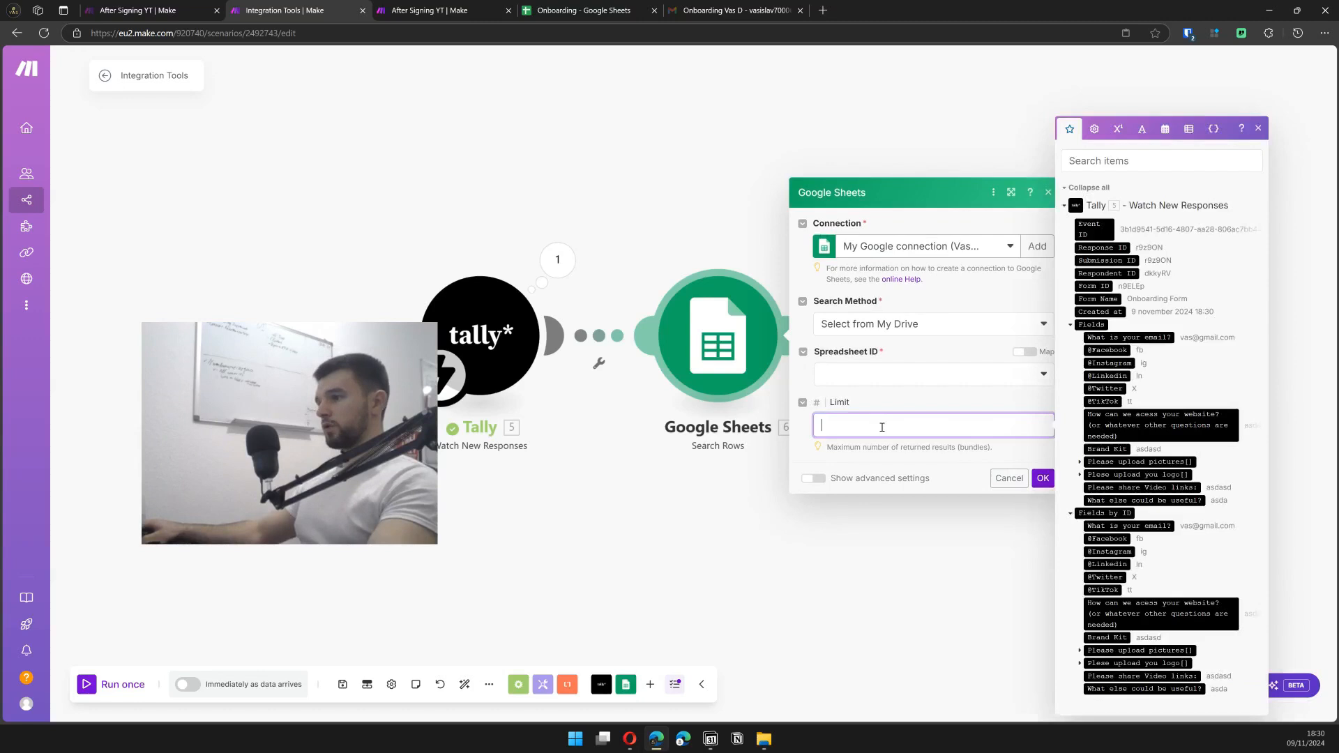
pyautogui.click(894, 378)
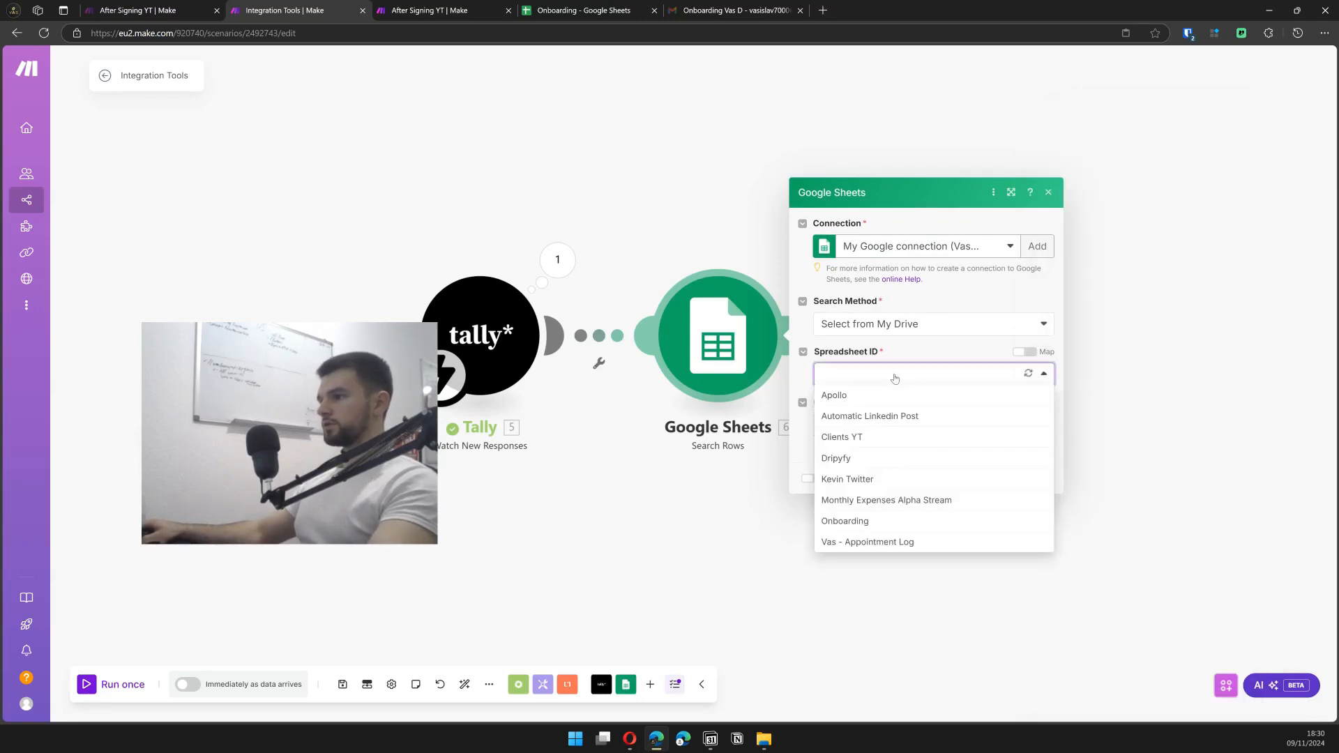
pyautogui.click(880, 523)
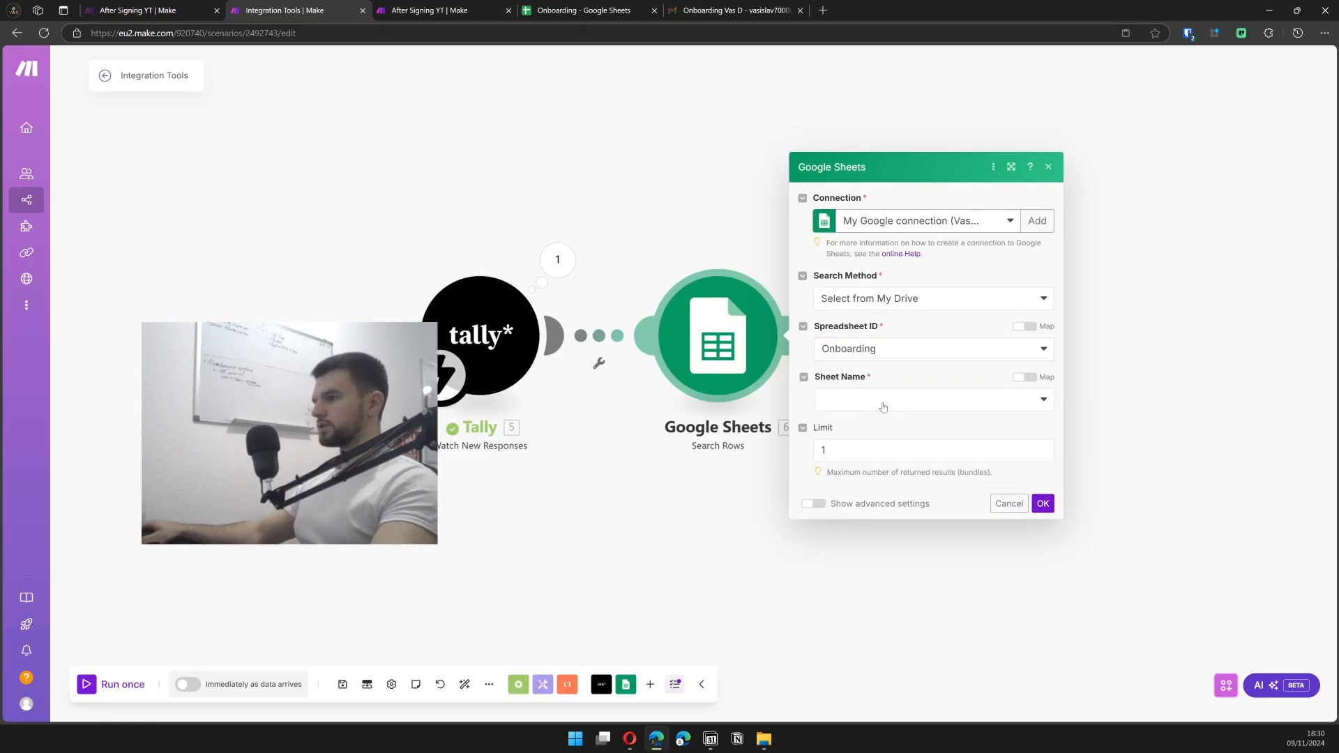
pyautogui.click(869, 407)
pyautogui.click(884, 465)
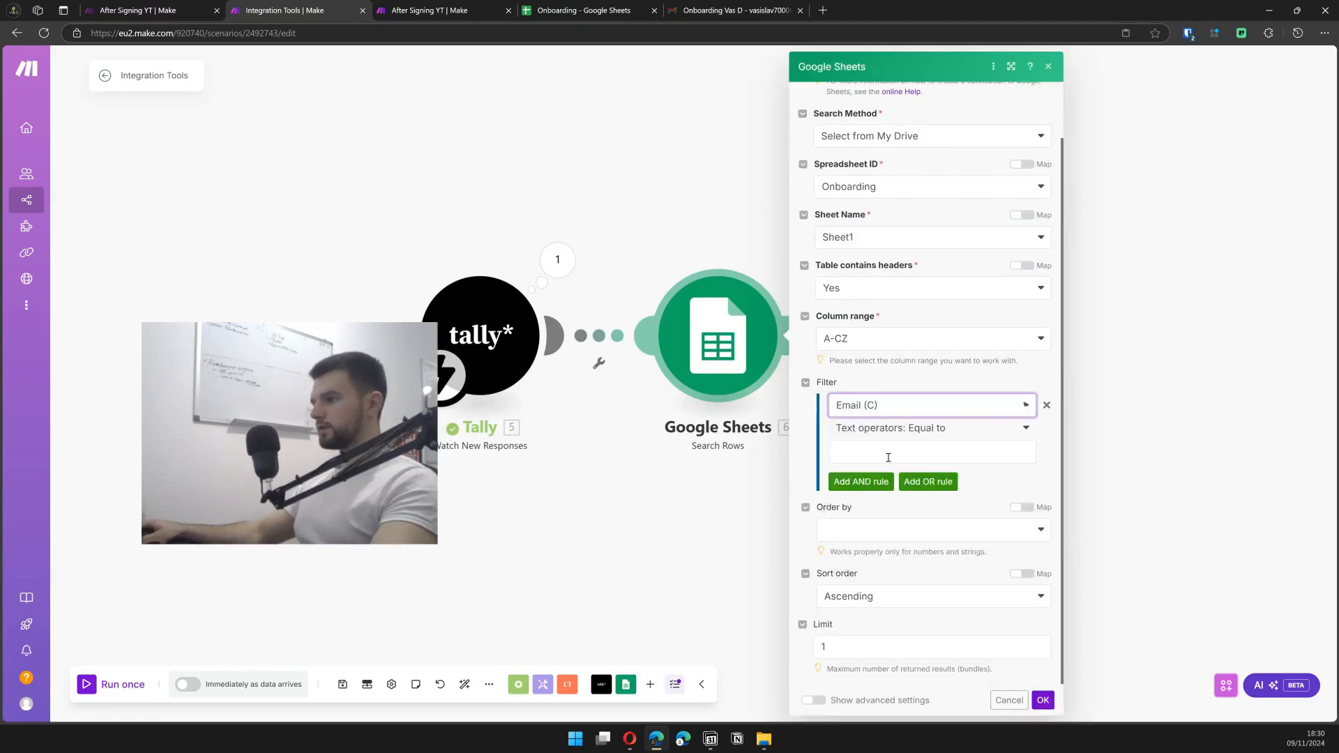
pyautogui.click(887, 454)
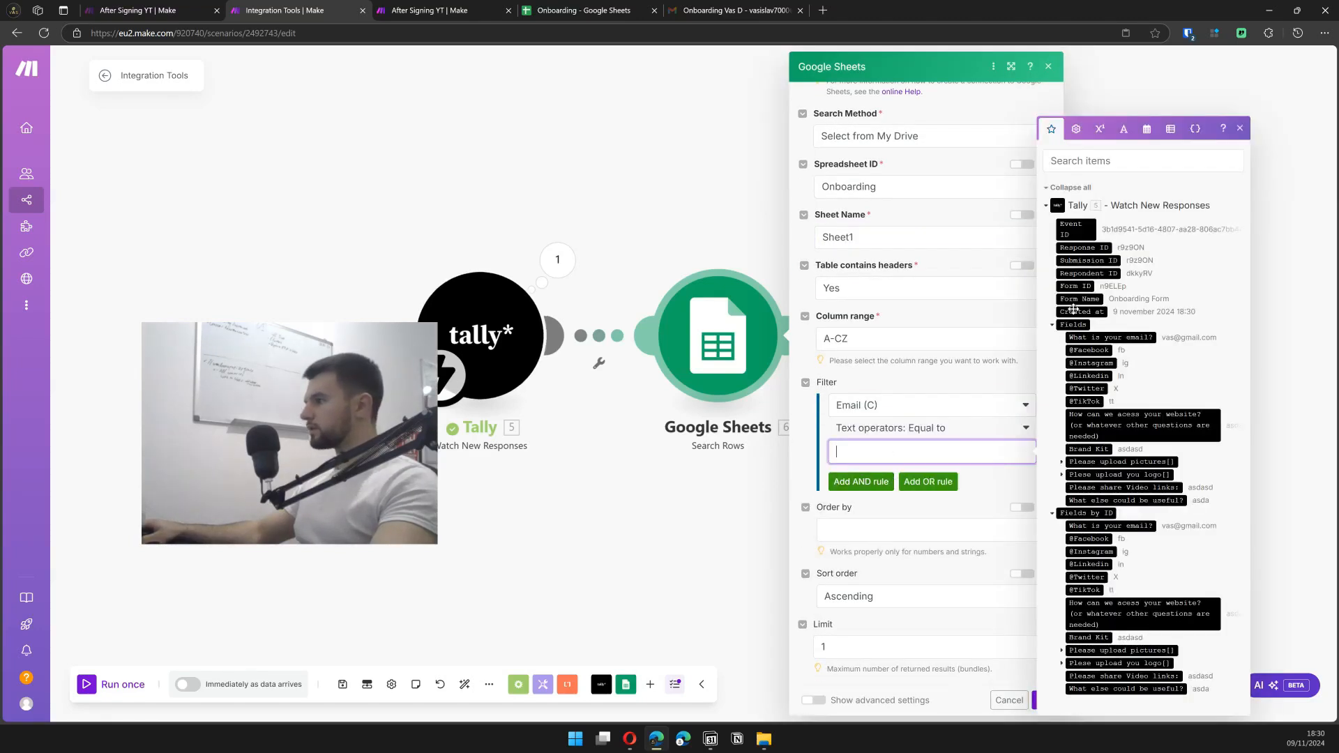
pyautogui.click(1112, 337)
pyautogui.click(997, 479)
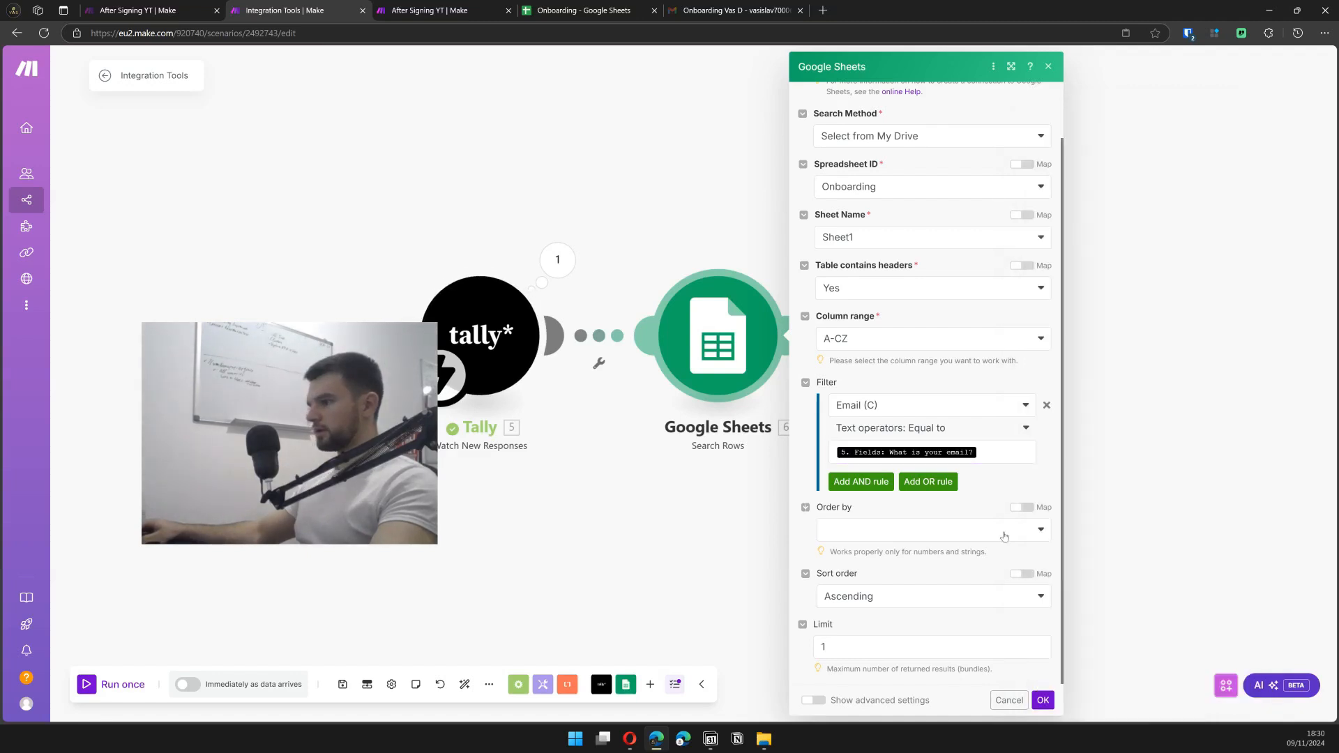
# - Run the Search Rows module alone with a test e-mail address, returning row 2
pyautogui.rightClick(734, 308)
pyautogui.click(774, 338)
pyautogui.click(889, 445)
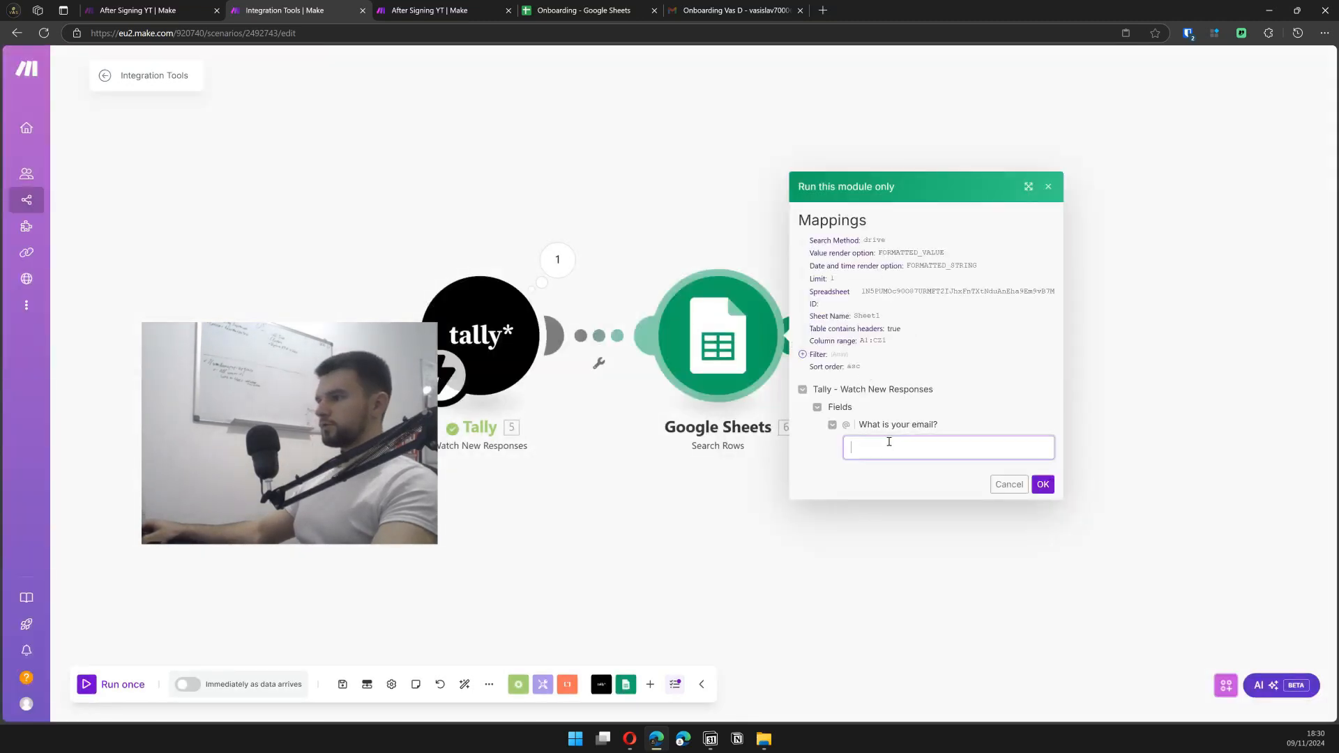
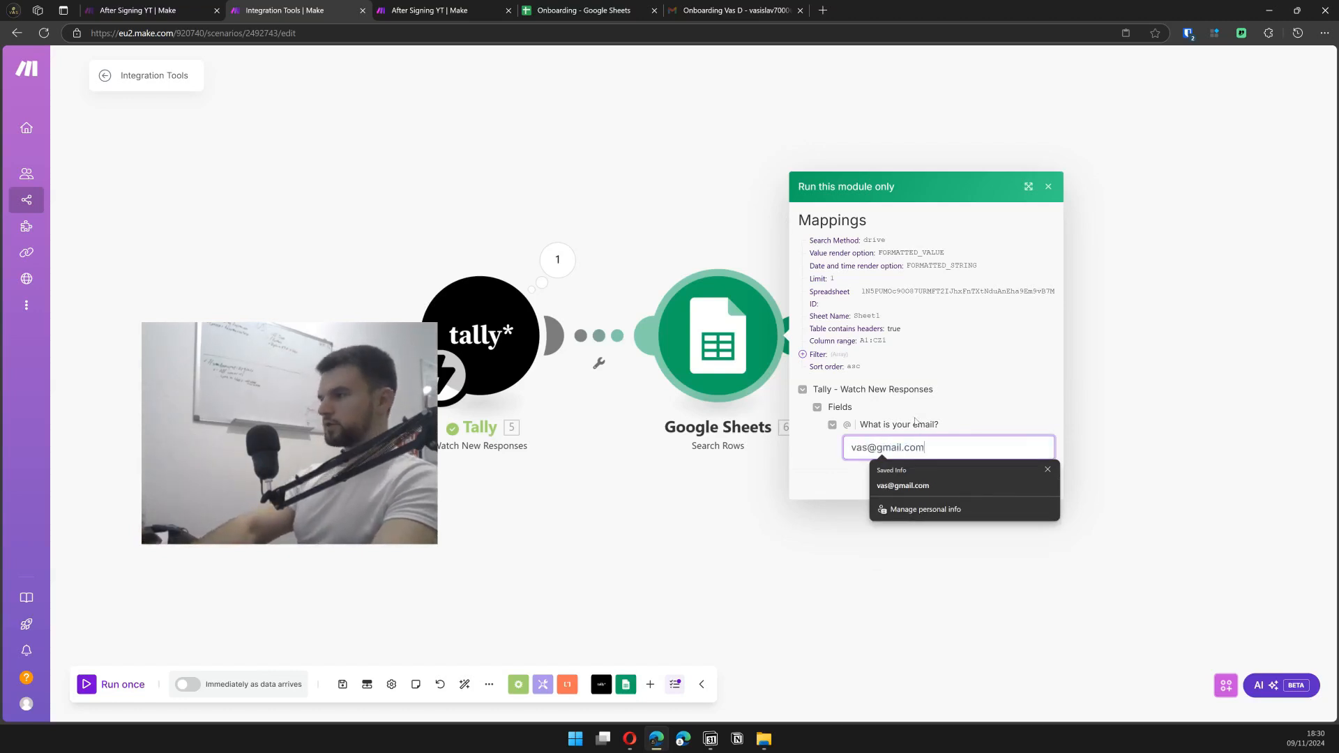
pyautogui.press('Return')
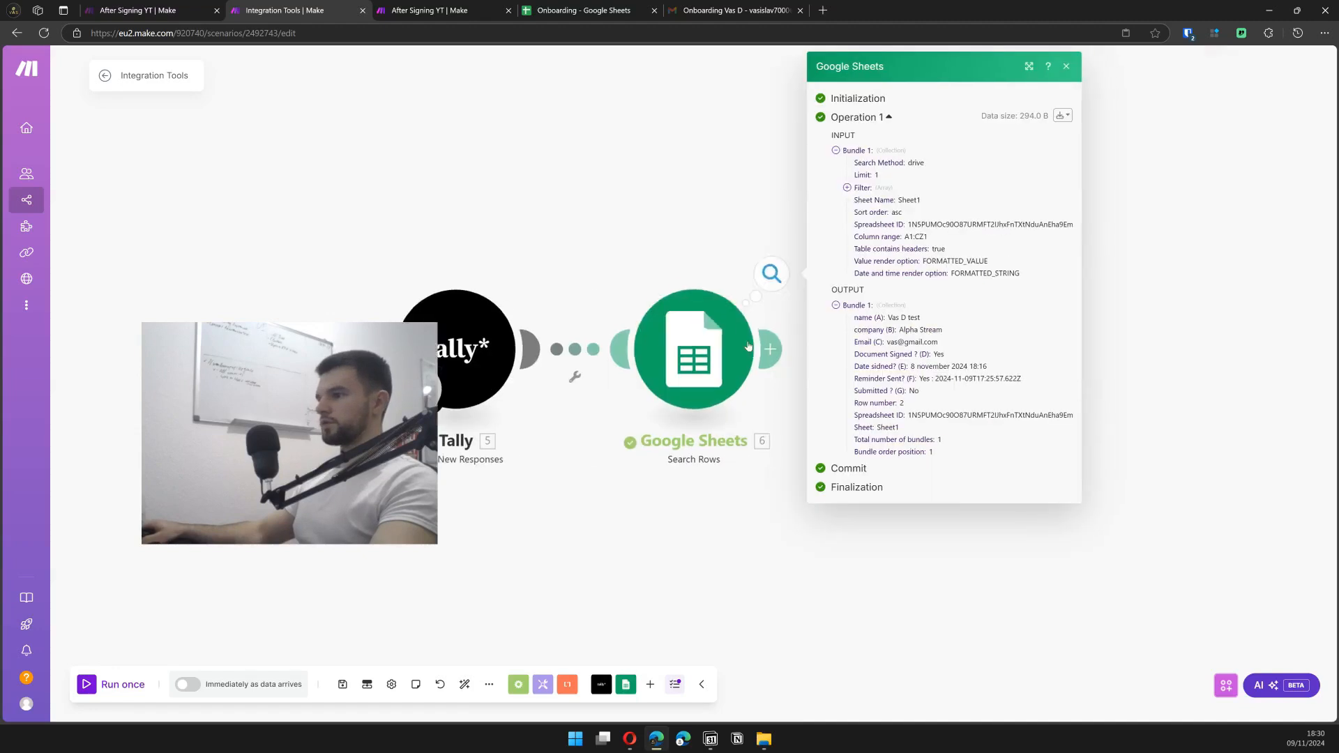
# - Add a Google Sheets Update a Row module after Search Rows, targeting the Onboarding spreadsheet
pyautogui.click(989, 485)
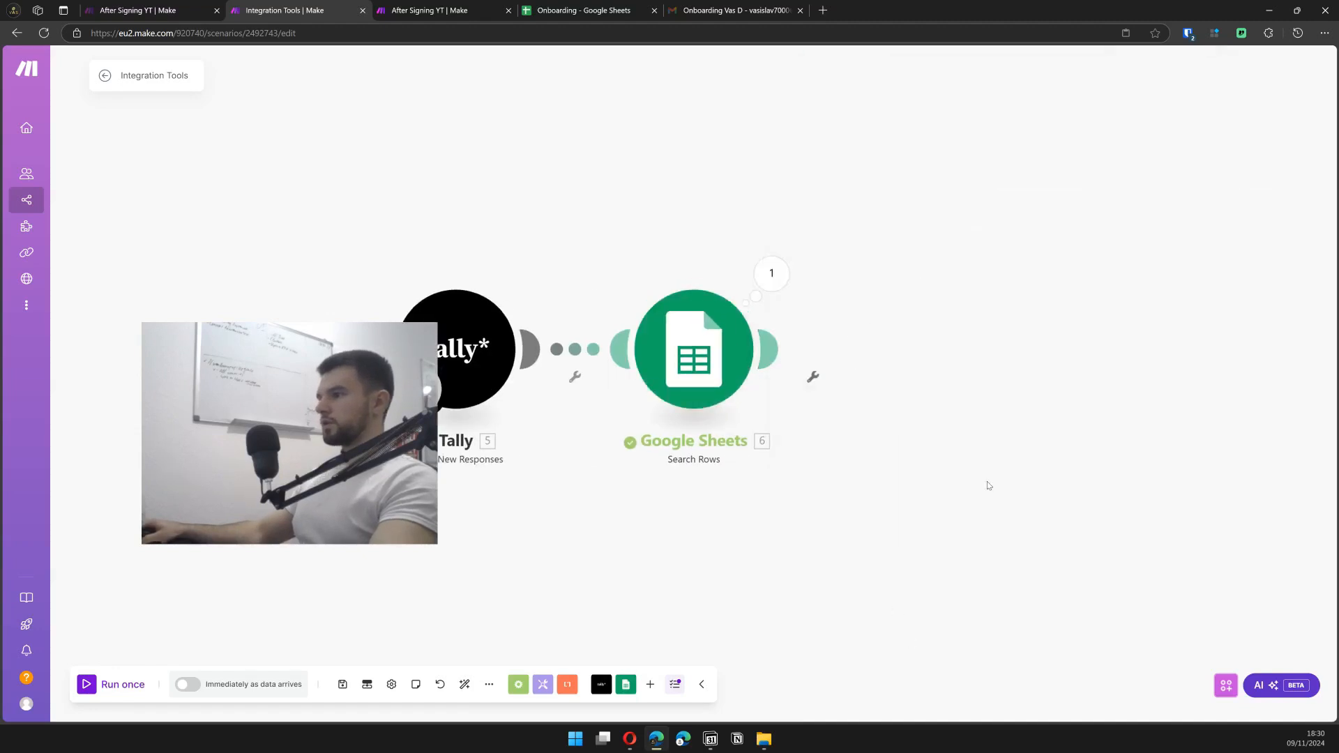
pyautogui.click(774, 349)
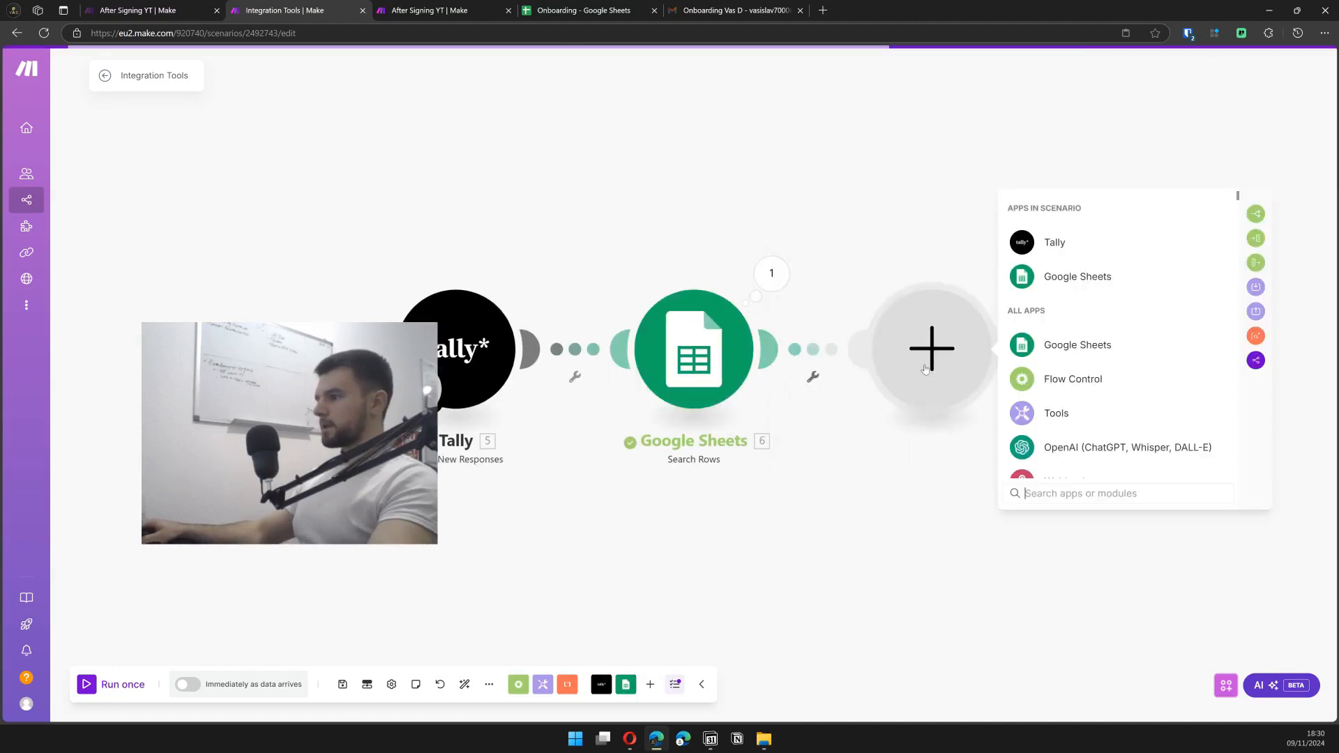
pyautogui.click(1077, 278)
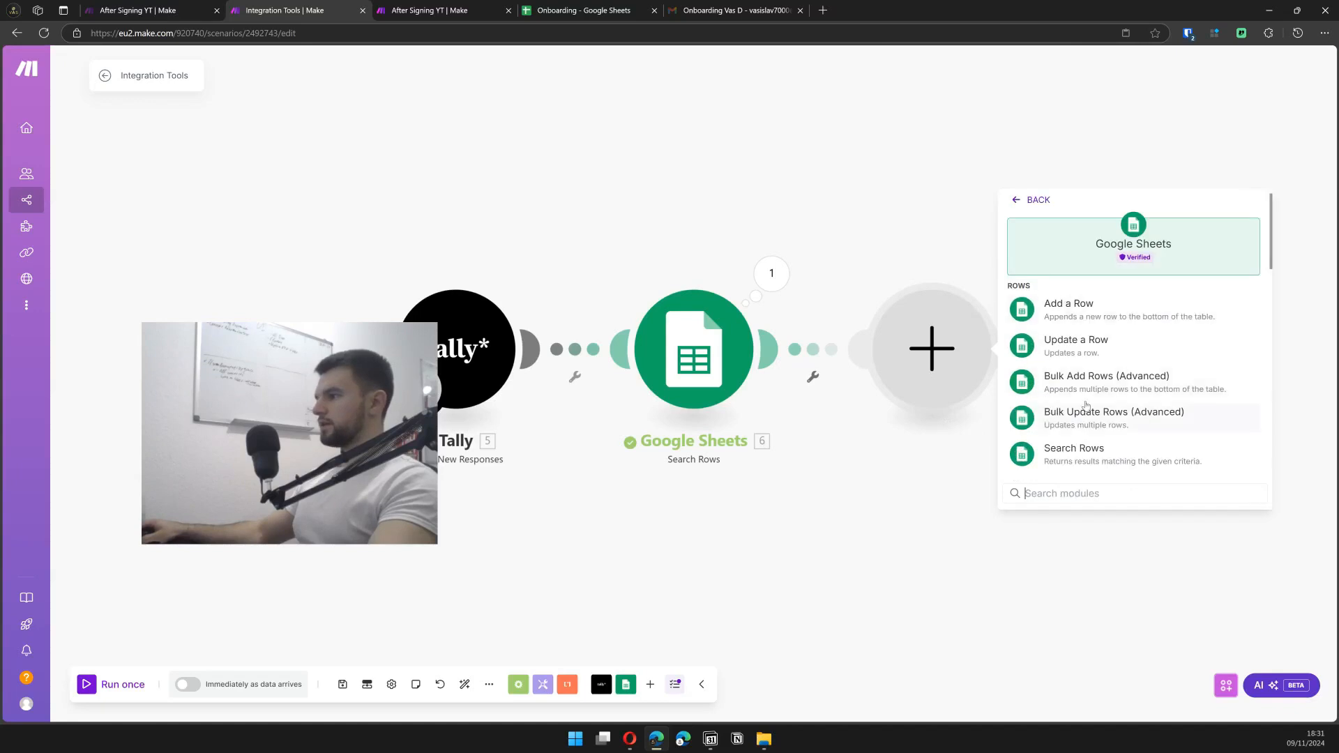
pyautogui.click(1090, 348)
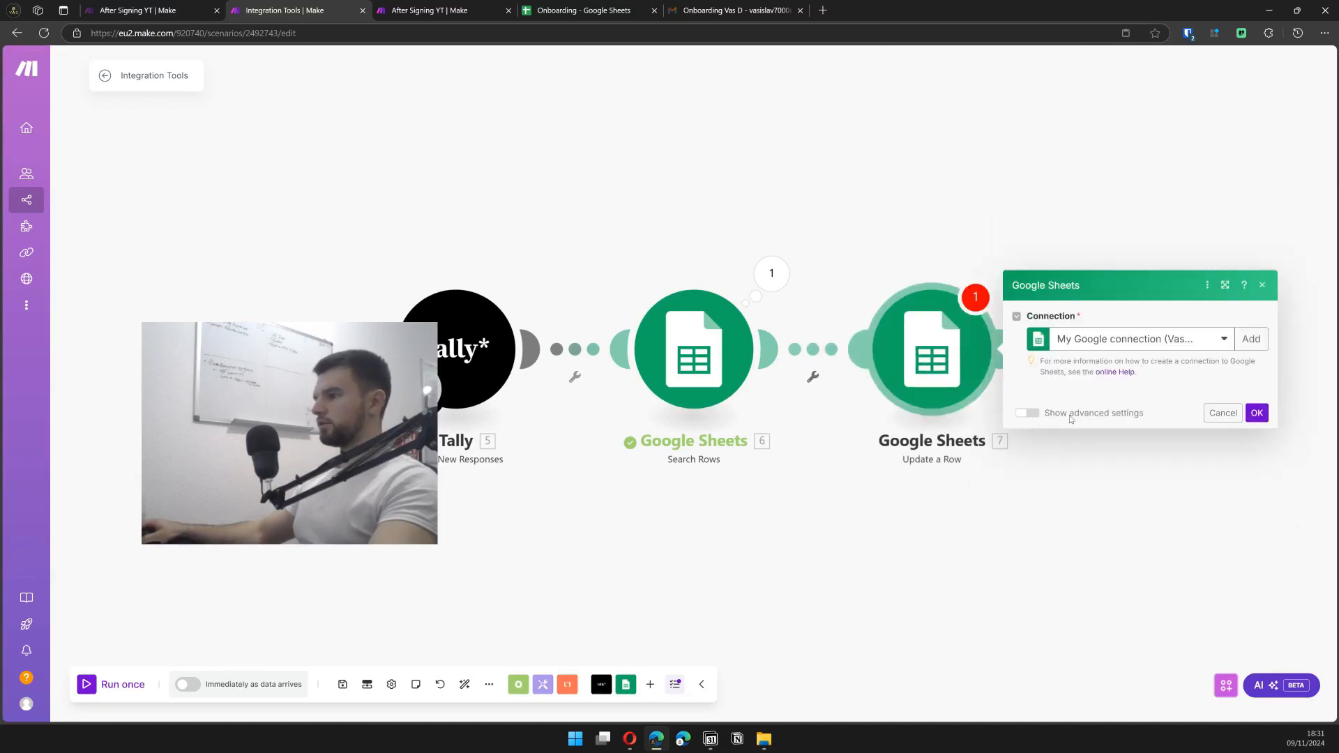
pyautogui.click(1104, 446)
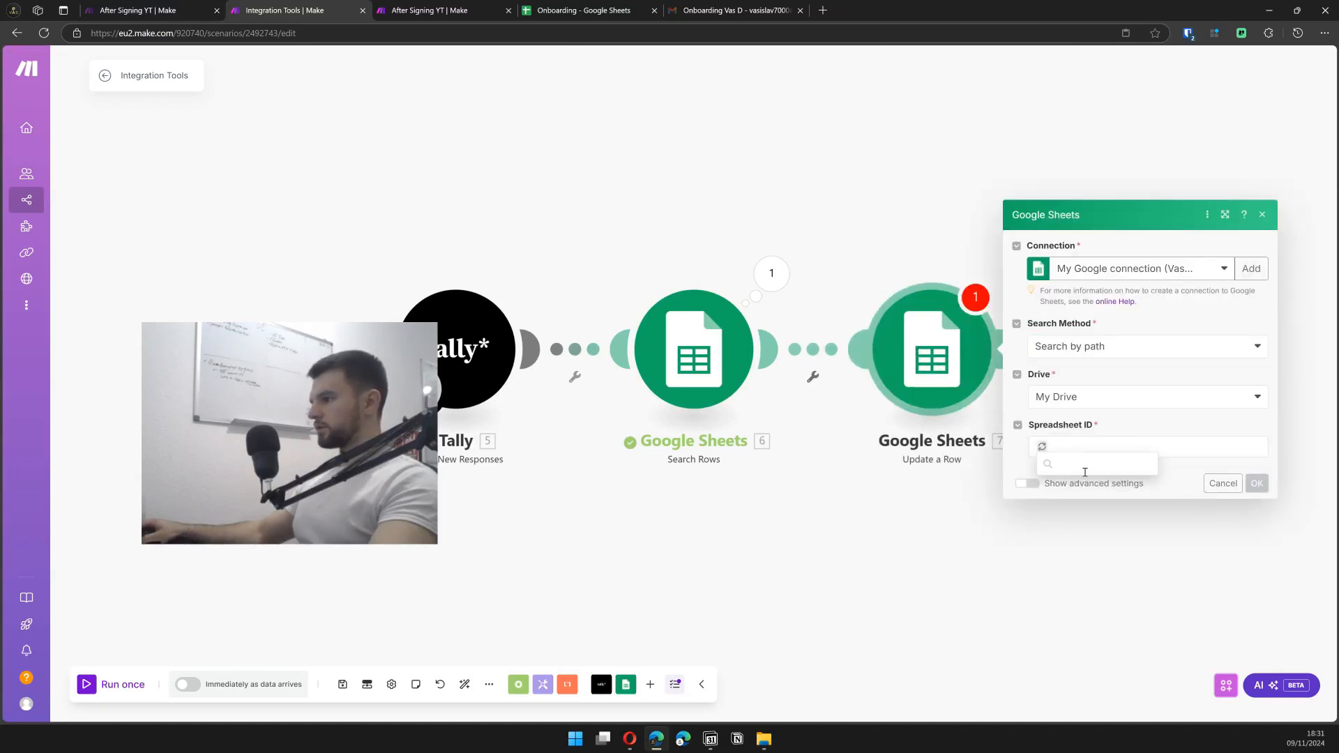
pyautogui.click(1084, 617)
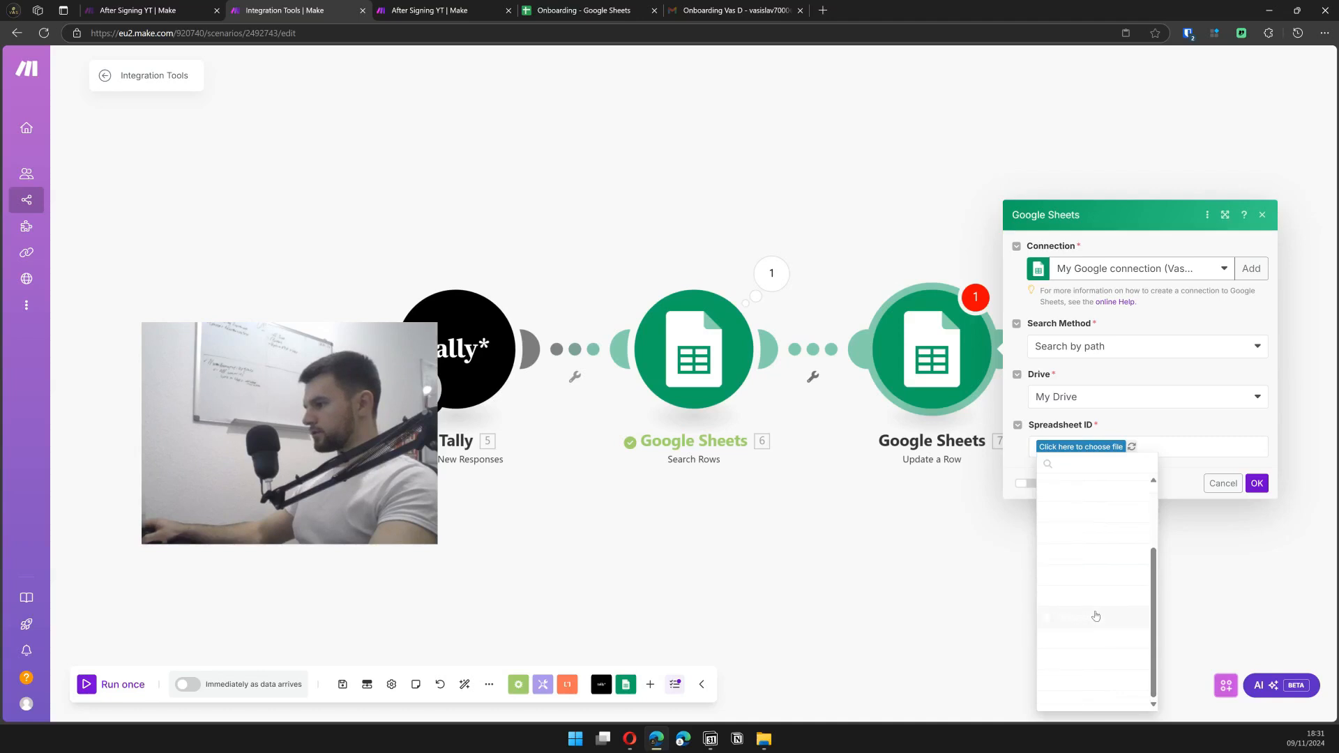
# - Map the found row number into Row number and set Submitted ? (G) to Yes
pyautogui.click(1105, 446)
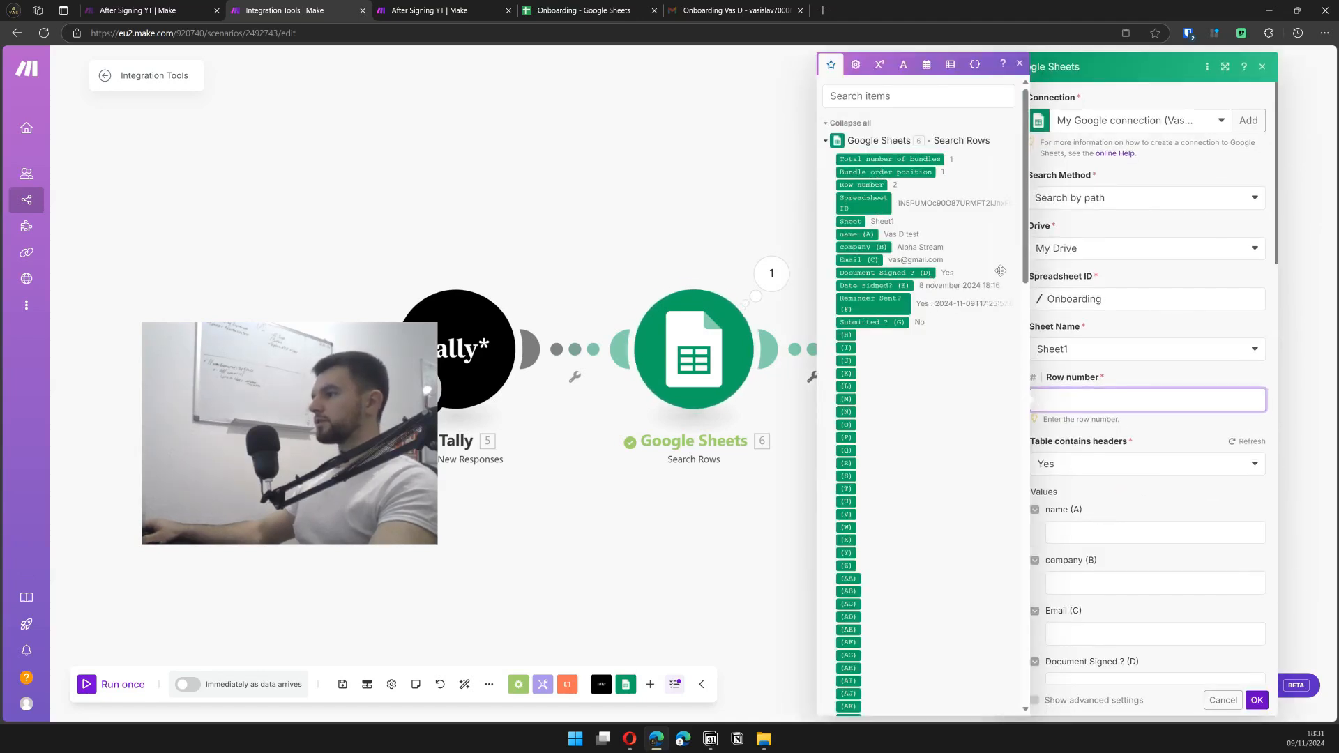
pyautogui.click(865, 184)
pyautogui.click(1142, 377)
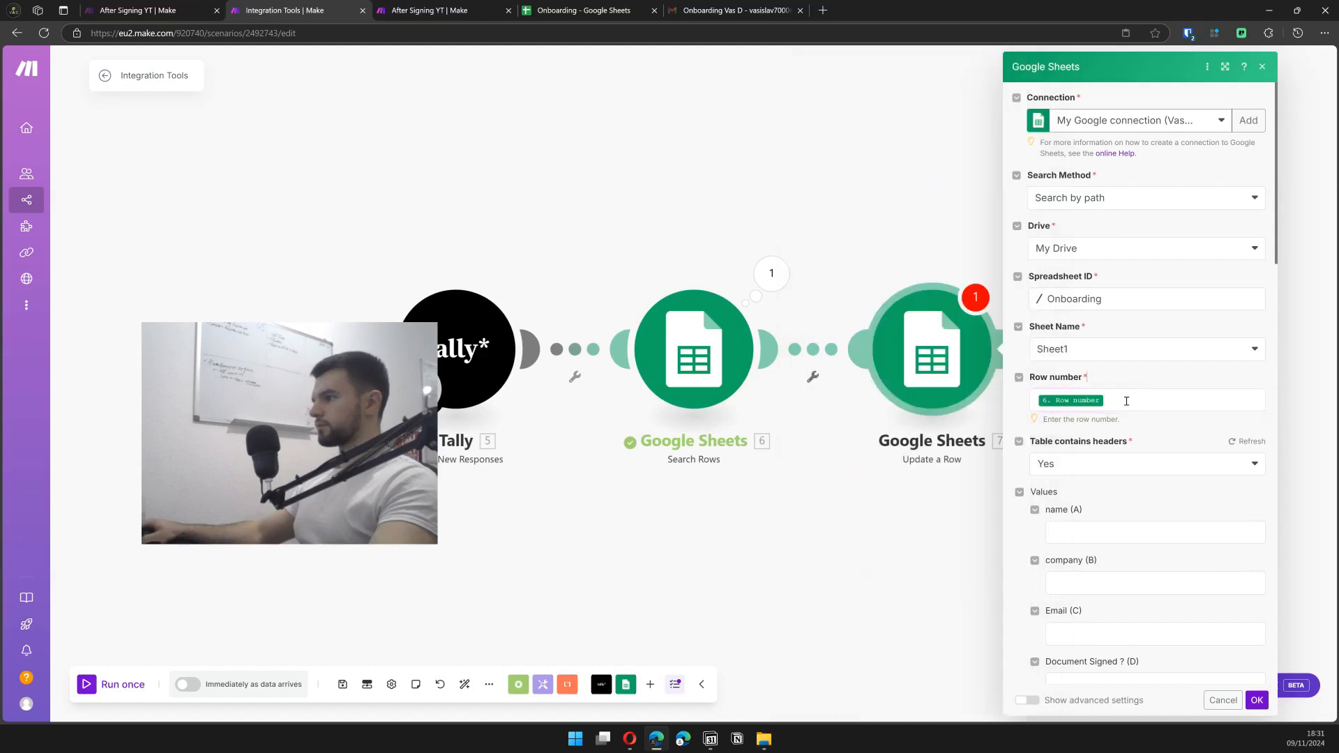
pyautogui.scroll(-4, 1116, 453)
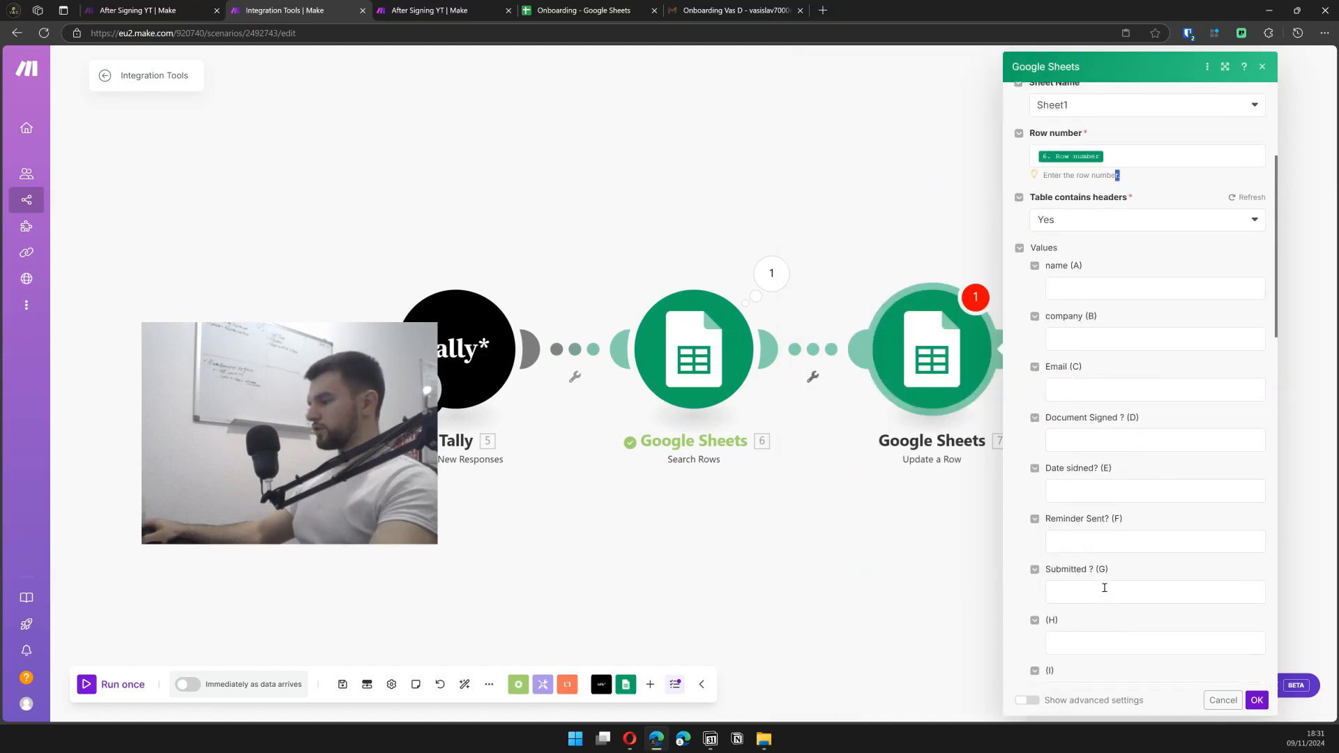
pyautogui.click(1119, 589)
pyautogui.write('Yes')
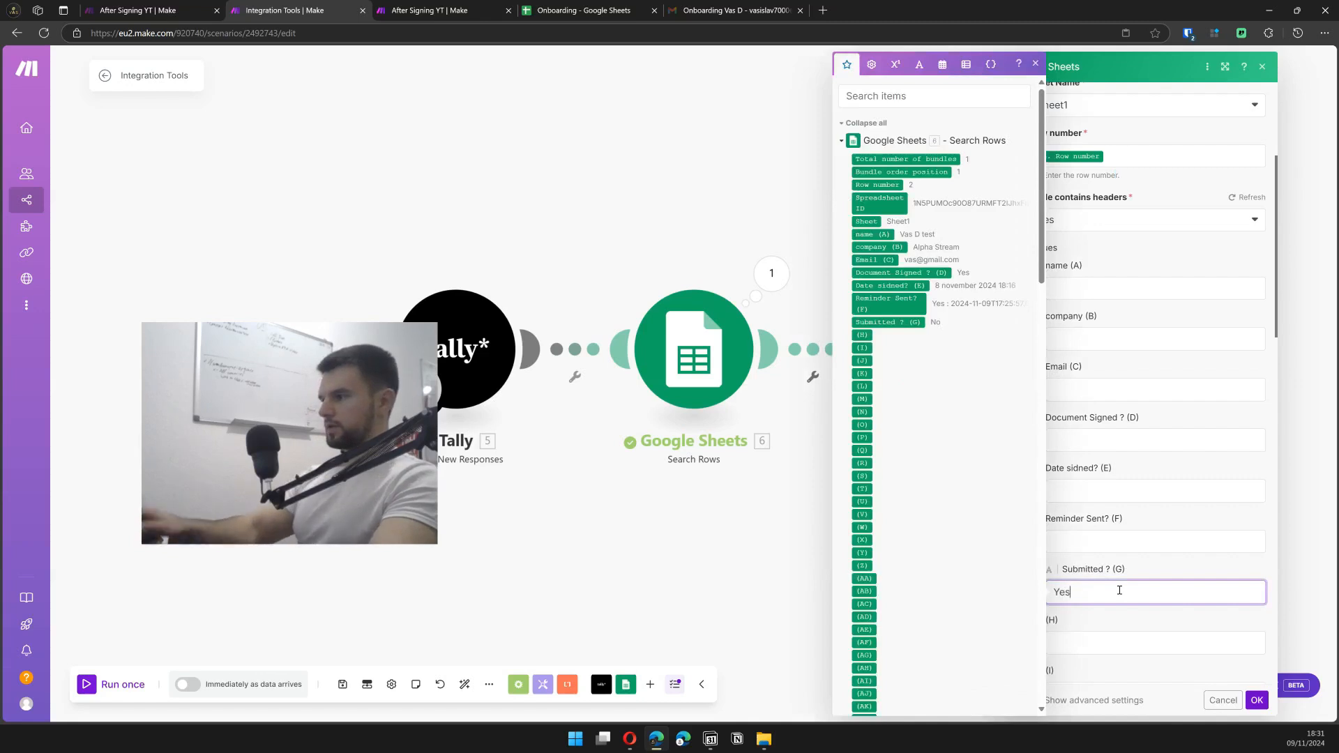
pyautogui.click(1138, 580)
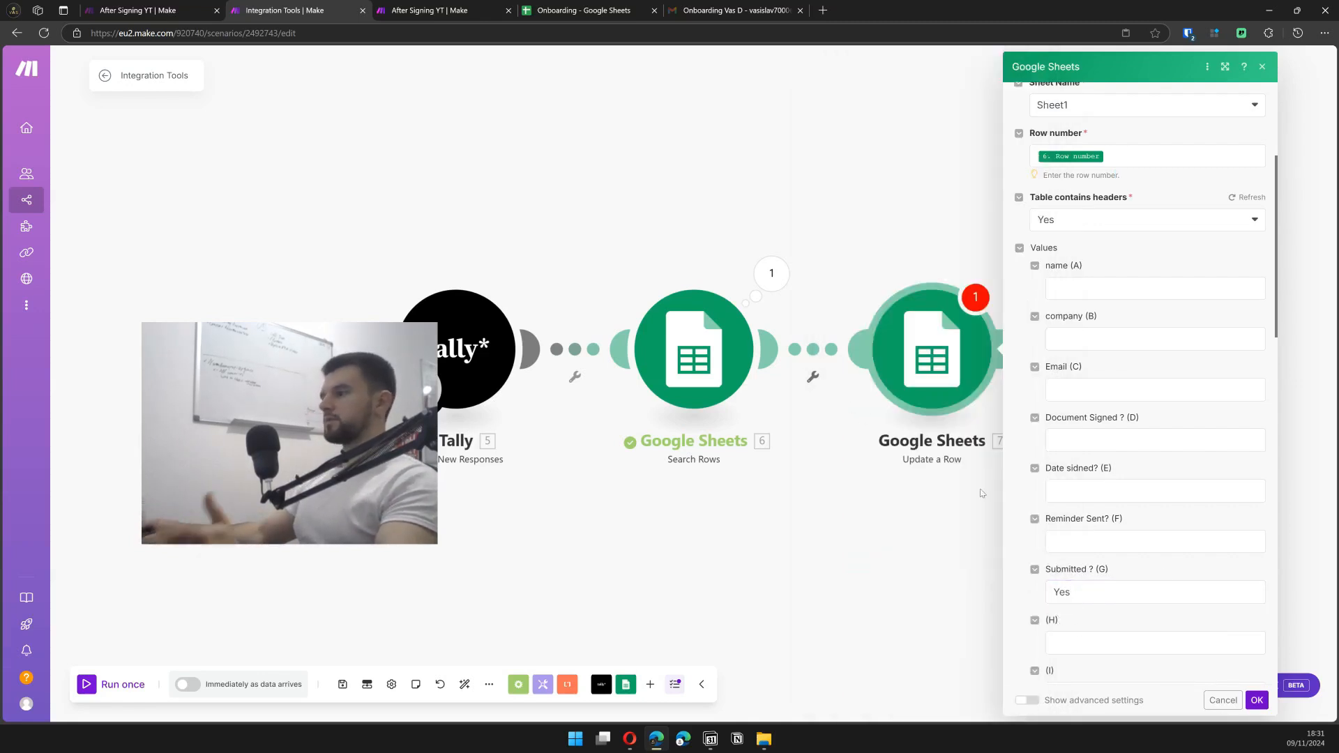
# - Save Update a Row and run it alone with row number 2
pyautogui.click(1260, 702)
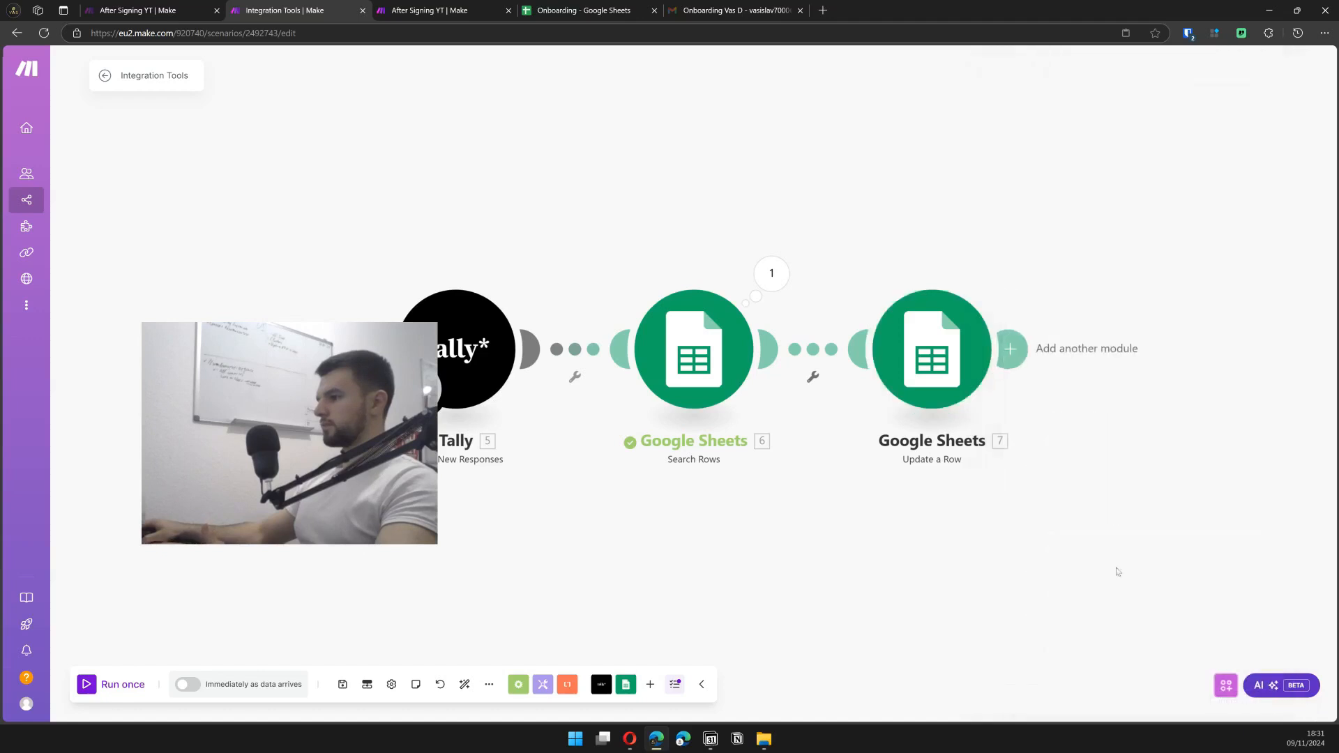
pyautogui.rightClick(634, 368)
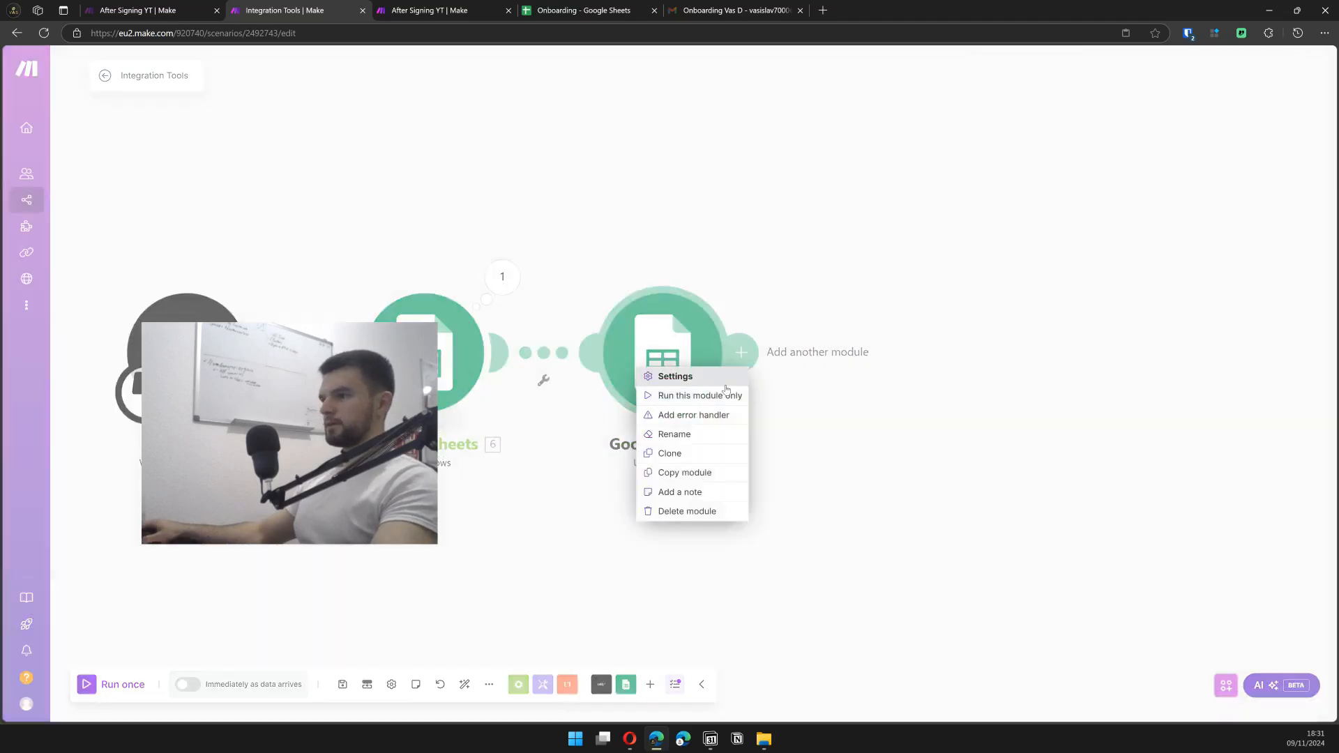
pyautogui.click(669, 393)
pyautogui.click(835, 435)
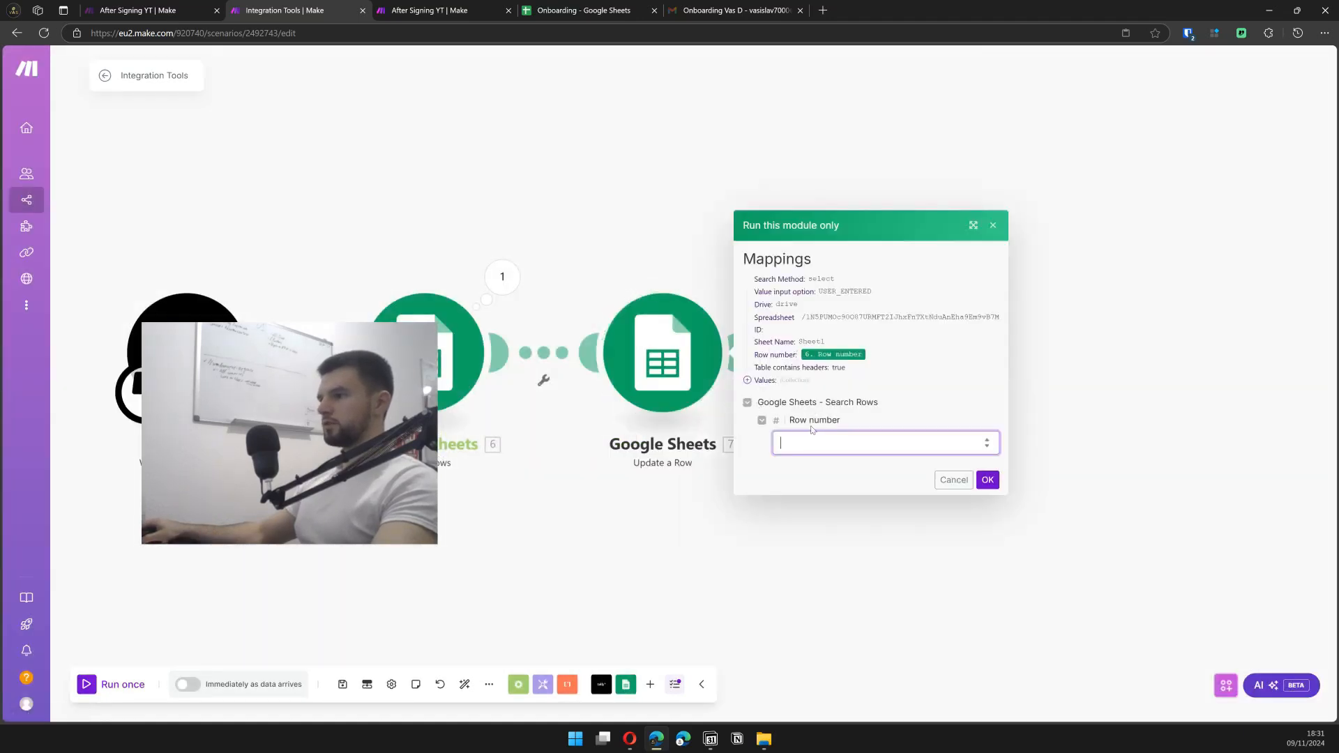
pyautogui.write('2')
pyautogui.click(988, 479)
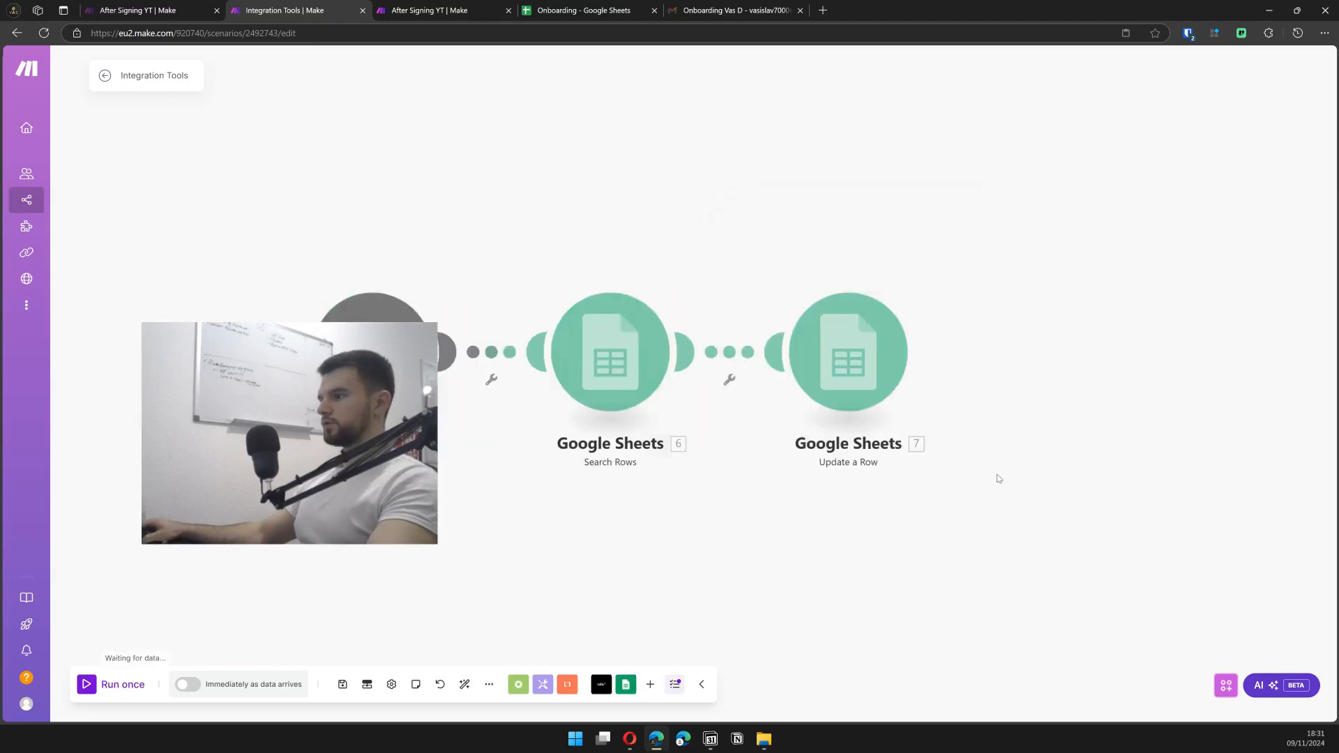
# - Verify in the Onboarding spreadsheet that the Submitted column now reads Yes
pyautogui.moveTo(1110, 358); pyautogui.dragTo(1147, 396)
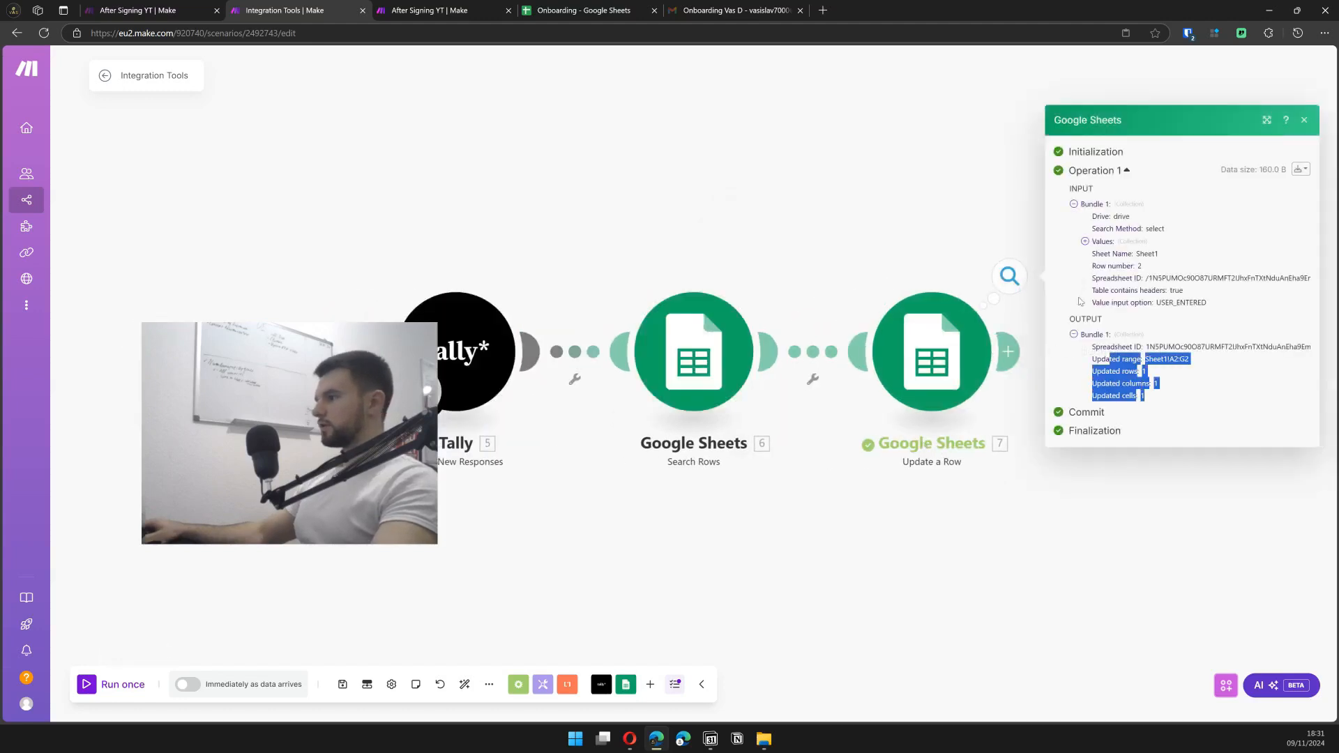
pyautogui.click(599, 6)
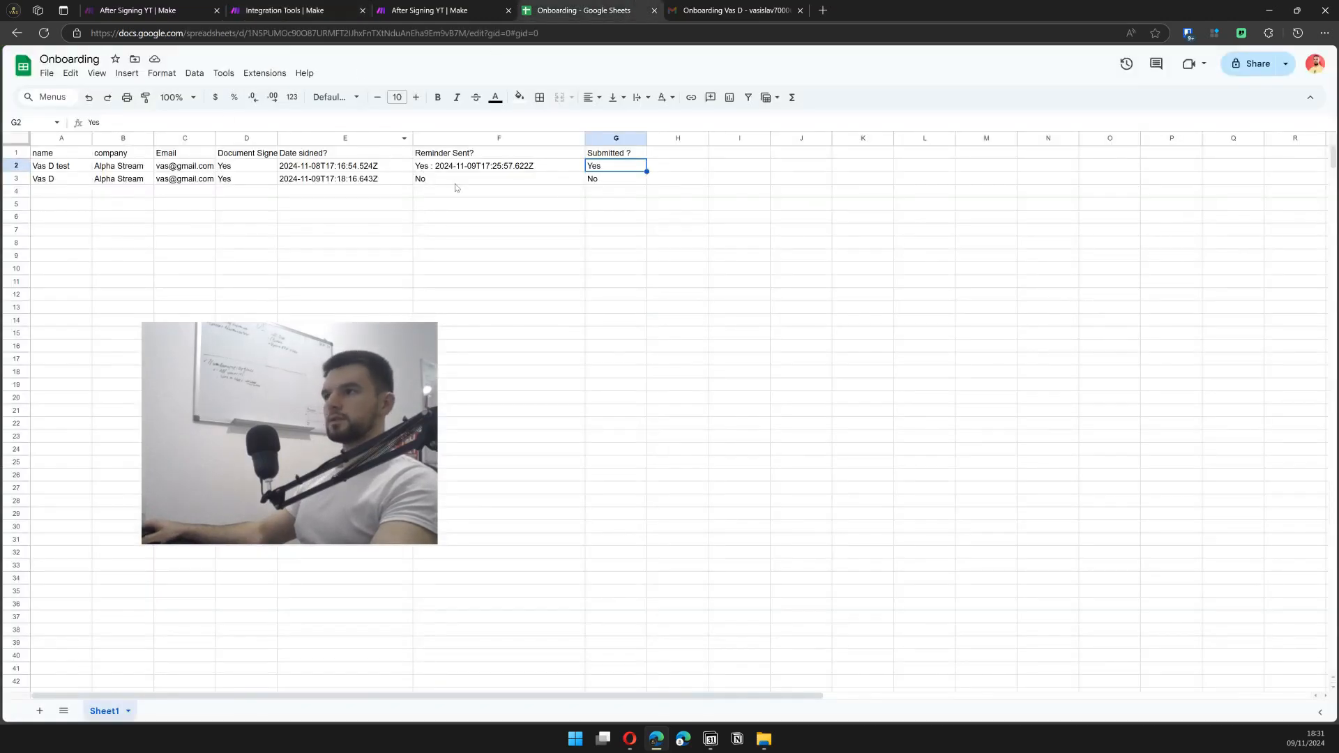
pyautogui.click(604, 180)
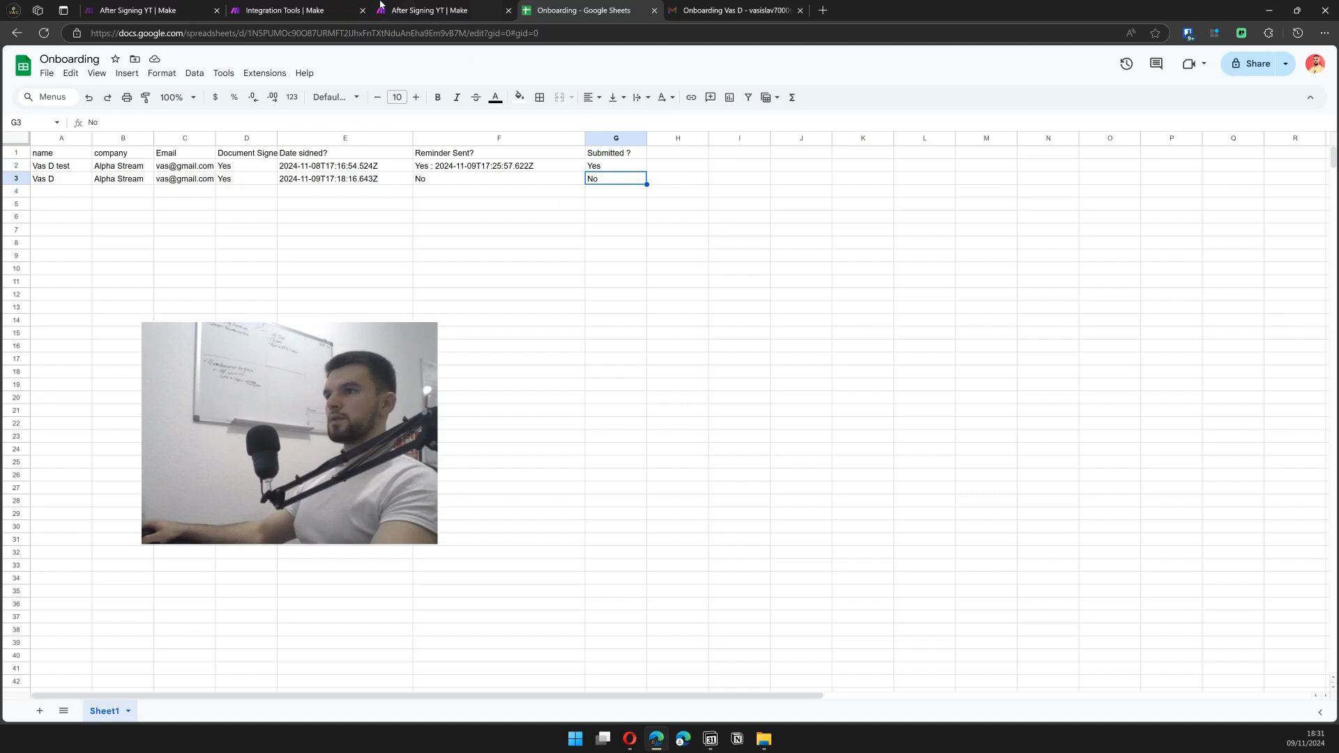
pyautogui.click(297, 7)
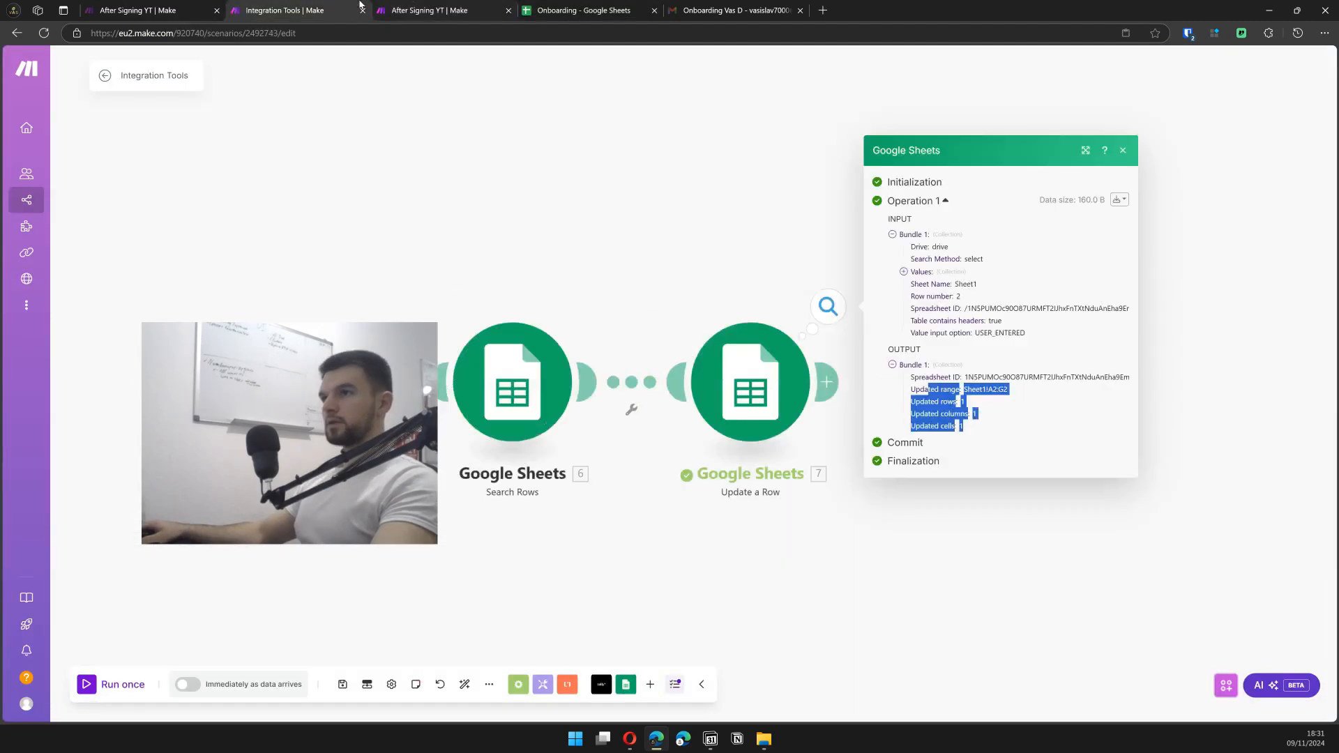
# - Add a Drive Create a Folder module inside Clients, named from company (B), then a Docs module
pyautogui.click(827, 382)
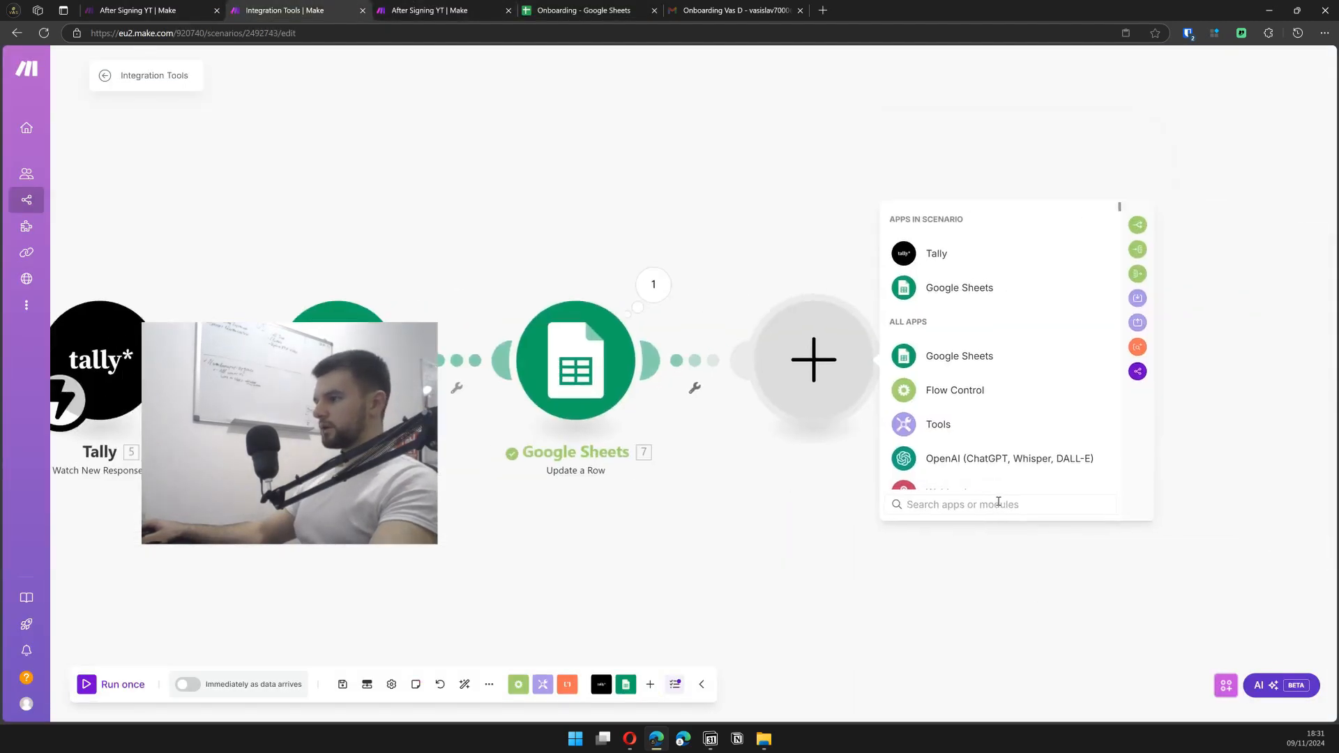
pyautogui.write('qr')
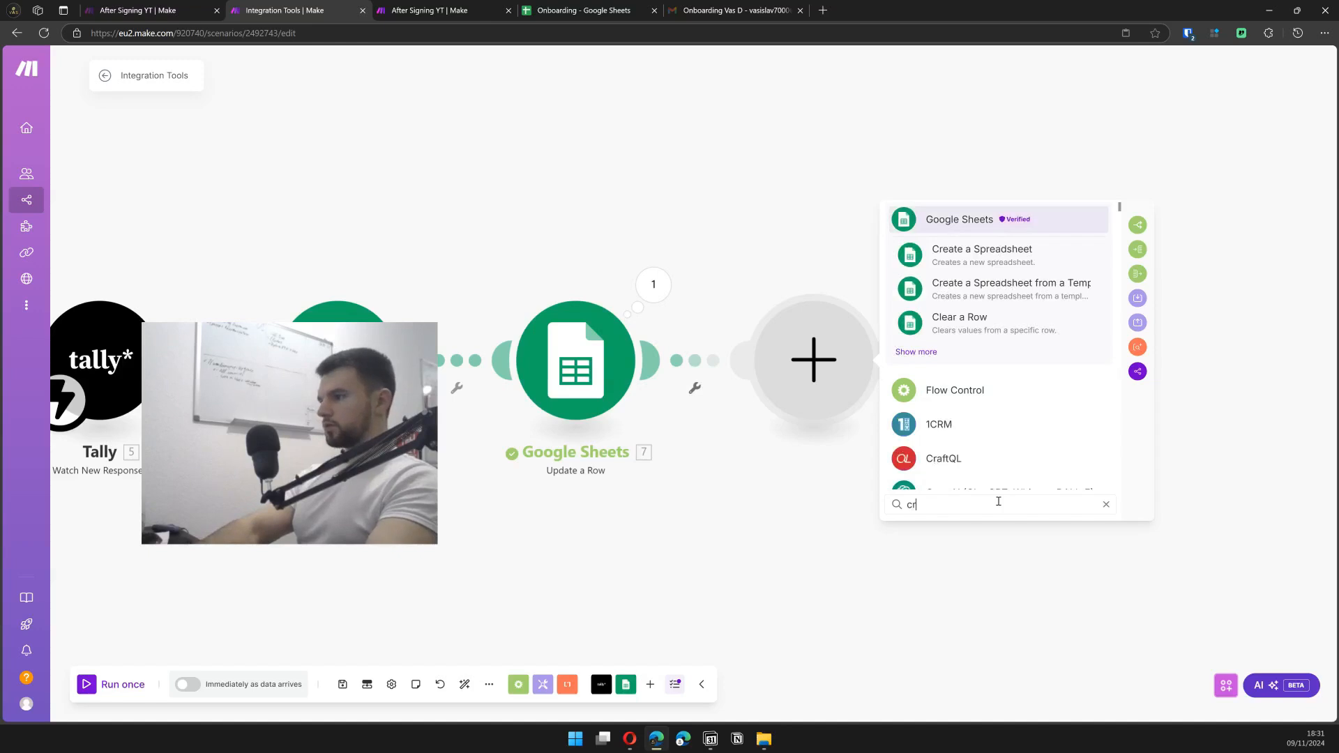
pyautogui.press('BackSpace')
pyautogui.write('driv')
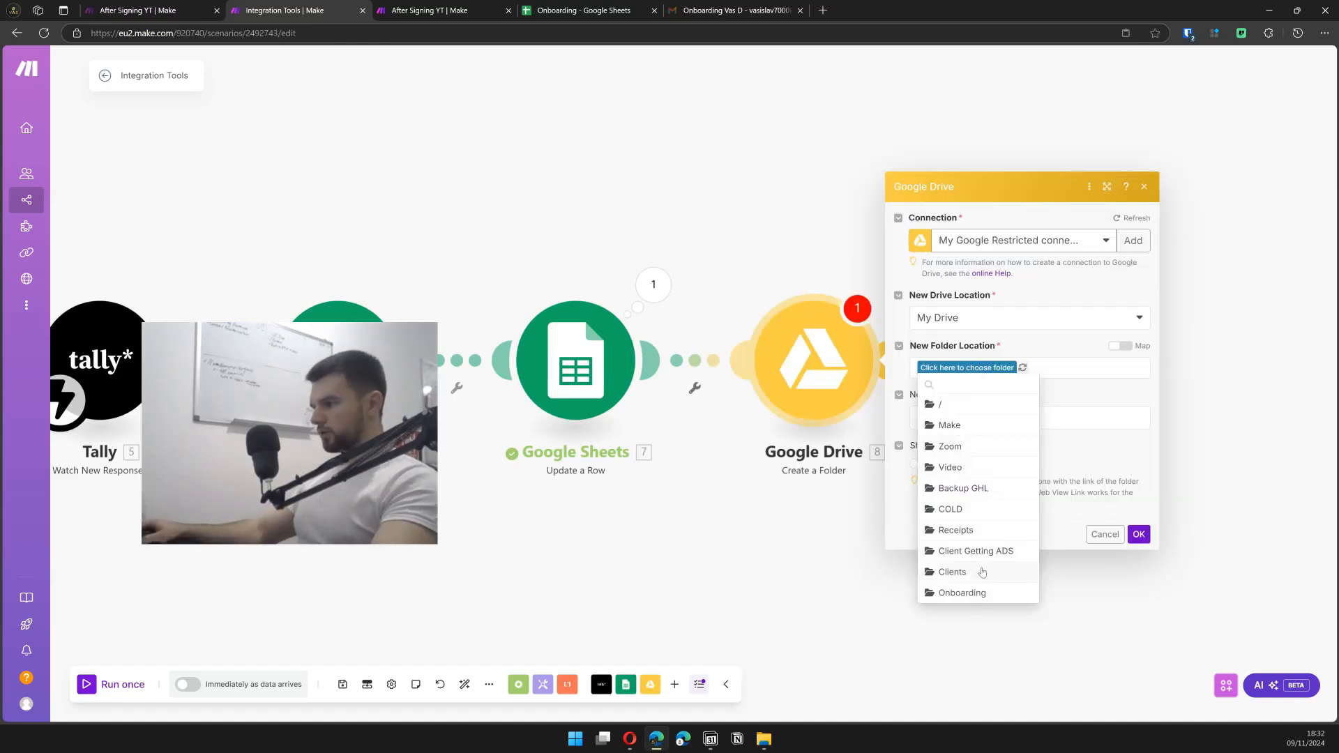
pyautogui.click(952, 571)
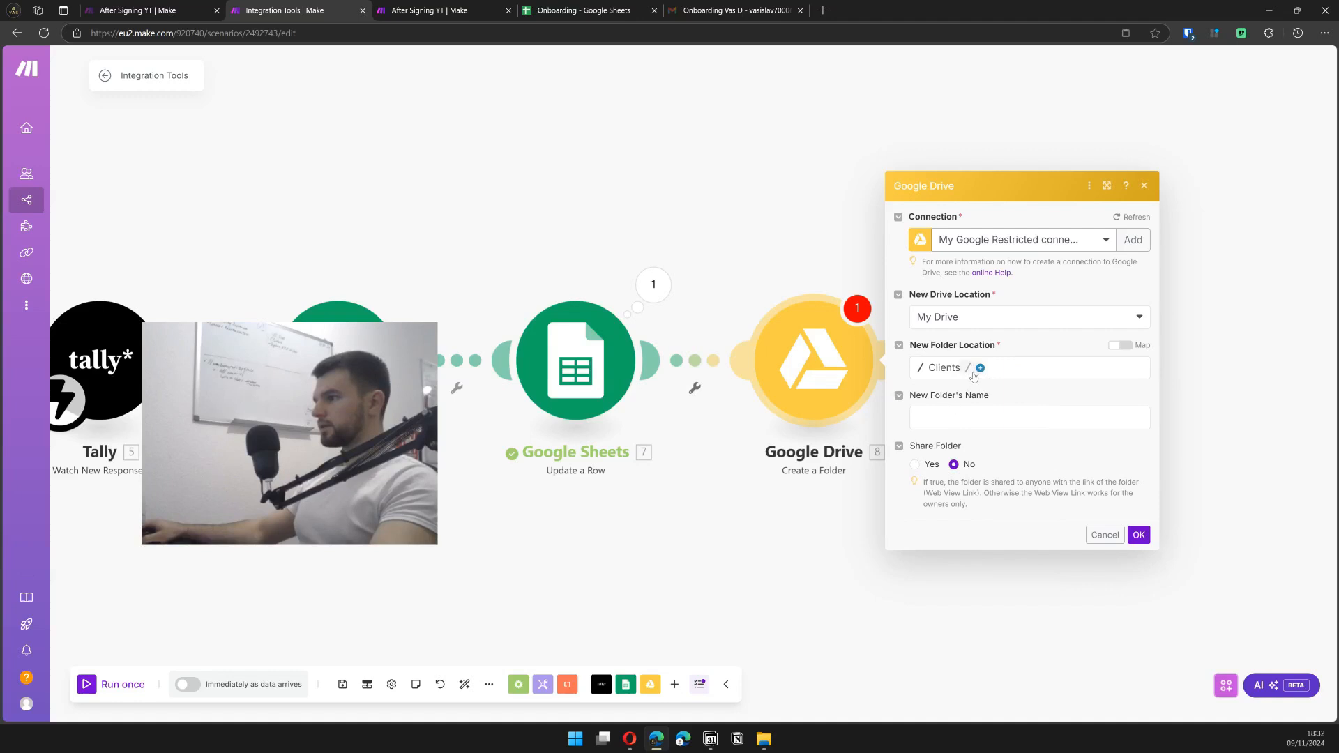
pyautogui.click(976, 419)
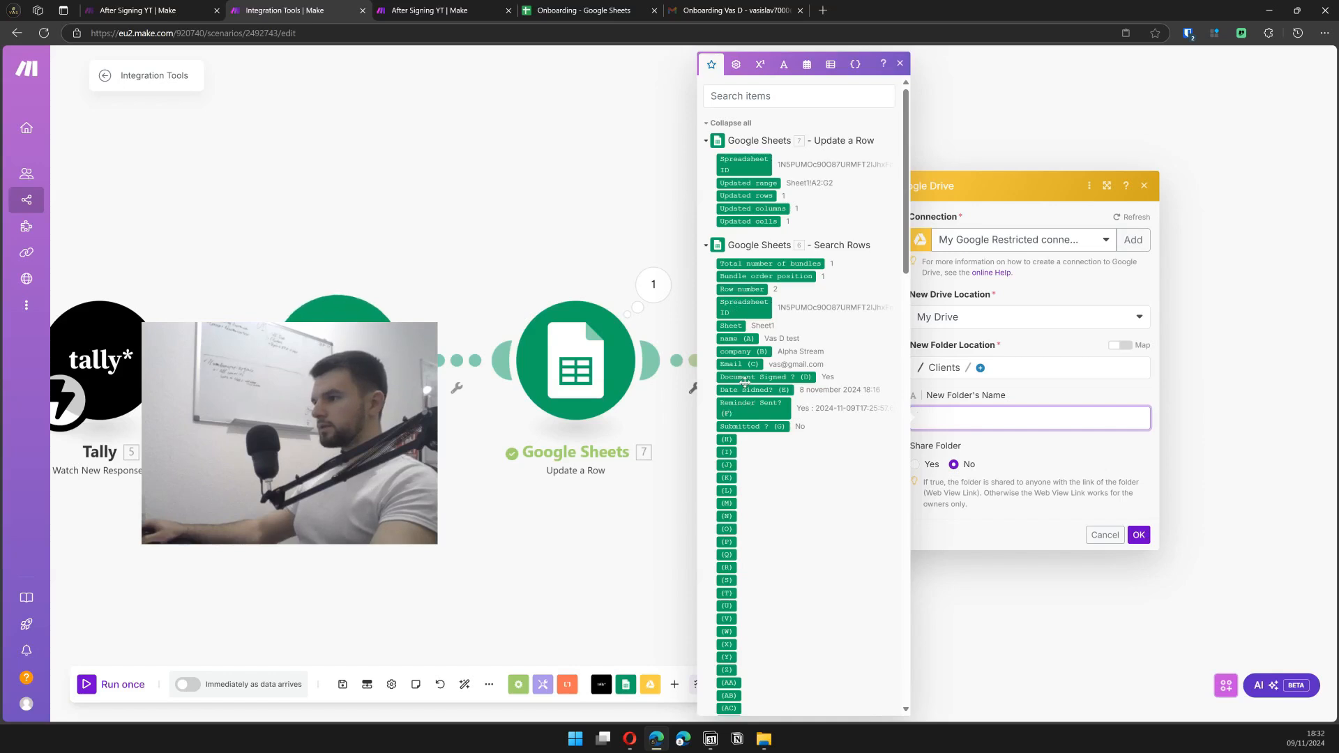
pyautogui.click(743, 350)
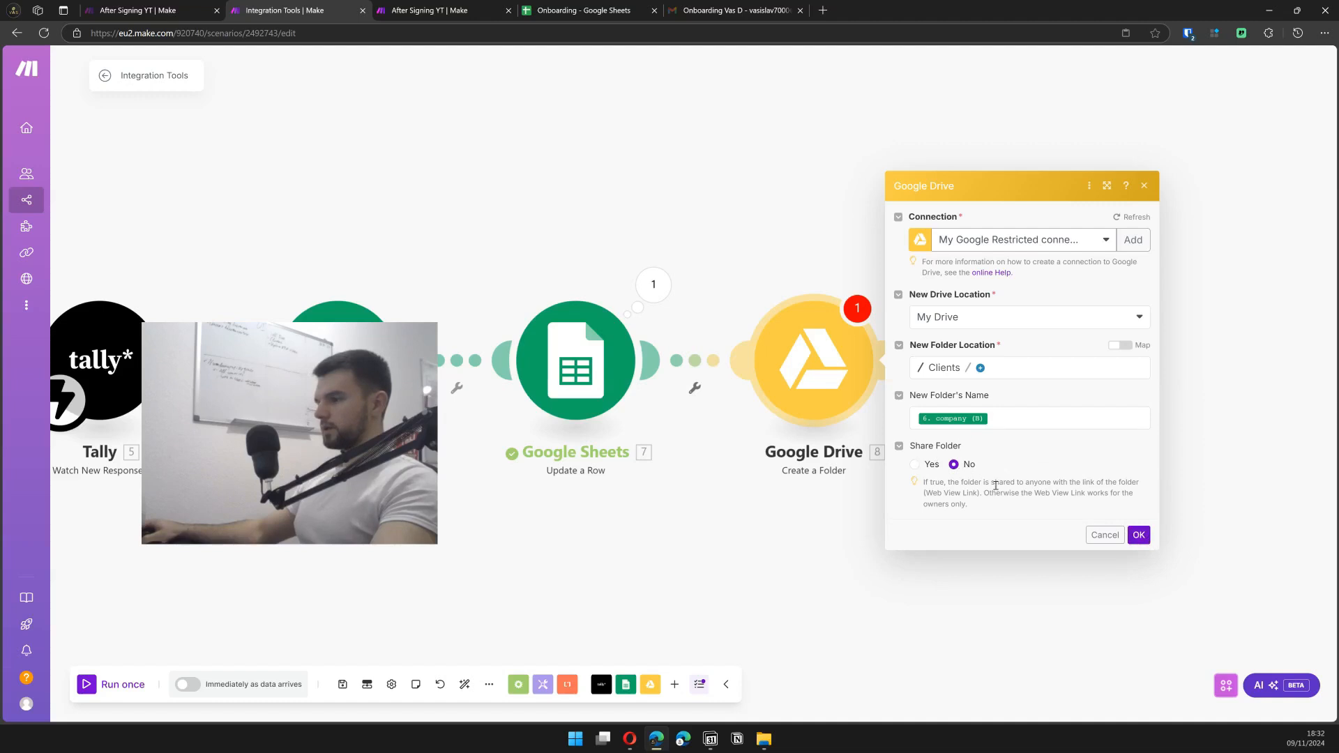
pyautogui.click(1139, 535)
pyautogui.click(896, 360)
pyautogui.write('d')
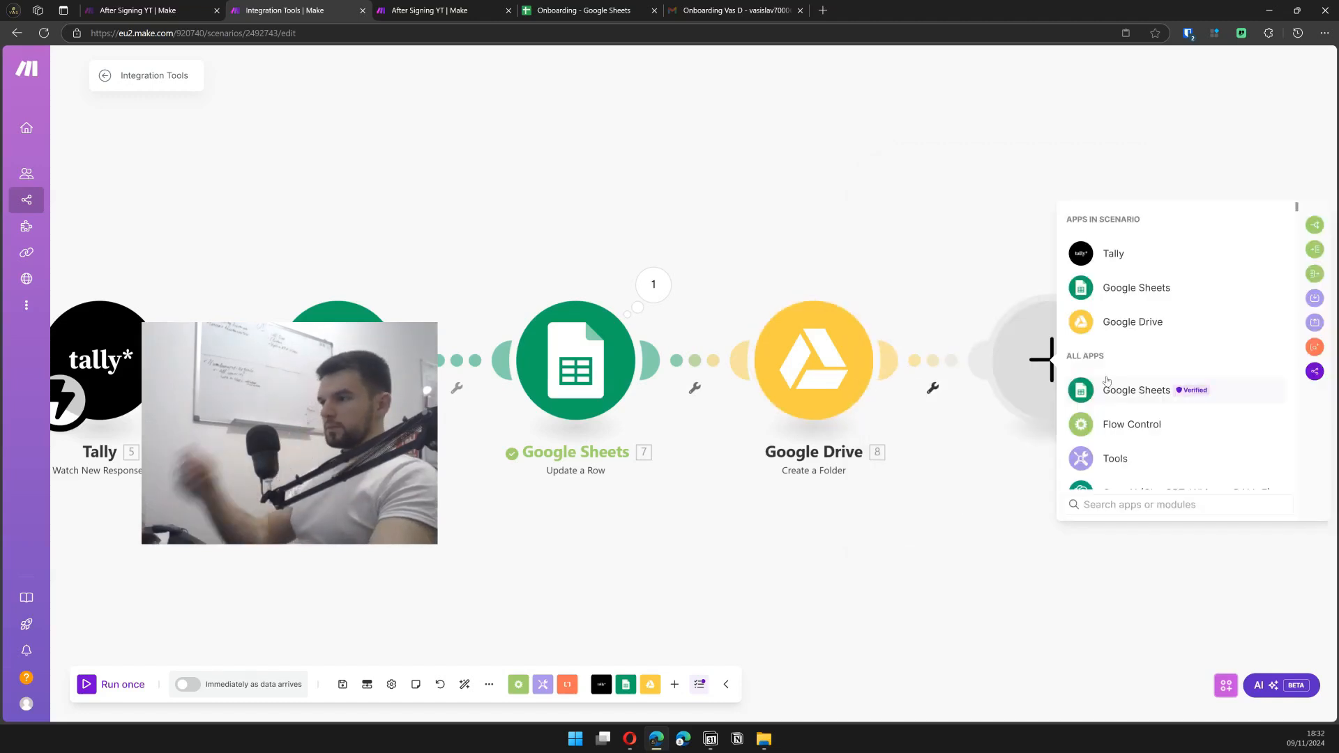
pyautogui.write('ocs')
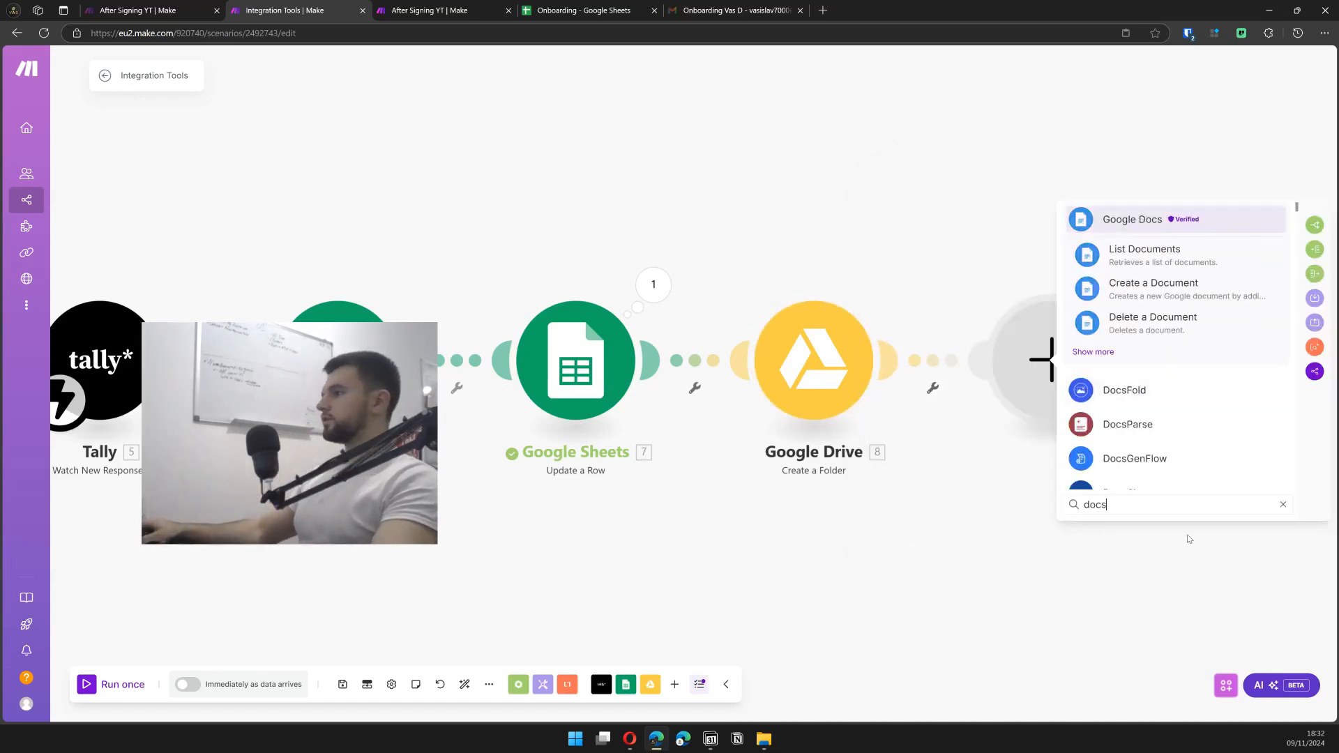
# - Add Google Docs Create a Document from a Template using Clients/AS/Template
pyautogui.click(1091, 352)
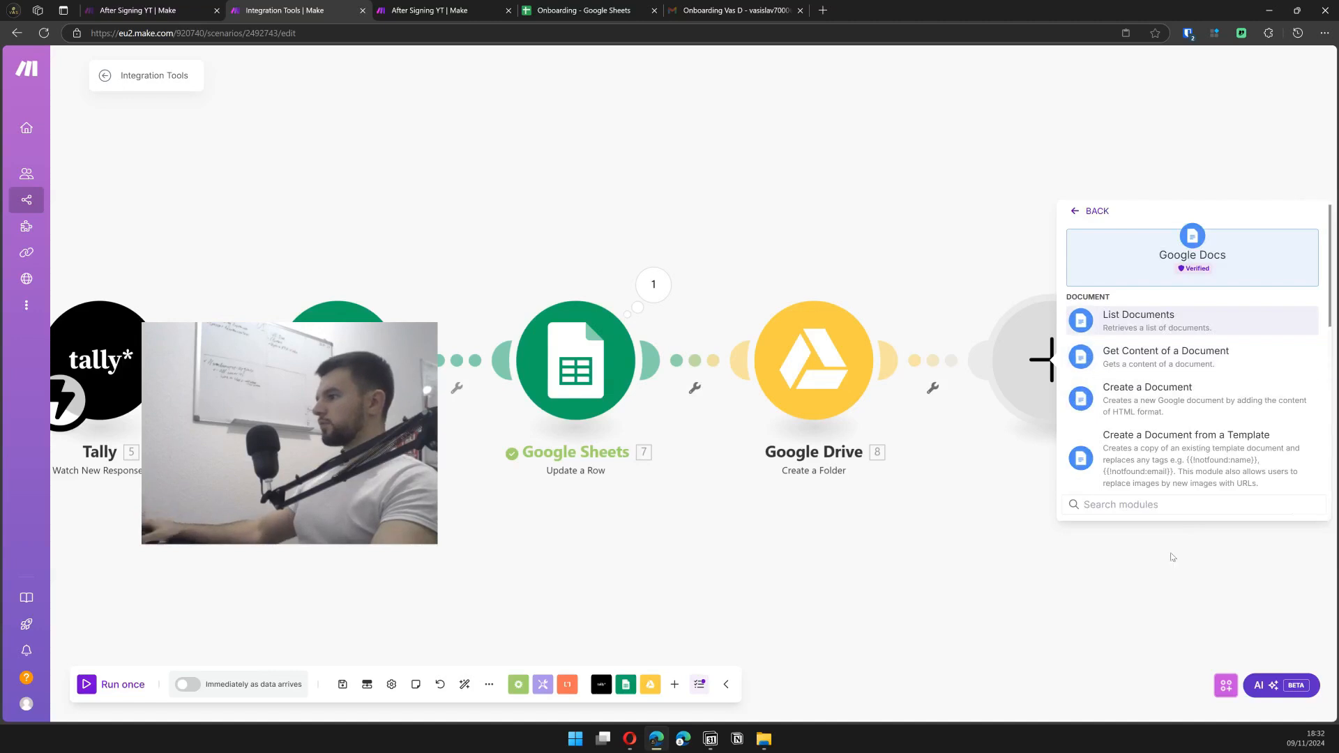
pyautogui.click(1197, 438)
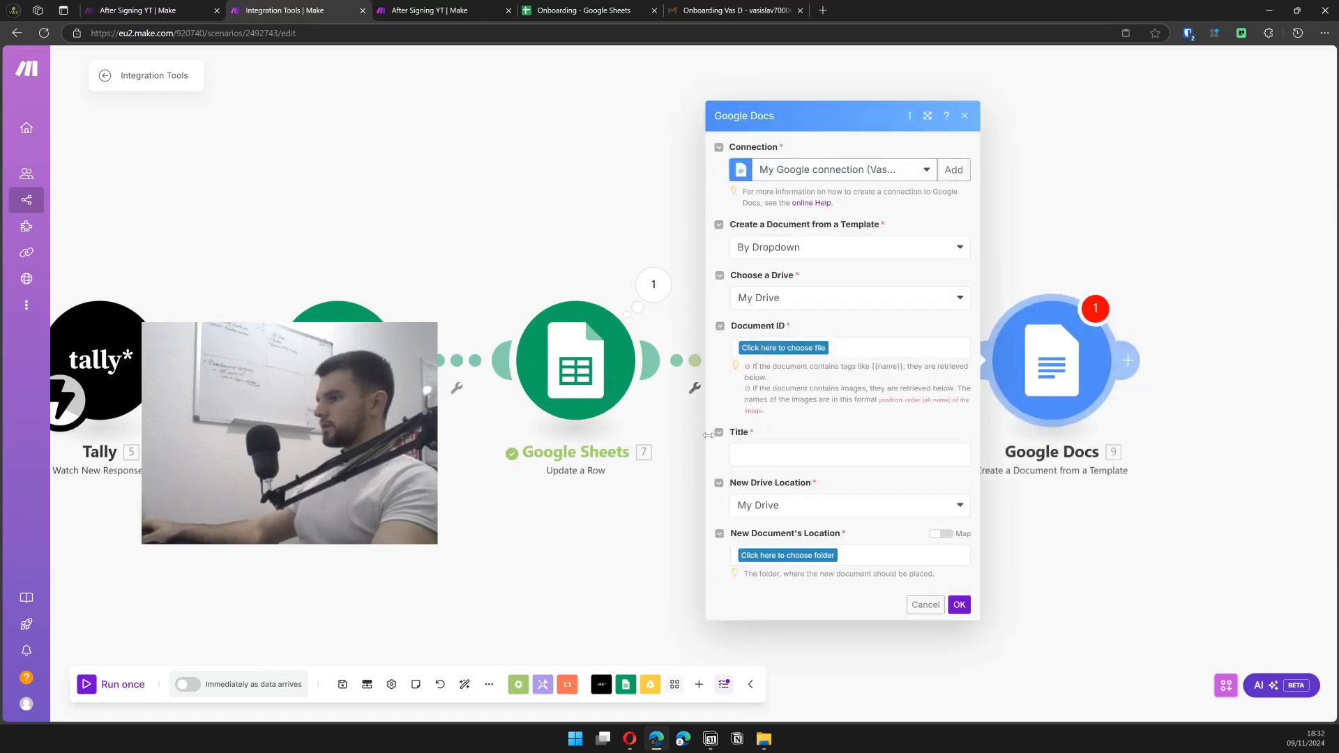
pyautogui.click(791, 349)
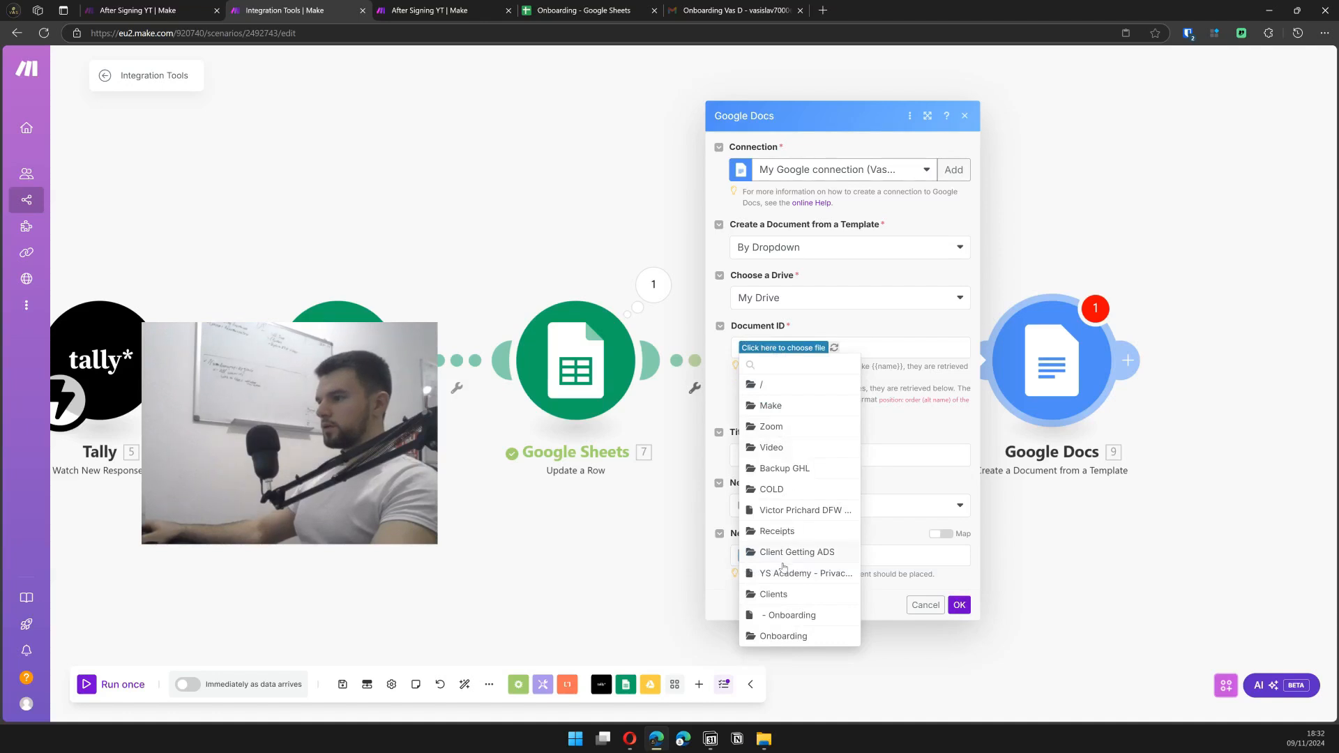
pyautogui.click(774, 594)
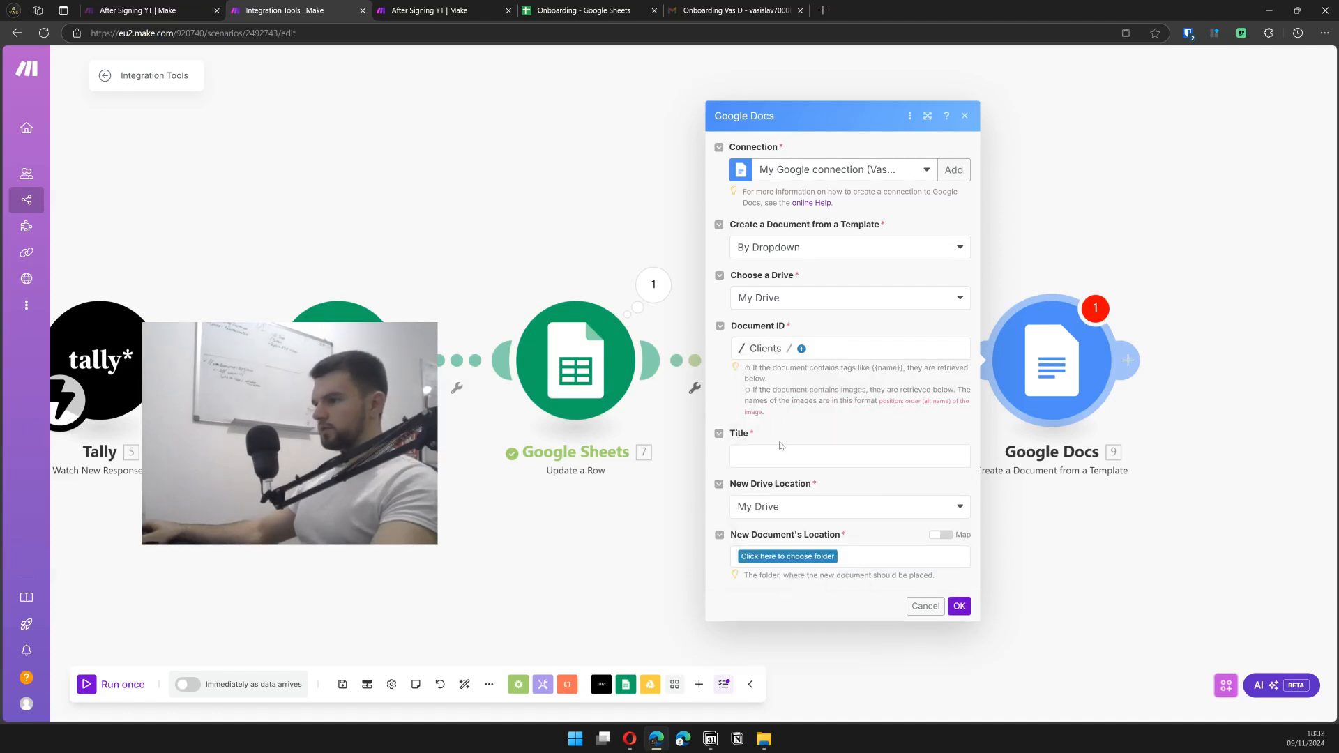
pyautogui.click(794, 350)
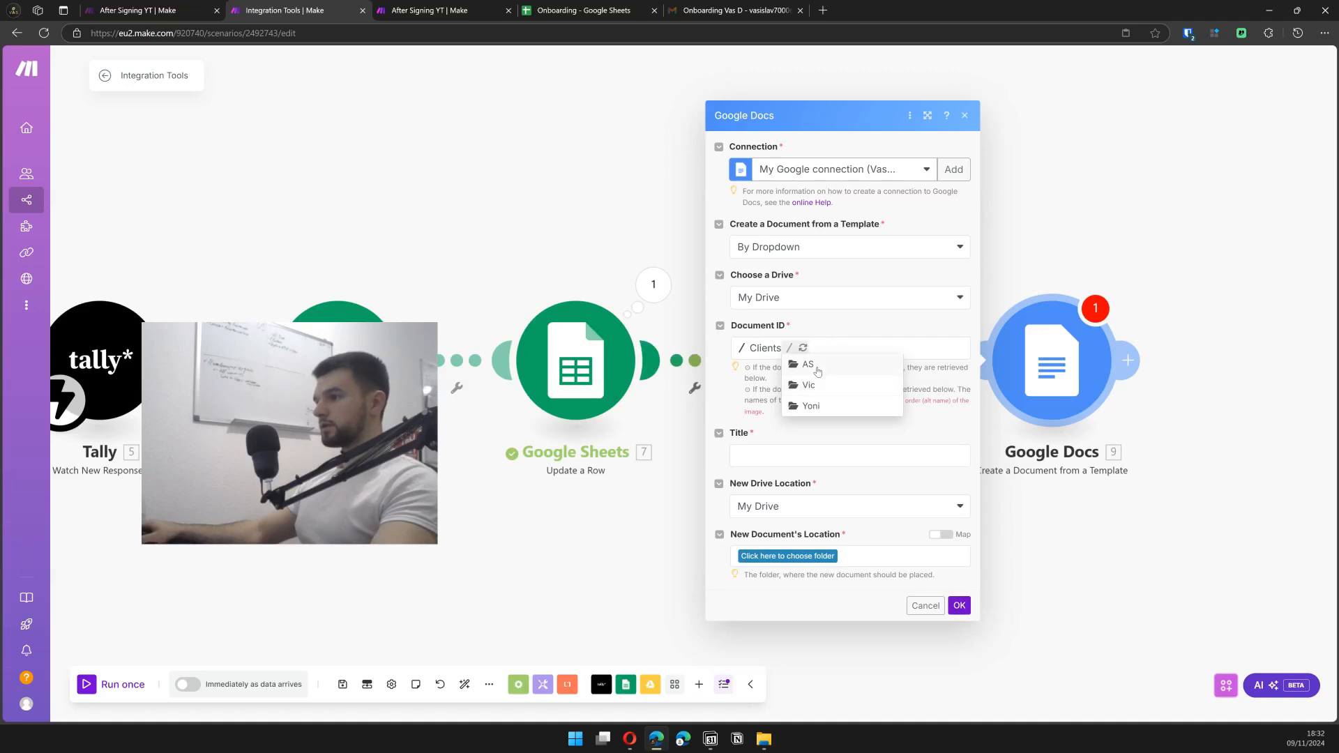
pyautogui.click(809, 365)
pyautogui.click(828, 348)
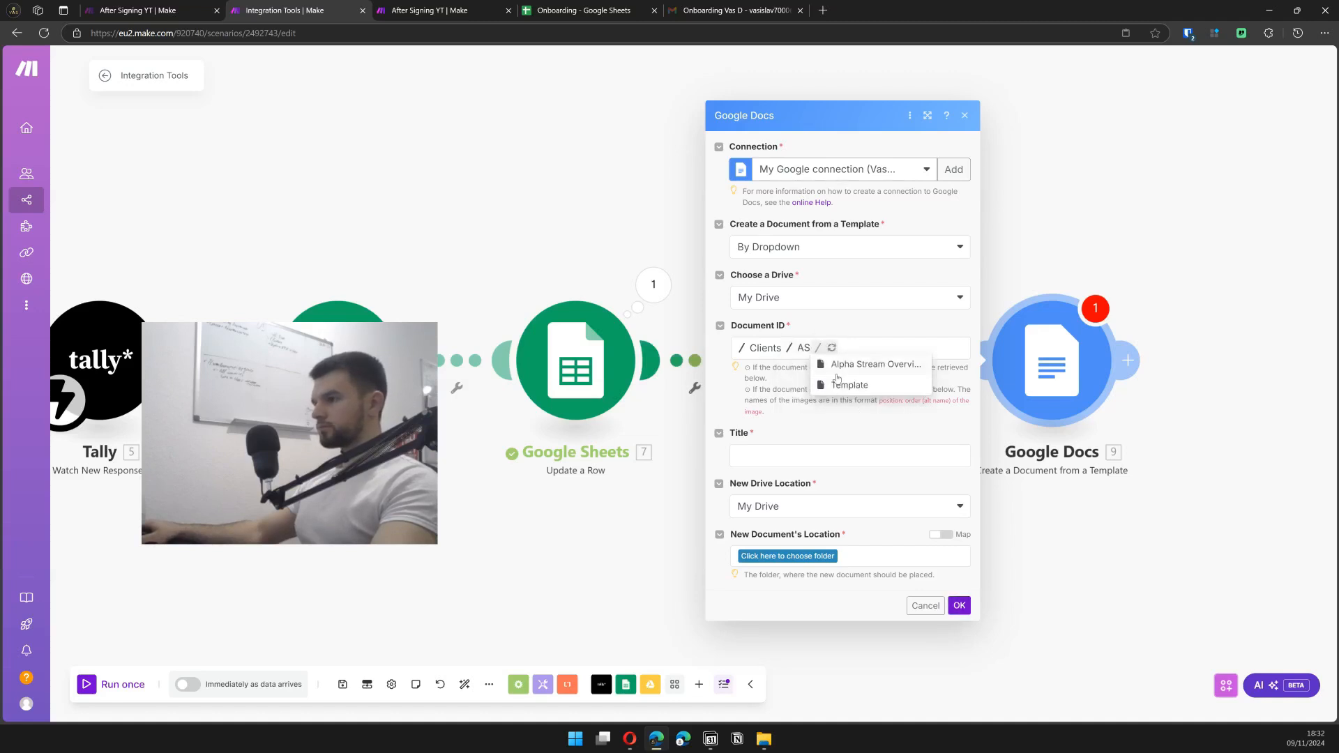
pyautogui.click(849, 385)
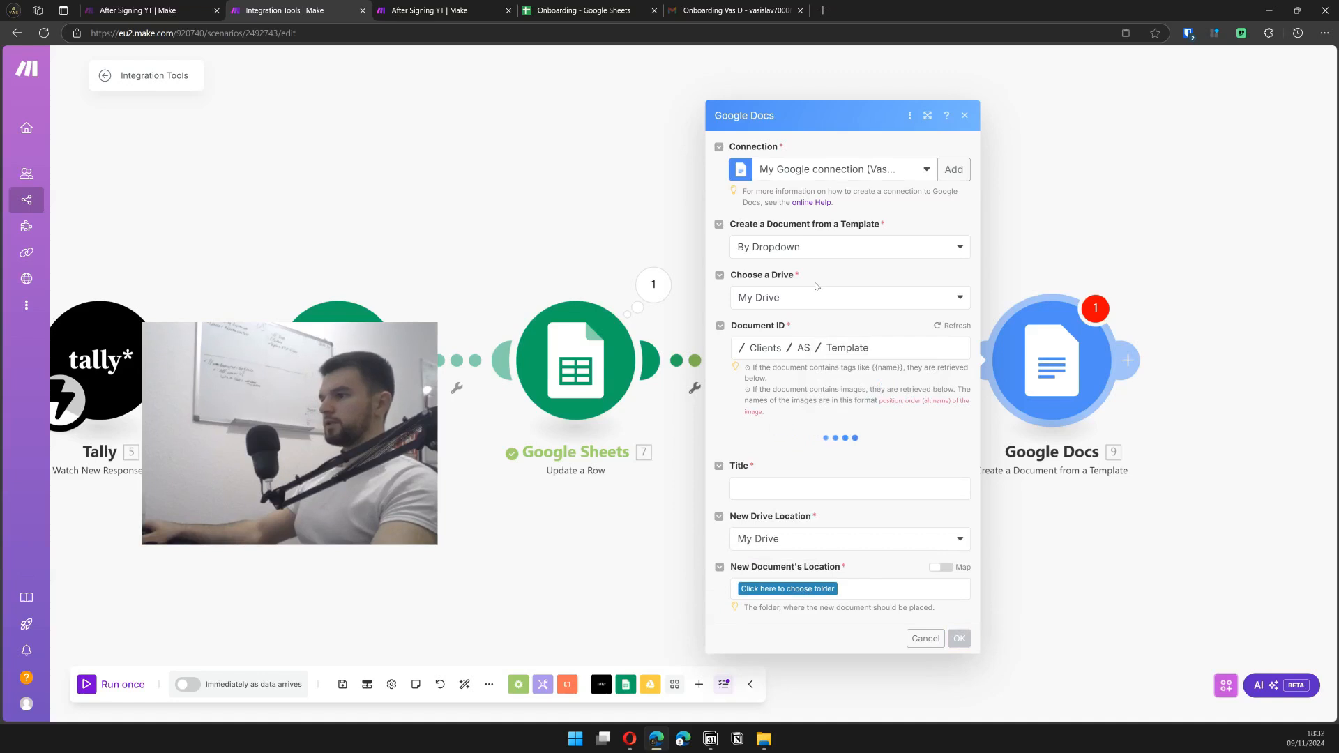
# - Set Company Name to the company plus 'Overview' and review the onboarding email in Gmail
pyautogui.click(795, 474)
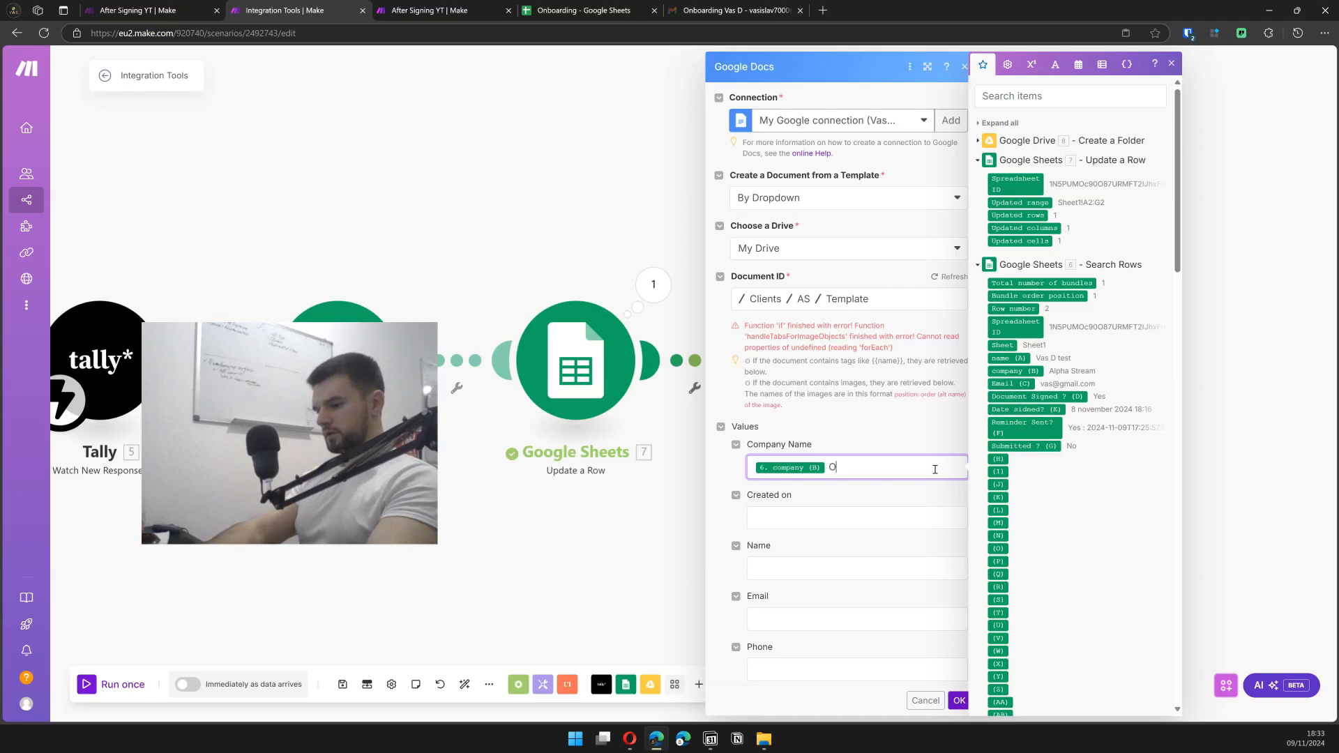
pyautogui.write('vervie')
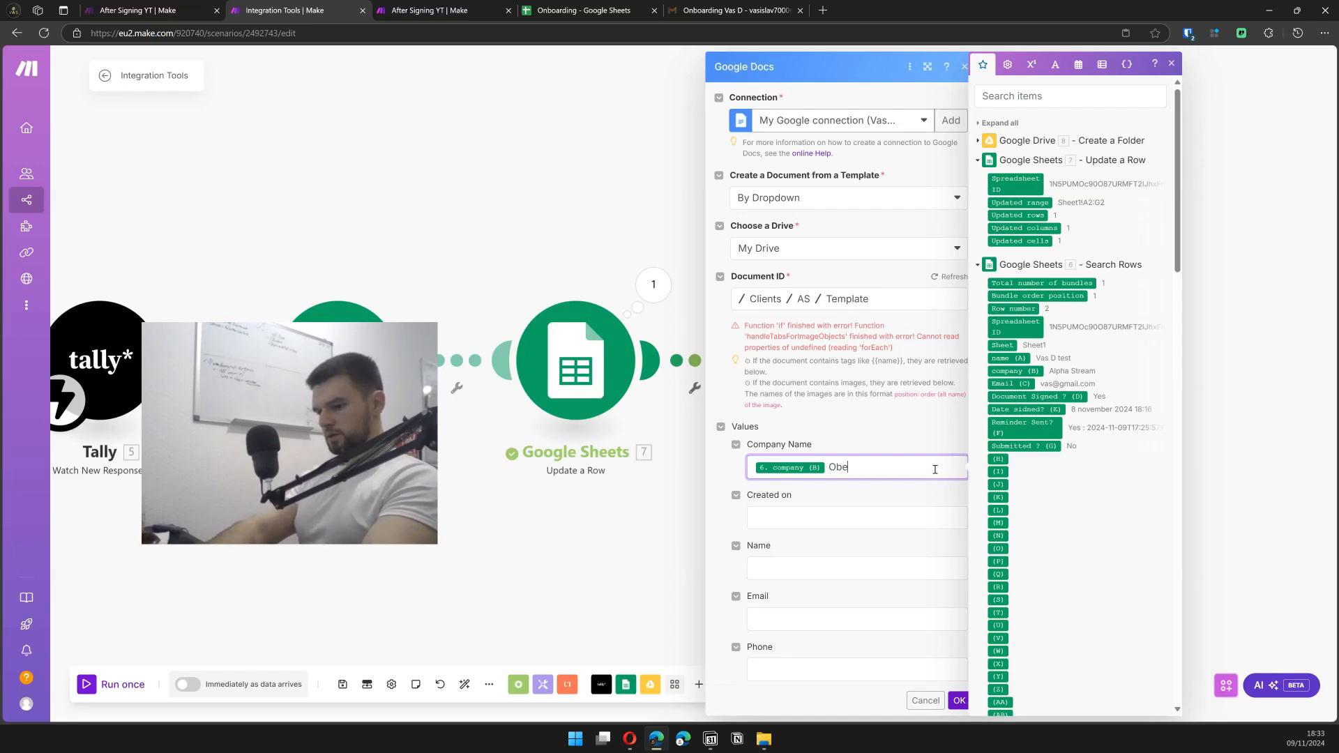
pyautogui.write('w')
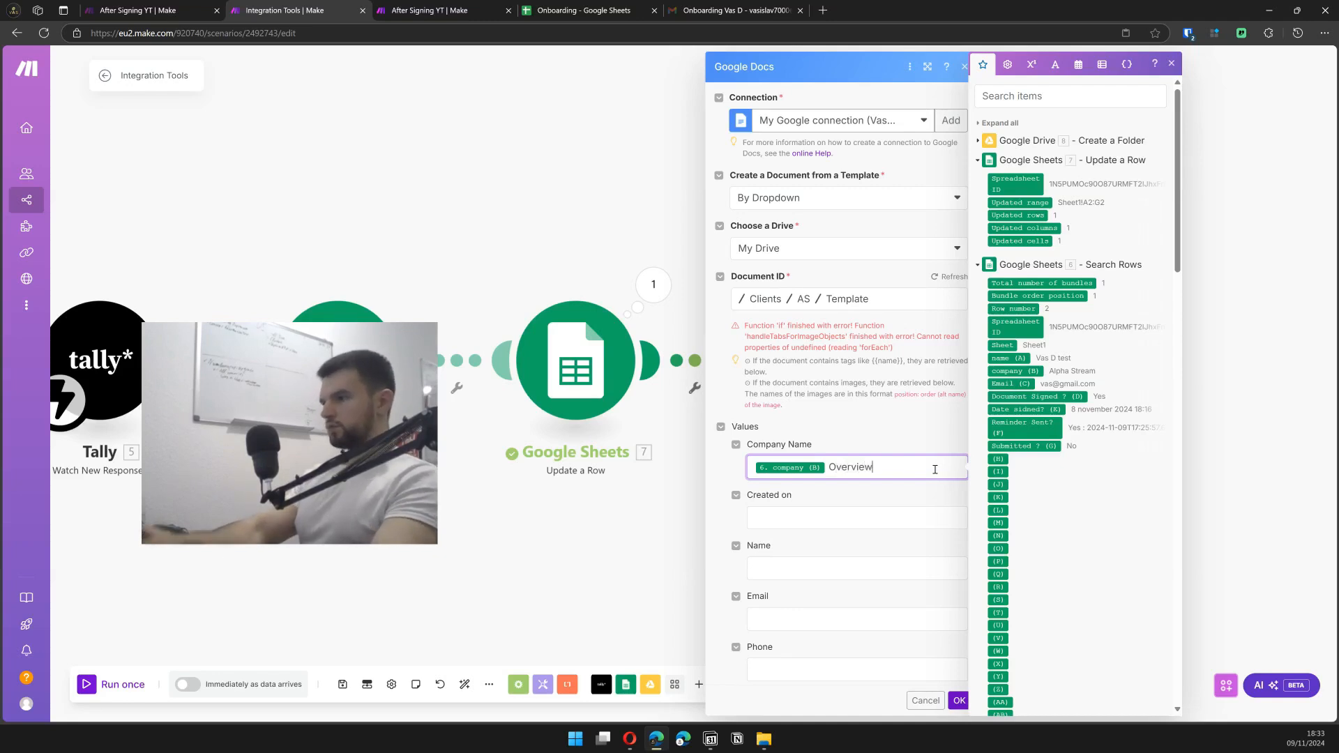
pyautogui.press('Tab')
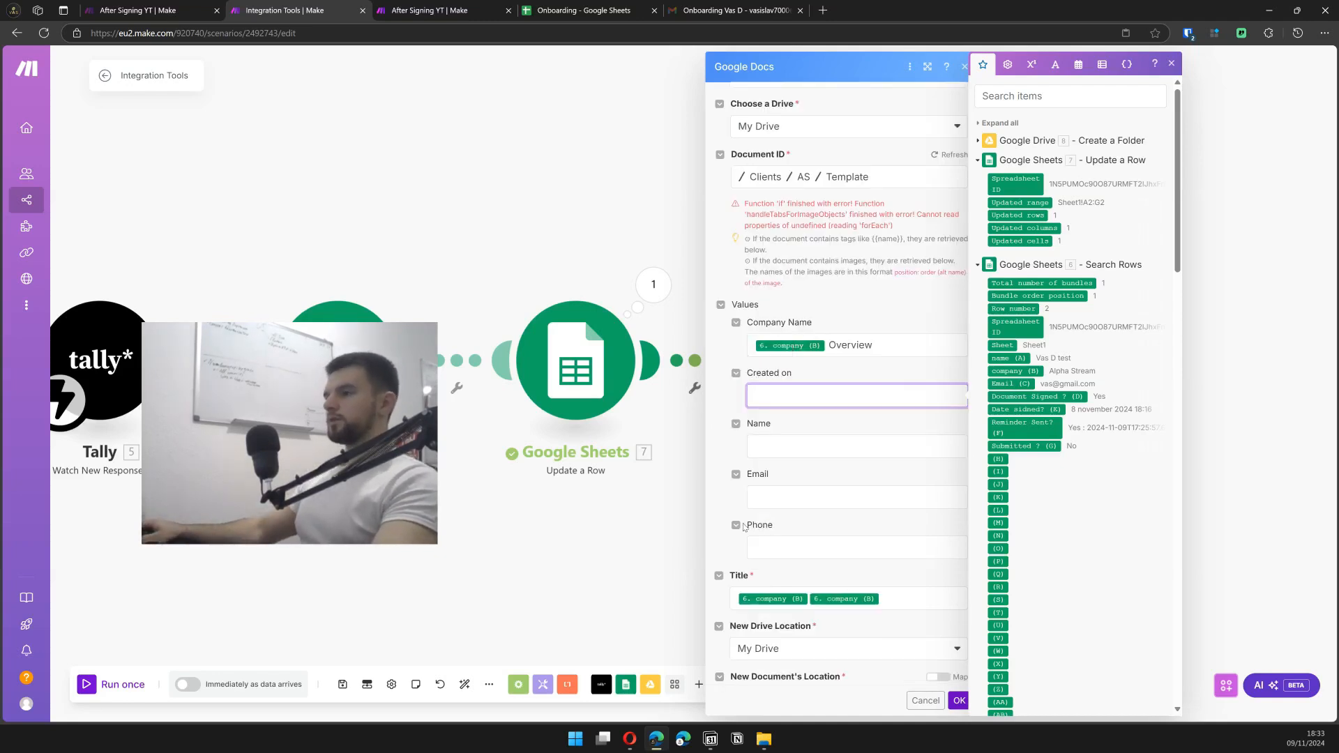
pyautogui.click(733, 9)
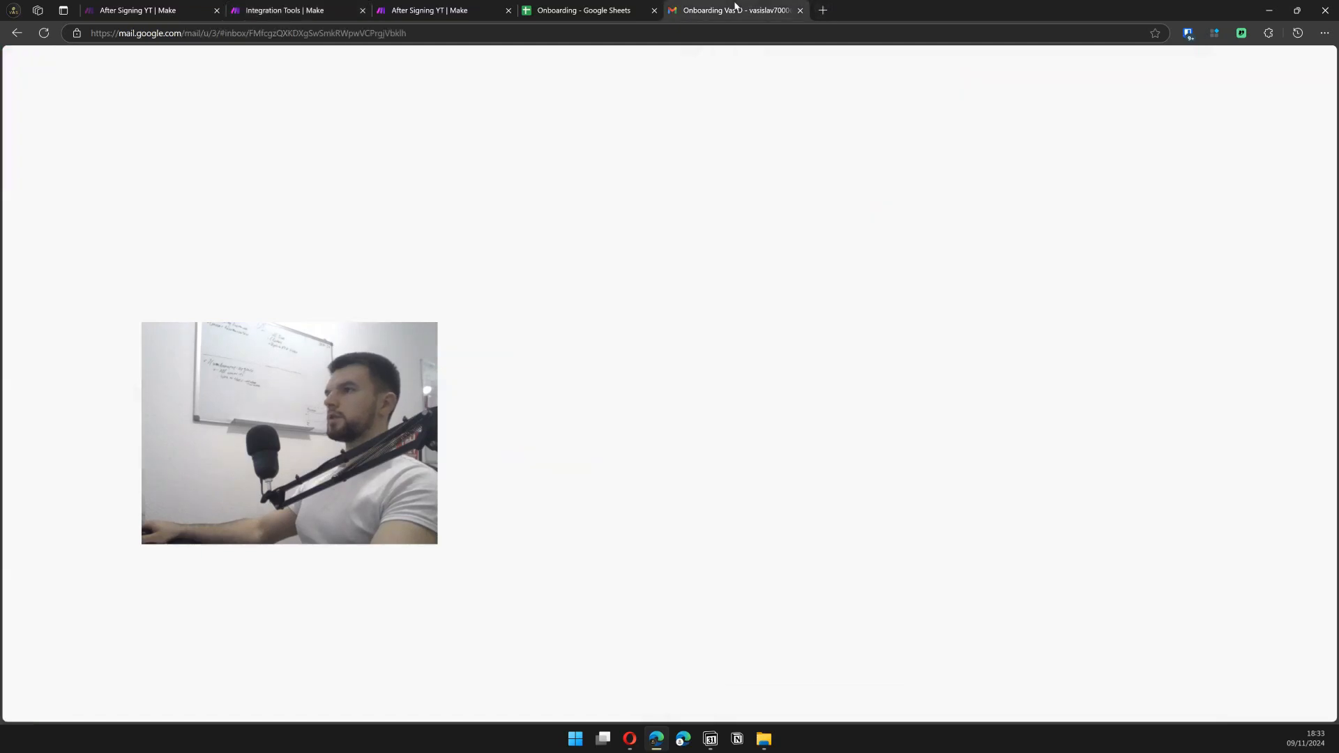
pyautogui.click(724, 37)
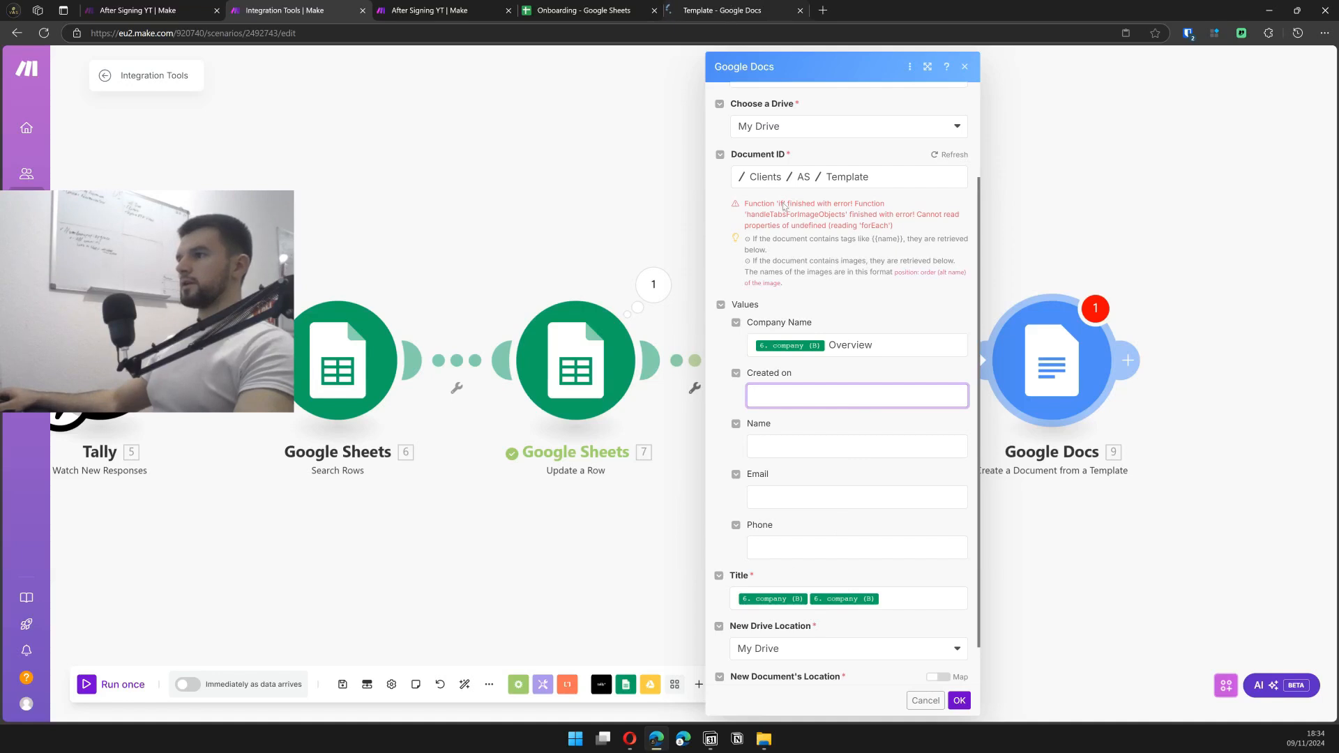
pyautogui.scroll(-1, 821, 520)
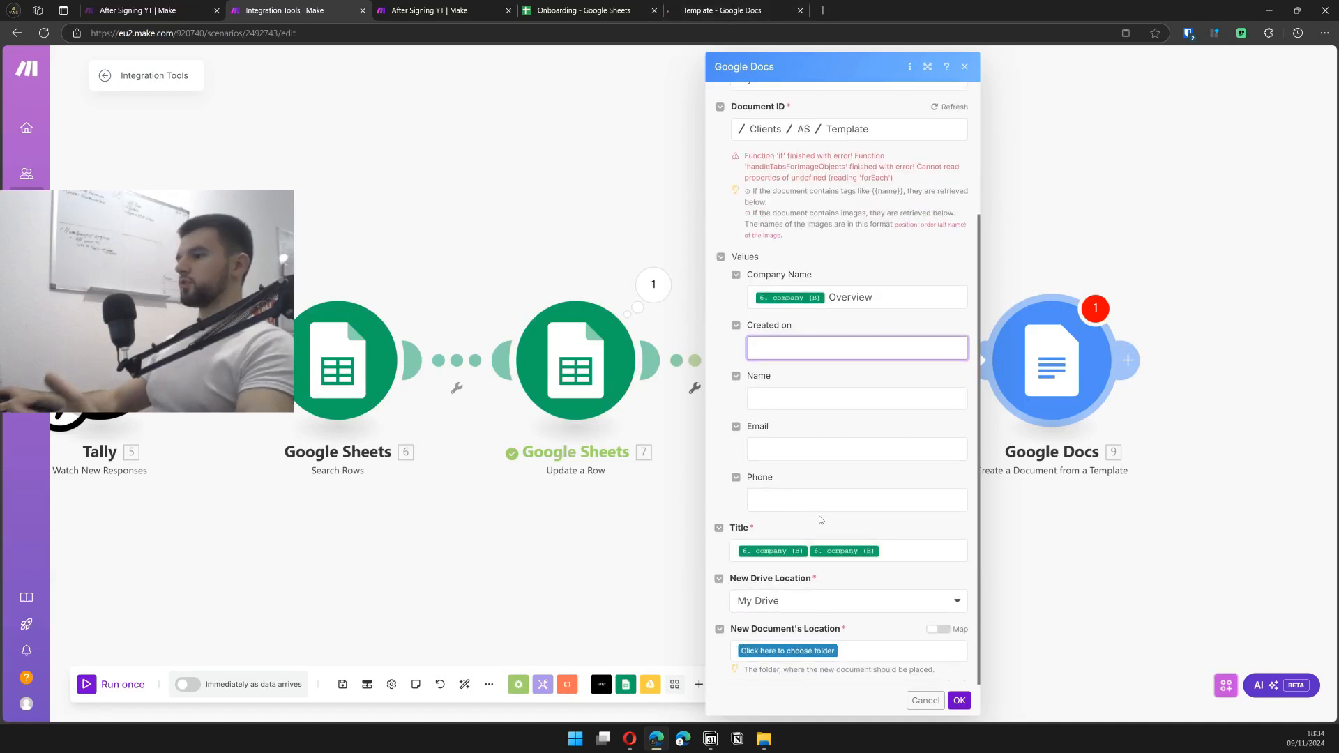
pyautogui.click(725, 9)
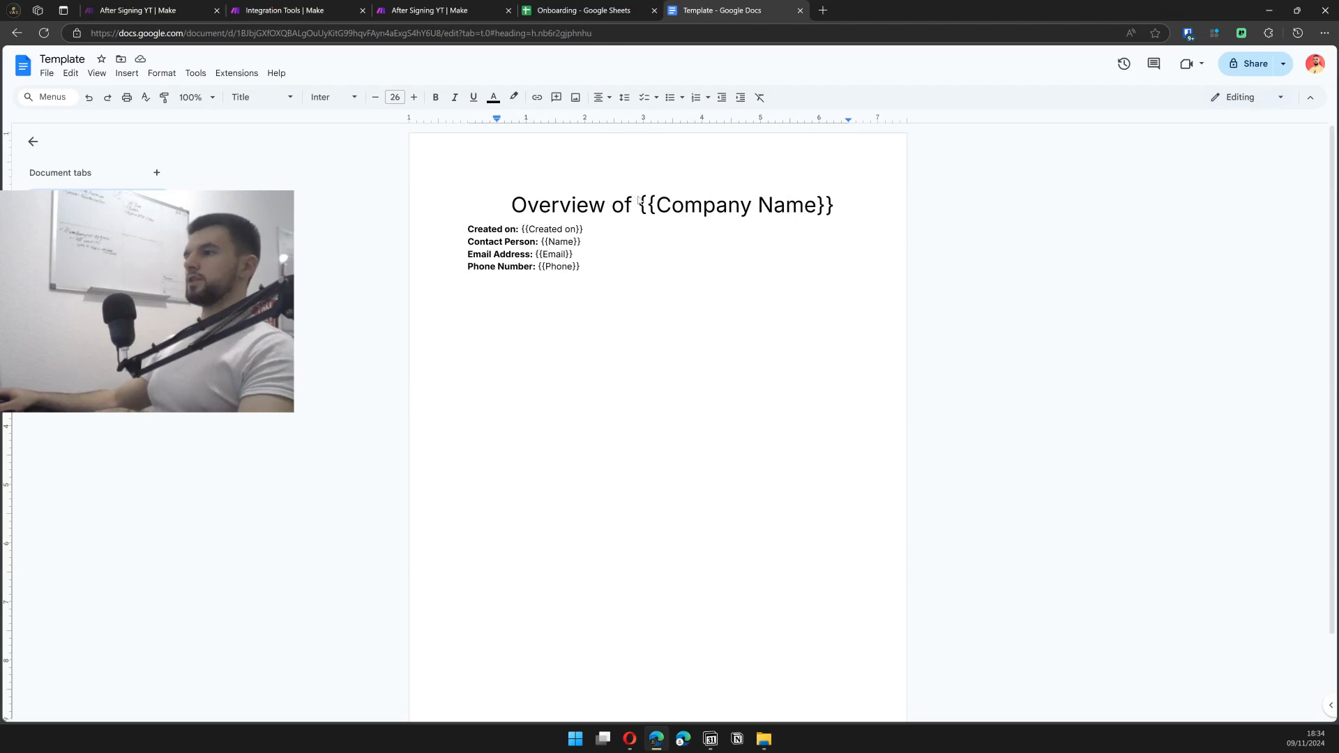
pyautogui.moveTo(640, 207); pyautogui.dragTo(815, 207)
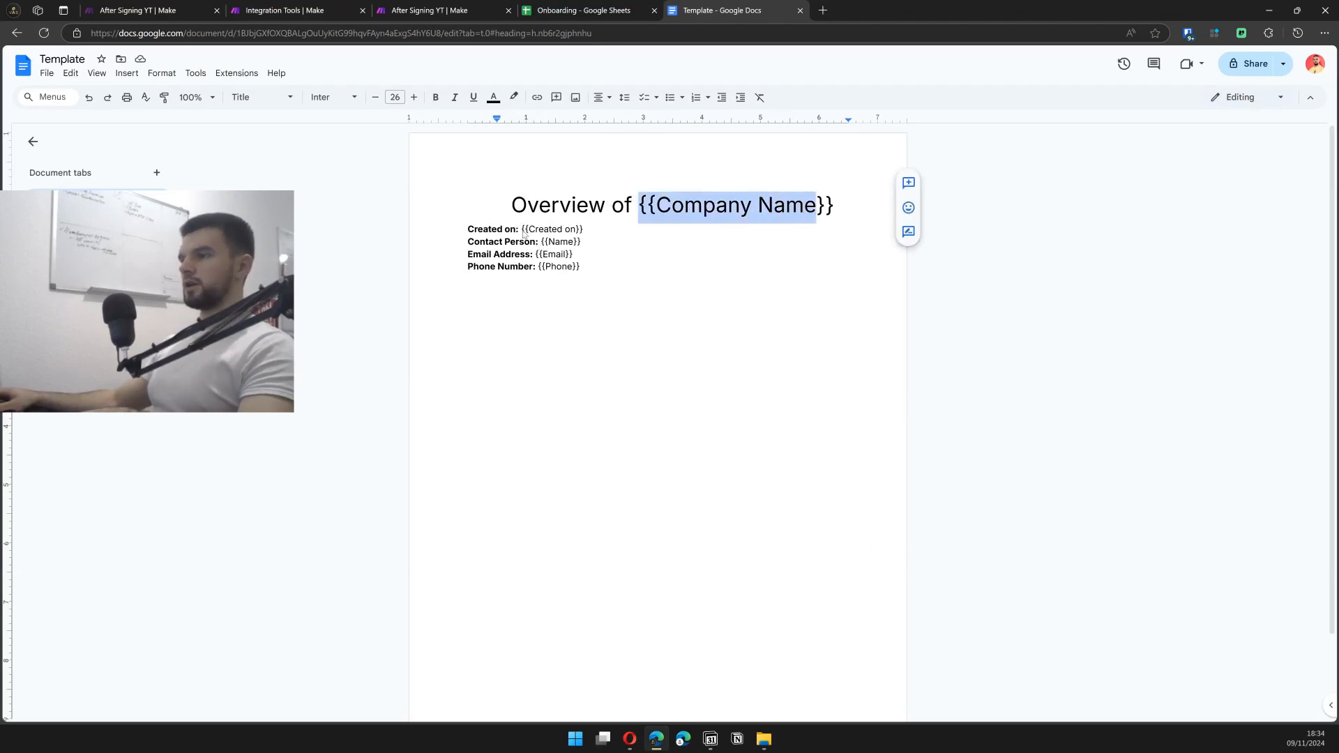
pyautogui.moveTo(525, 230); pyautogui.dragTo(610, 272)
pyautogui.click(612, 272)
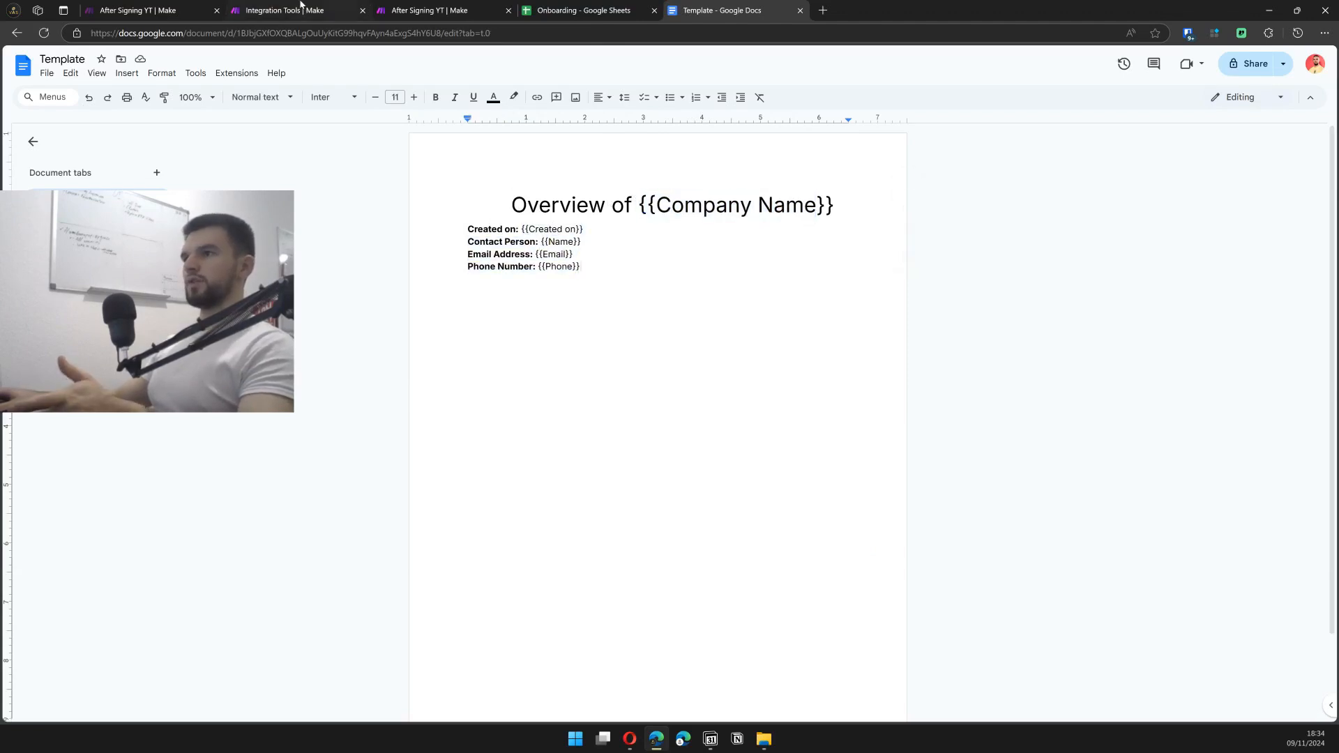
pyautogui.click(301, 6)
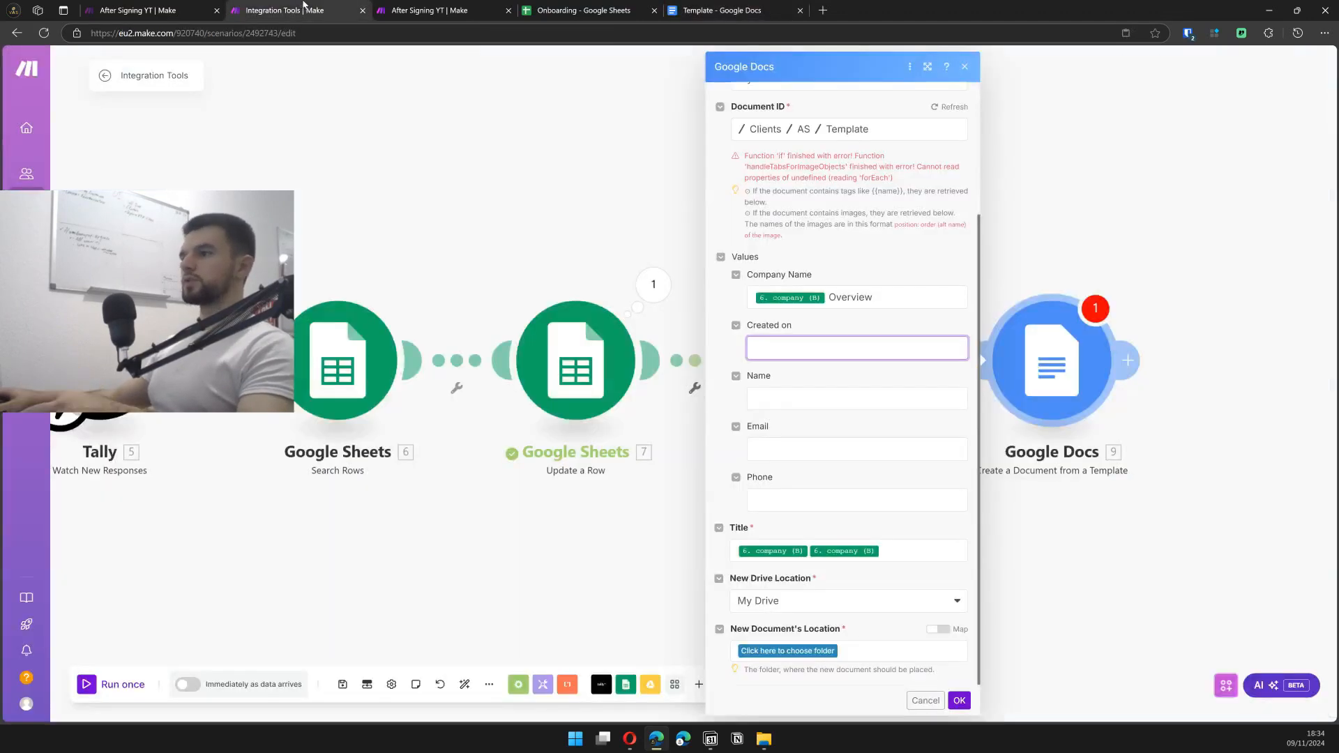
pyautogui.click(702, 15)
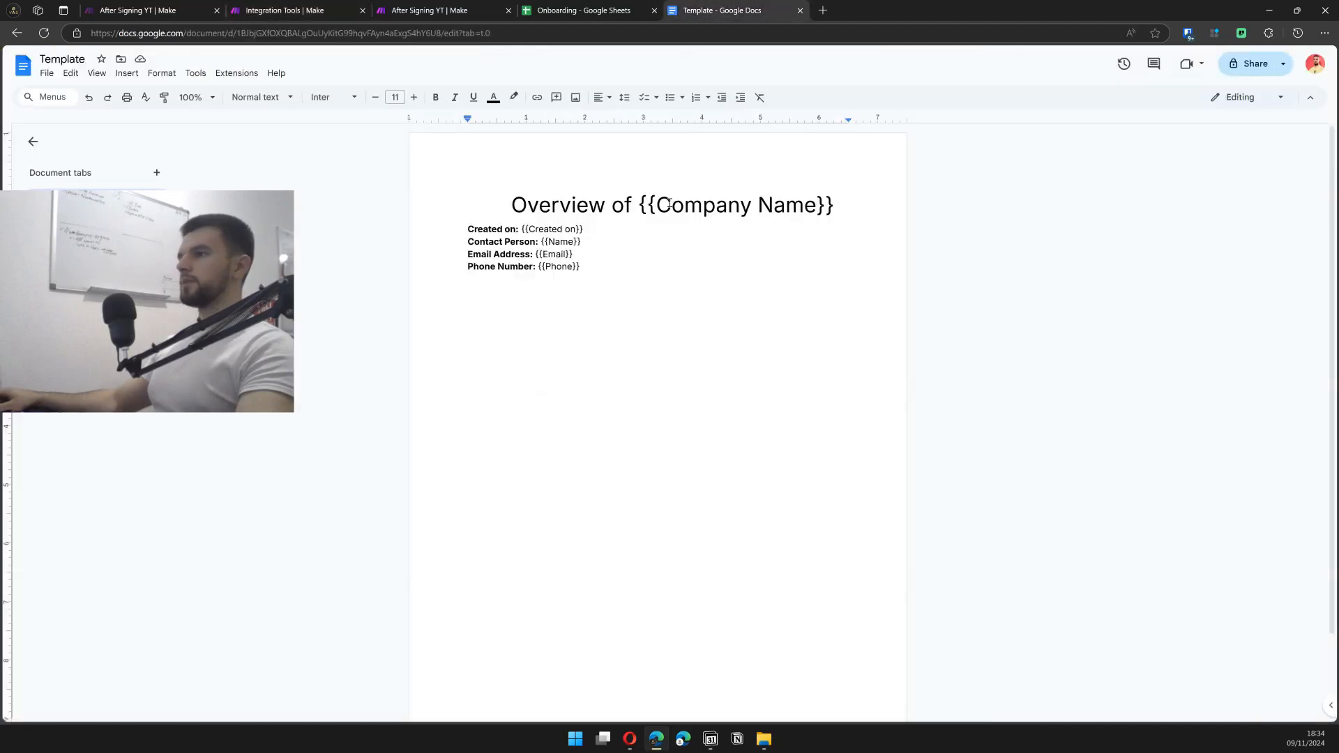
pyautogui.click(237, 6)
pyautogui.click(773, 352)
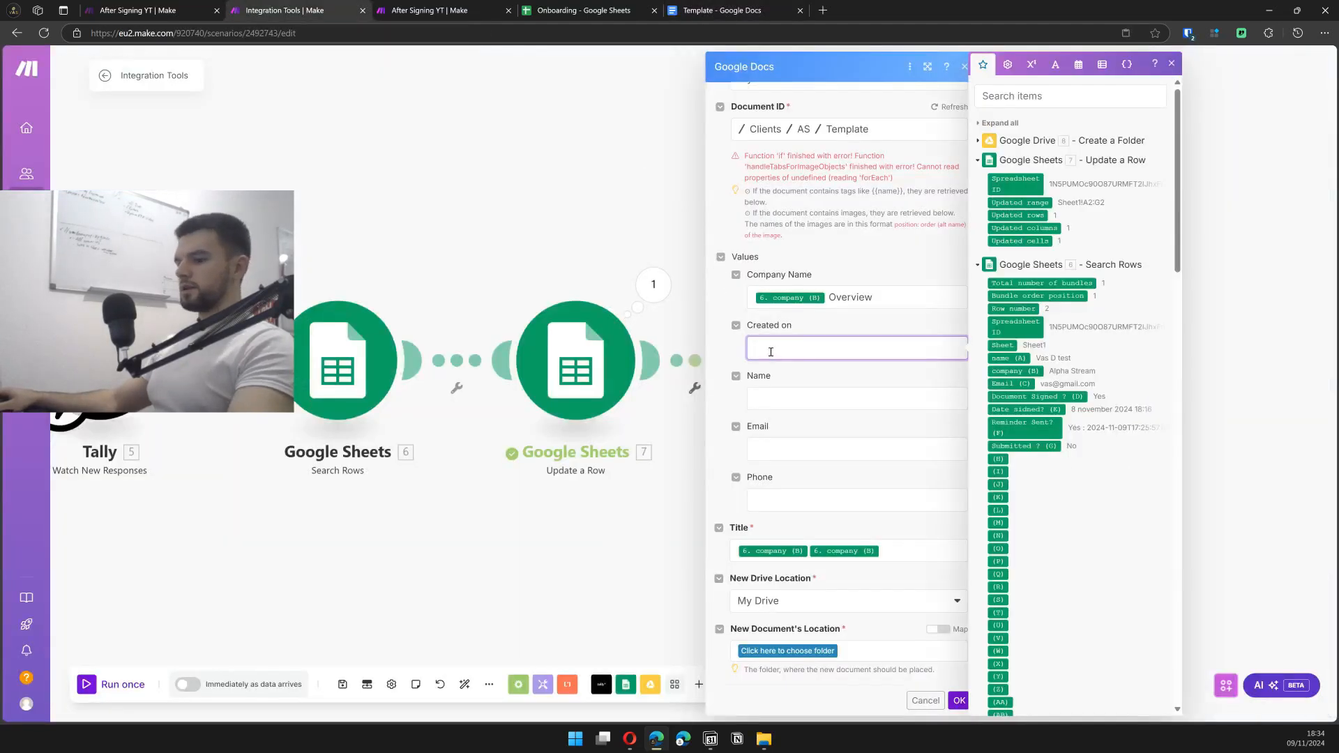
pyautogui.write('@now')
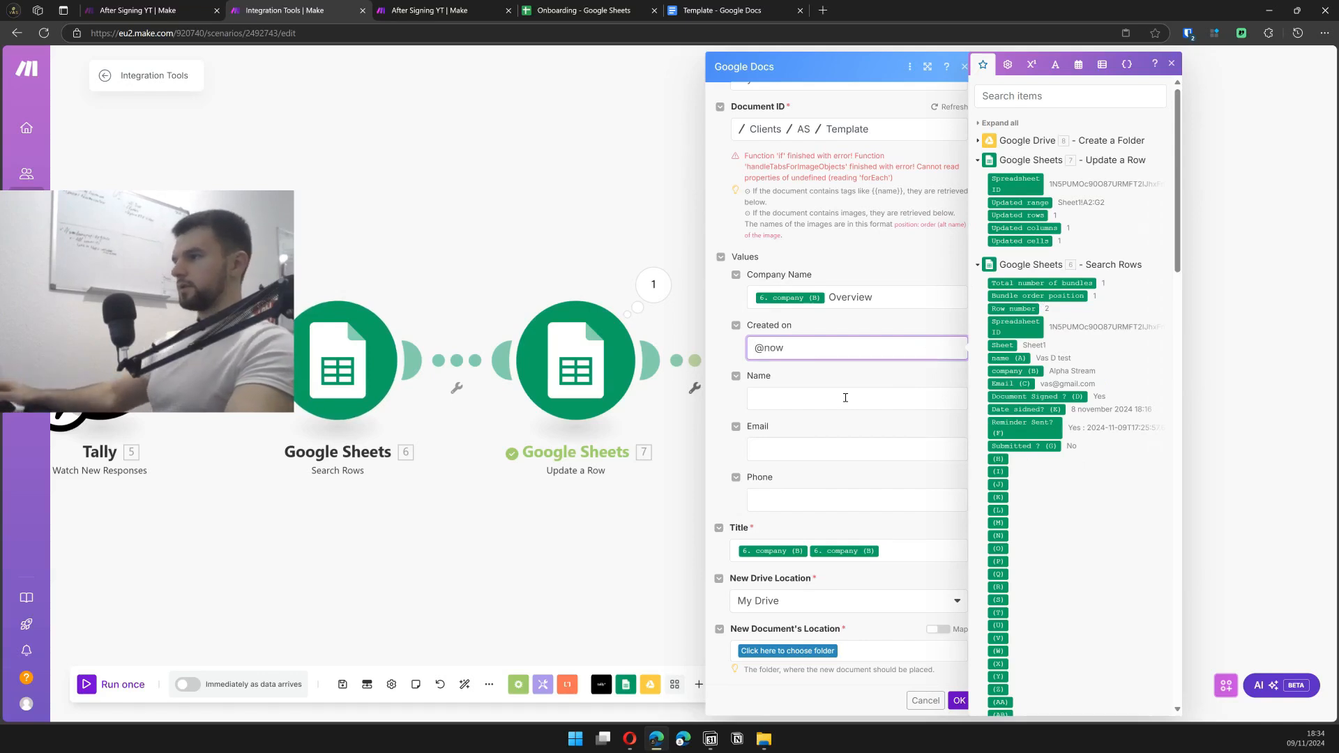
pyautogui.click(845, 397)
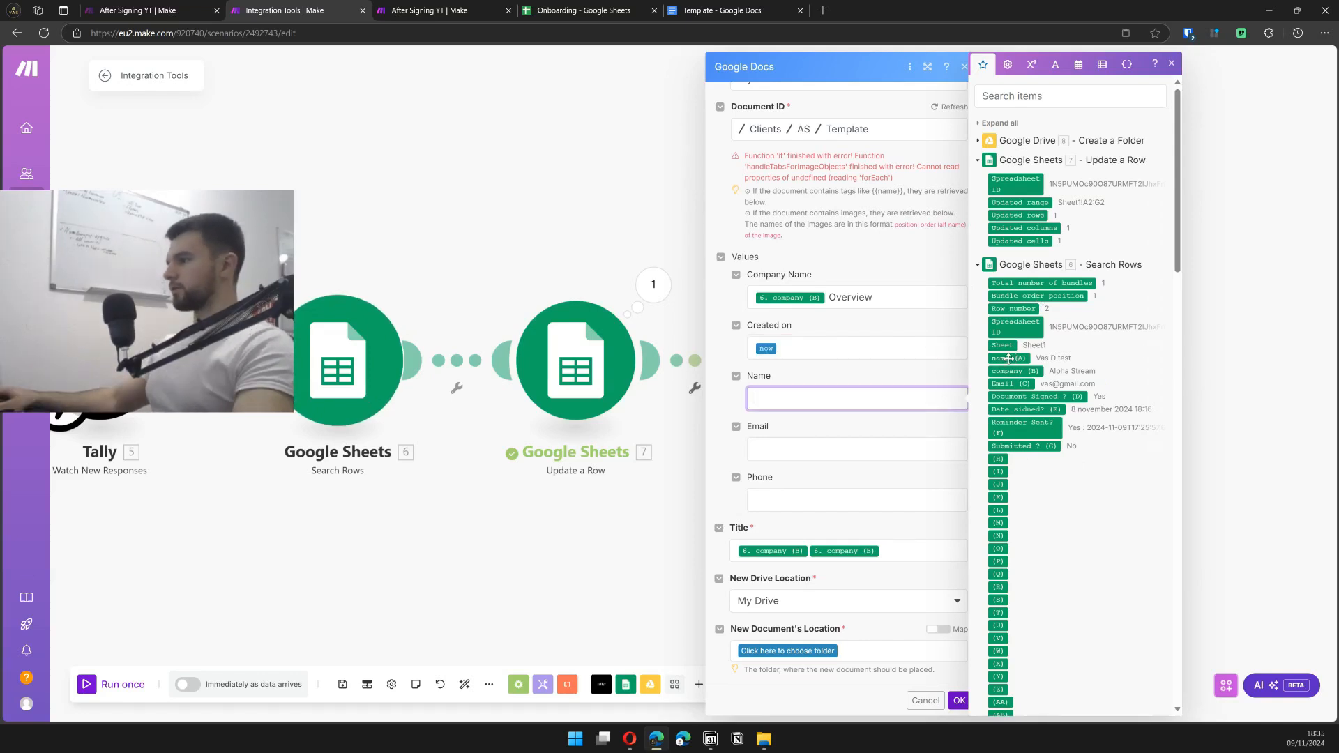
pyautogui.moveTo(1008, 359); pyautogui.dragTo(851, 398)
pyautogui.press('Tab')
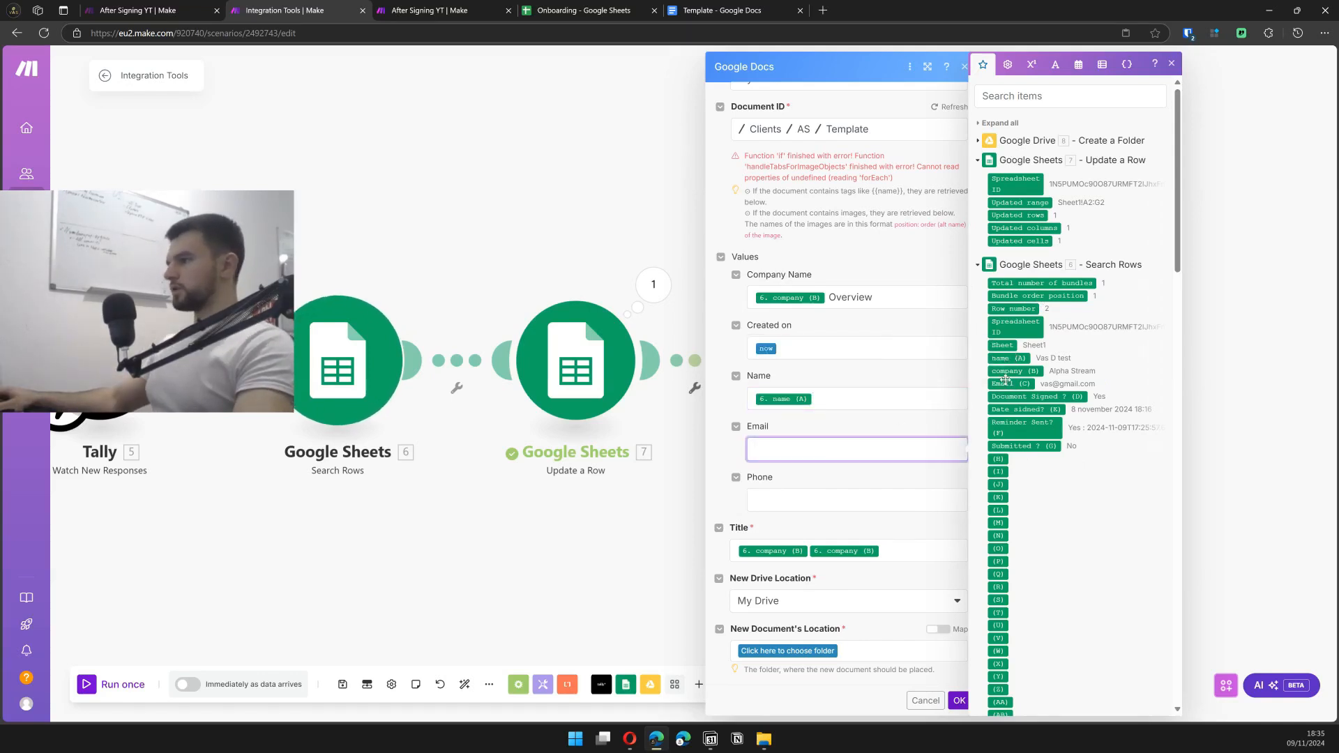
pyautogui.click(1005, 383)
pyautogui.click(828, 494)
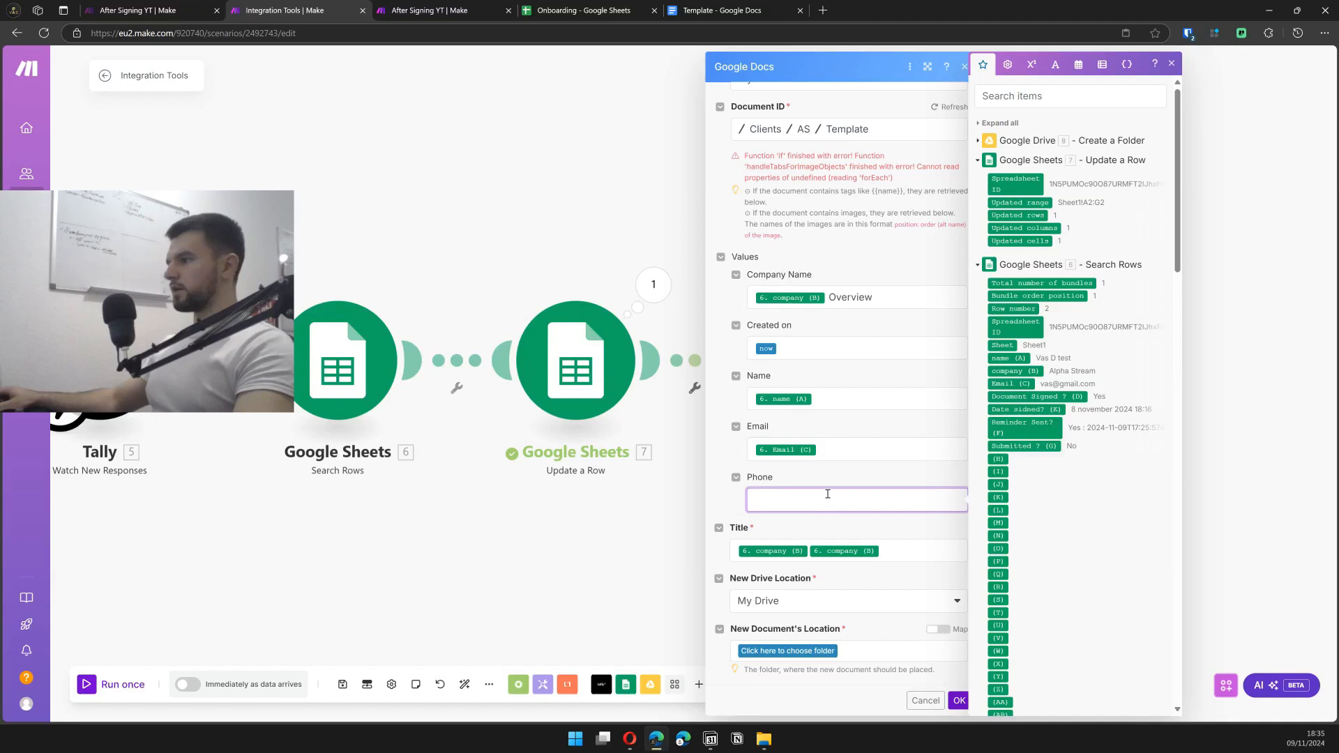
pyautogui.click(904, 471)
# - Fix the document Title to the company plus 'Overview'
pyautogui.hotkey('ctrl', 'z')
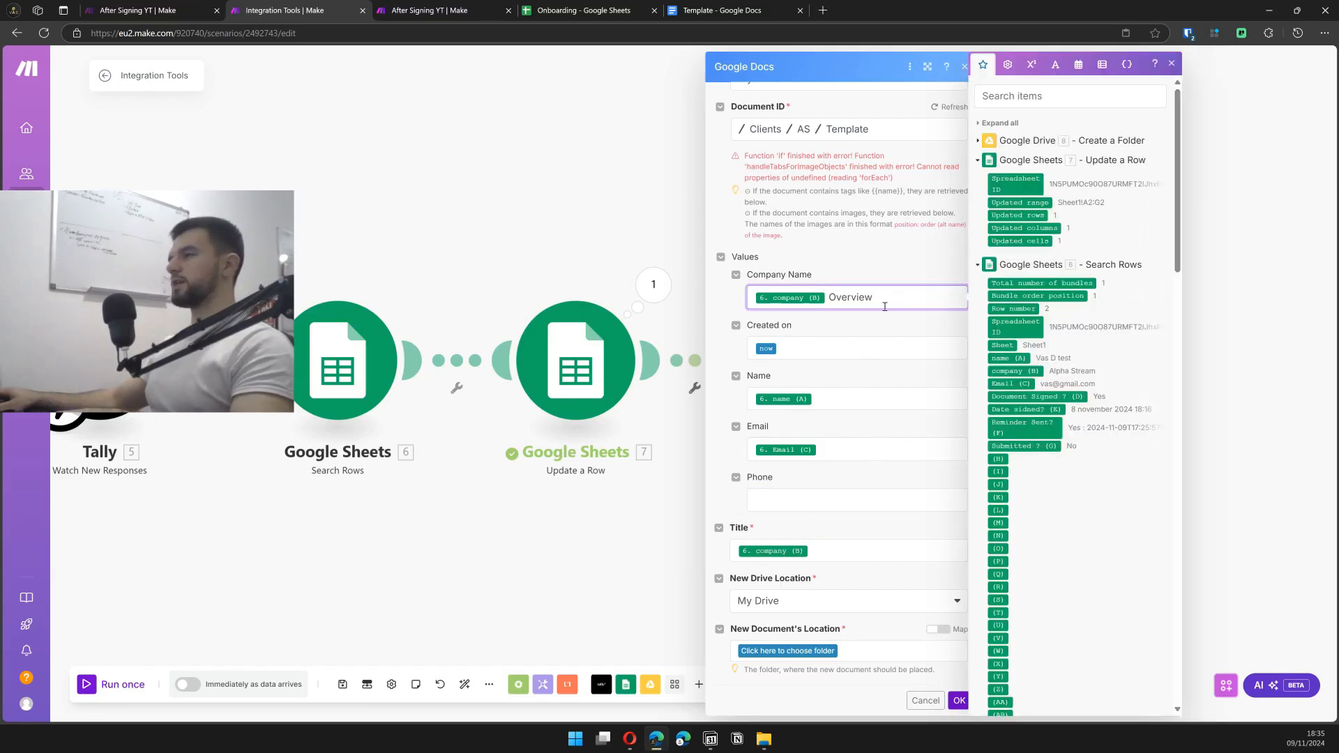
pyautogui.press('BackSpace')
pyautogui.press('BackSpace')
pyautogui.press('BackSpace')
pyautogui.press('BackSpace')
pyautogui.press('BackSpace')
pyautogui.press('BackSpace')
pyautogui.press('BackSpace')
pyautogui.press('BackSpace')
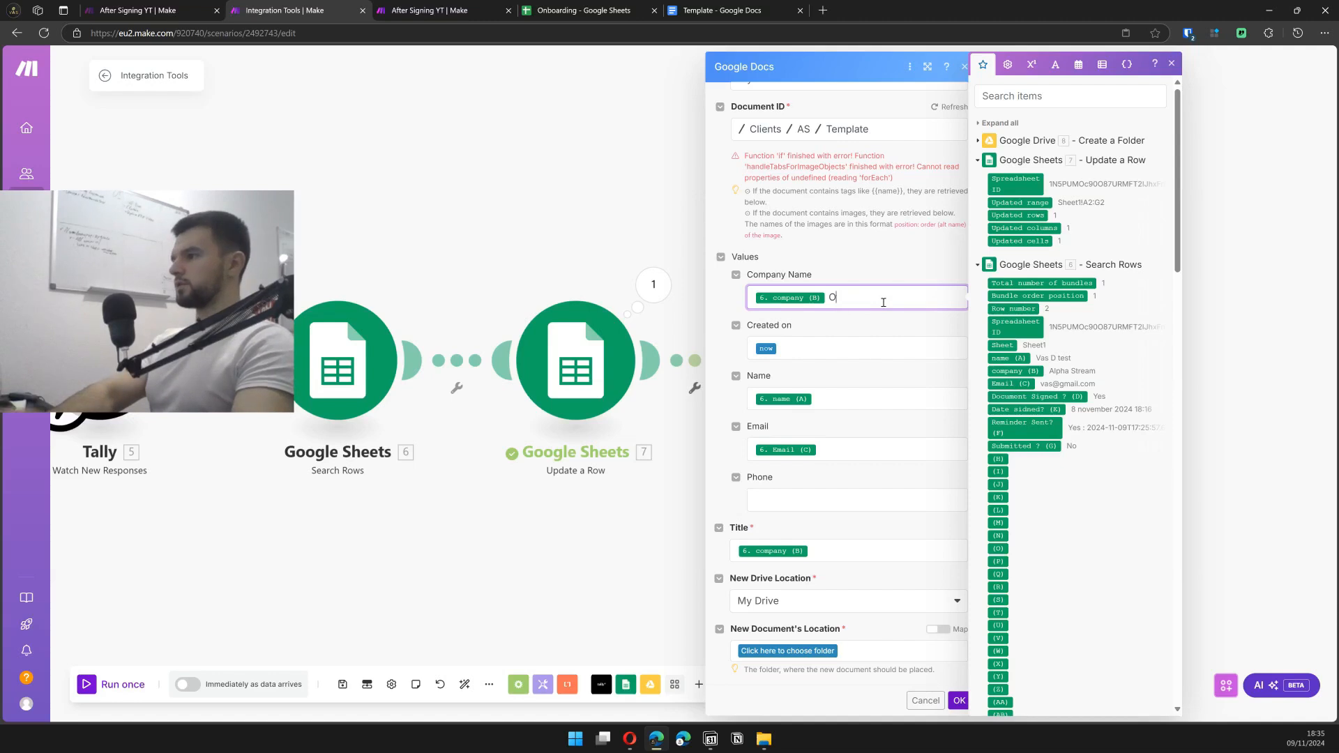
pyautogui.click(837, 554)
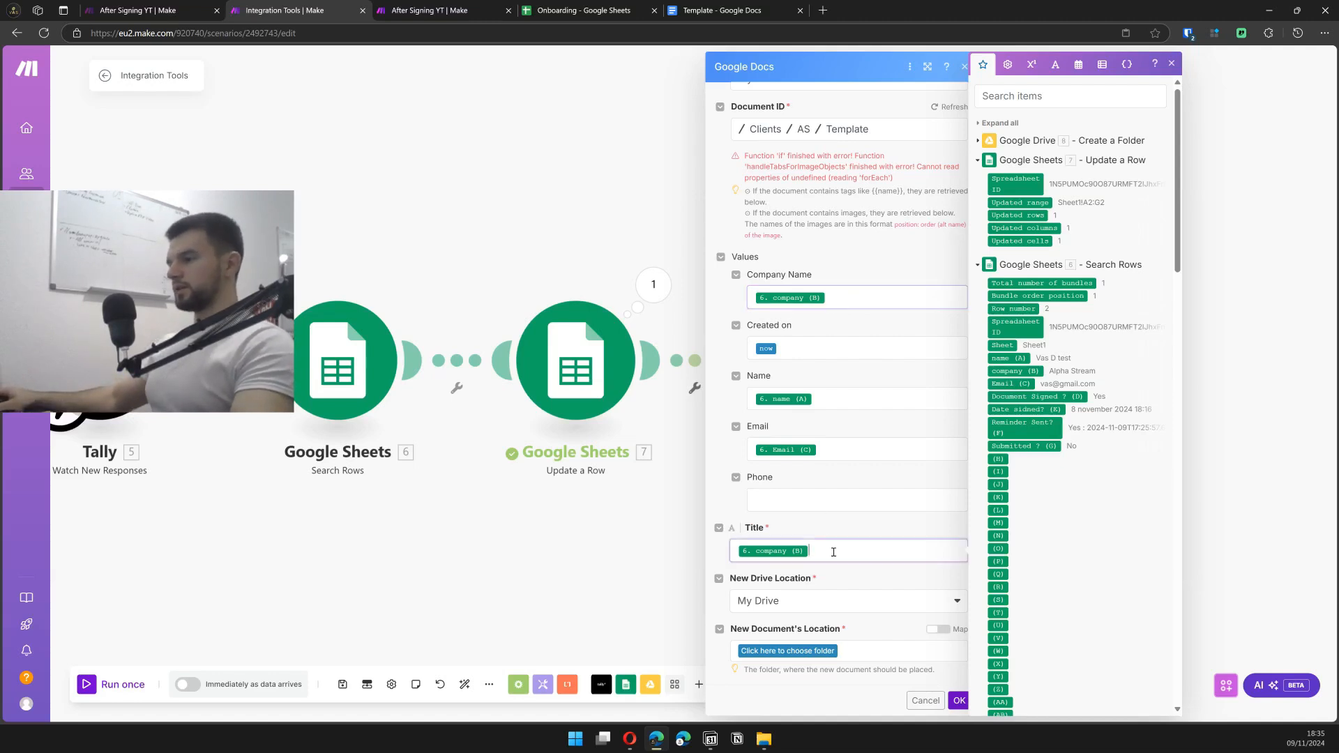
pyautogui.write('Ov')
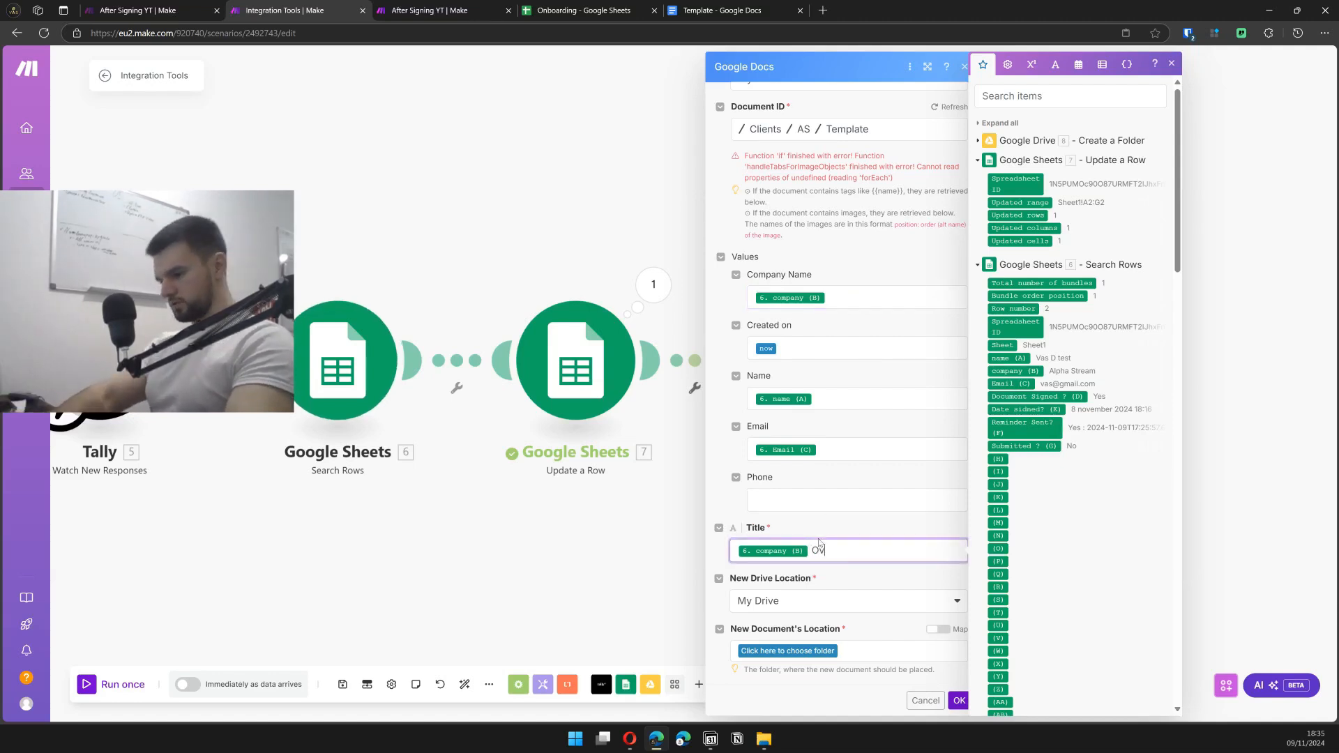
pyautogui.write('erview')
pyautogui.press('BackSpace')
pyautogui.press('BackSpace')
pyautogui.write('view')
pyautogui.click(914, 629)
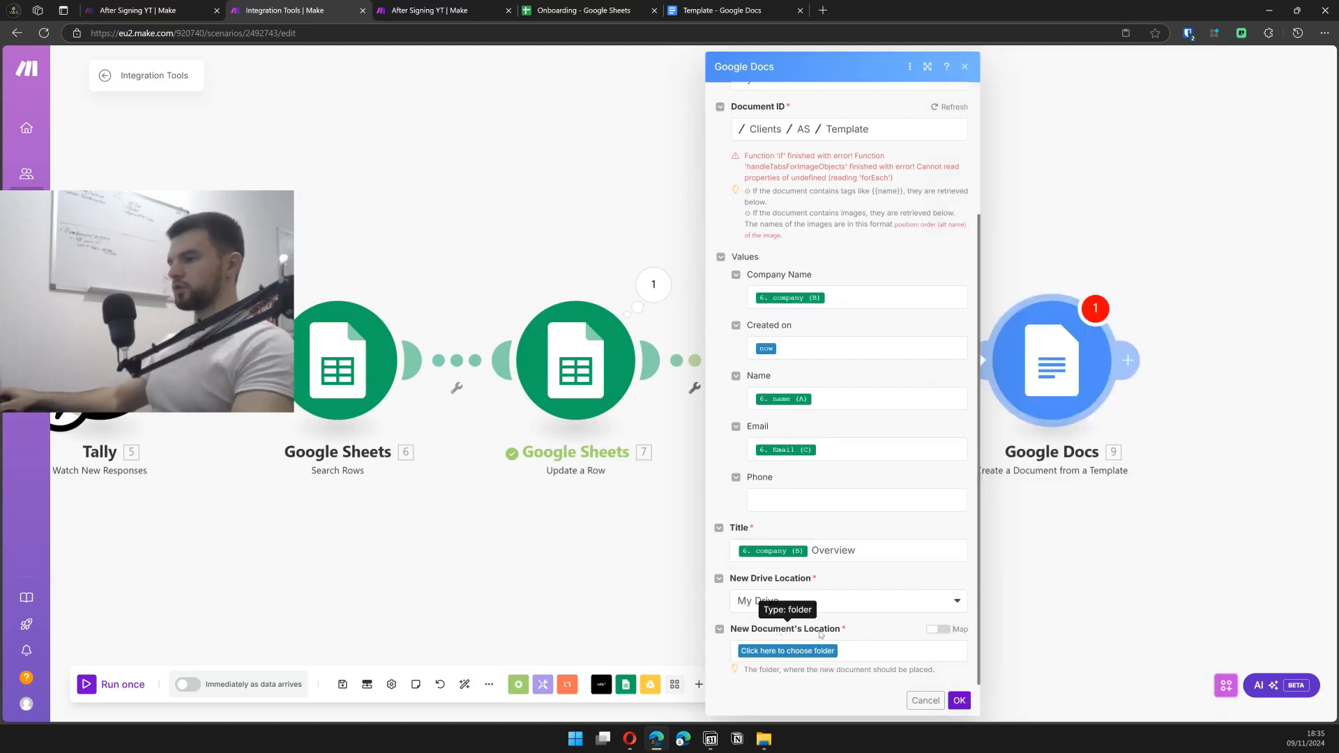
# - Map the document location to the new folder's ID and save the Docs settings
pyautogui.click(939, 629)
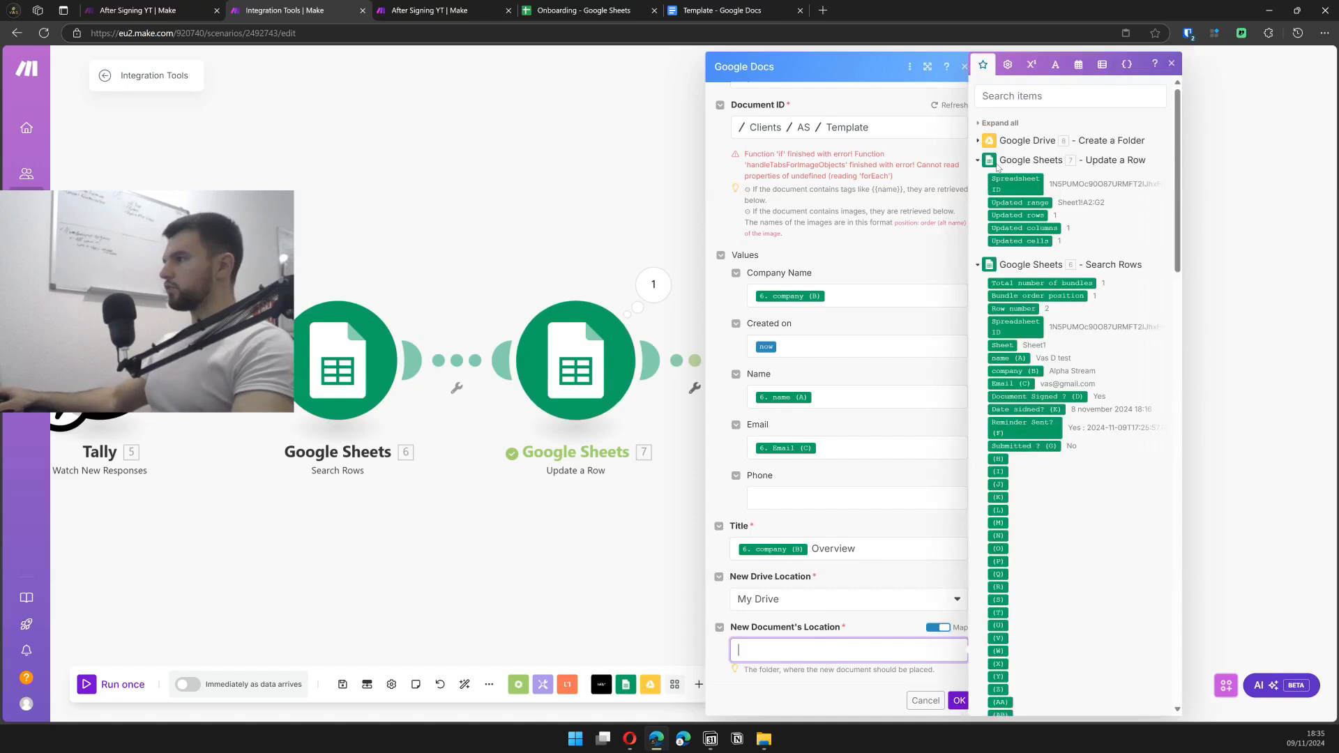
pyautogui.click(978, 142)
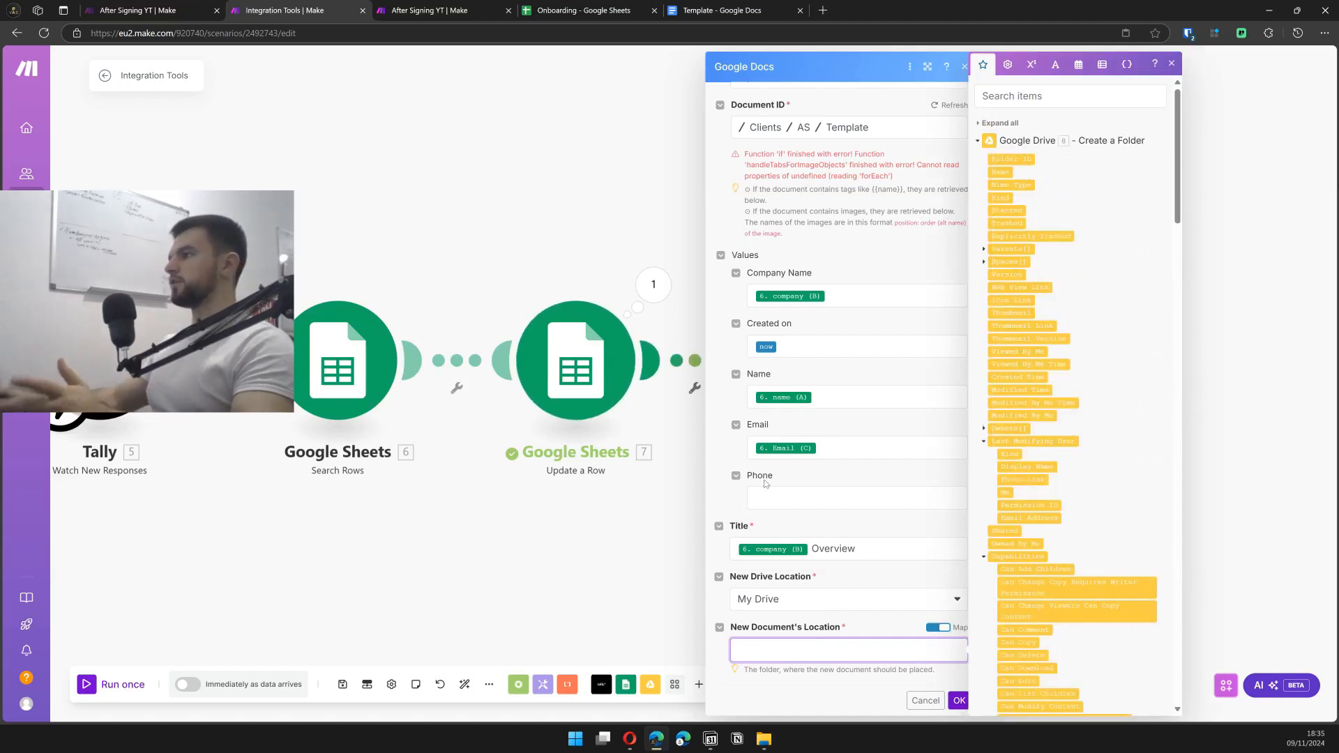
pyautogui.click(1009, 159)
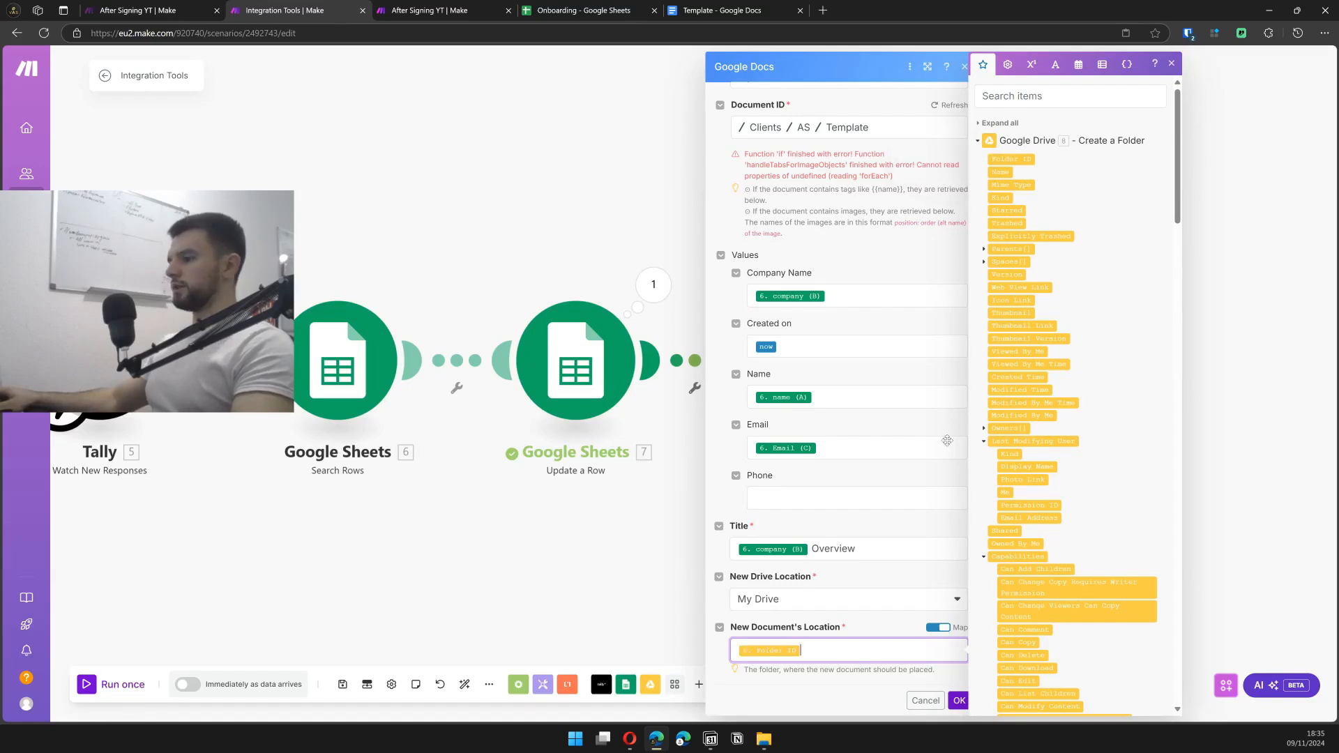
pyautogui.click(959, 700)
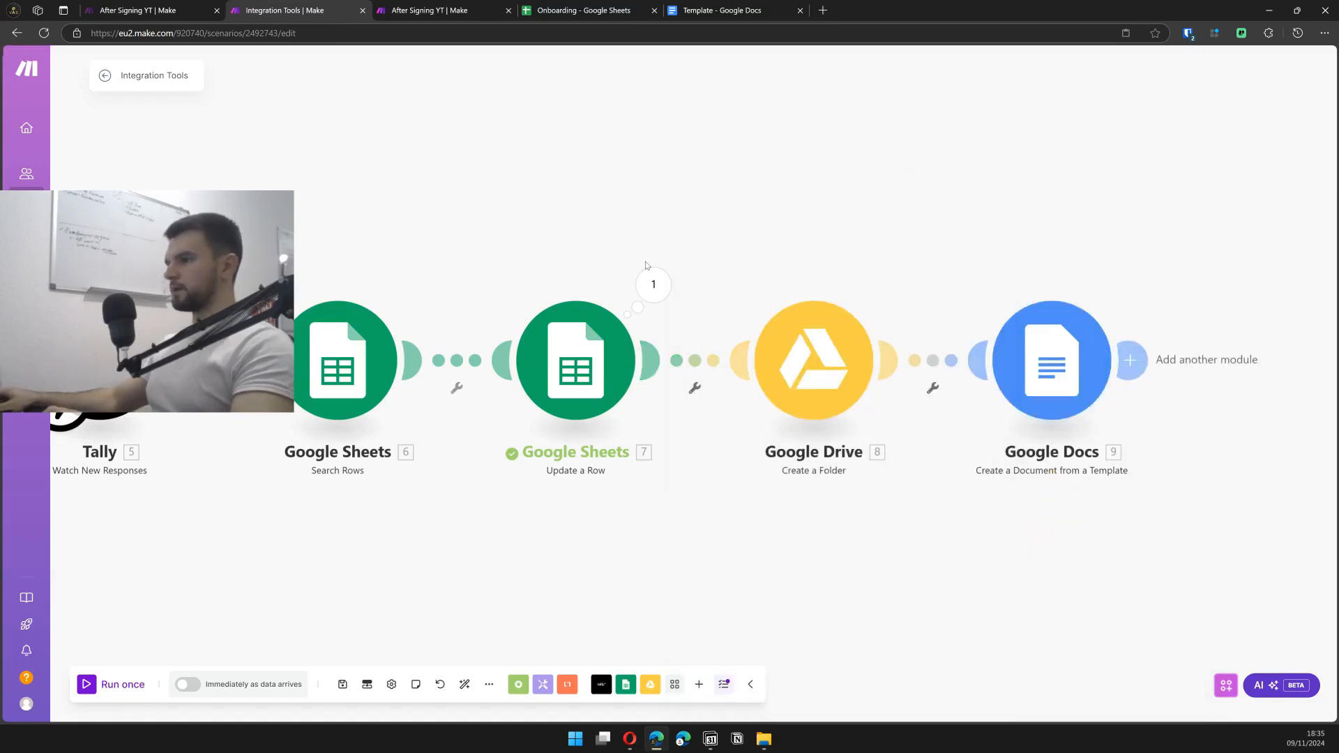
# - Run the folder-creation step alone with test company Alpha Stream and copy the new folder ID
pyautogui.moveTo(673, 185); pyautogui.dragTo(576, 177)
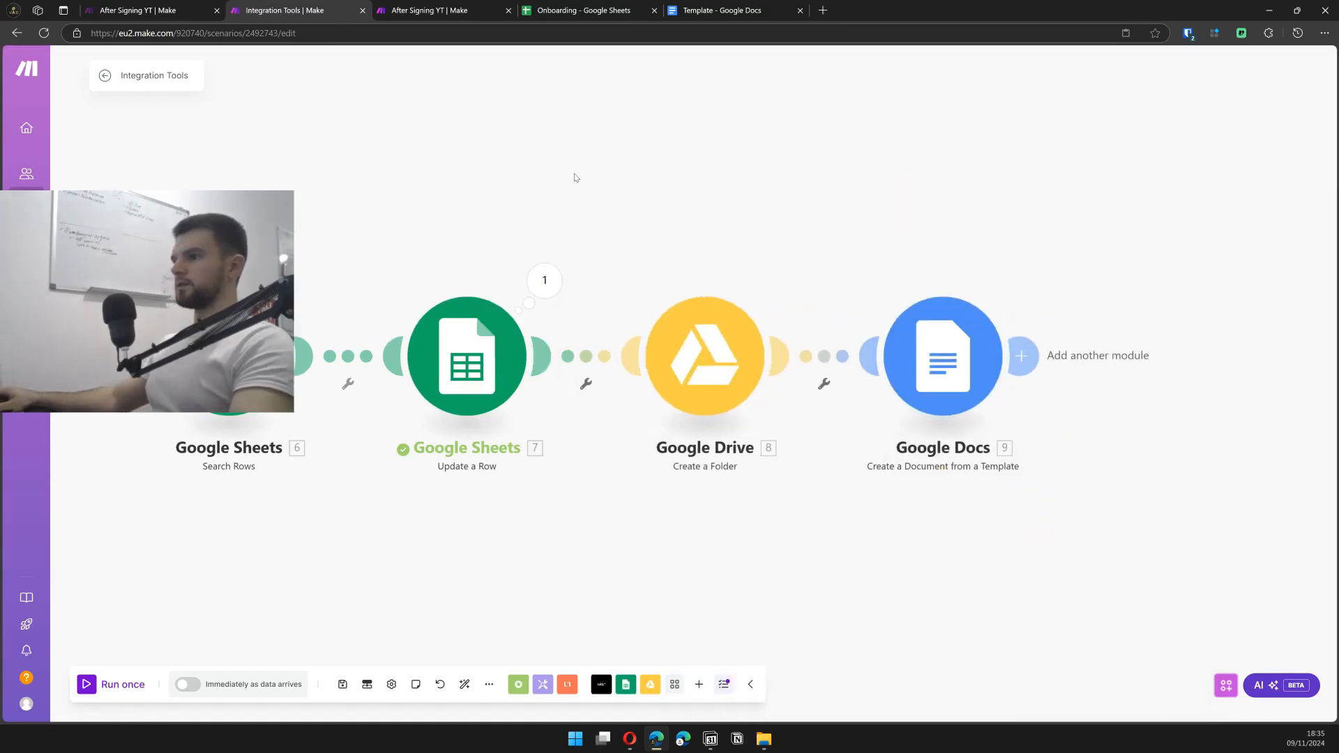
pyautogui.rightClick(706, 340)
pyautogui.click(747, 365)
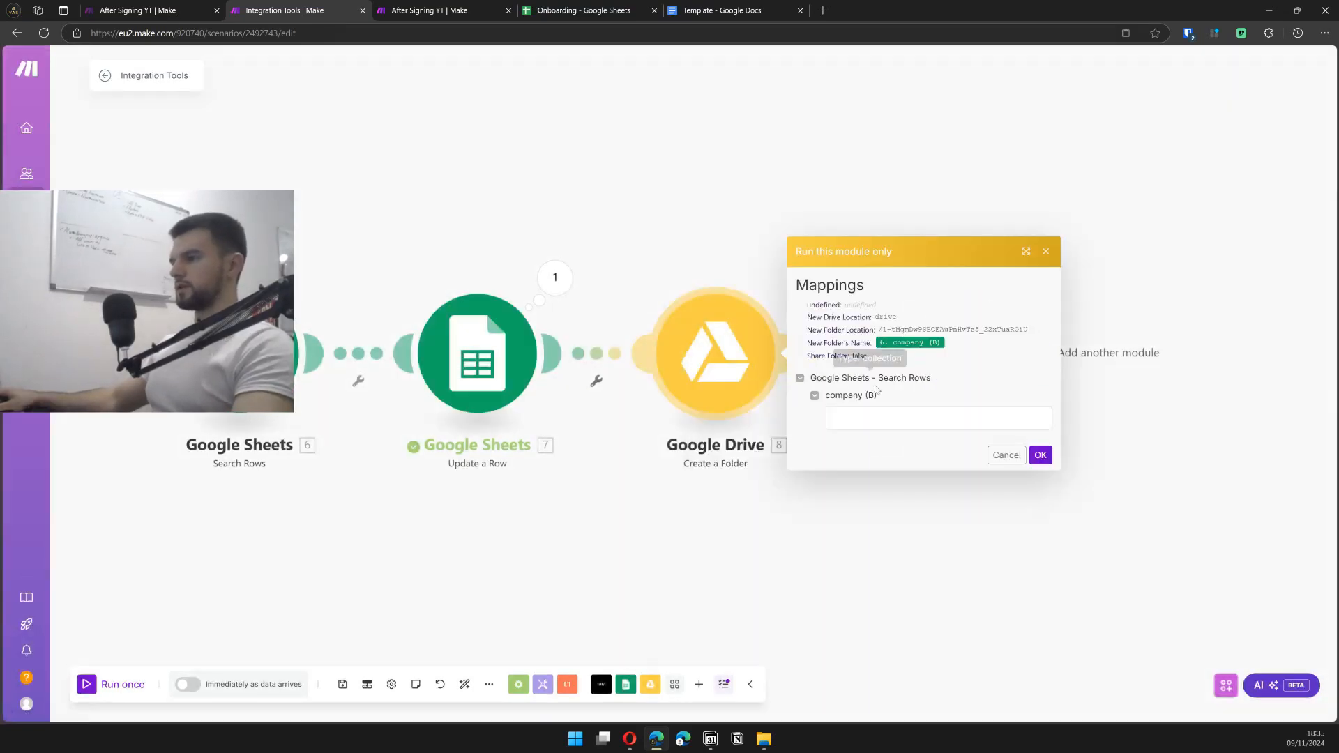
pyautogui.click(877, 417)
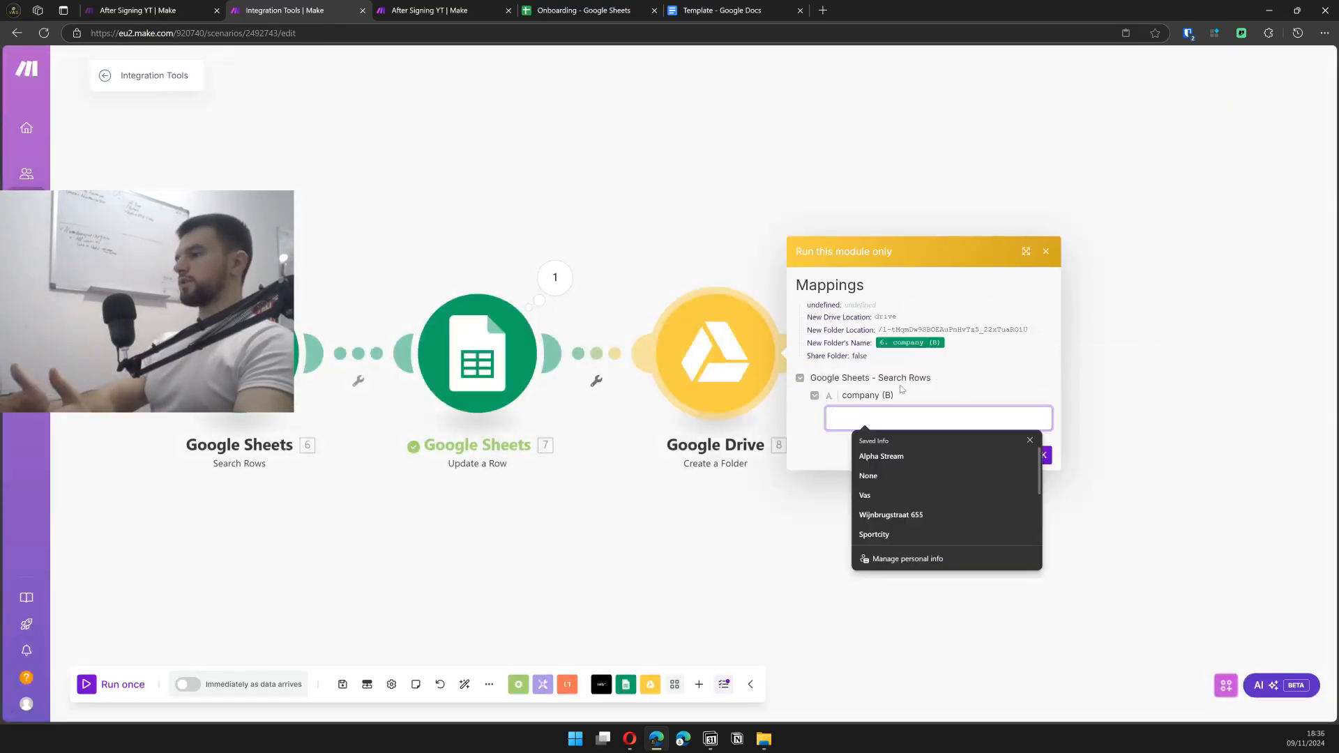
pyautogui.click(954, 454)
pyautogui.write('1')
pyautogui.hotkey('ctrl', 'a')
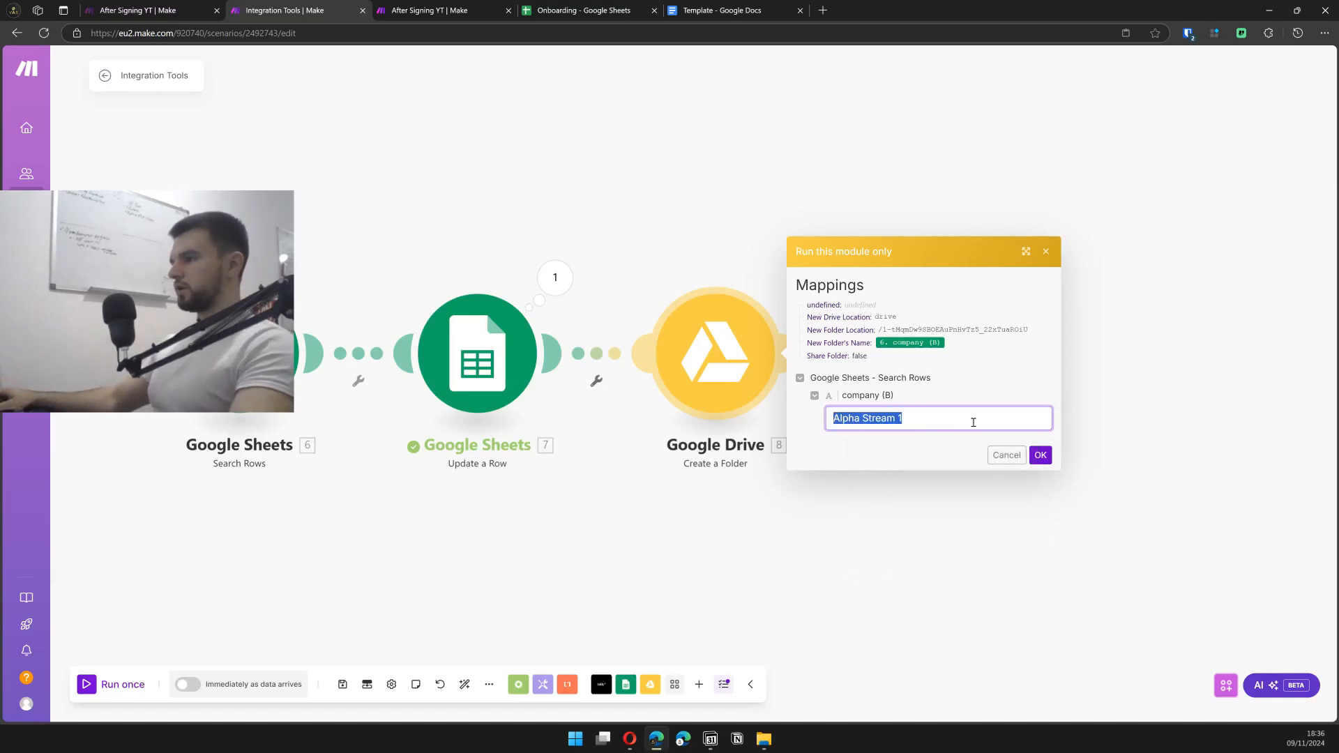
pyautogui.click(1040, 455)
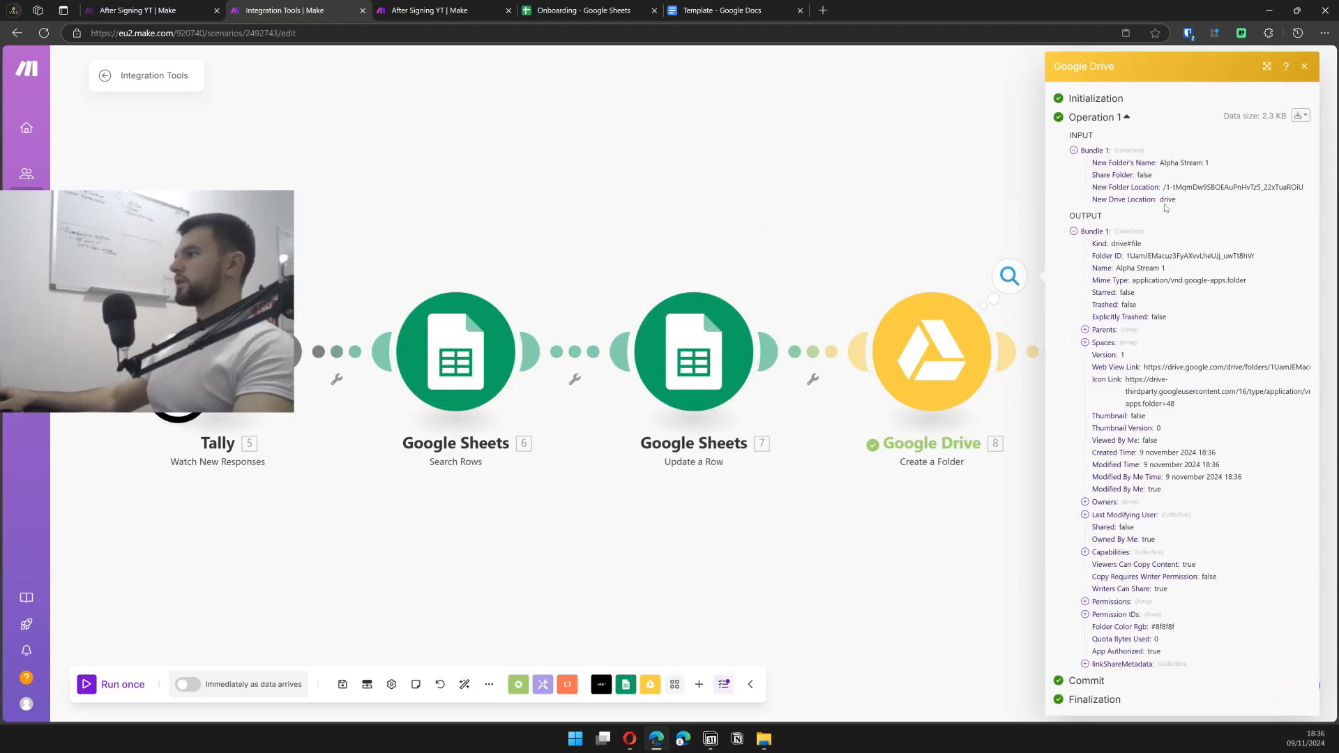
pyautogui.doubleClick(1172, 256)
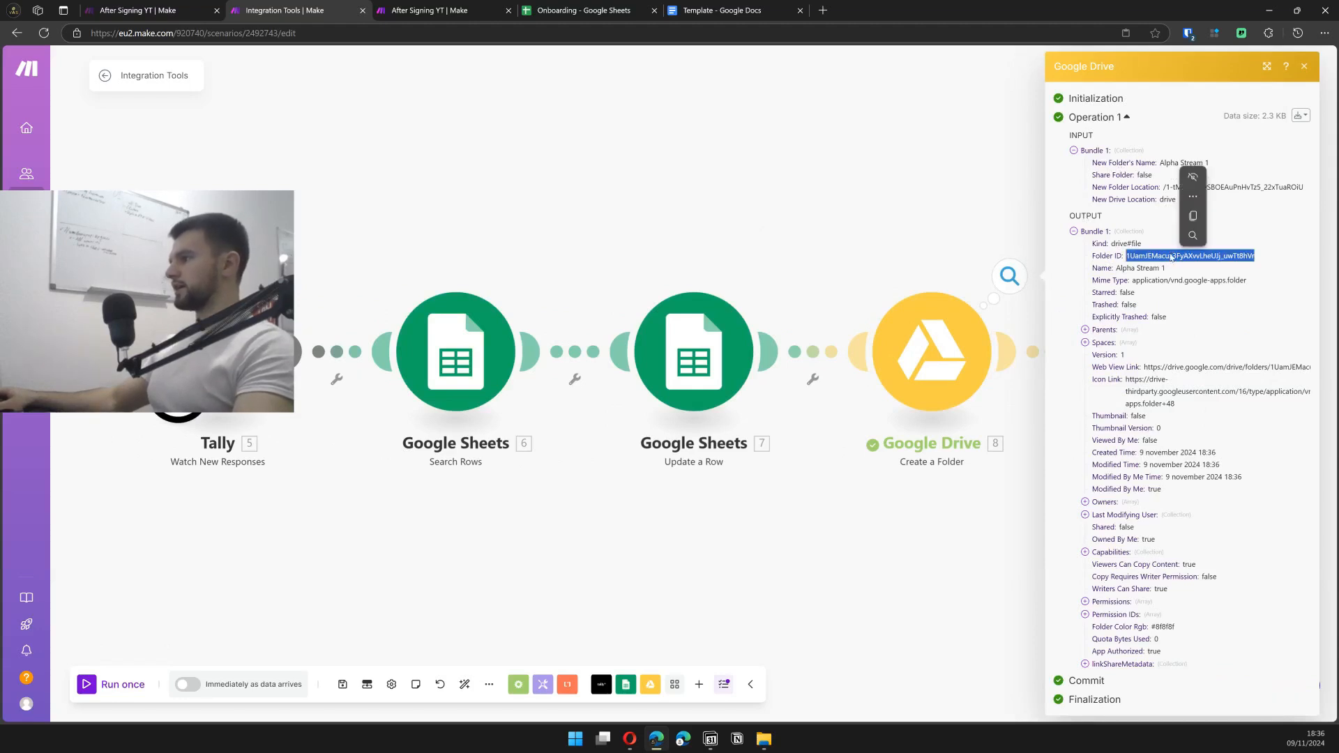
pyautogui.hotkey('ctrl', 'c')
# - Run the Docs template step alone using the pasted folder ID as test input
pyautogui.moveTo(947, 196); pyautogui.dragTo(783, 196)
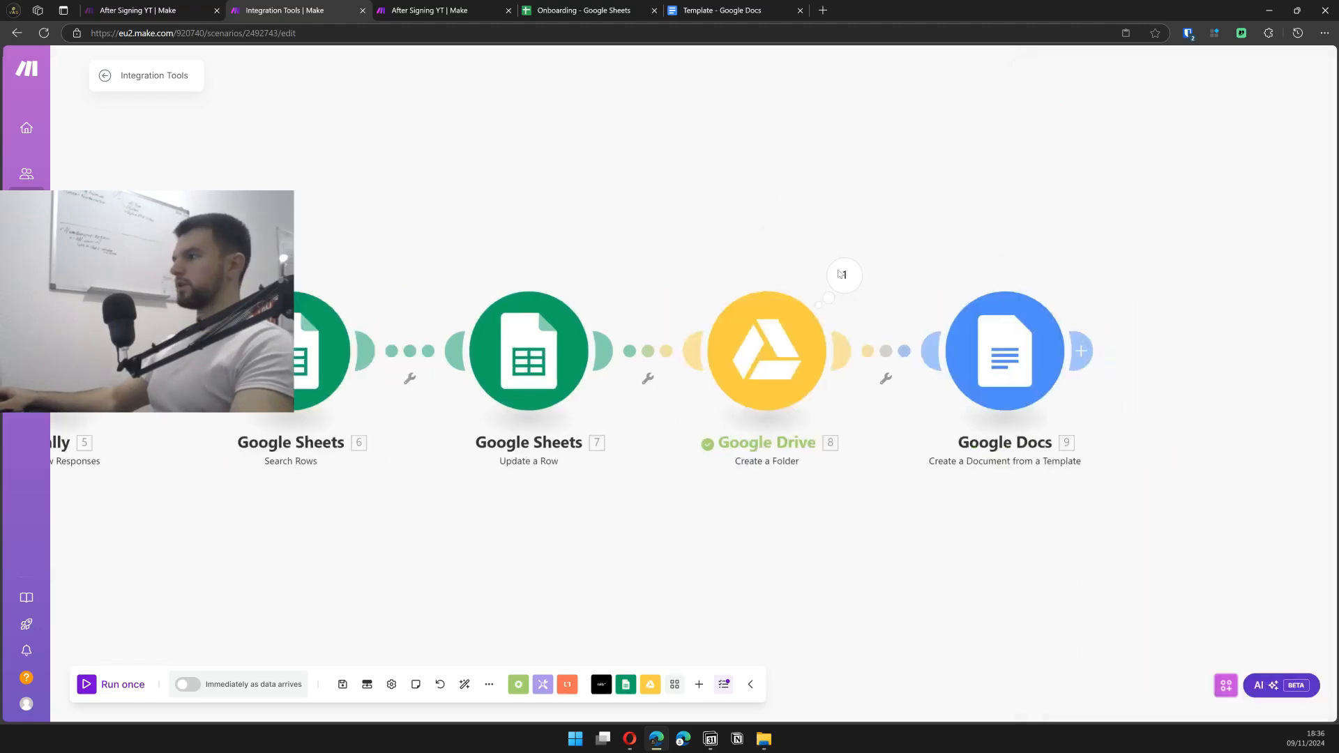
pyautogui.rightClick(984, 350)
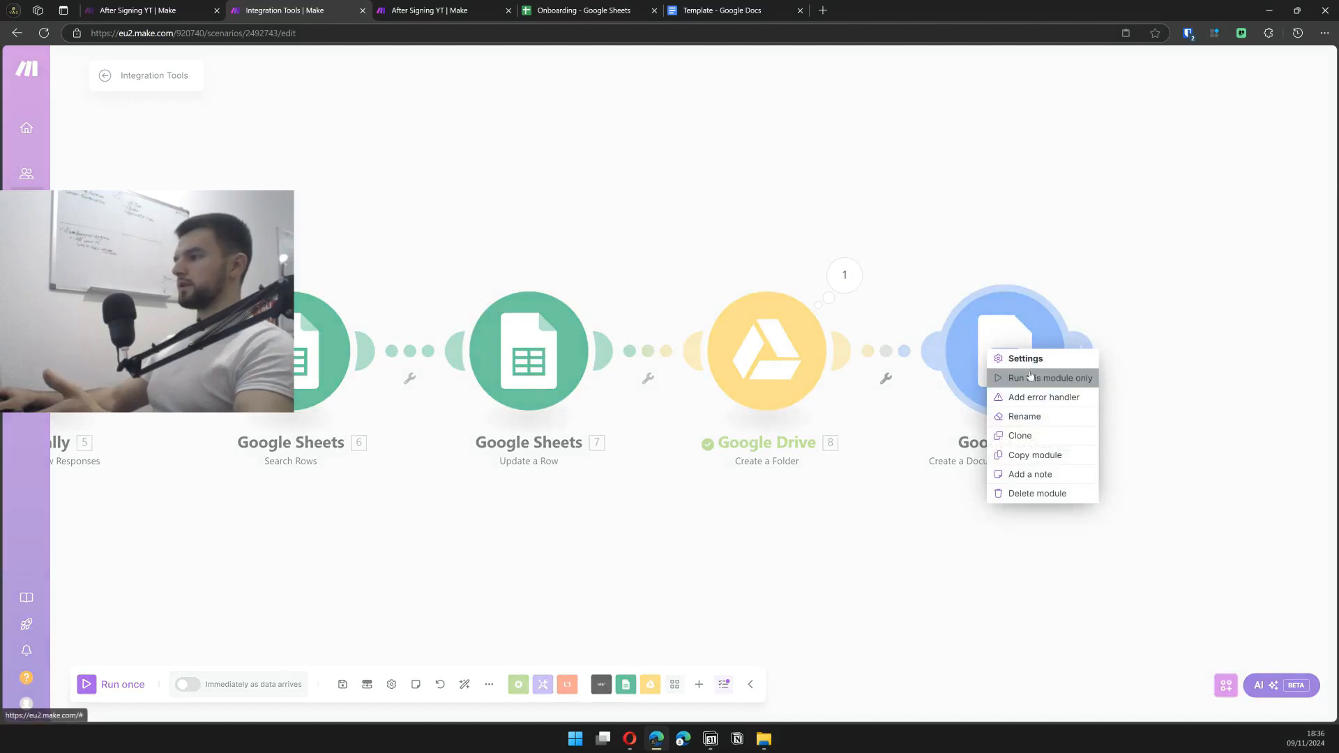
pyautogui.click(1028, 376)
pyautogui.click(1122, 525)
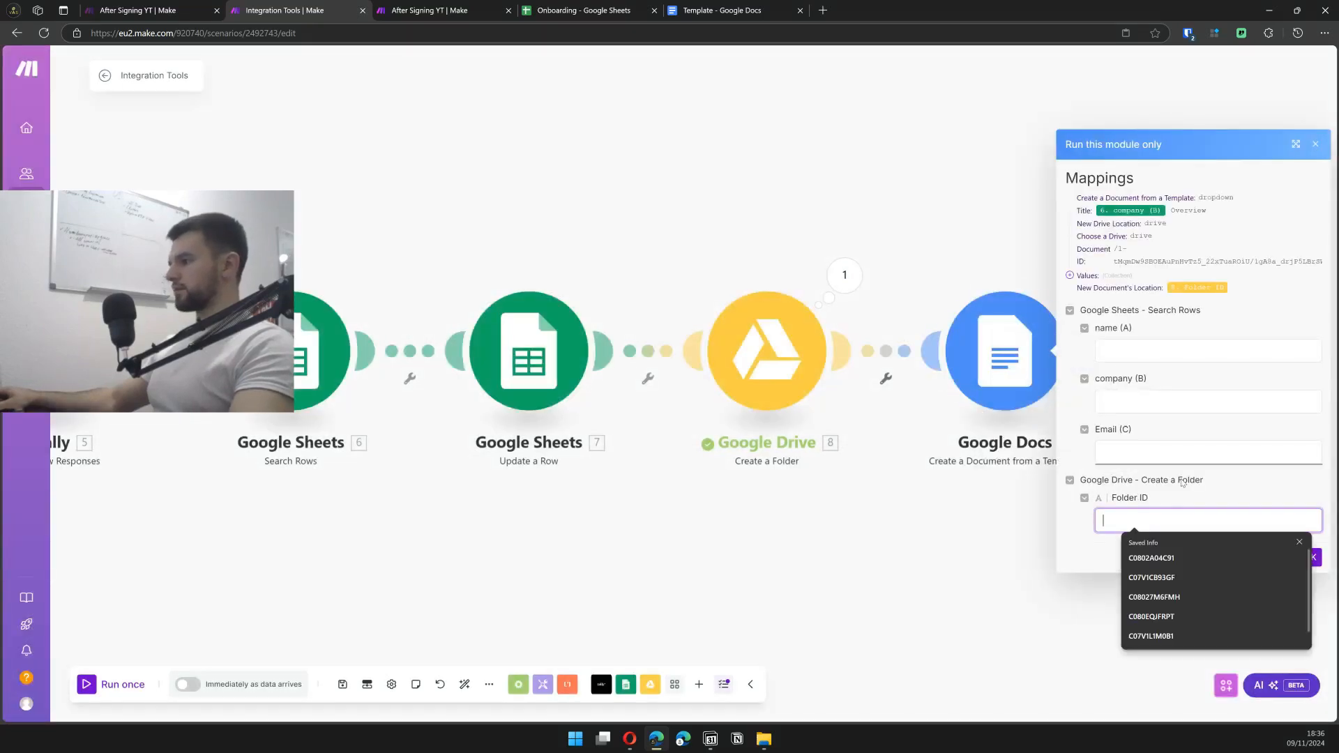
pyautogui.hotkey('ctrl', 'v')
pyautogui.click(1144, 356)
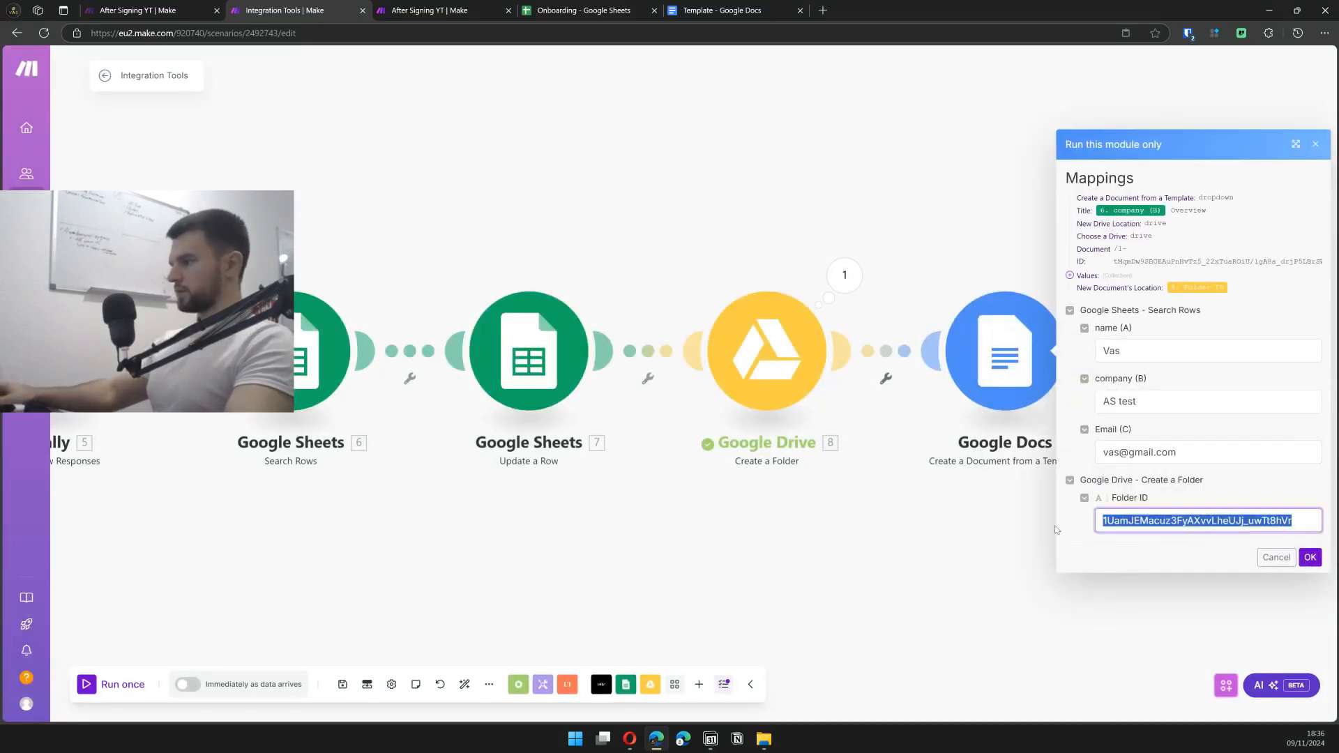
pyautogui.click(1309, 558)
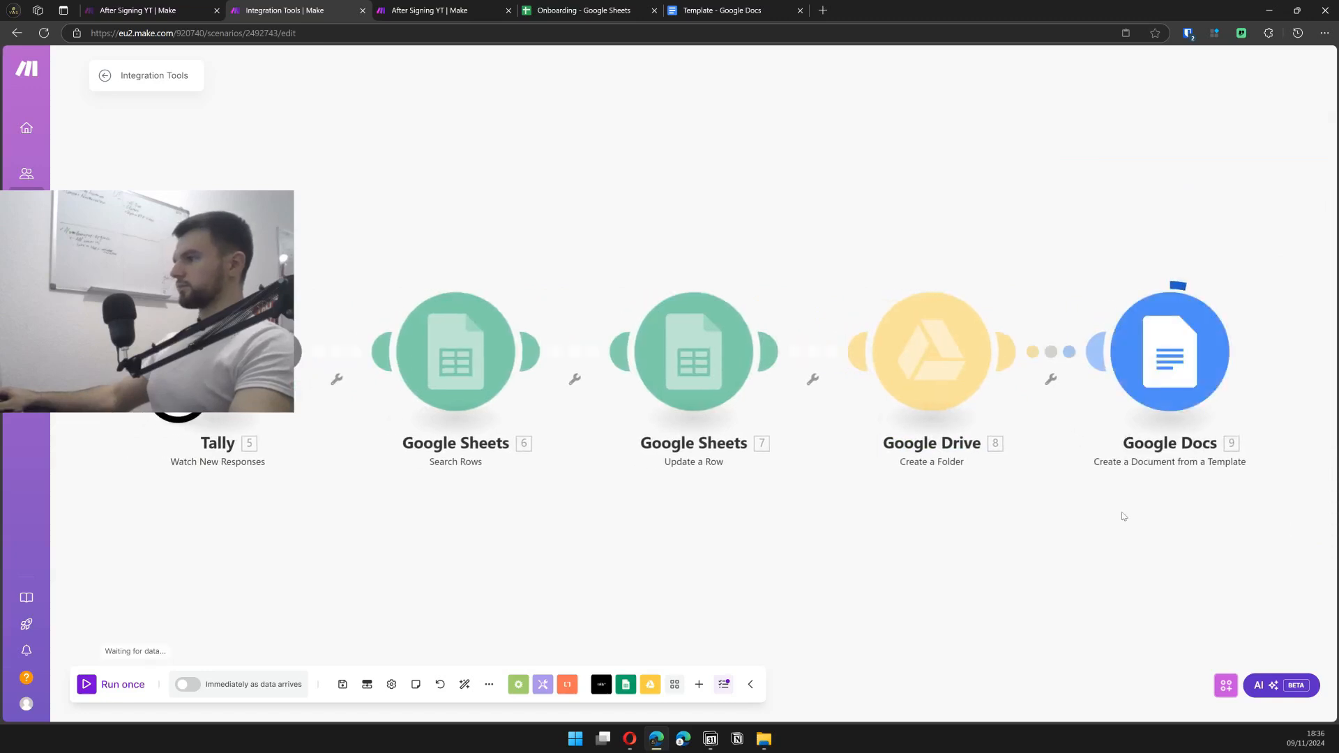
# - Copy the created document's web view link and paste it into a new browser tab
pyautogui.click(1248, 276)
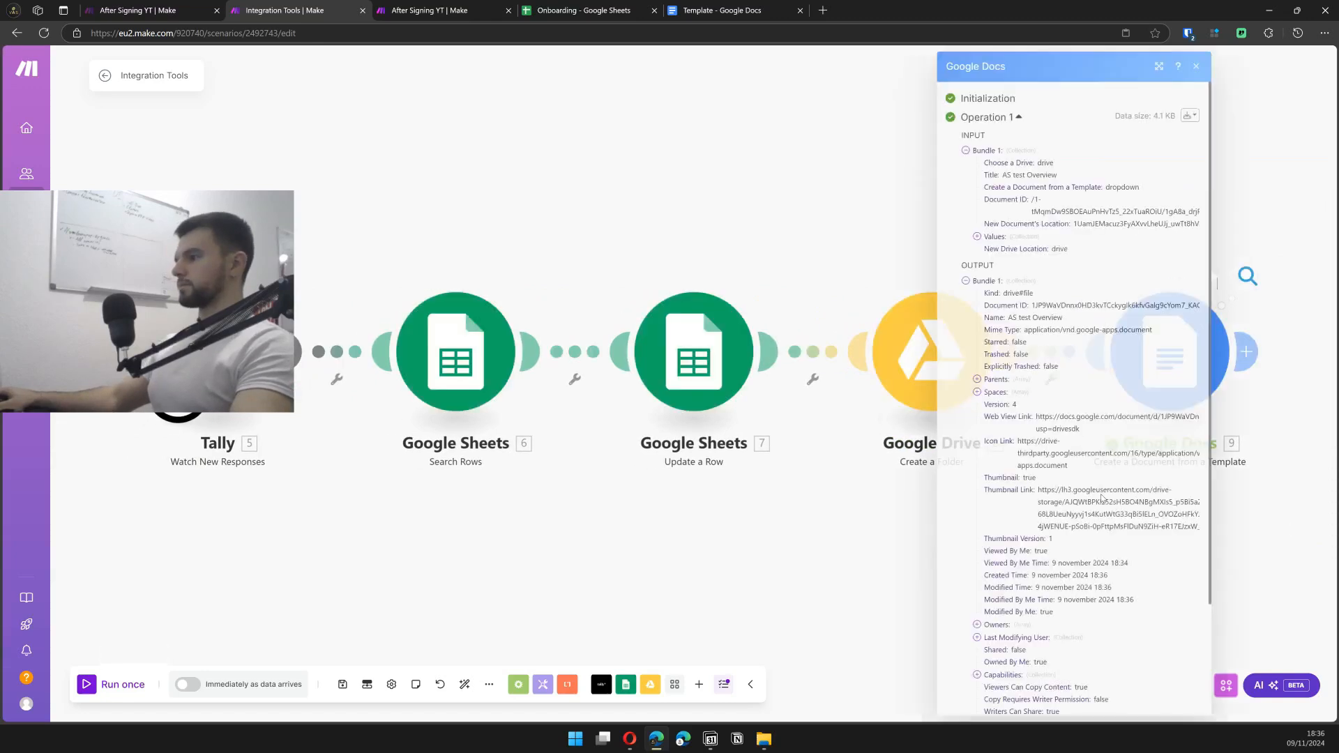
pyautogui.moveTo(1079, 429); pyautogui.dragTo(1038, 417)
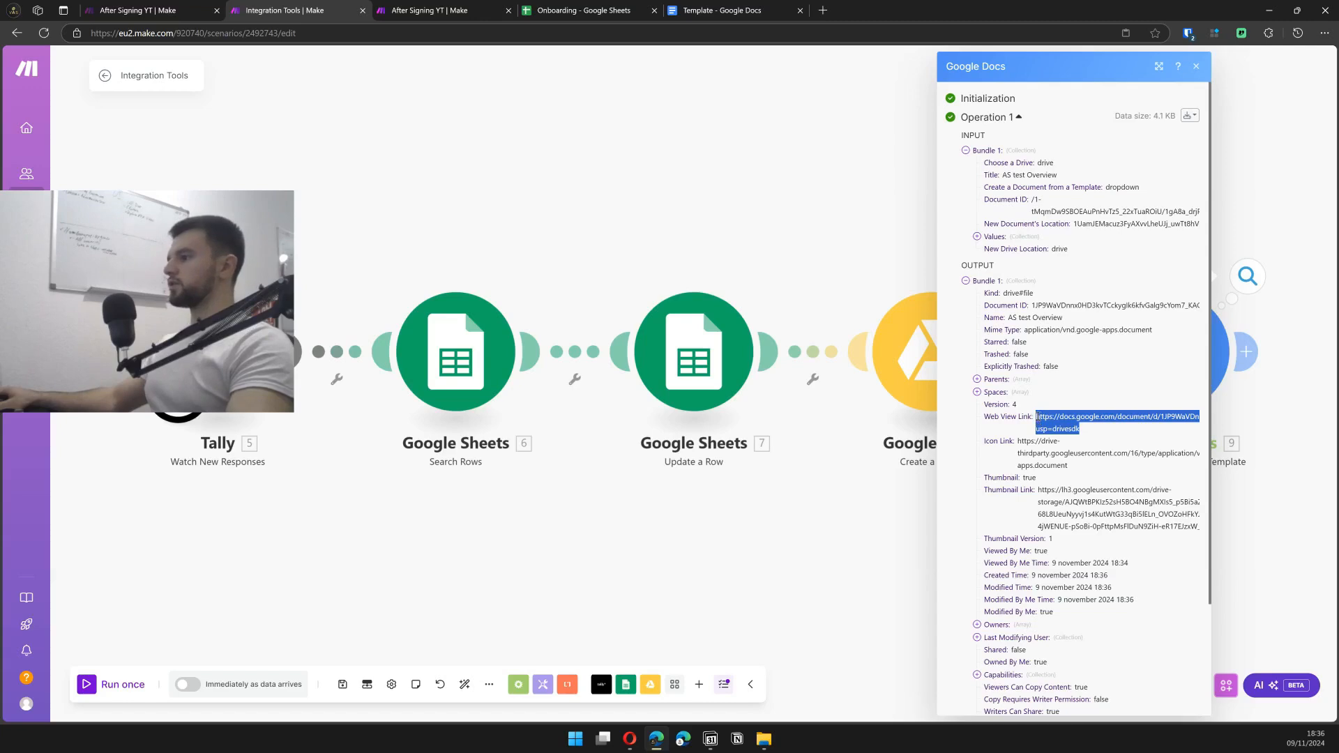
pyautogui.hotkey('ctrl', 'c')
pyautogui.hotkey('ctrl', 't')
pyautogui.hotkey('ctrl', 'v')
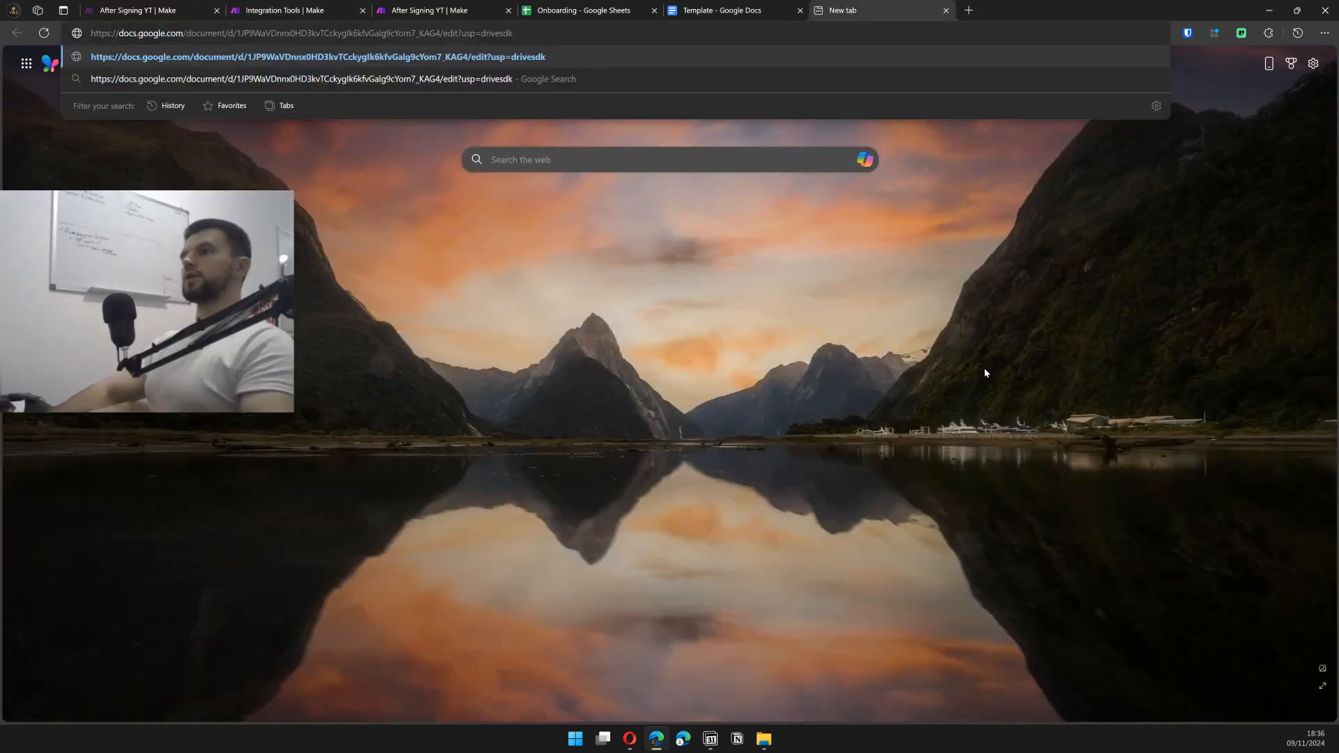
# - Check the AS test Overview doc: date, contact and email filled, Phone still {{Phone}}; return to Make
pyautogui.press('Return')
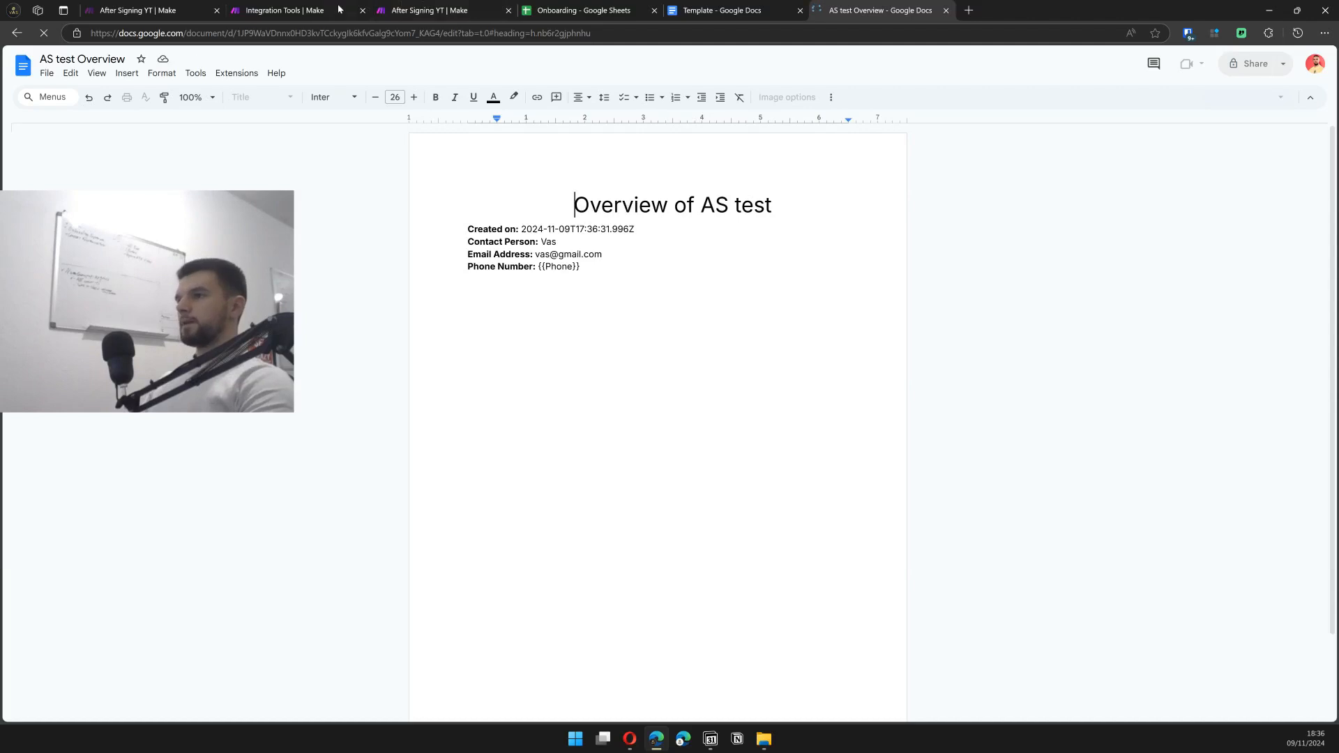
pyautogui.click(285, 10)
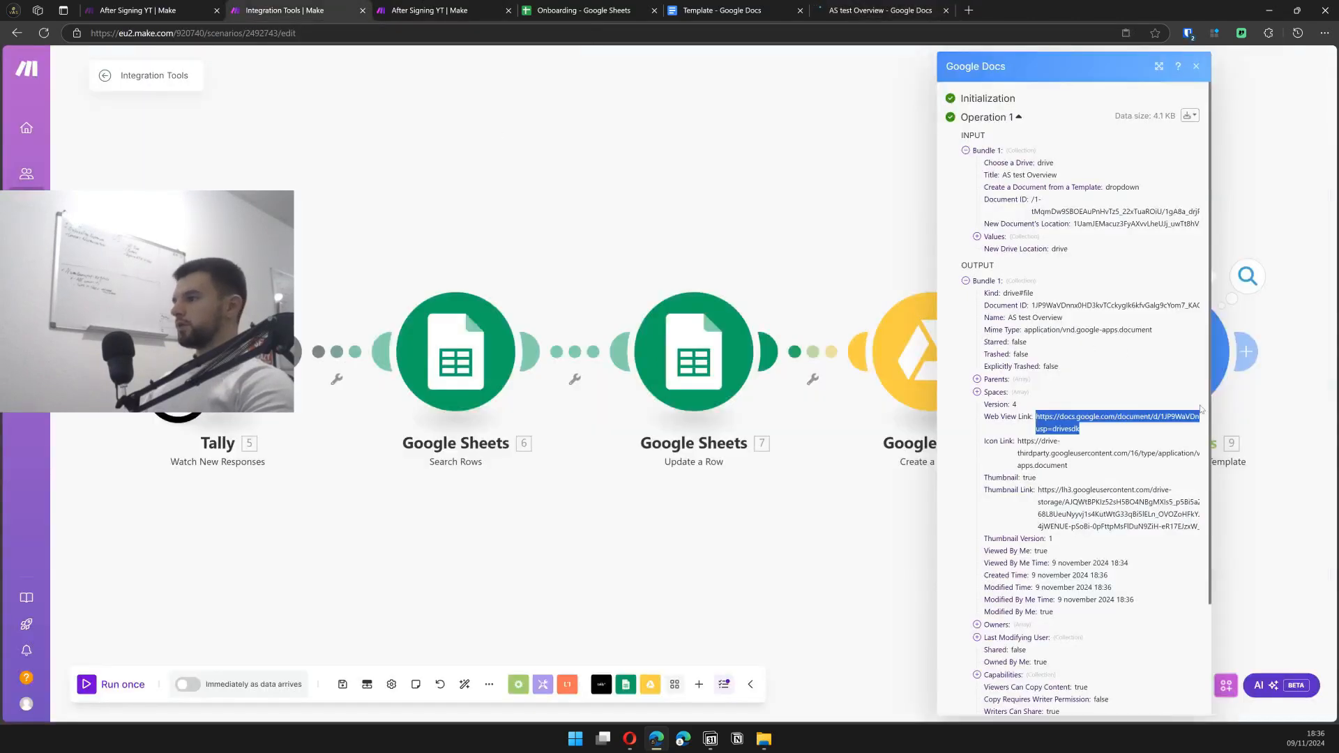
pyautogui.click(844, 12)
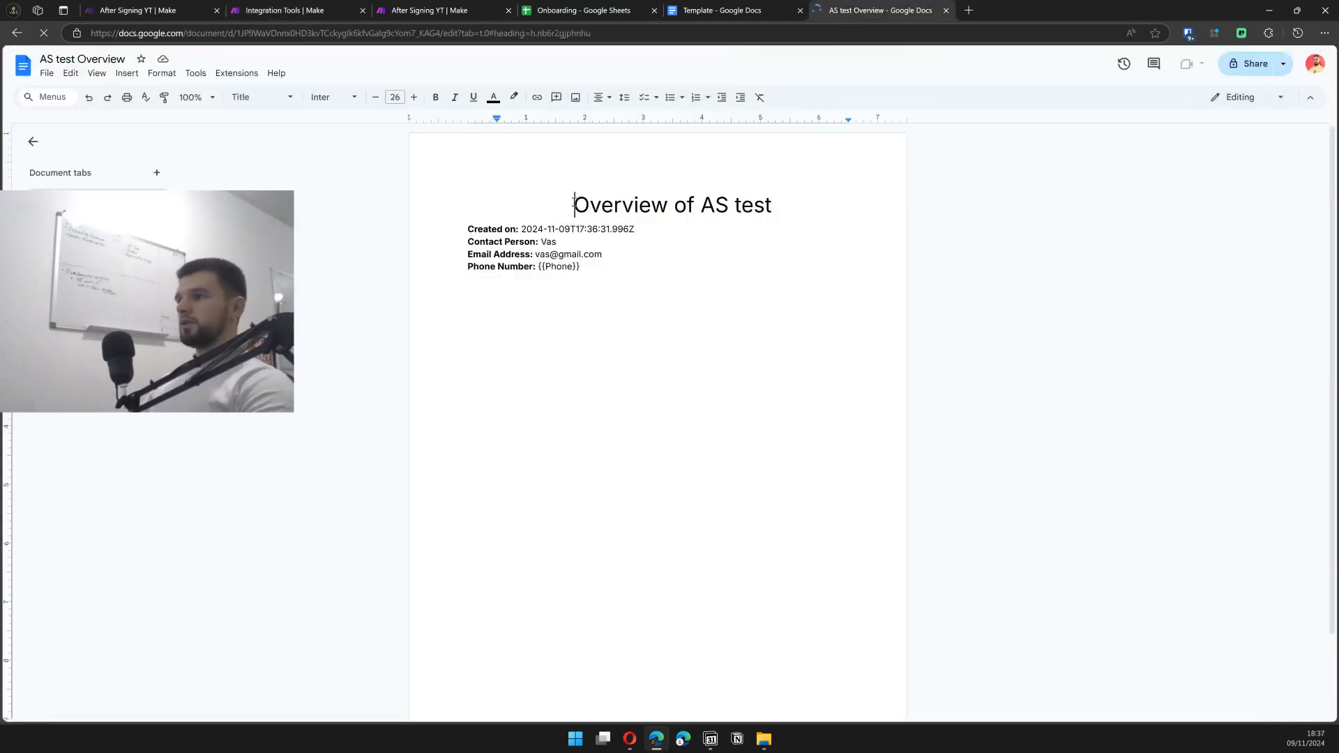
pyautogui.click(584, 268)
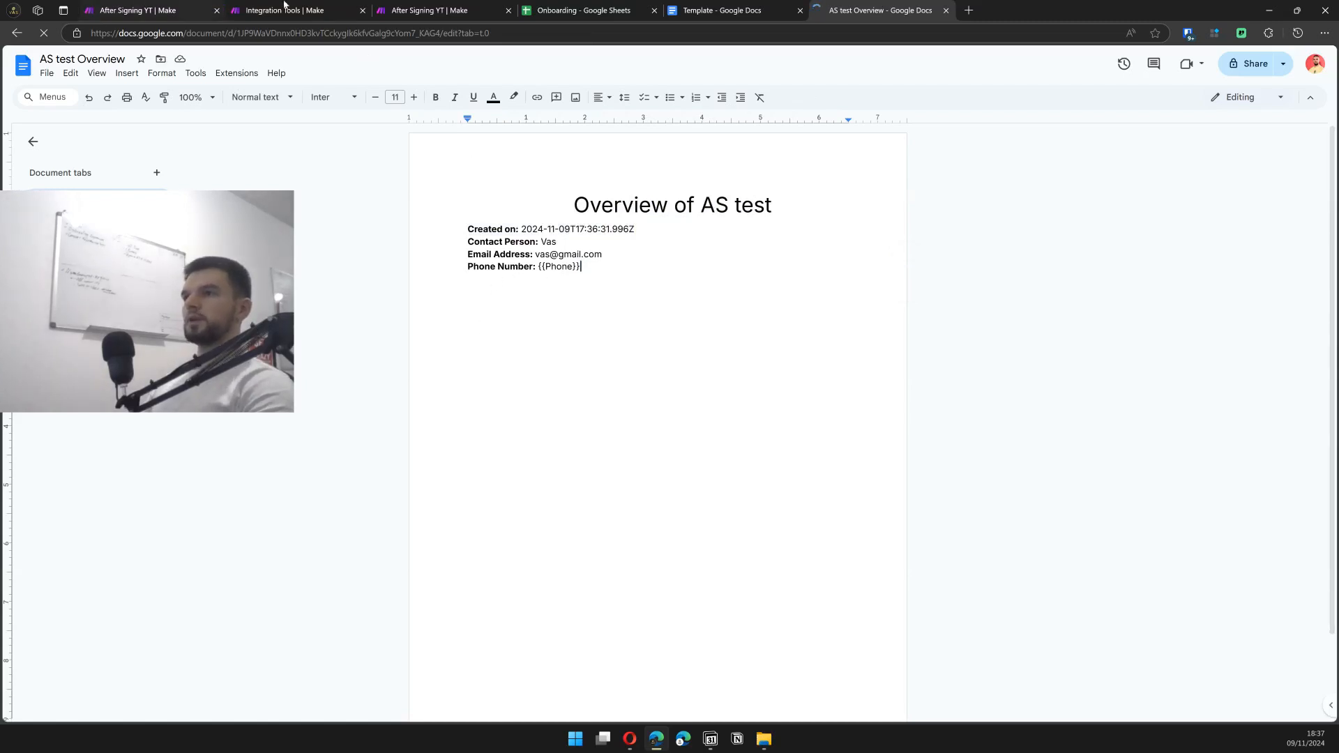
pyautogui.click(306, 9)
# - Add a Slack 'Create a Channel' module after the Google Docs module
pyautogui.click(709, 551)
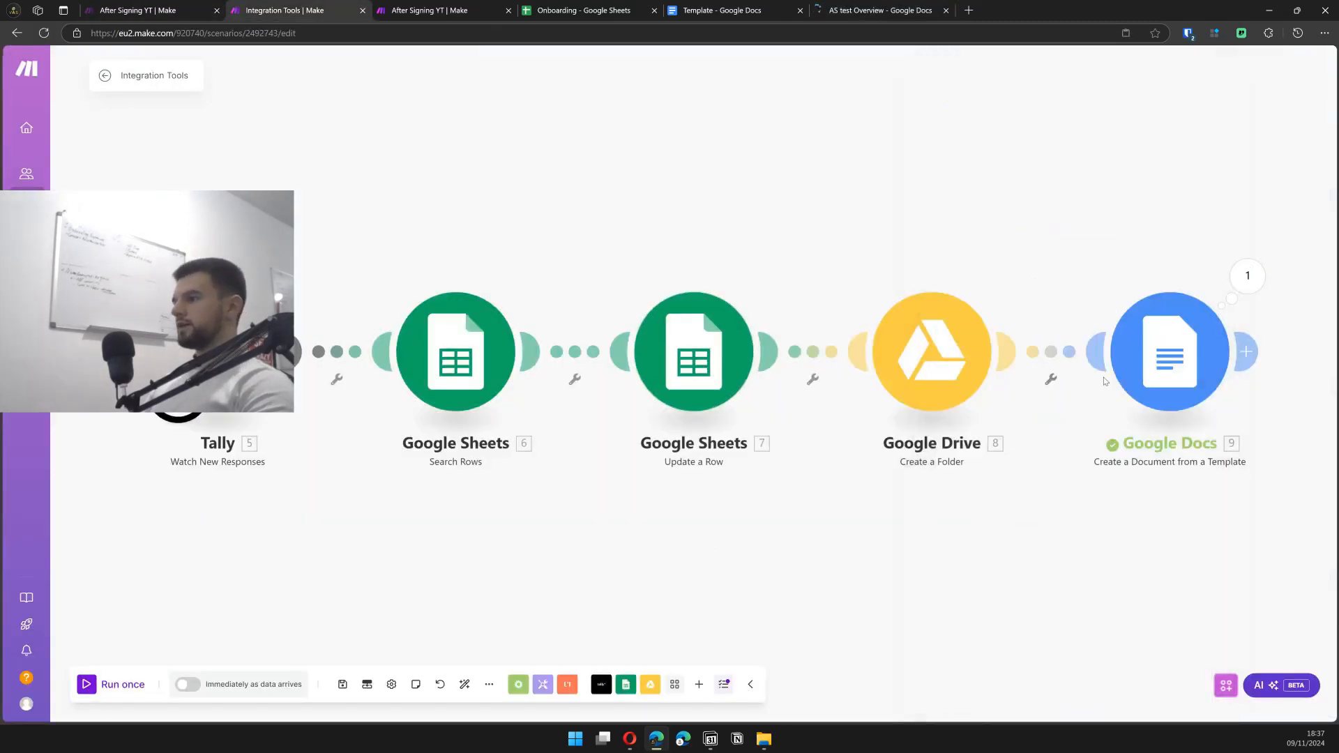
pyautogui.click(472, 342)
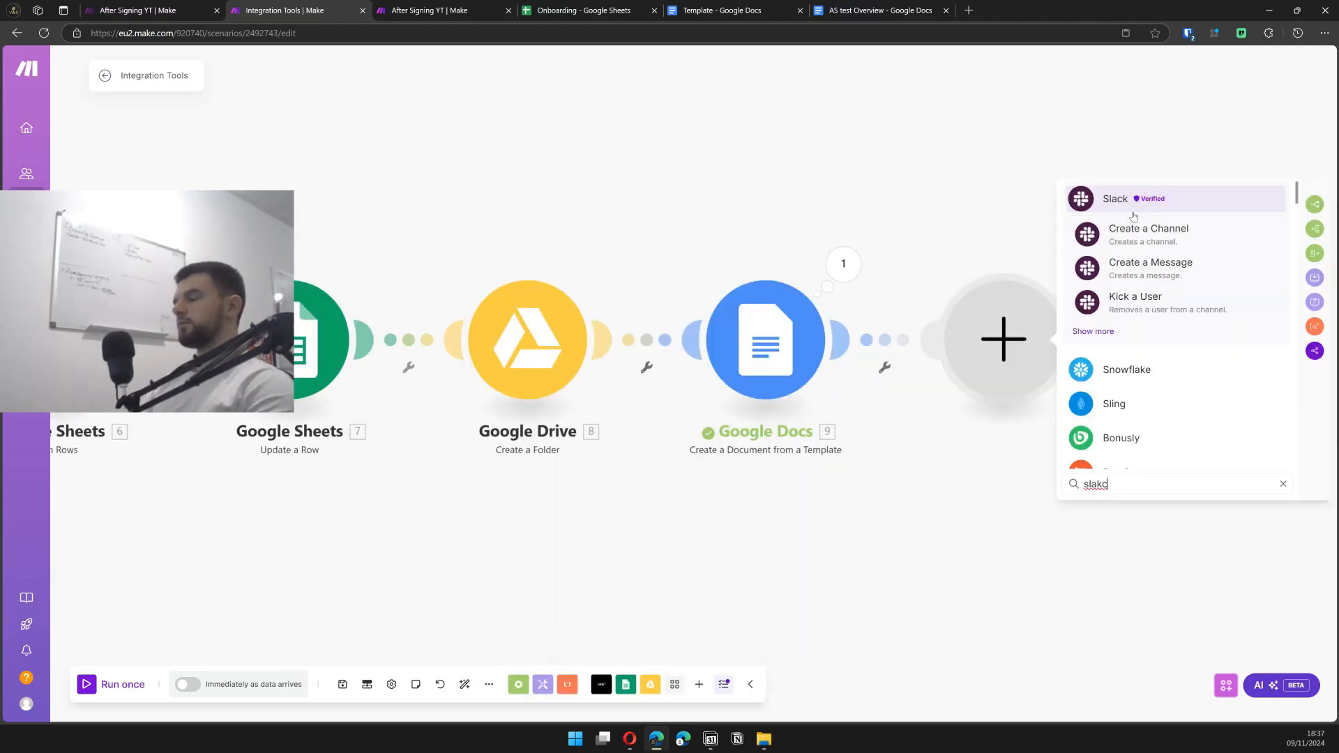
pyautogui.press('BackSpace')
pyautogui.press('BackSpace')
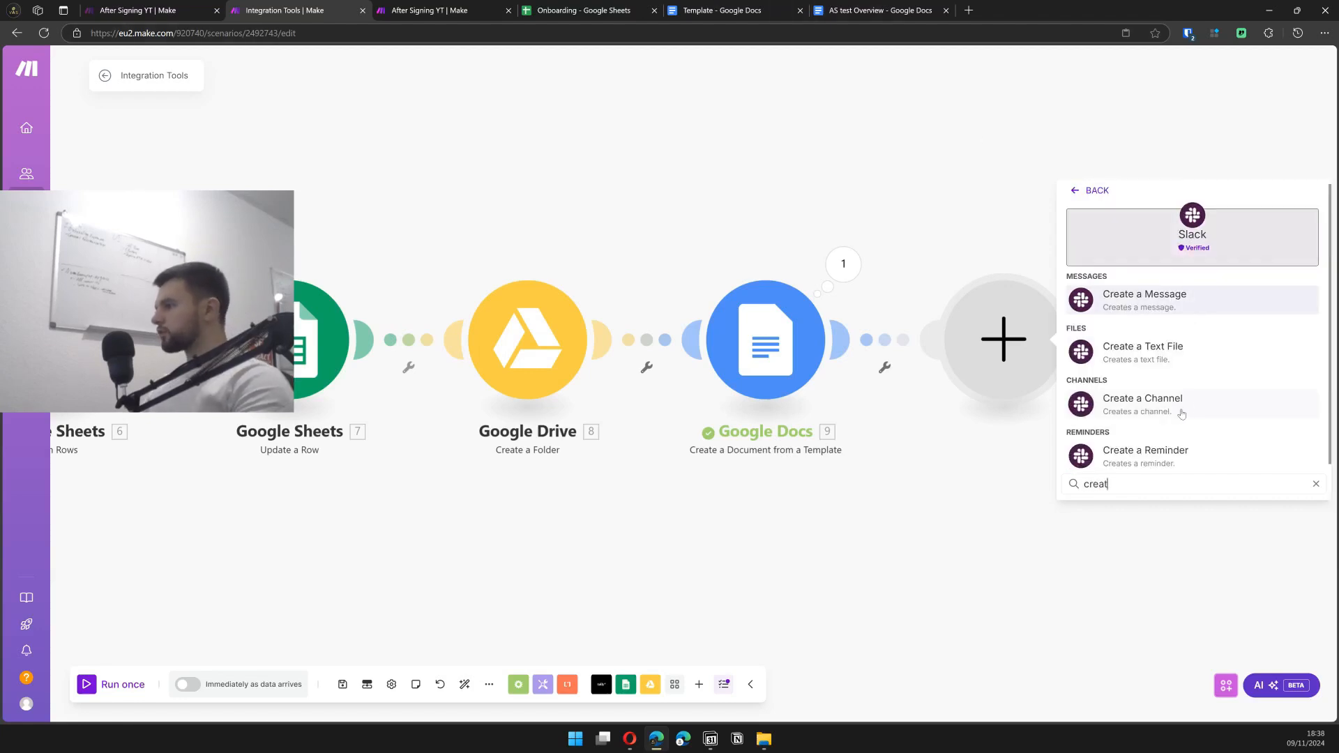
pyautogui.click(1162, 403)
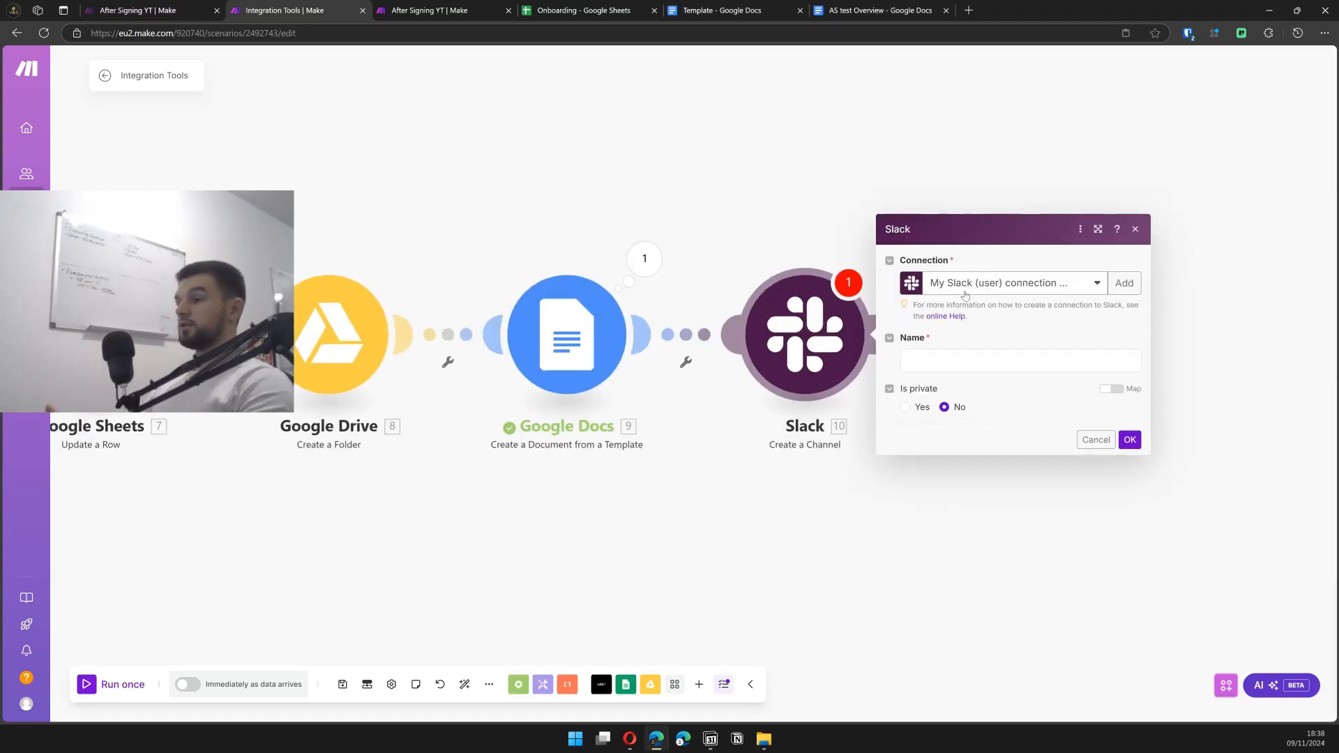
# - Map lower(replace(company (B); space; -)) into the channel Name, set Is private to Yes, and save
pyautogui.click(965, 359)
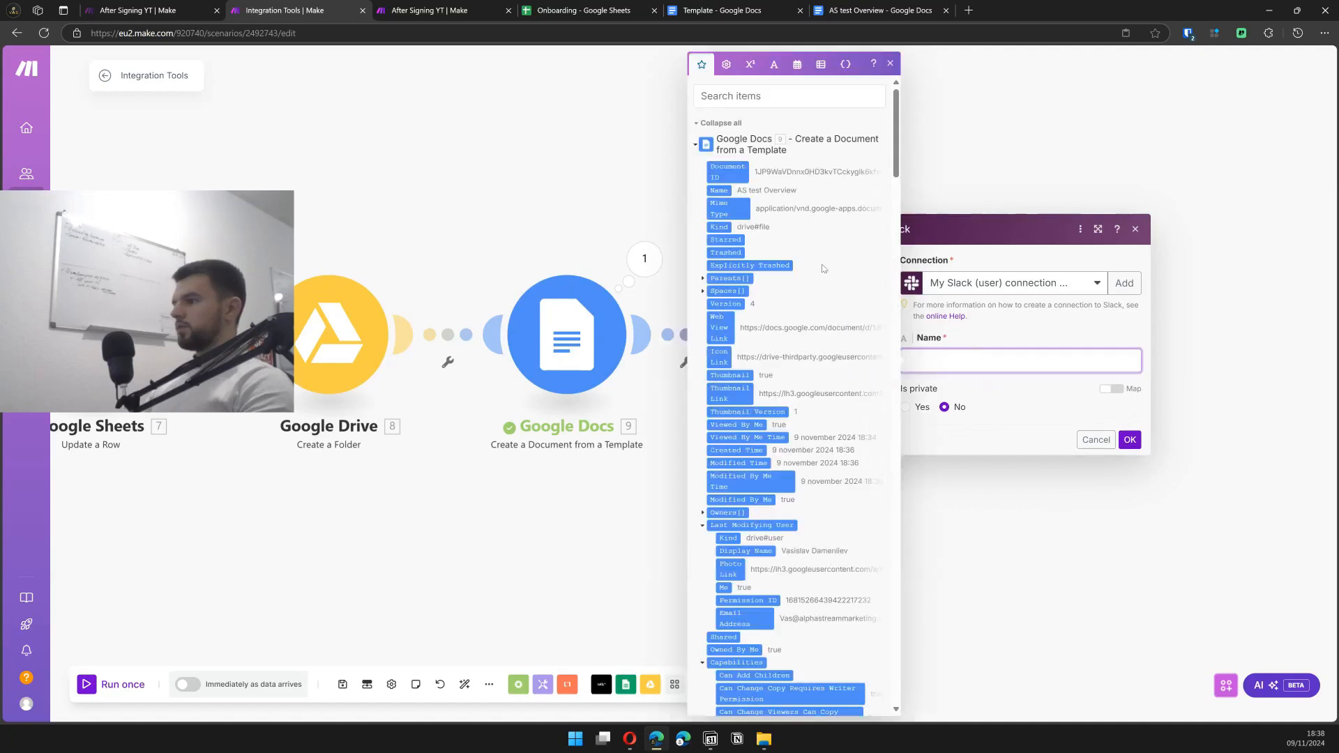
pyautogui.click(697, 145)
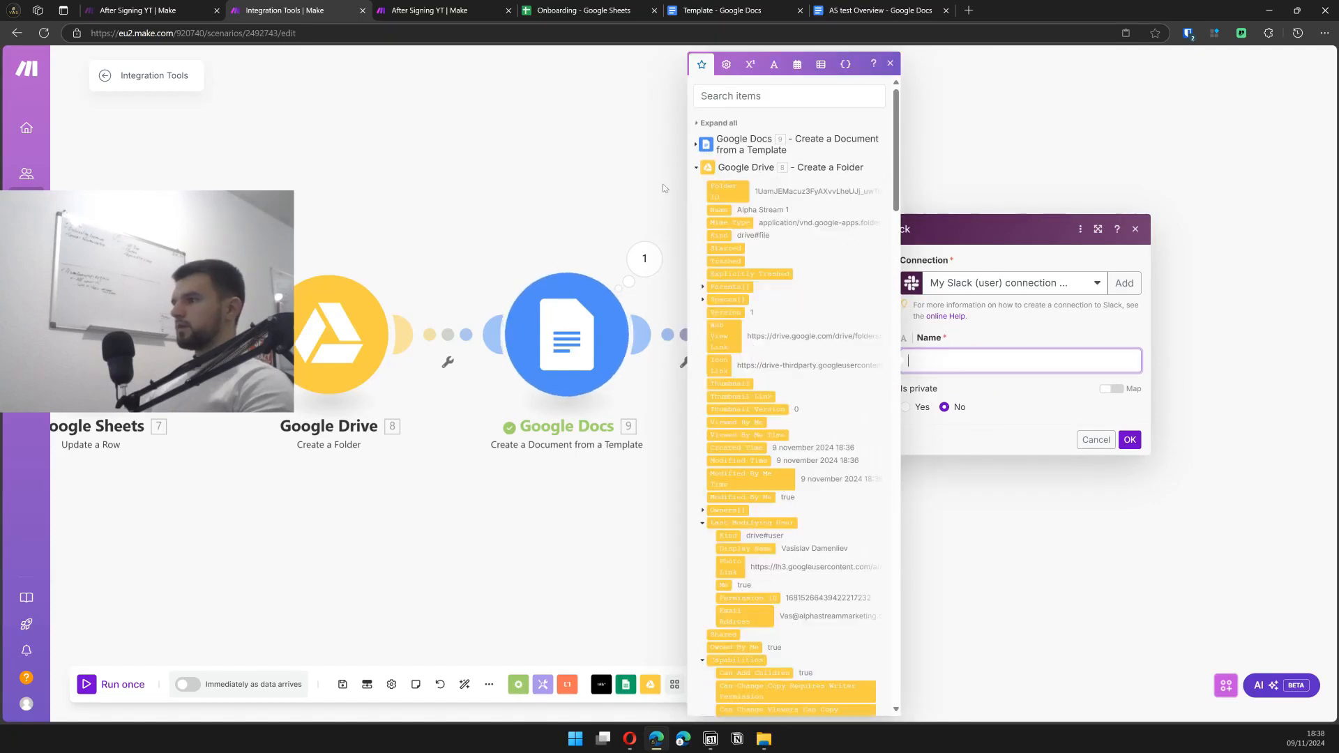
pyautogui.click(696, 168)
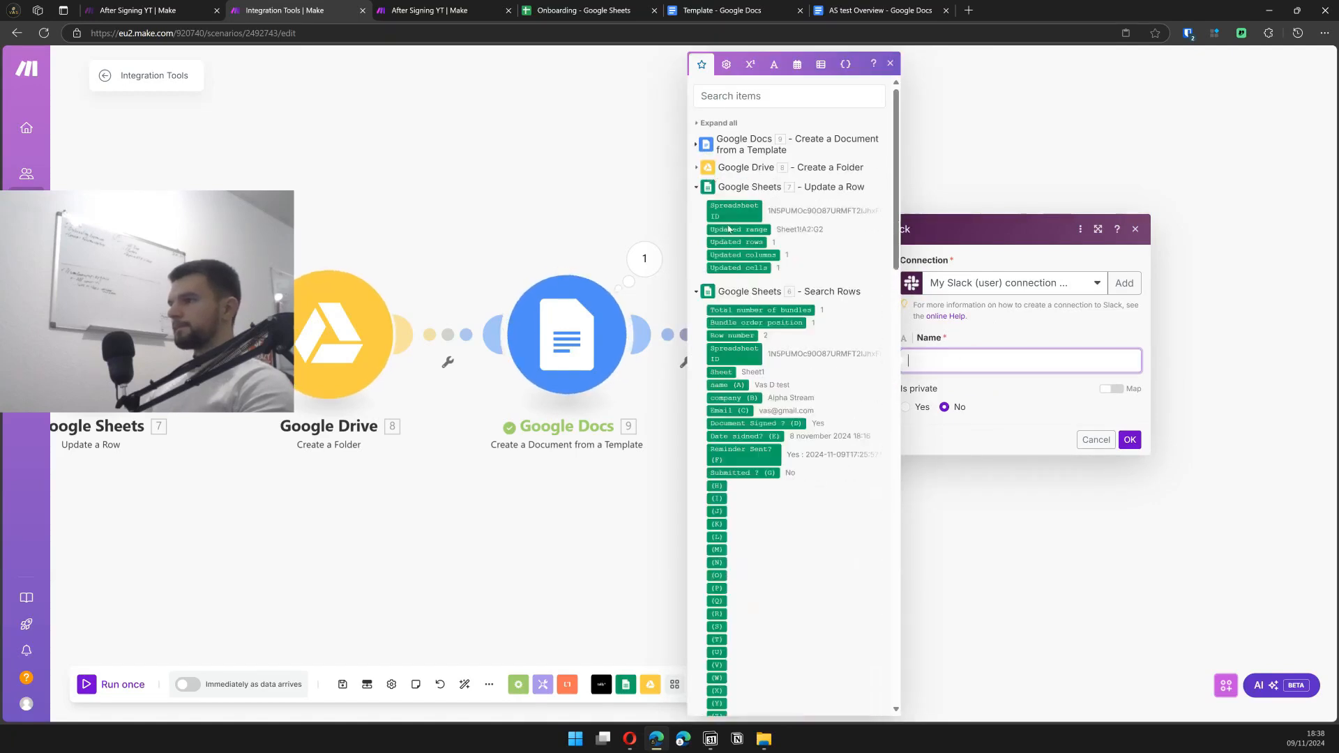
pyautogui.click(741, 397)
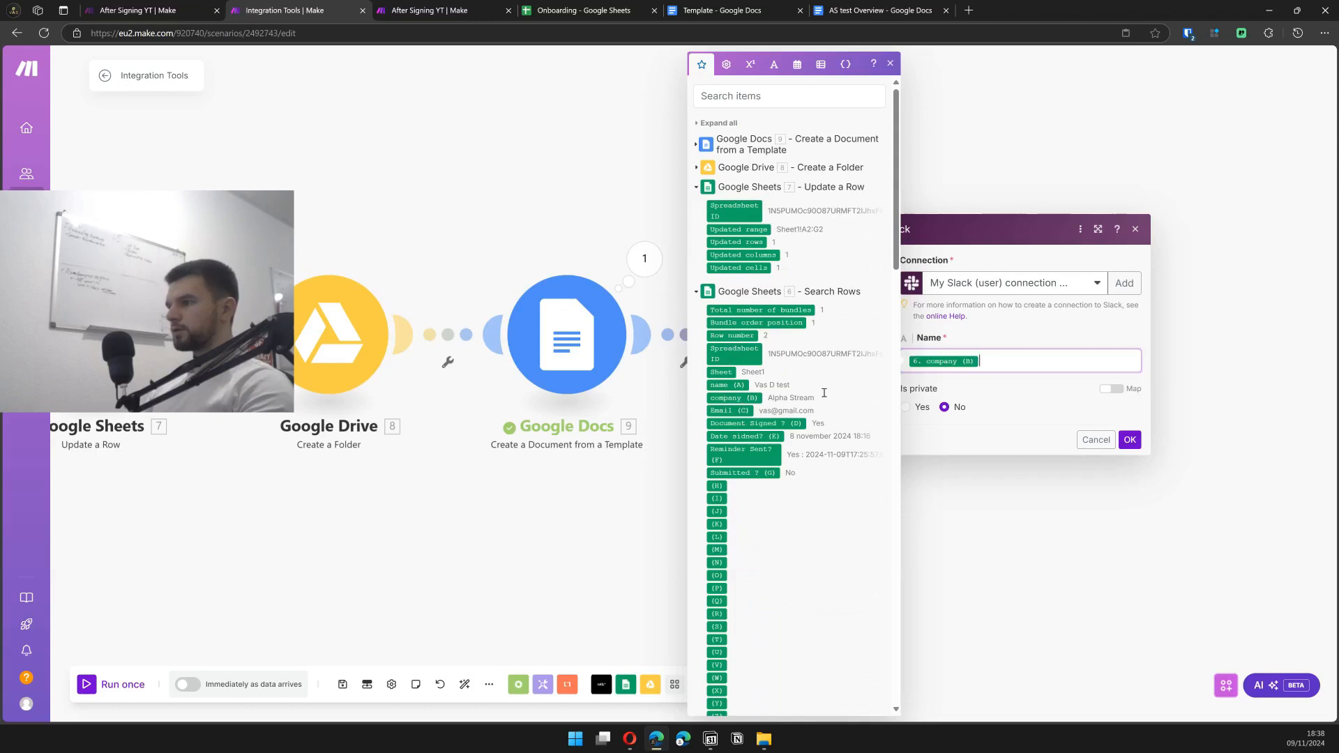
pyautogui.click(1032, 385)
pyautogui.click(908, 407)
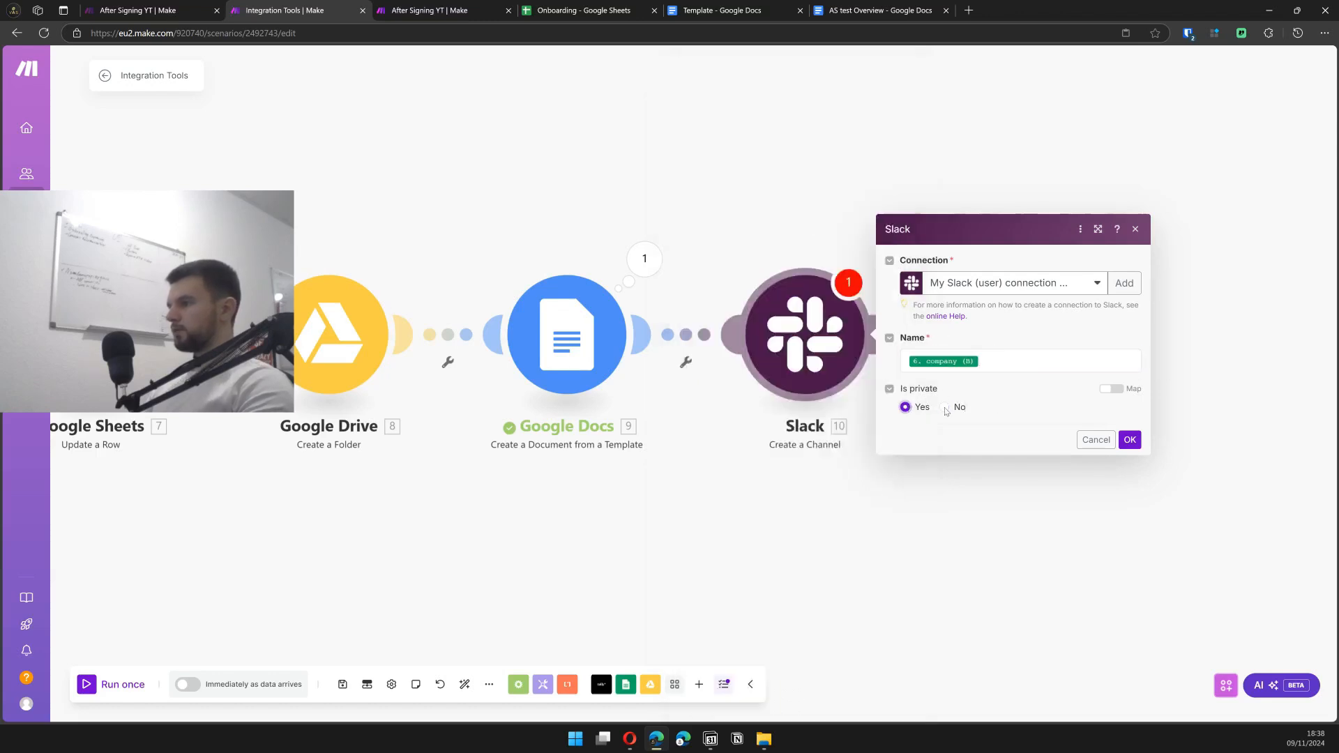
pyautogui.click(1123, 438)
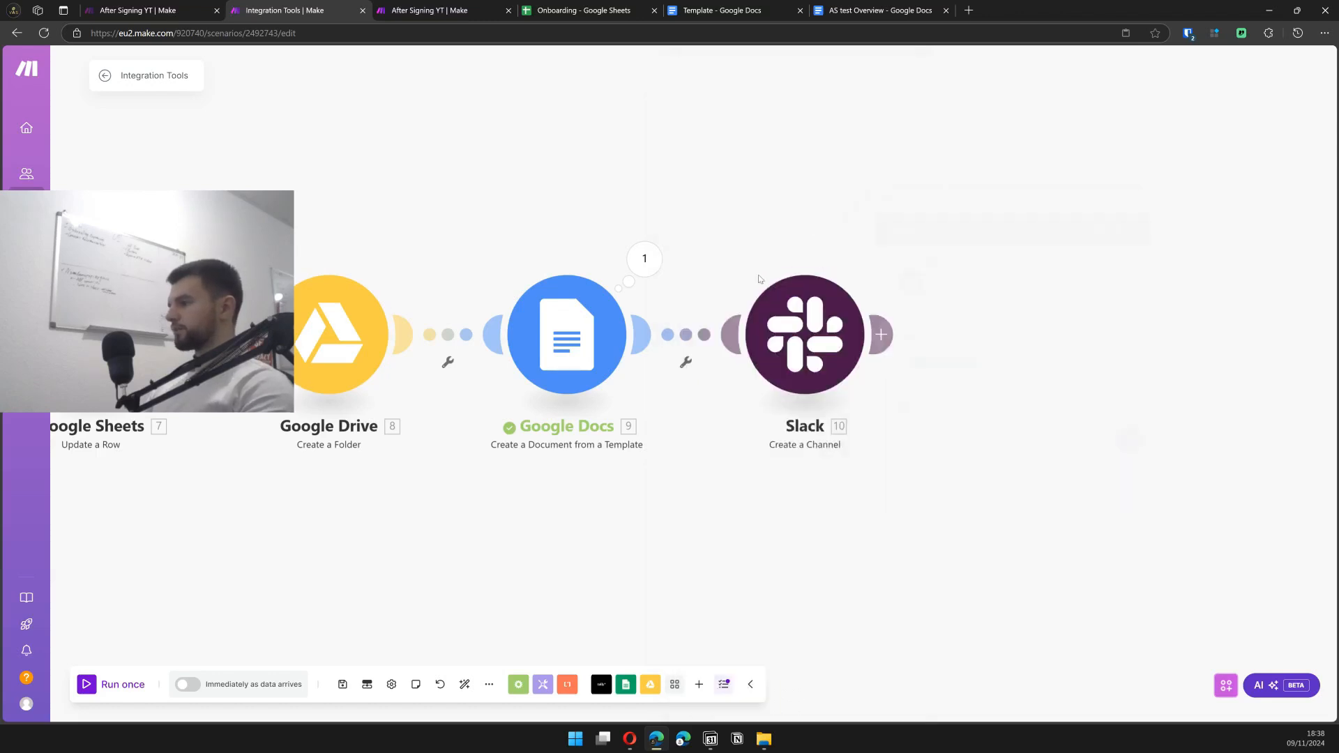
# - Start a test run of the Slack module alone, then reopen its settings
pyautogui.rightClick(788, 310)
pyautogui.click(848, 336)
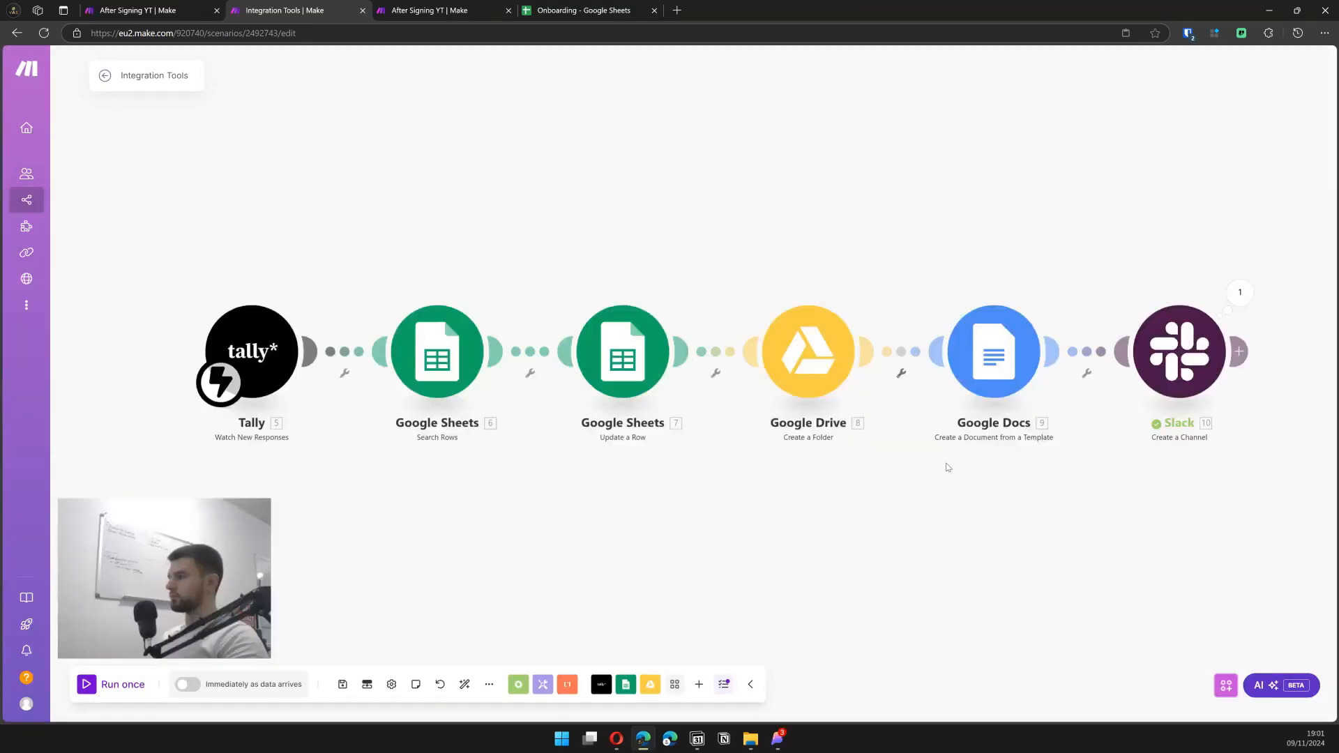
pyautogui.moveTo(1105, 531); pyautogui.dragTo(859, 502)
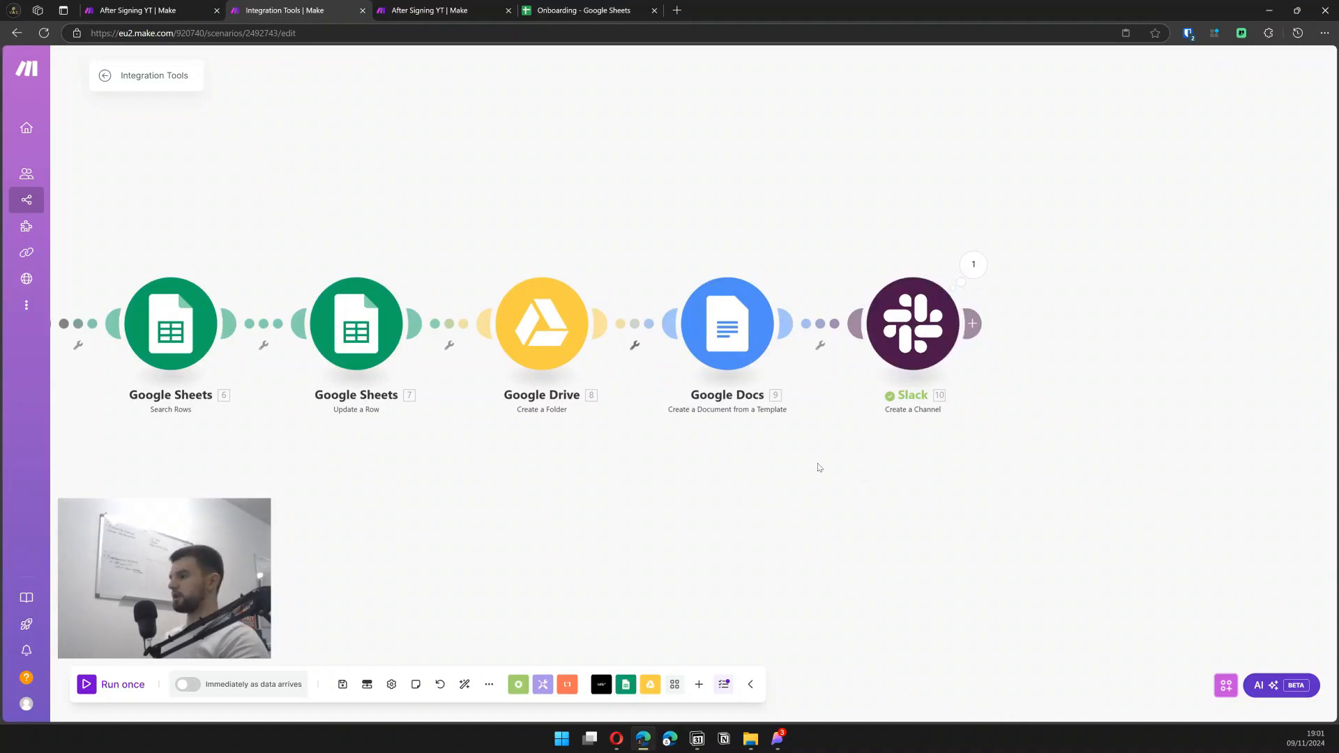
pyautogui.click(914, 331)
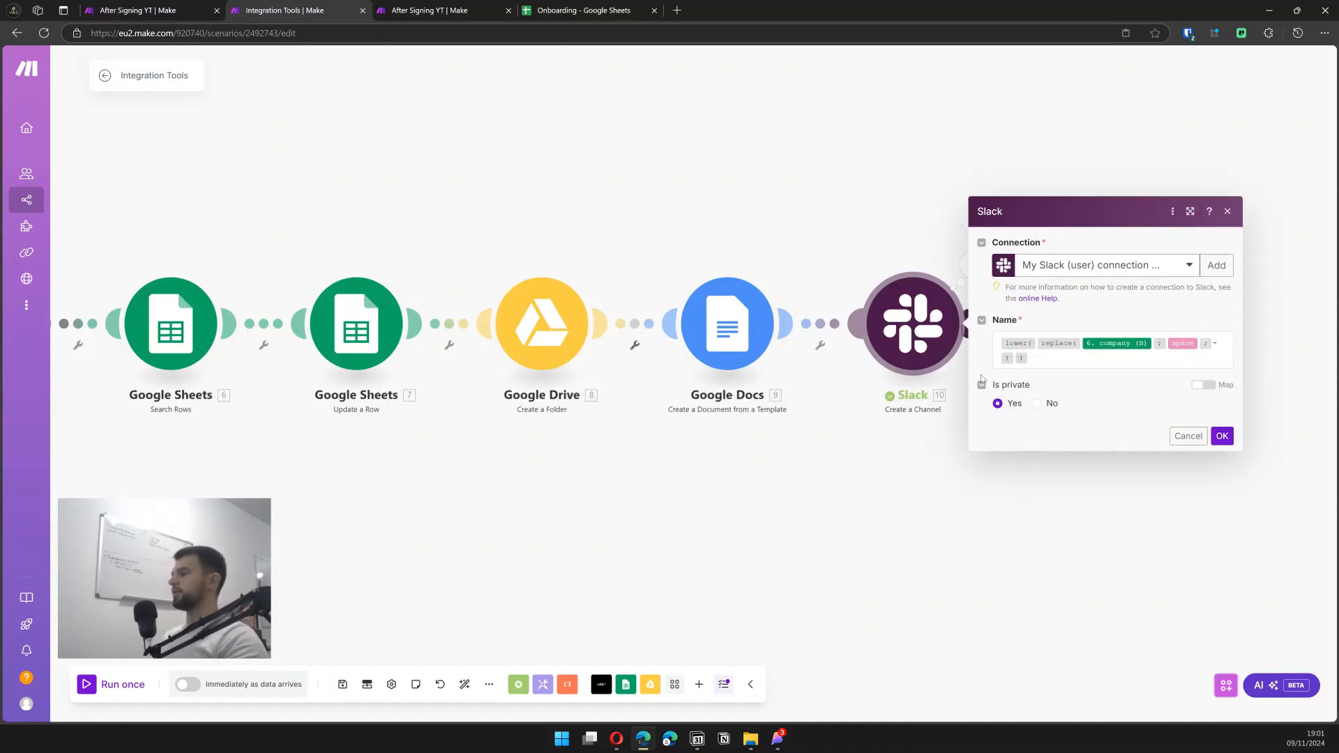
# - Try test text such as 'Alp' in the channel Name field, then undo those edits
pyautogui.click(1067, 360)
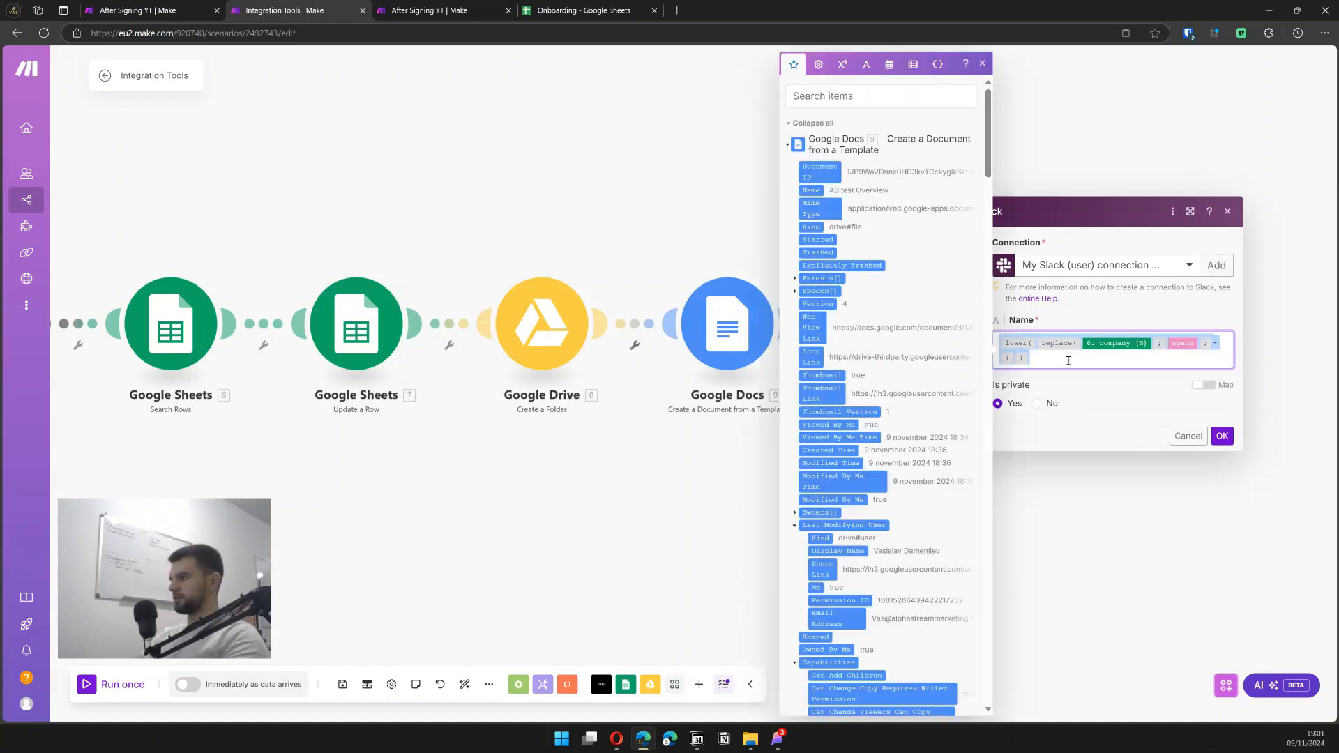
pyautogui.write('Alpha Stream')
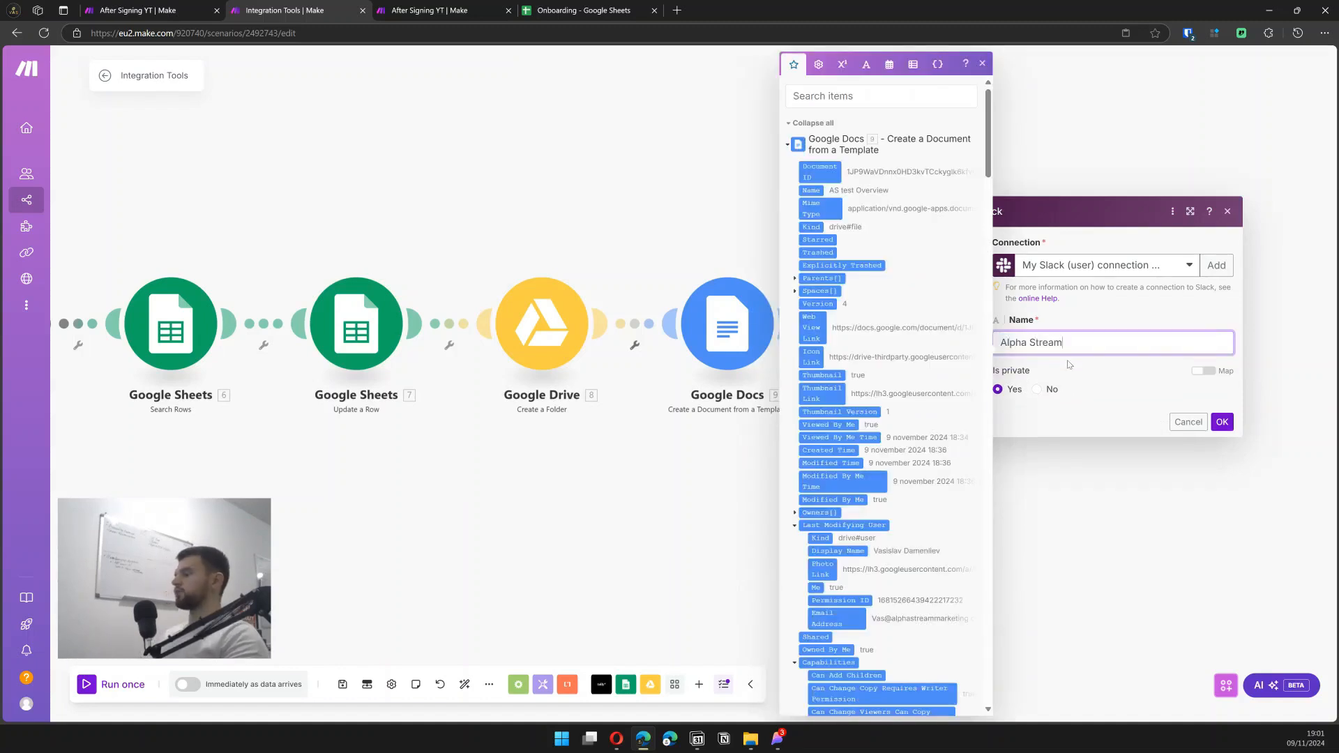
pyautogui.moveTo(1003, 348); pyautogui.dragTo(1020, 350)
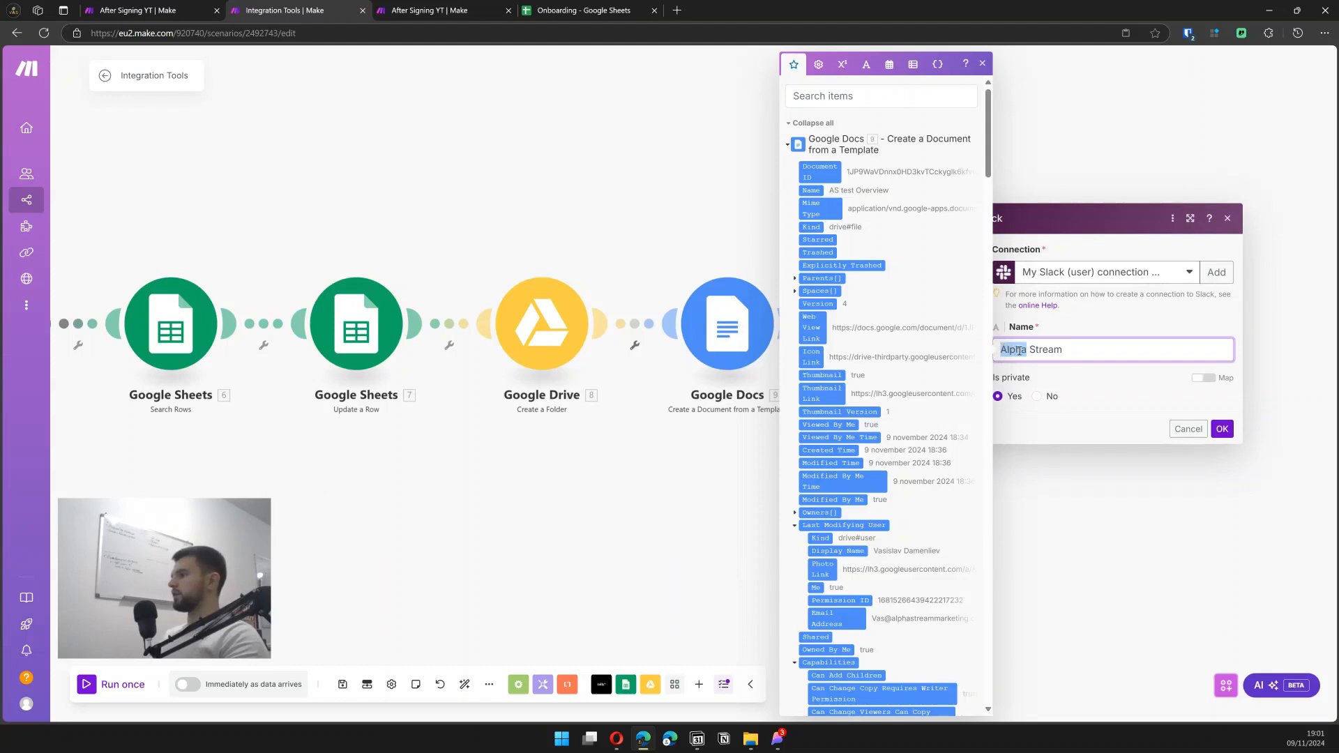
pyautogui.click(1032, 350)
pyautogui.hotkey('ctrl', 'a')
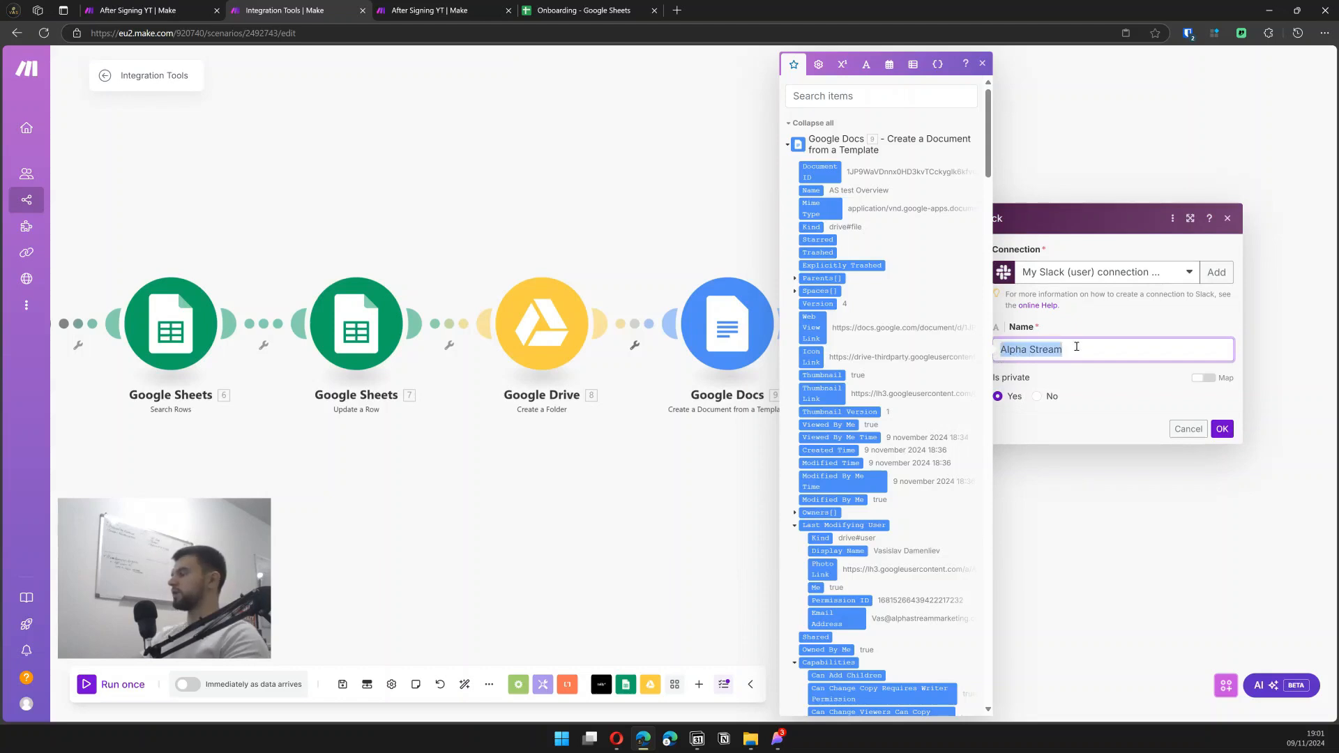
pyautogui.press('BackSpace')
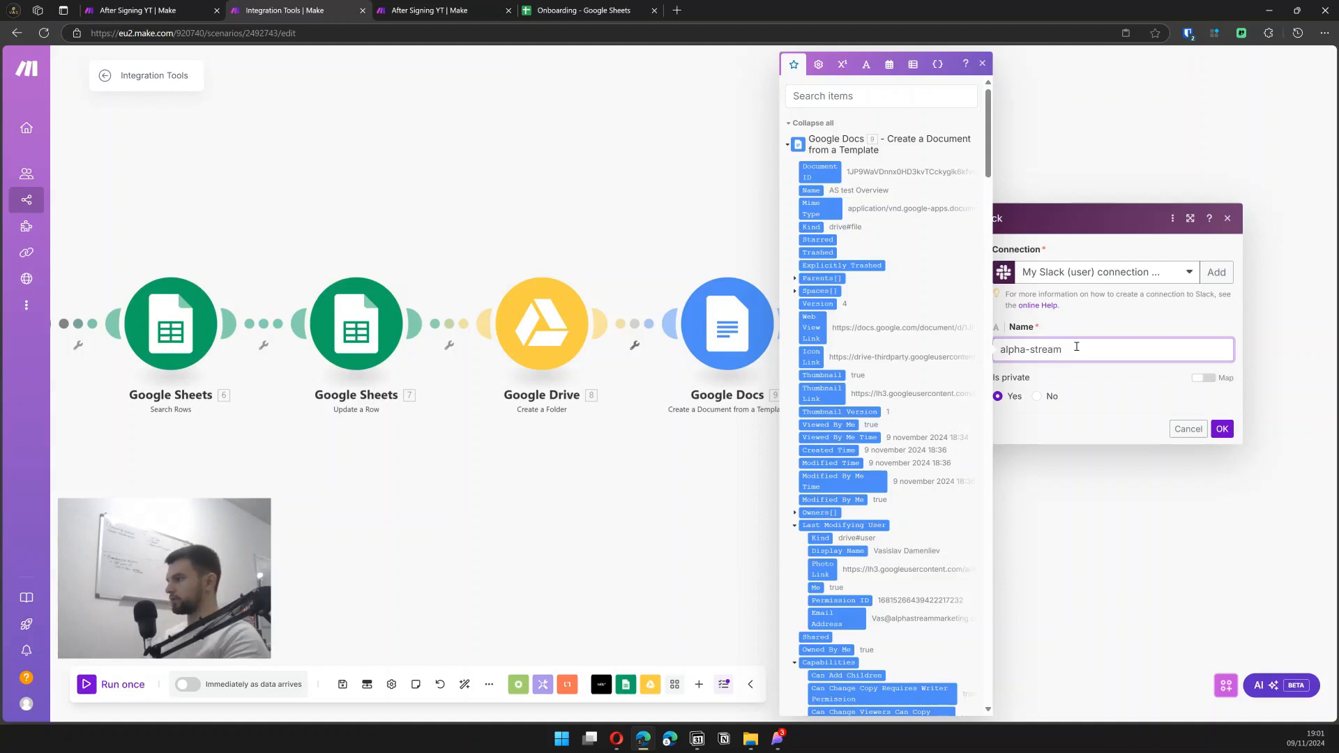
pyautogui.hotkey('ctrl', 'a')
pyautogui.press('Return')
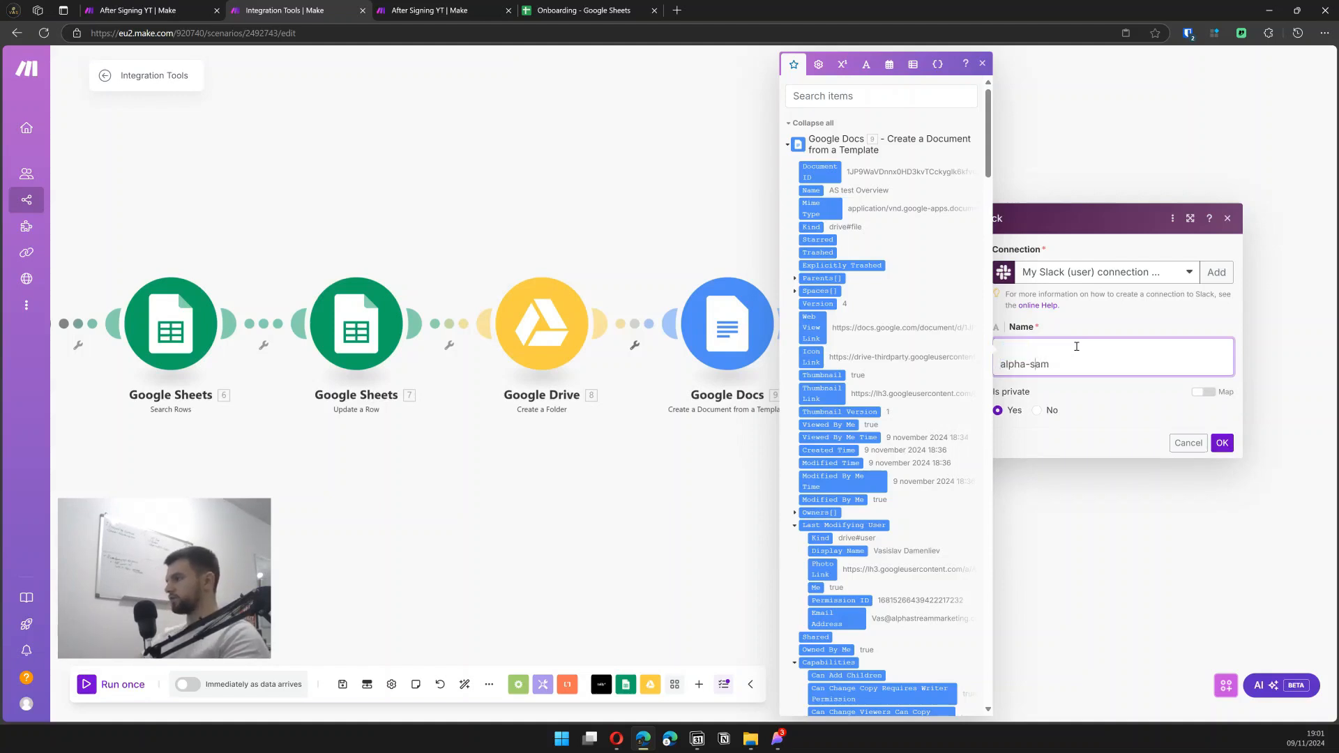
pyautogui.press('BackSpace')
pyautogui.press('BackSpace')
pyautogui.hotkey('ctrl', 'a')
pyautogui.press('BackSpace')
pyautogui.hotkey('ctrl', 'z')
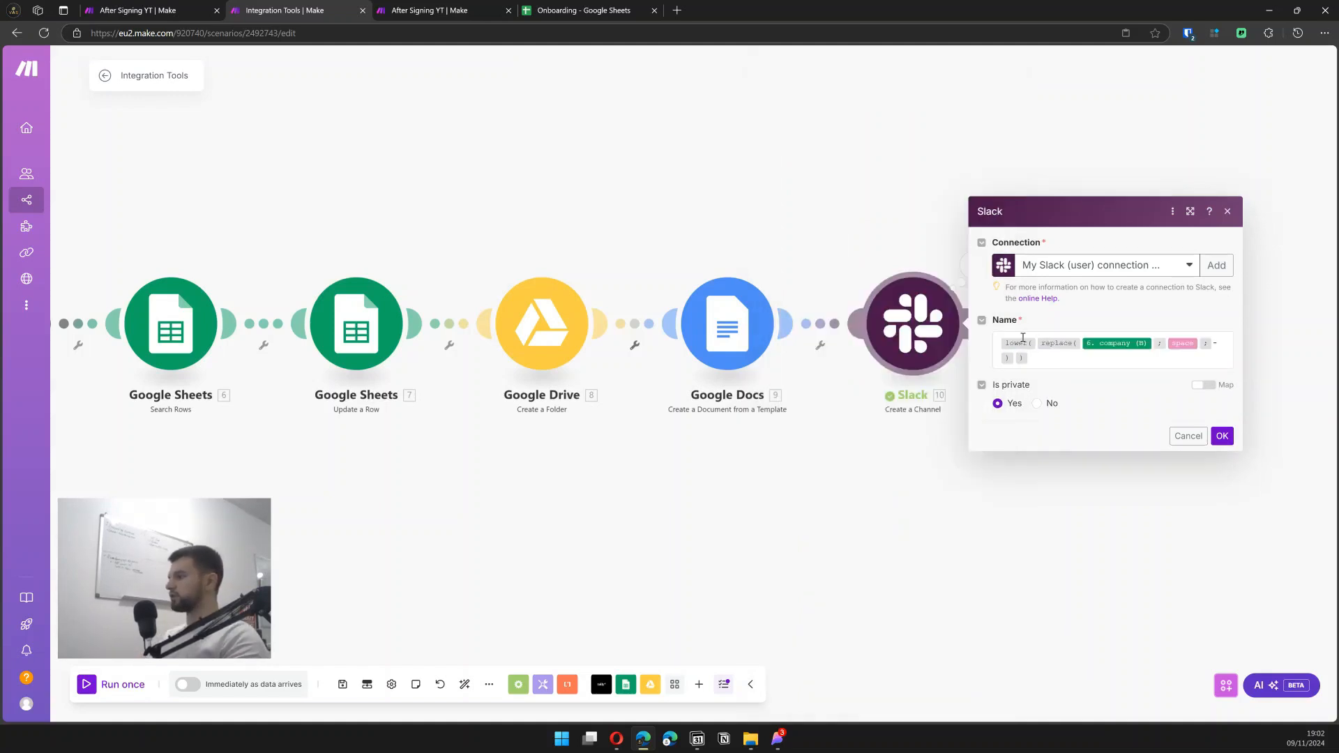
pyautogui.moveTo(1028, 342)
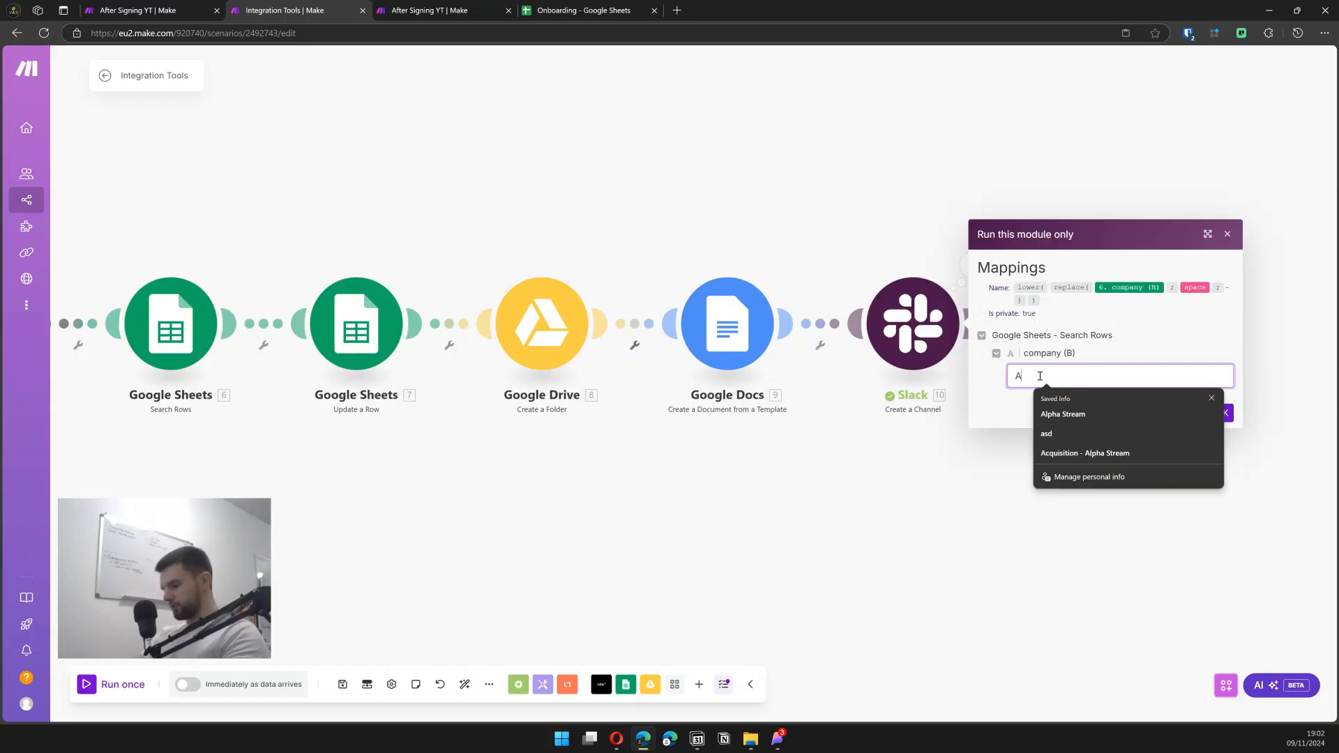
# - Run the Slack module with test company 'Alpha Stream 2', creating private channel alpha-stream-2
pyautogui.click(1071, 415)
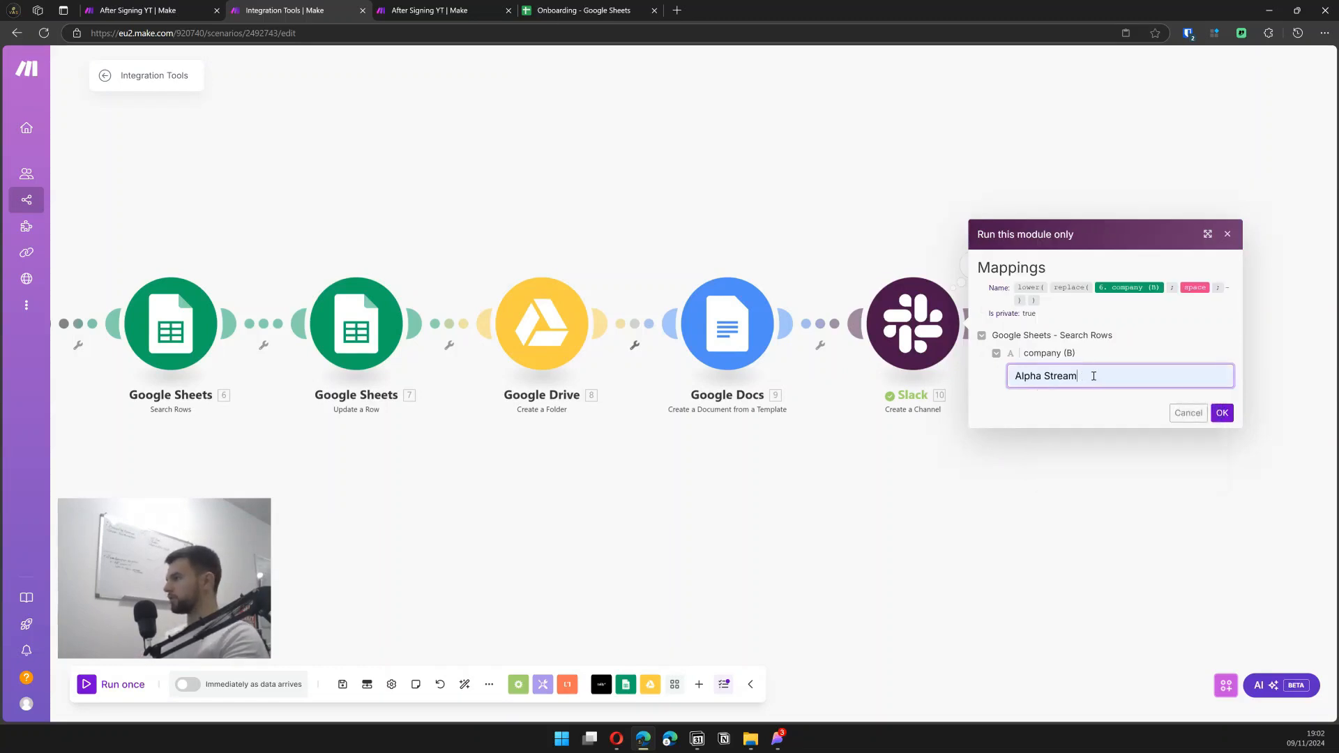
pyautogui.write('2')
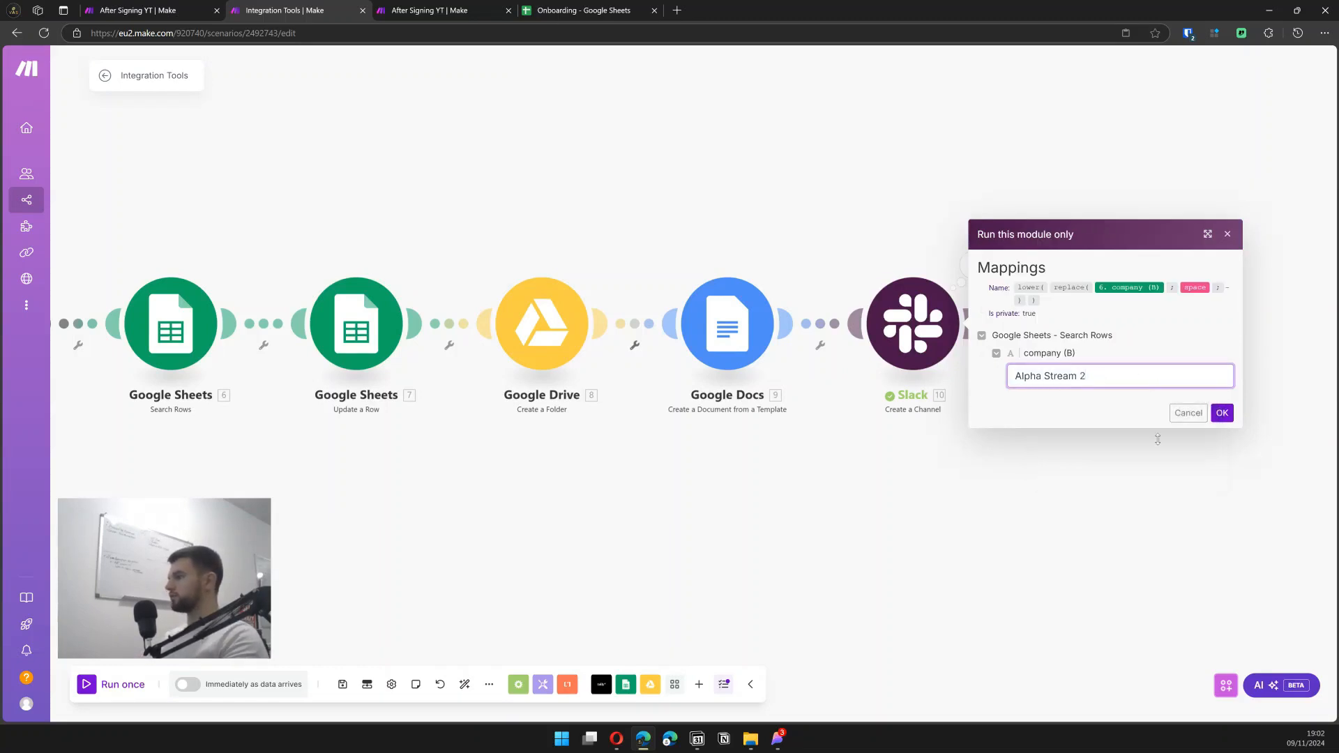
pyautogui.click(1222, 413)
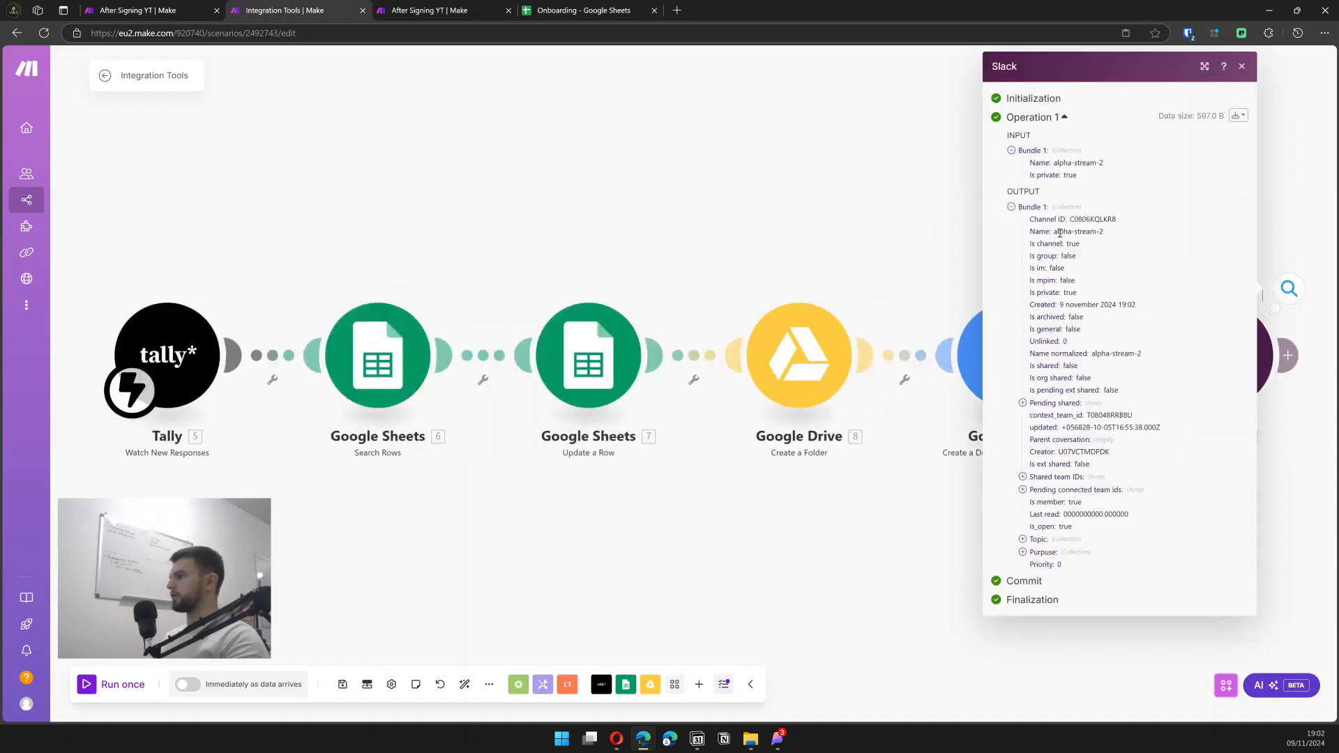
pyautogui.moveTo(1080, 233); pyautogui.dragTo(1090, 232)
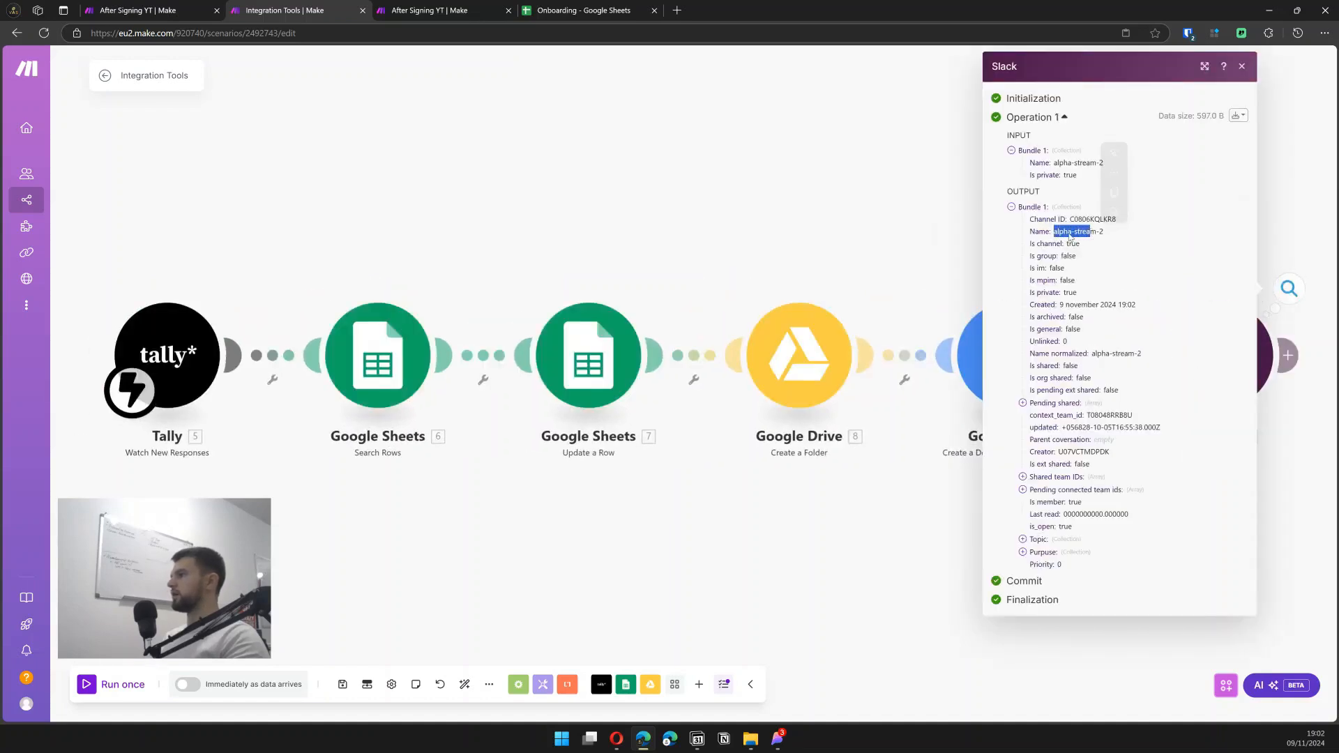
pyautogui.click(1084, 234)
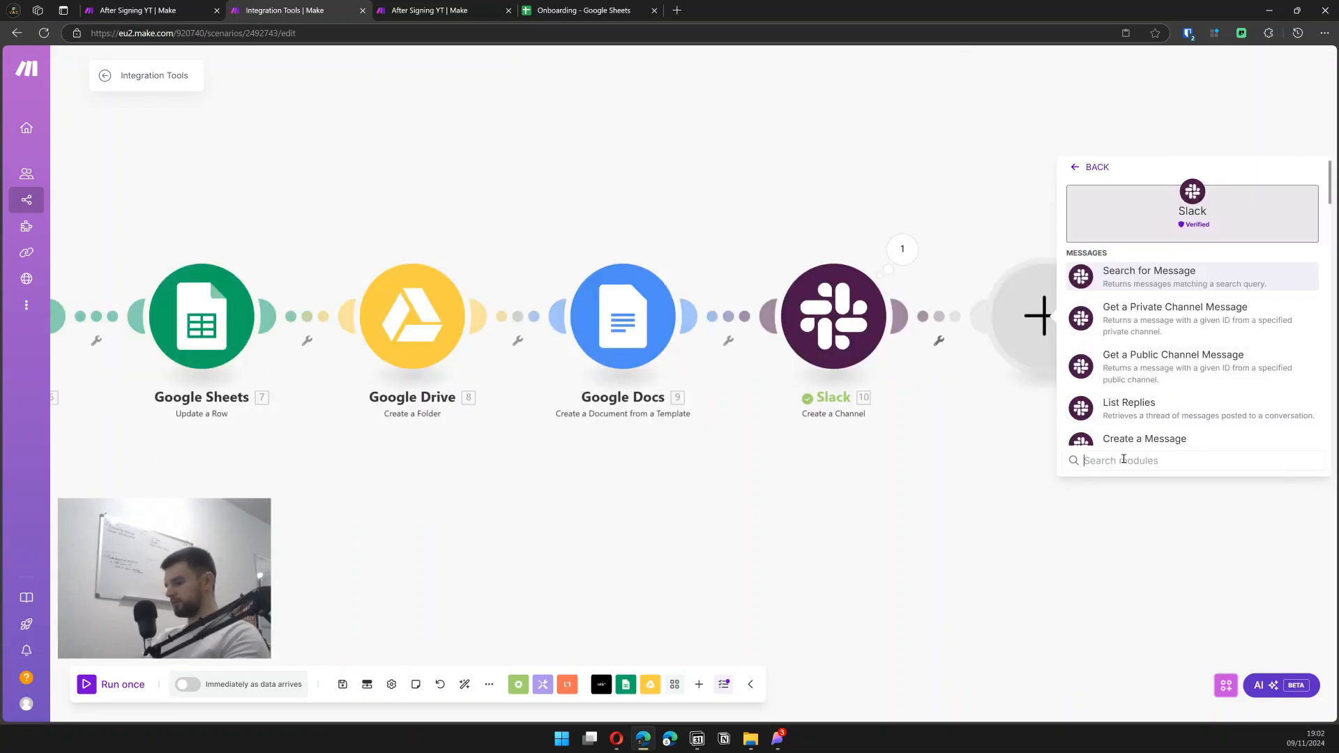
# - Search the Slack actions for 'in' to find Invite Users
pyautogui.write('in')
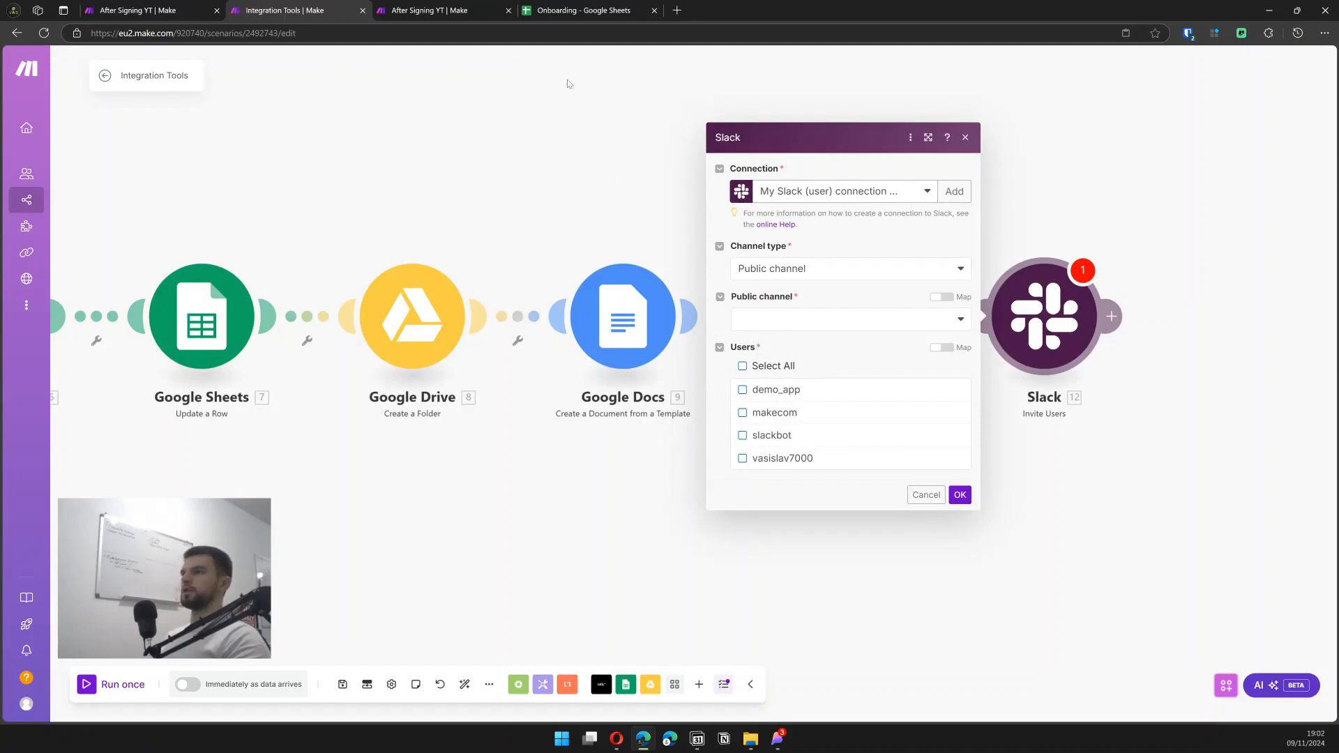
# - On api.slack.com, create a new app named asdasd in the Alpha Stream workspace
pyautogui.click(676, 10)
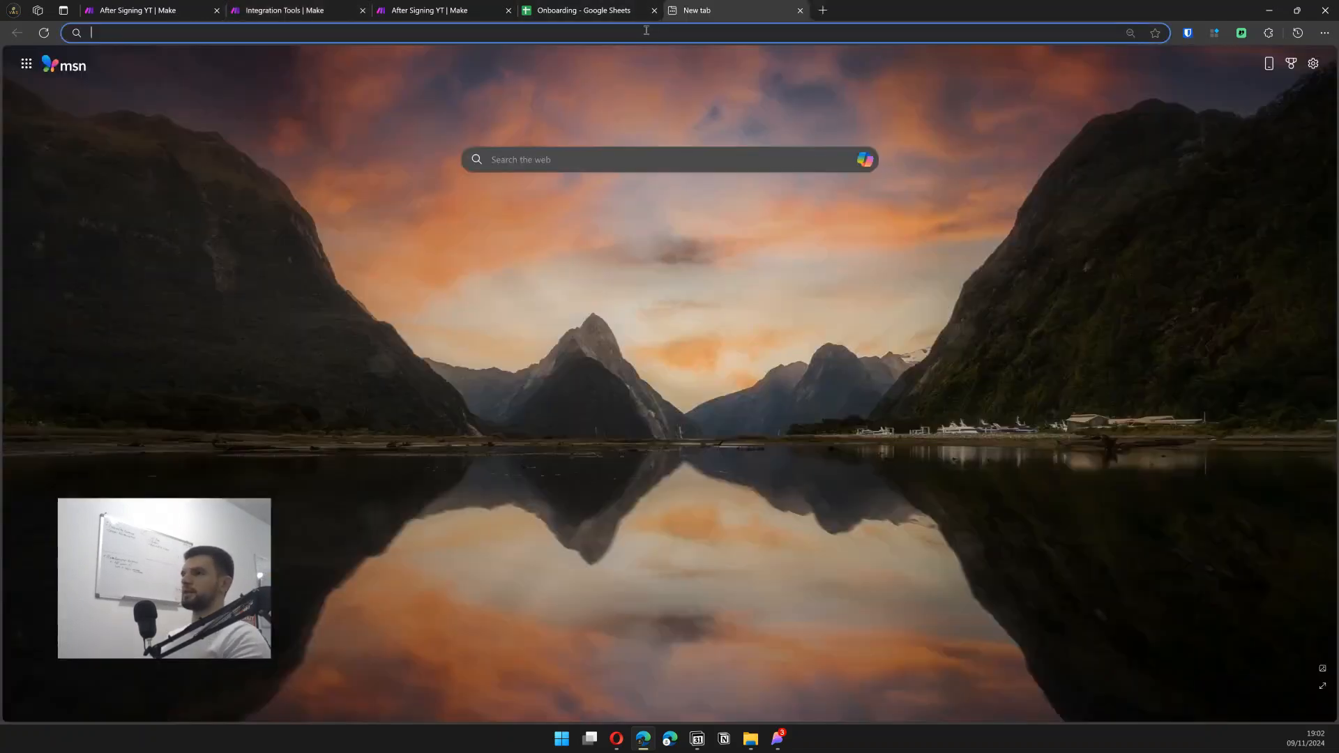
pyautogui.write('api')
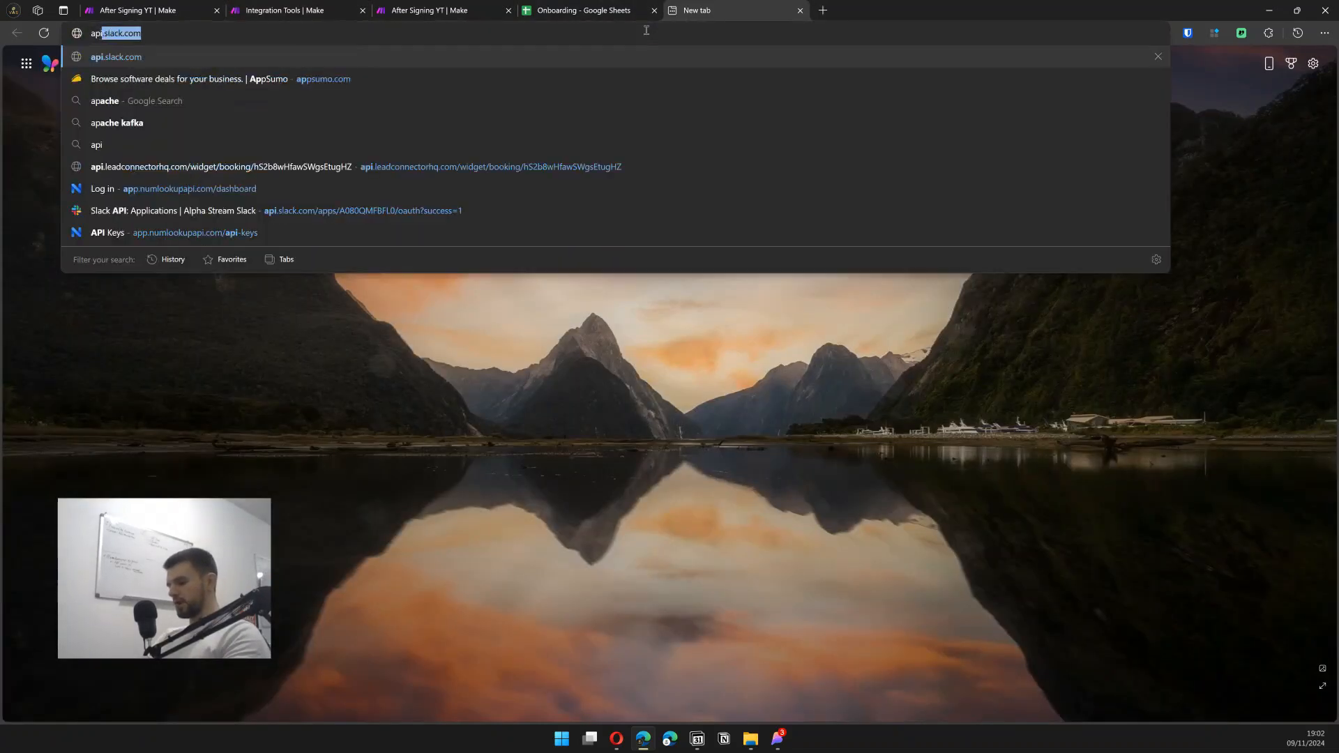
pyautogui.write('.slack.com')
pyautogui.press('Return')
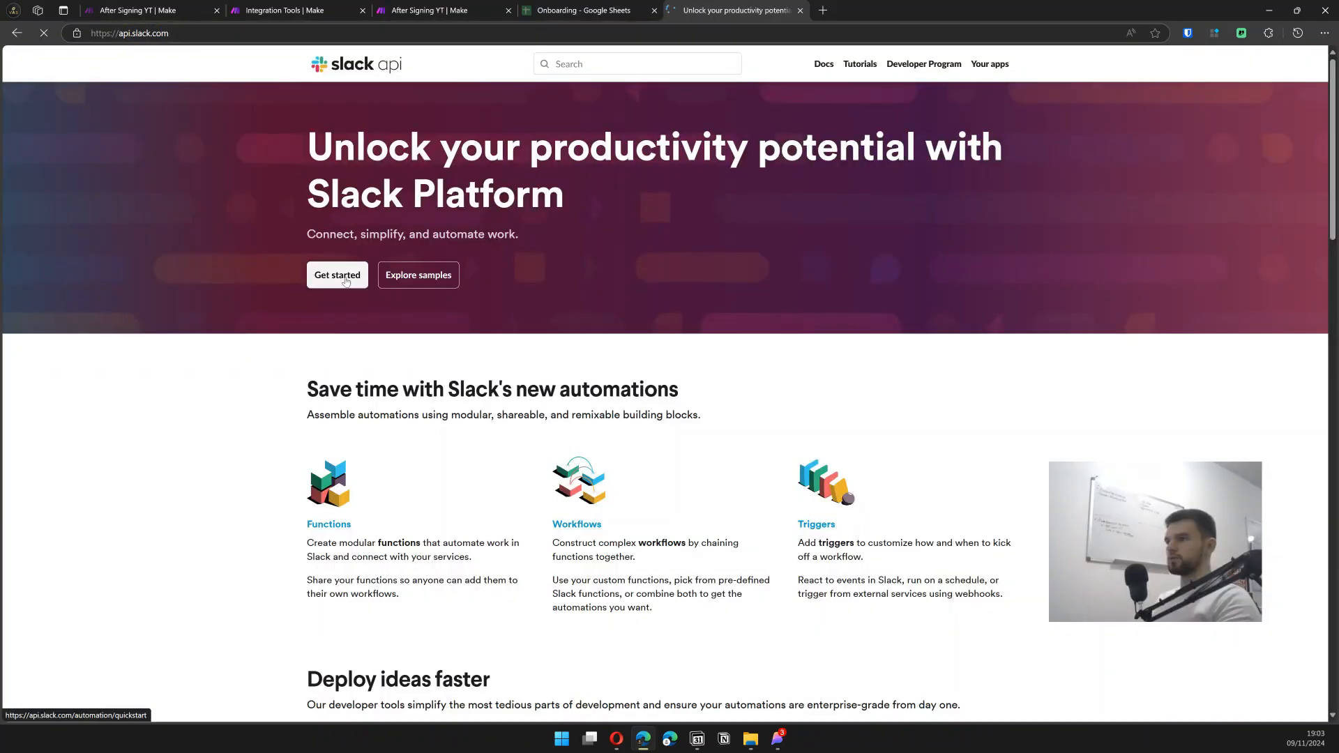
pyautogui.click(337, 275)
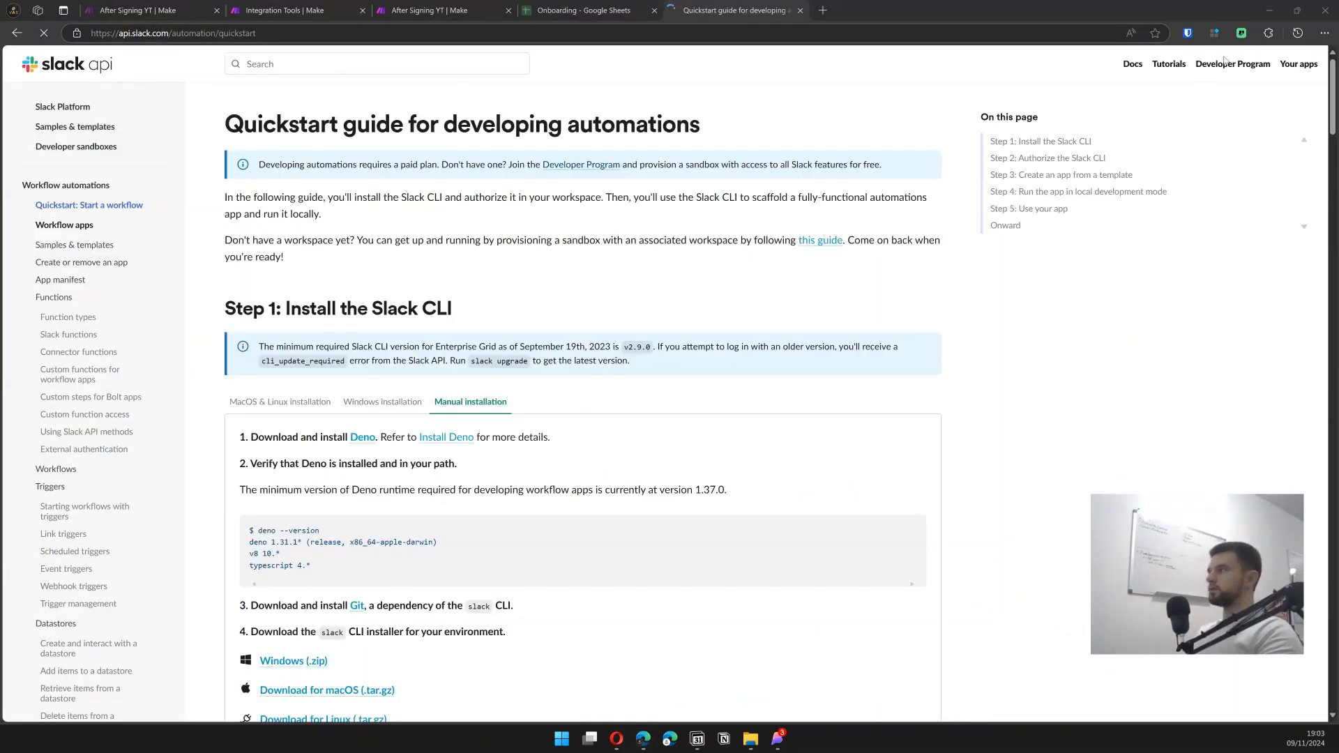
pyautogui.click(1298, 67)
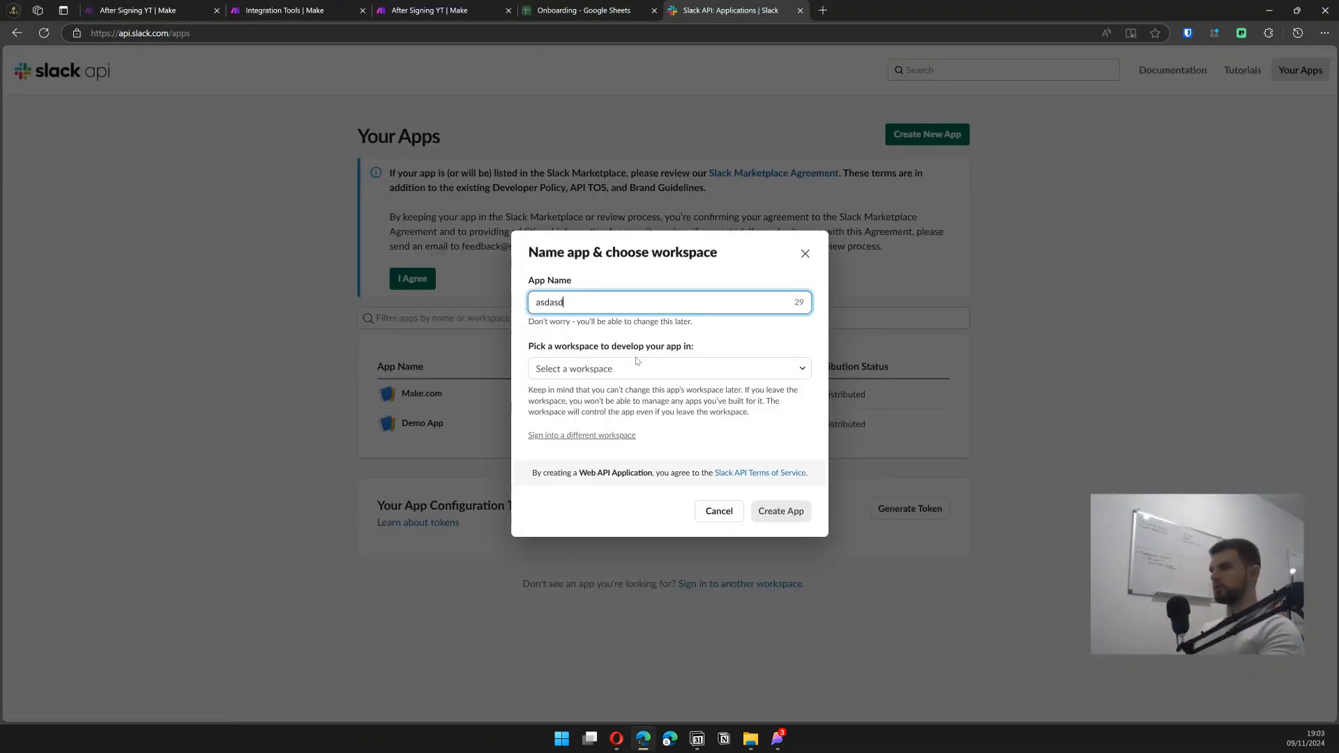
pyautogui.click(645, 367)
pyautogui.click(623, 389)
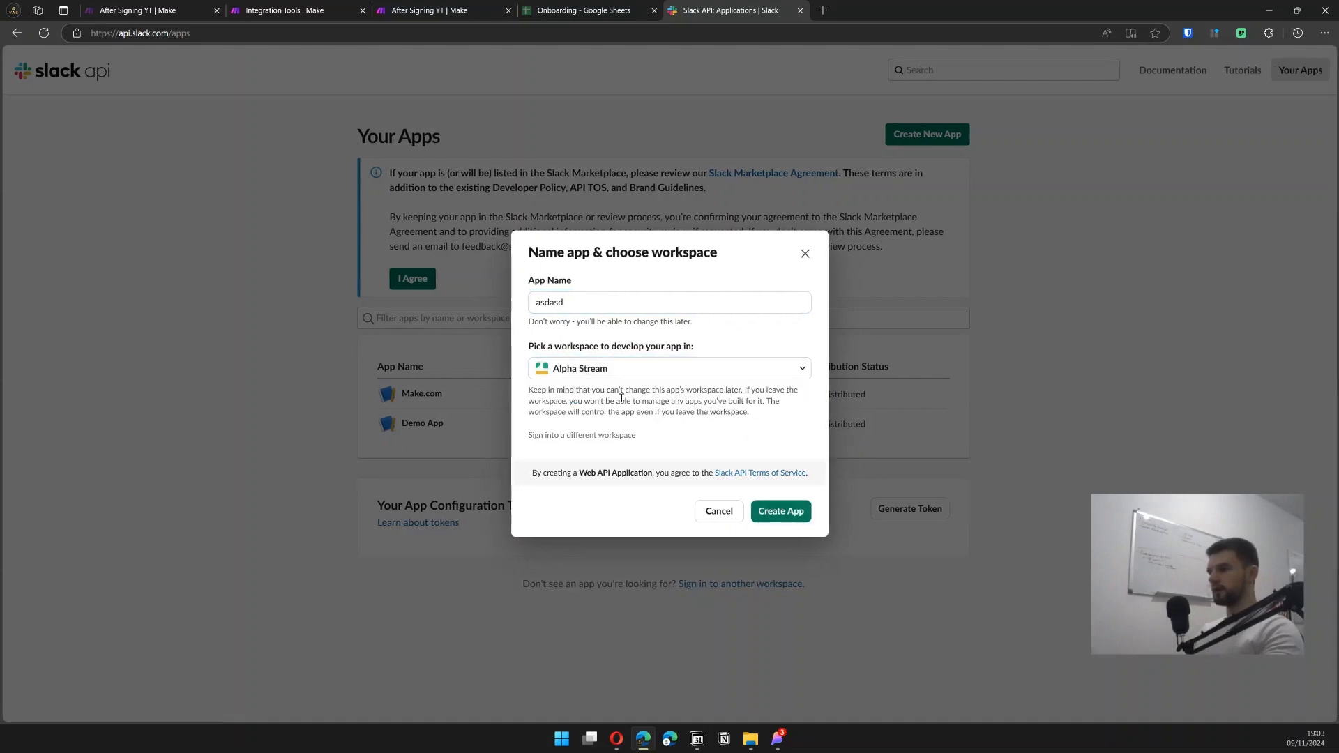
pyautogui.click(781, 511)
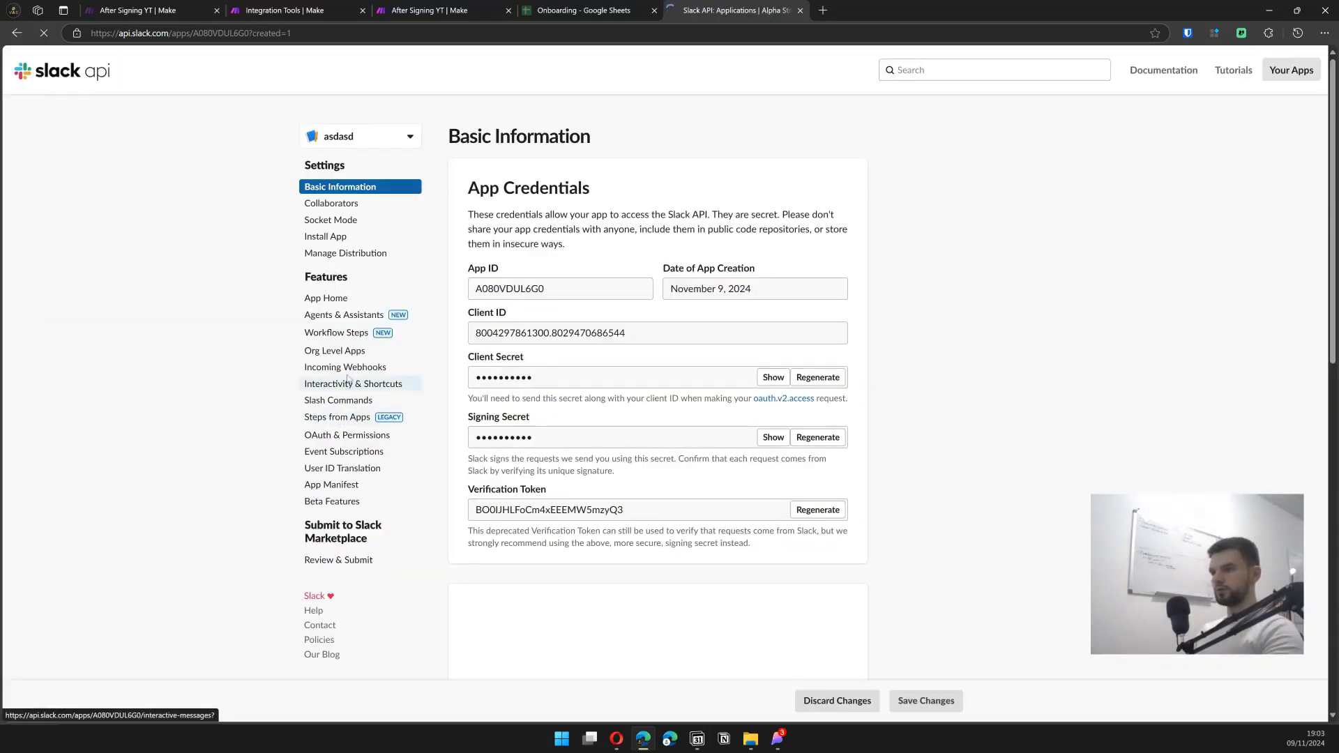
# - Add conversations.connect:manage, :read and :write as bot token scopes
pyautogui.click(334, 435)
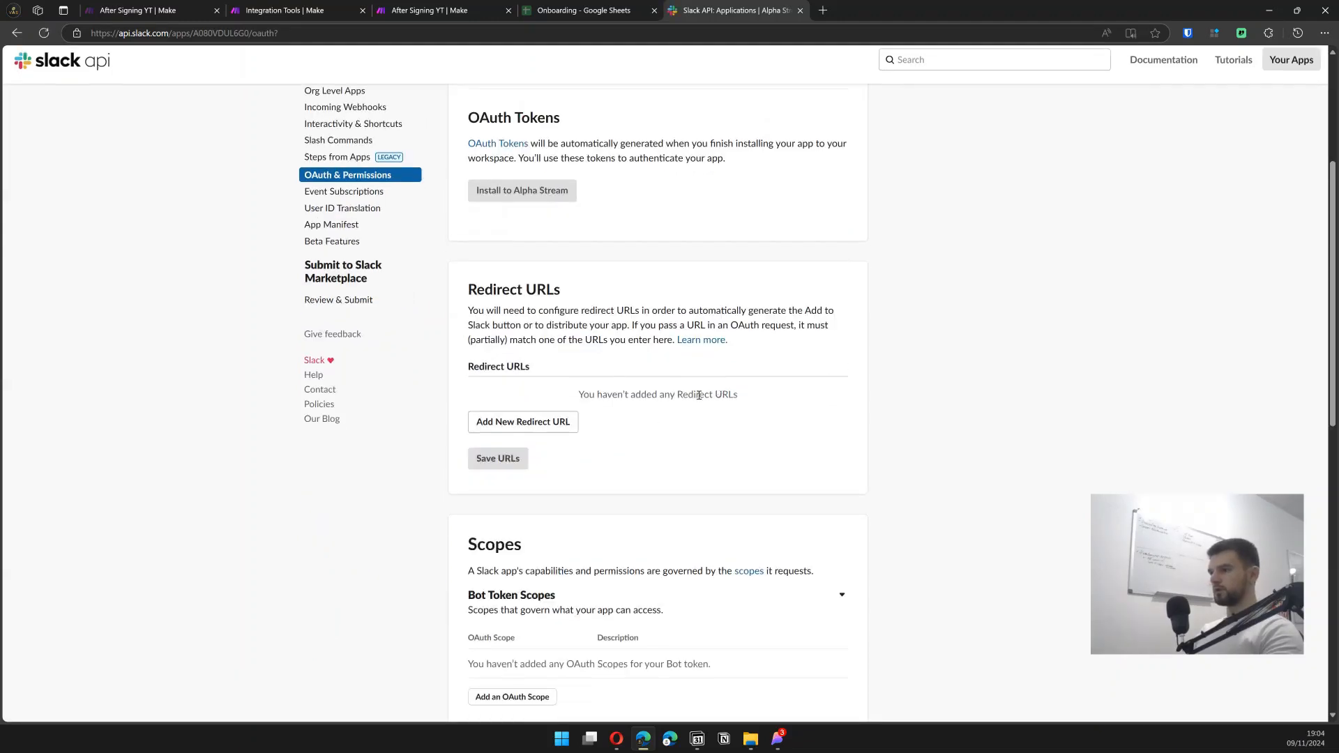
pyautogui.scroll(-4, 575, 366)
pyautogui.click(512, 470)
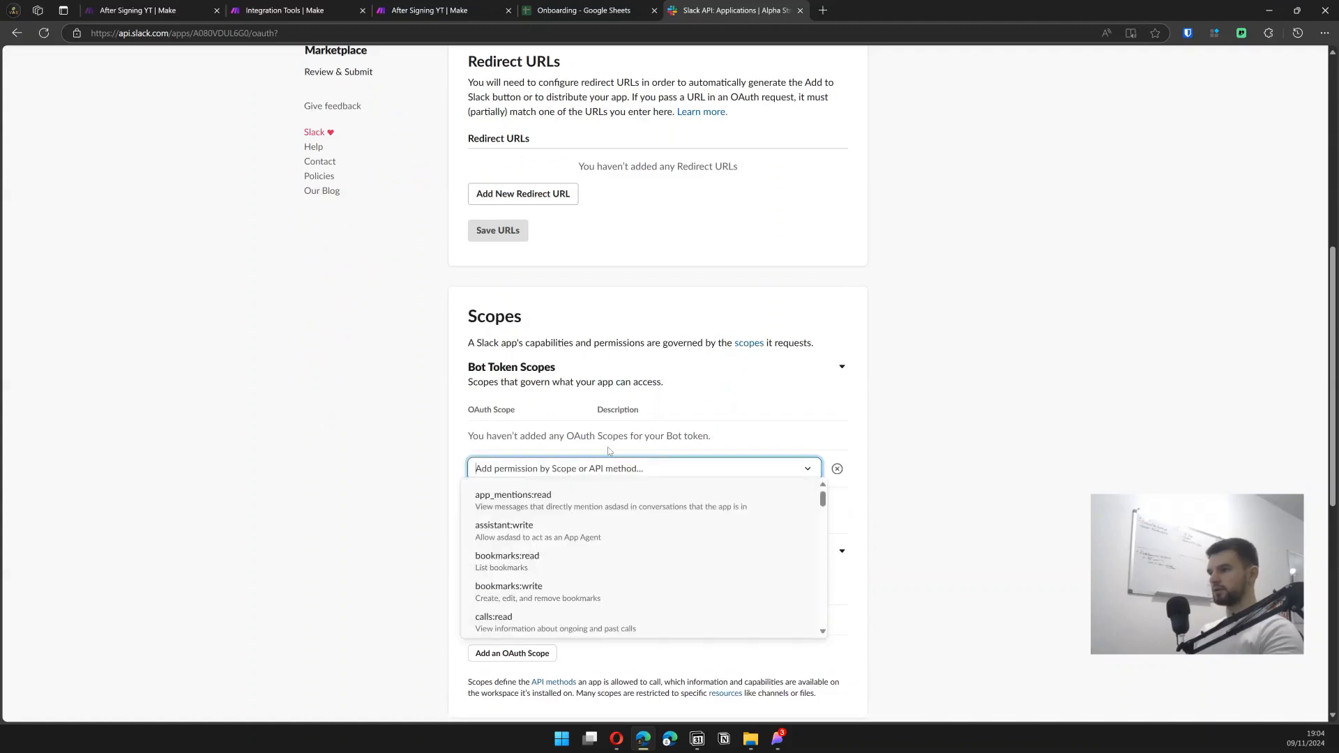
pyautogui.write('connect')
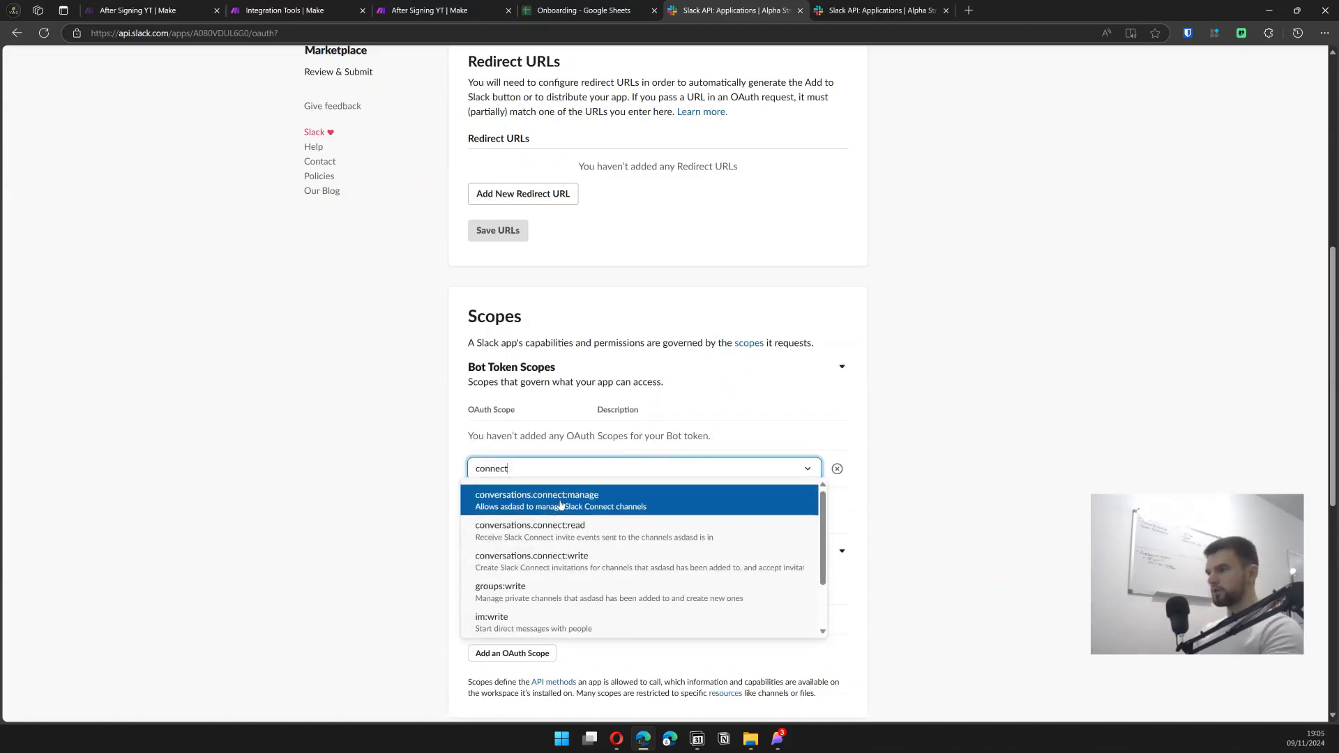
pyautogui.click(561, 505)
pyautogui.click(514, 488)
pyautogui.click(517, 514)
pyautogui.click(519, 542)
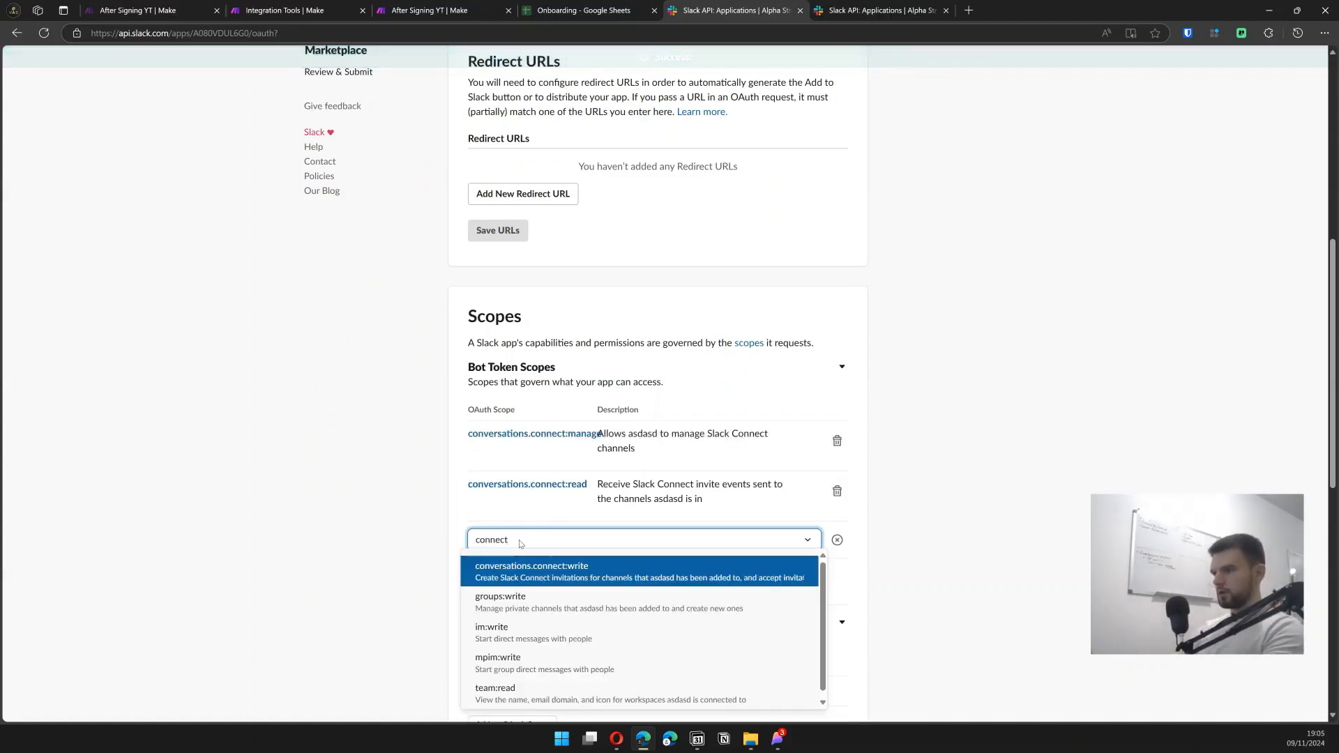
pyautogui.click(554, 566)
# - Install the app to Alpha Stream and copy its bot user OAuth token
pyautogui.scroll(-4, 595, 538)
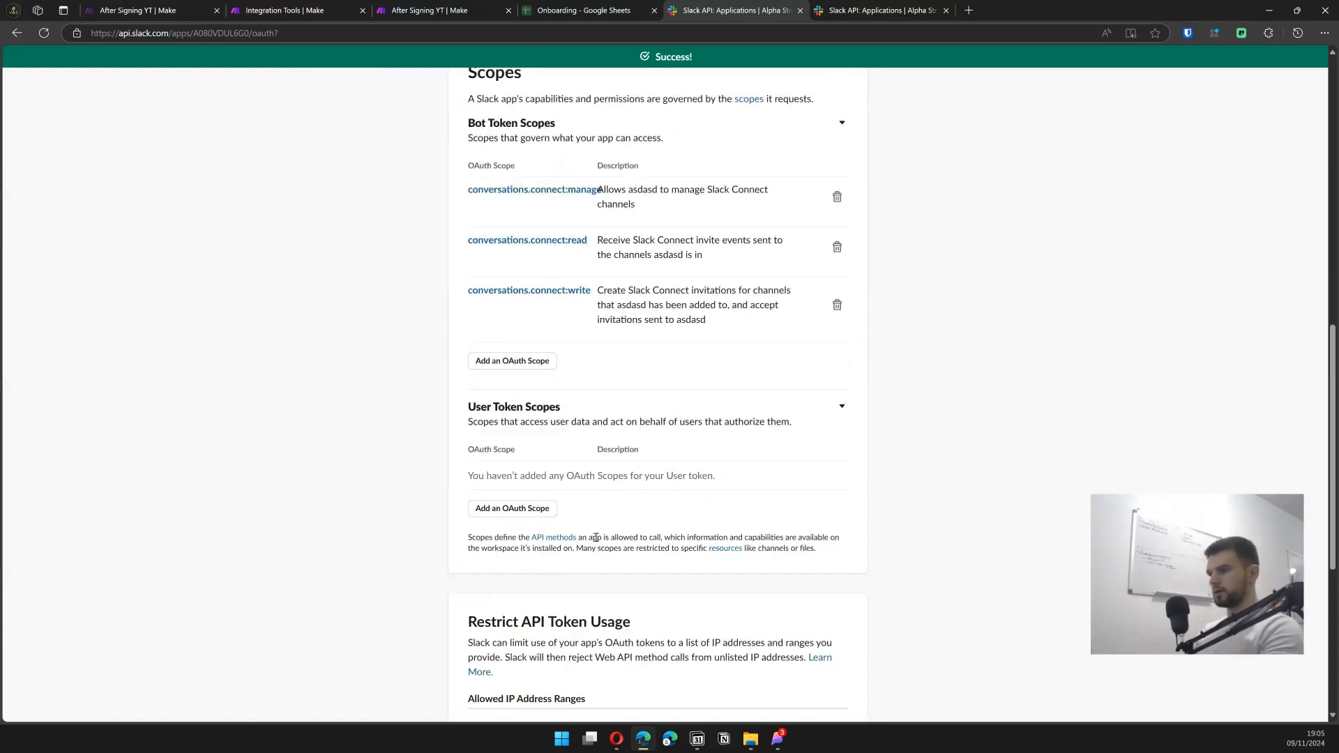
pyautogui.scroll(-4, 595, 538)
pyautogui.scroll(14, 627, 509)
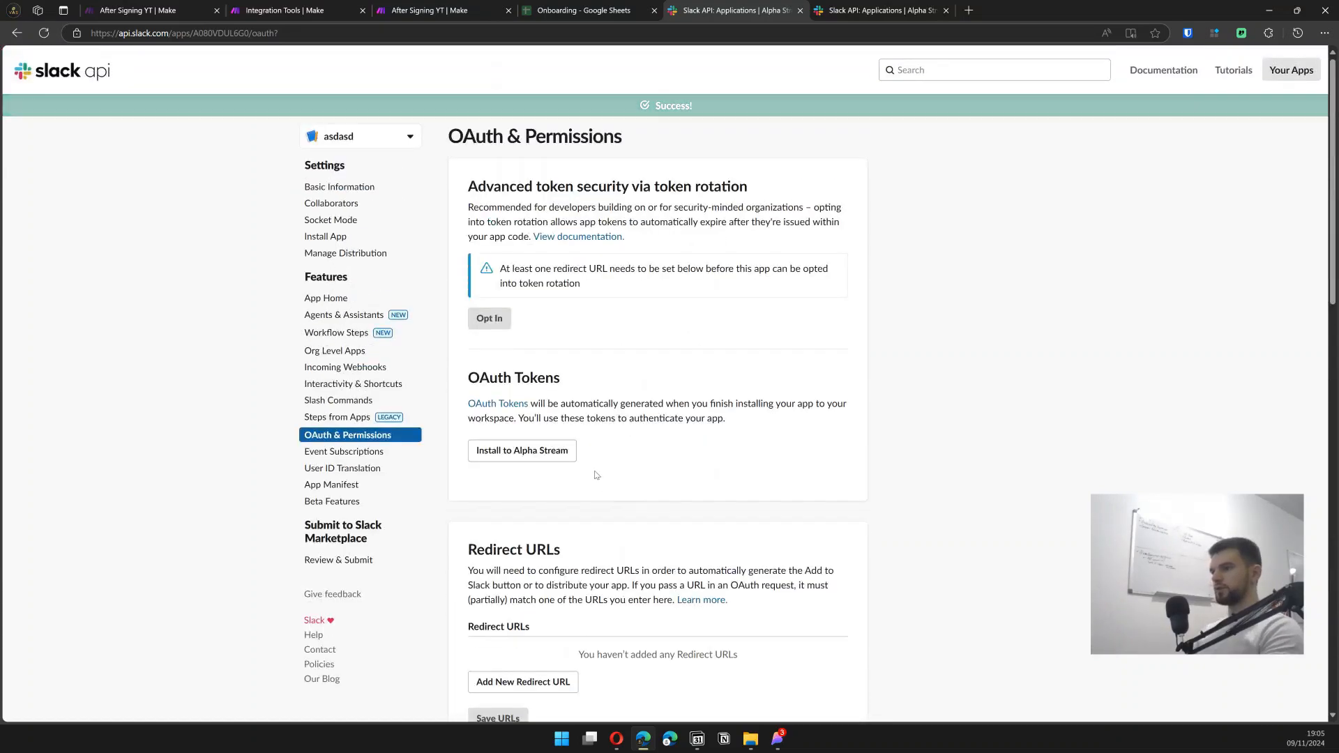
pyautogui.moveTo(474, 377); pyautogui.dragTo(538, 382)
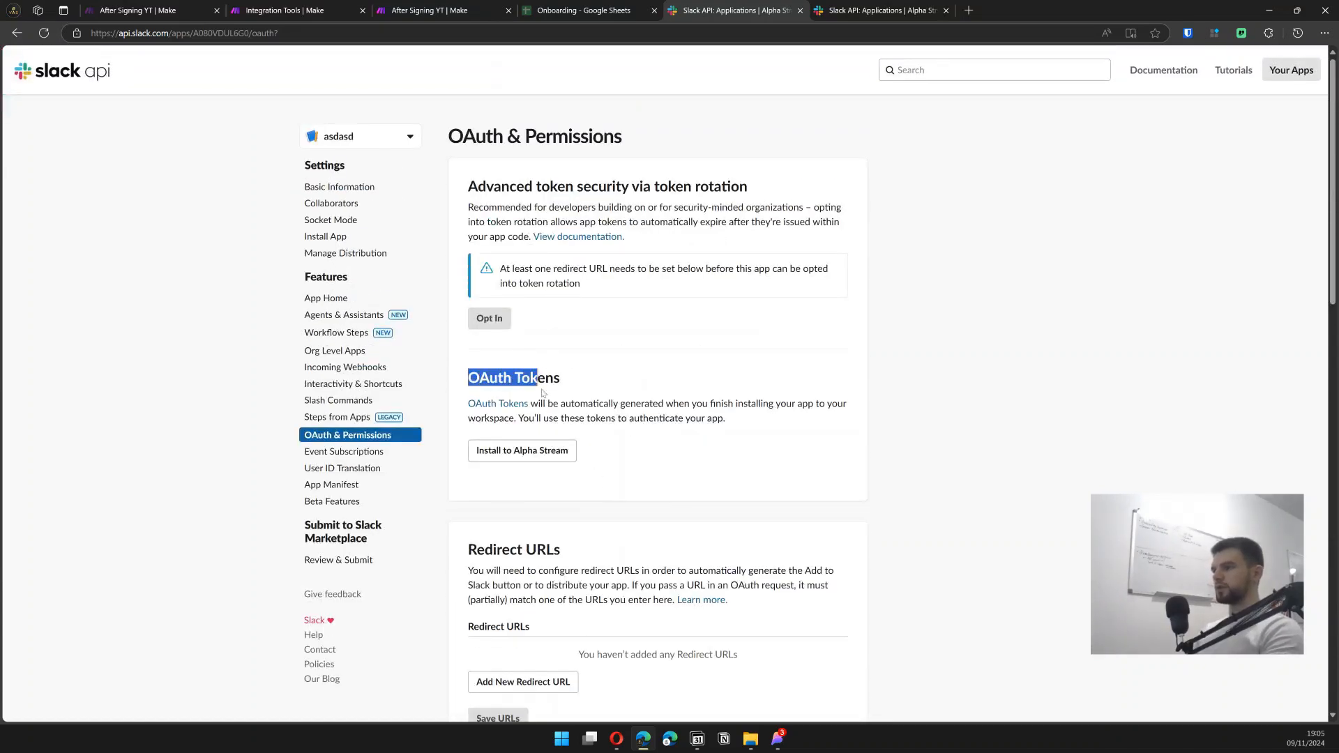
pyautogui.click(530, 453)
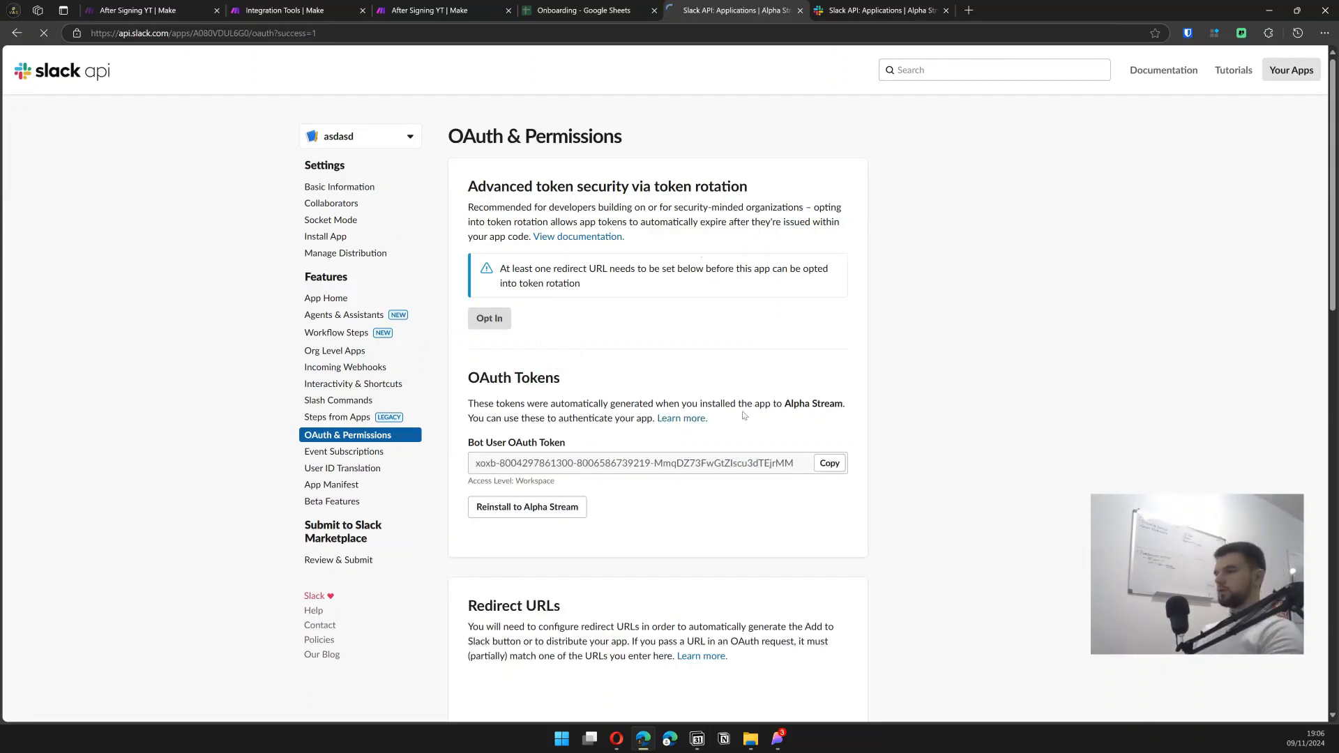
pyautogui.click(829, 463)
# - Set Invite Users to invite asdasd into the mapped Channel ID from Create a Channel
pyautogui.hotkey('ctrl', '2')
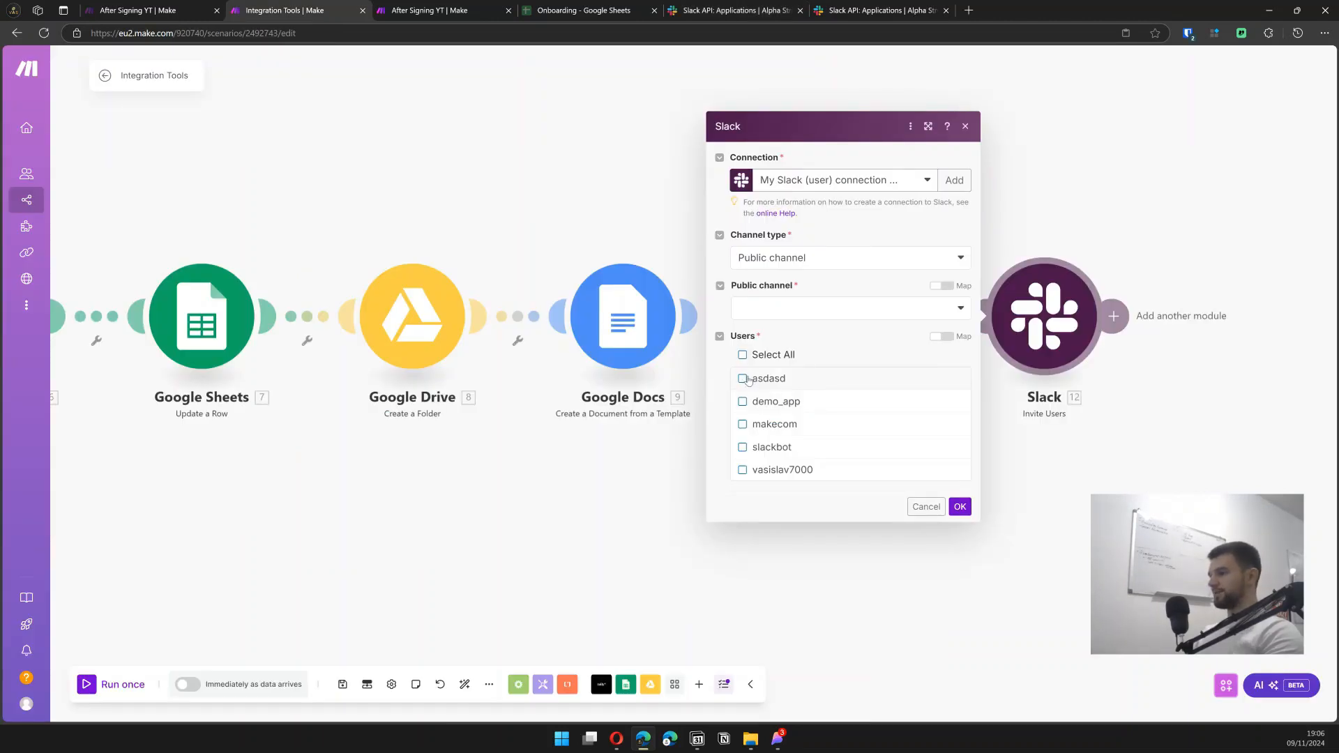
pyautogui.click(758, 381)
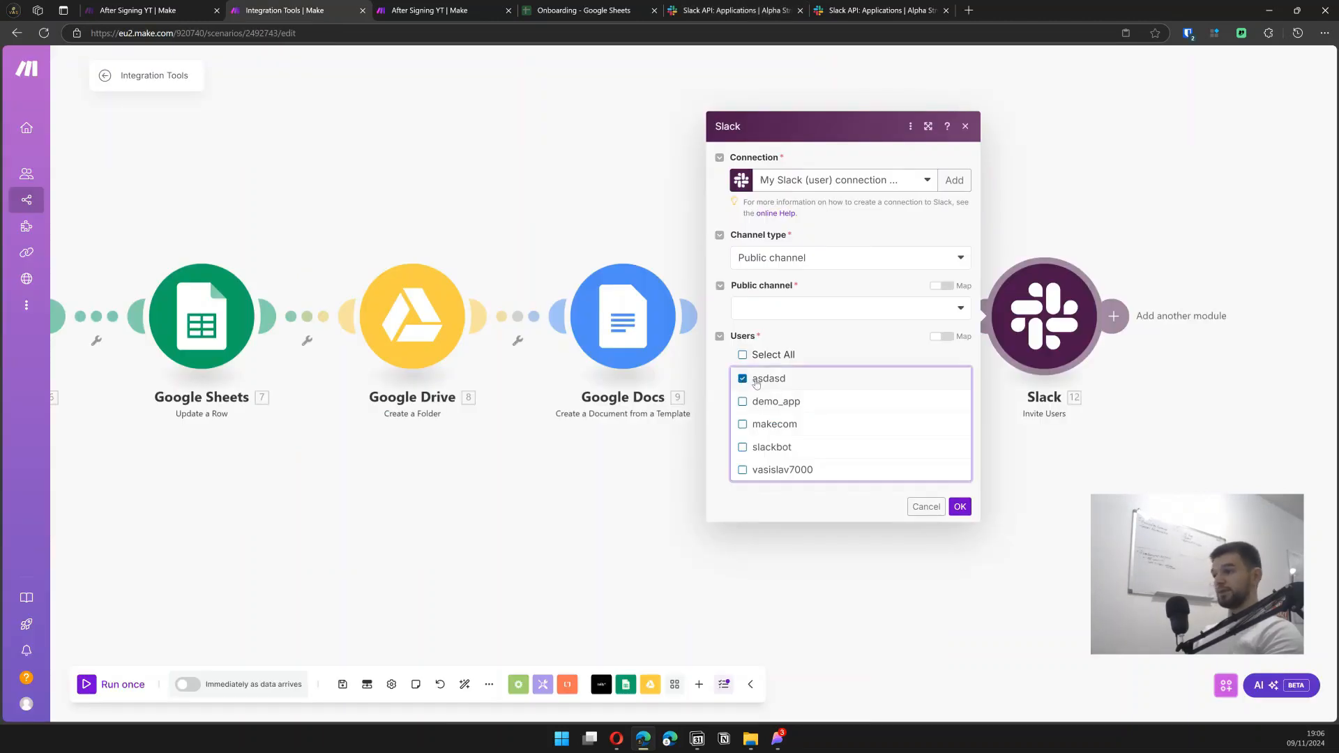
pyautogui.click(825, 310)
pyautogui.click(874, 286)
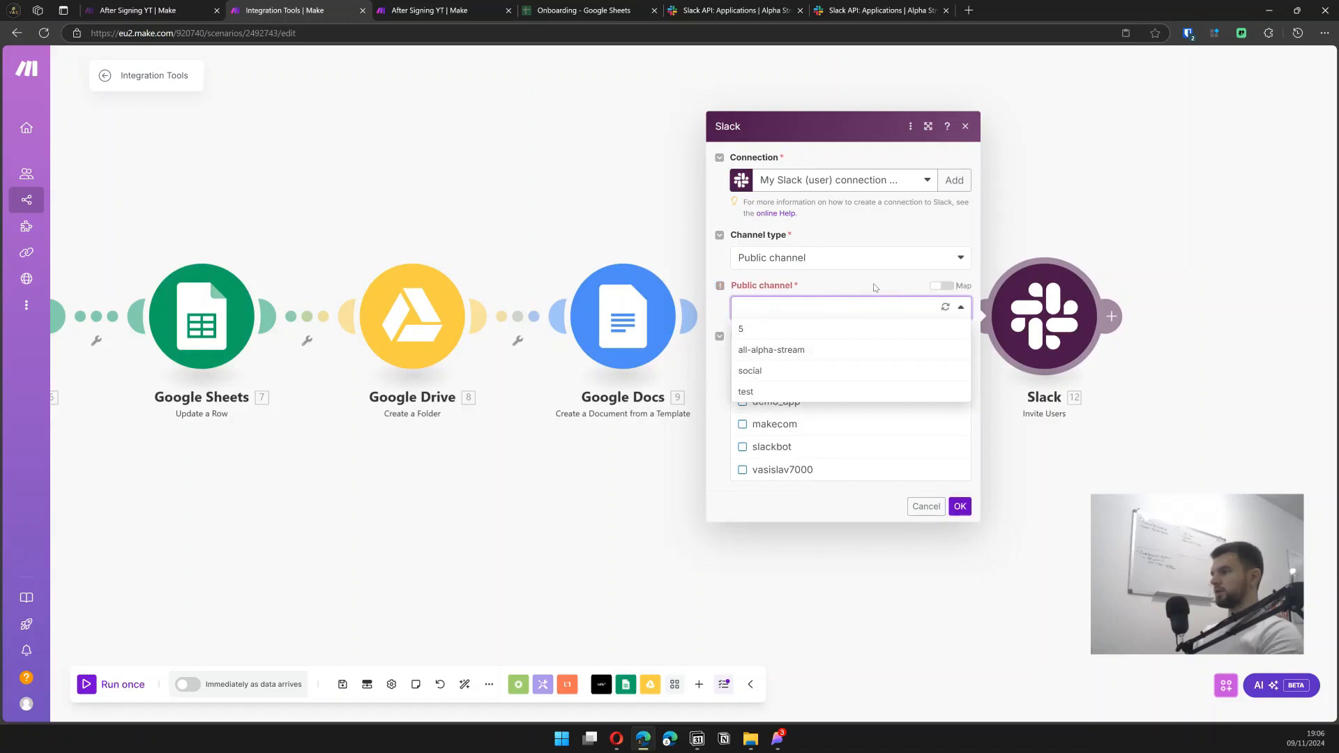
pyautogui.click(940, 287)
pyautogui.click(645, 279)
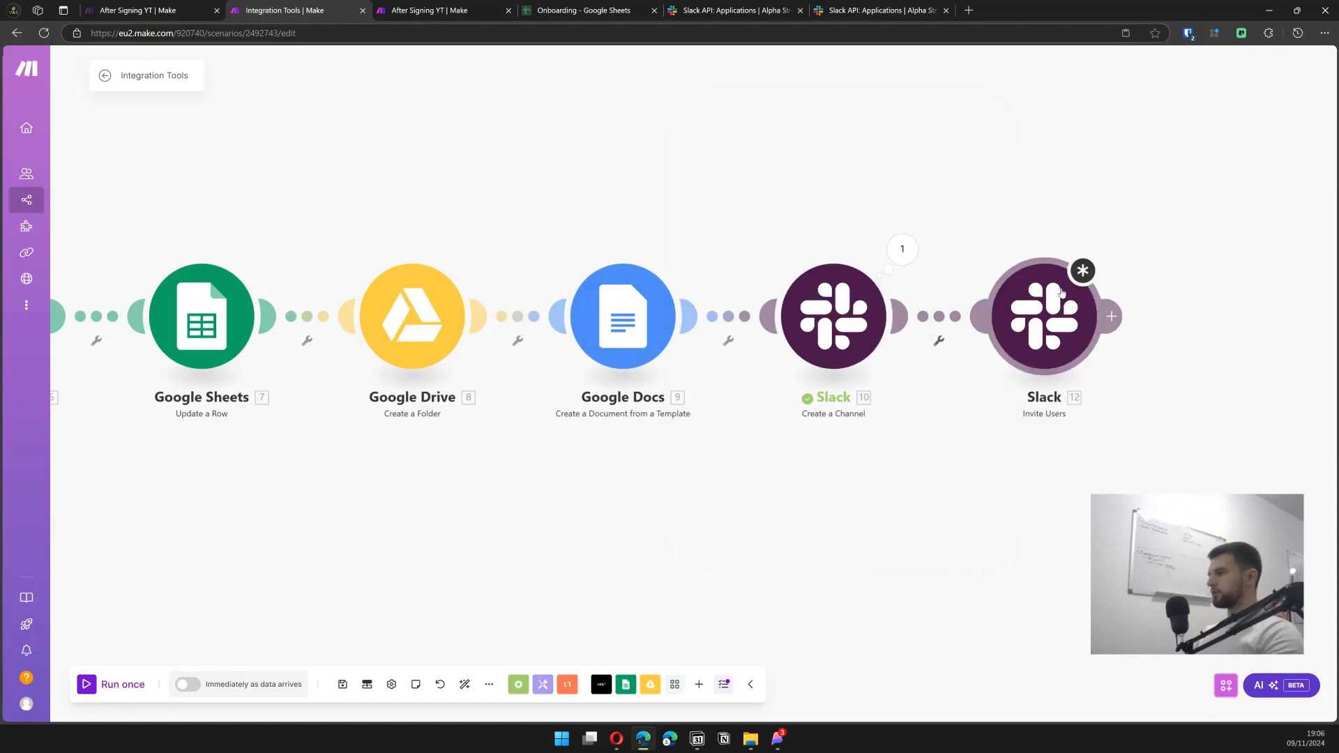
pyautogui.click(994, 317)
pyautogui.click(813, 305)
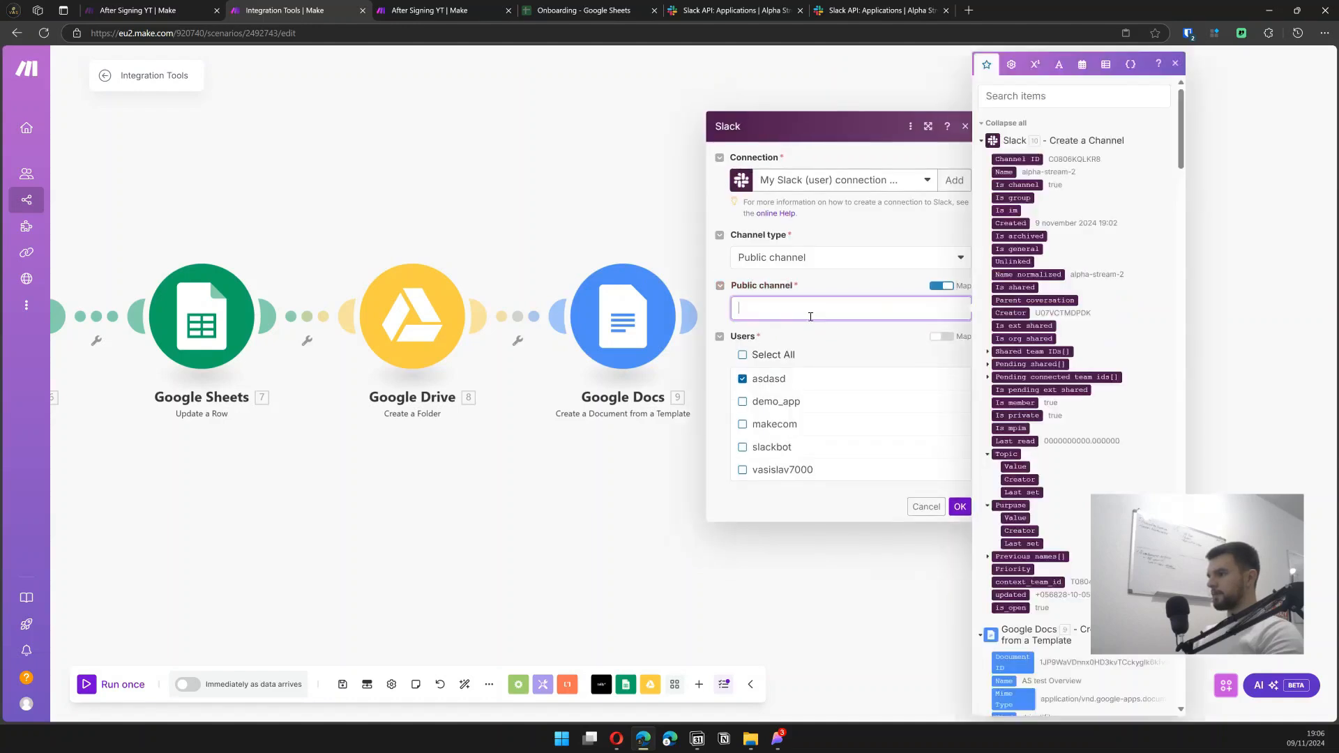
pyautogui.click(1026, 157)
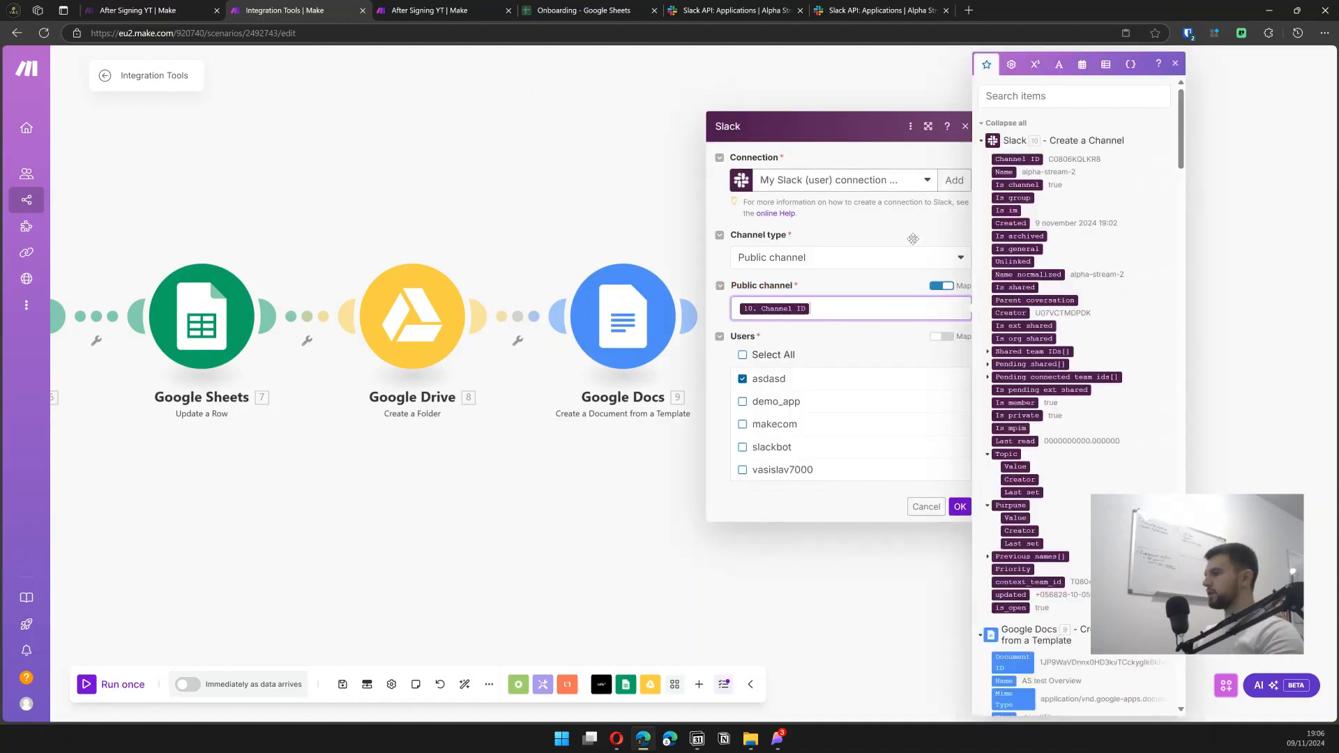
pyautogui.click(850, 332)
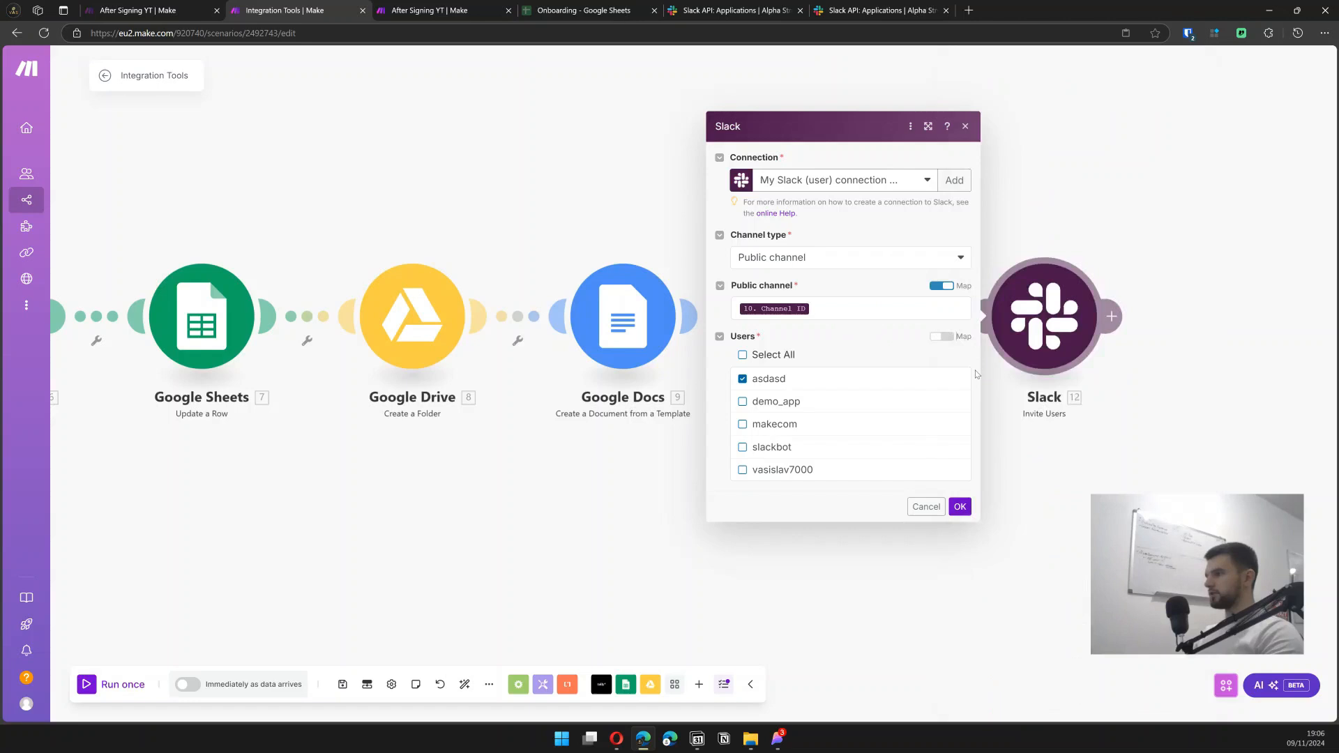
pyautogui.click(962, 505)
# - Copy the created channel's ID and test-run Invite Users alone with it
pyautogui.click(908, 256)
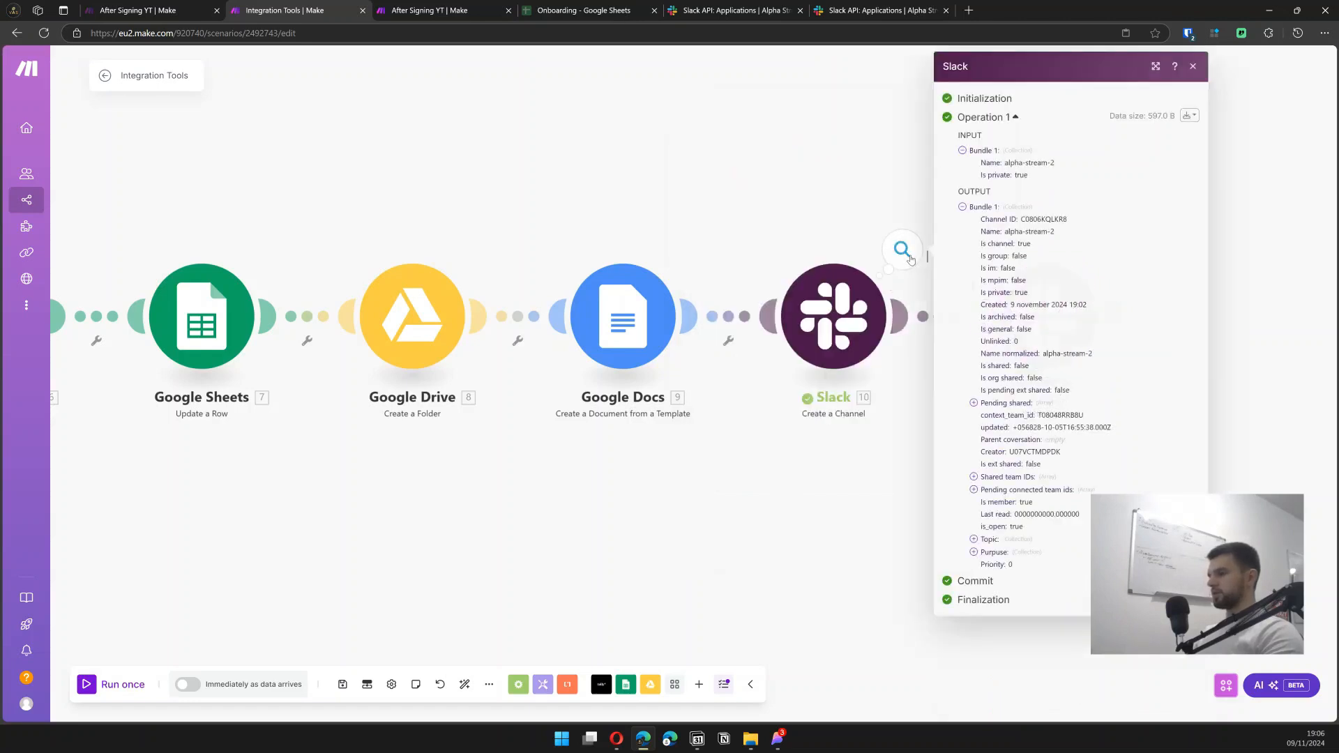
pyautogui.doubleClick(1057, 219)
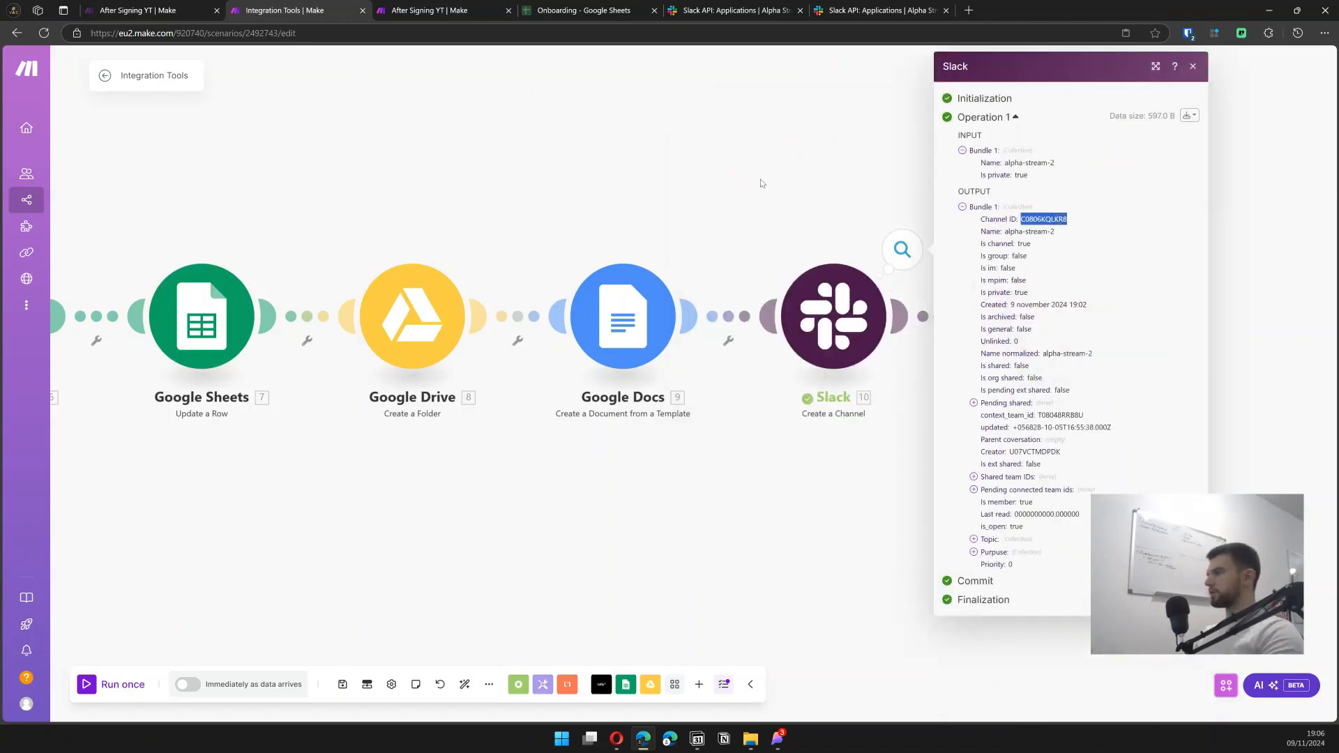
pyautogui.click(751, 177)
pyautogui.rightClick(1053, 319)
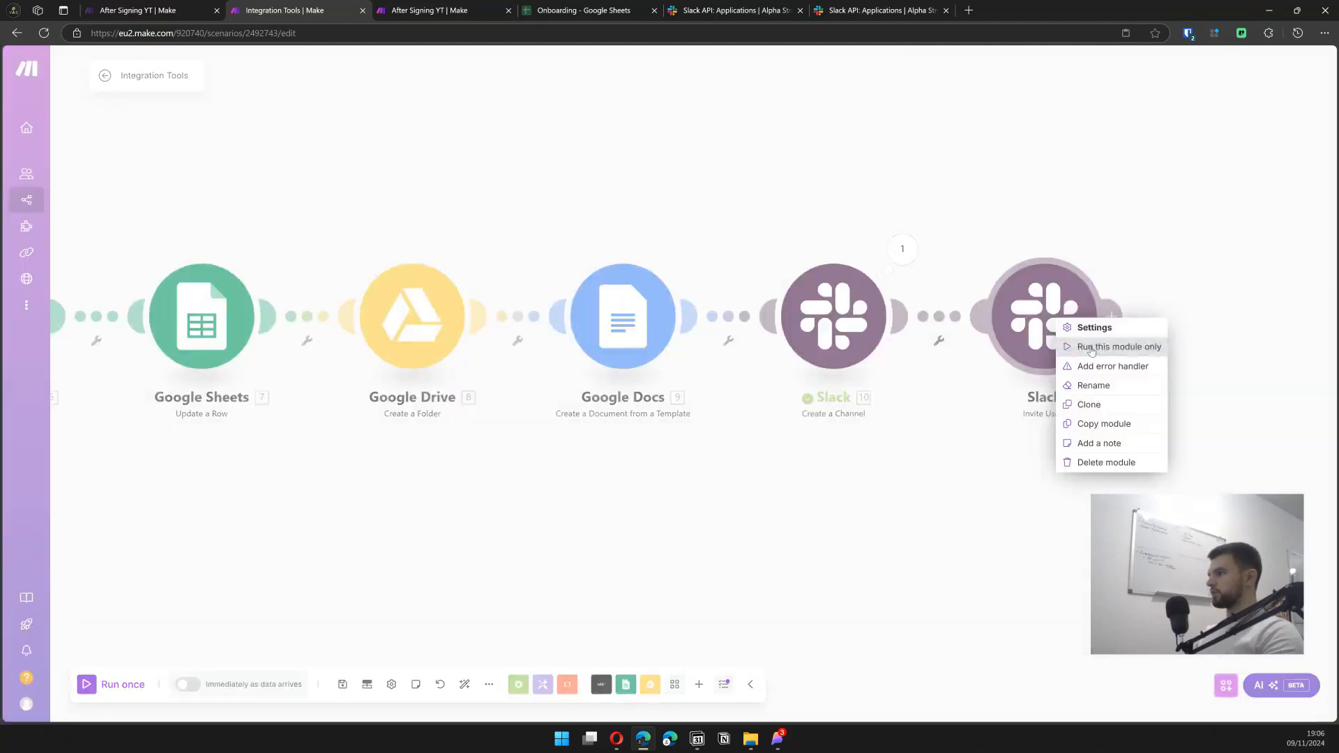
pyautogui.click(1094, 347)
pyautogui.click(838, 368)
pyautogui.hotkey('ctrl', 'v')
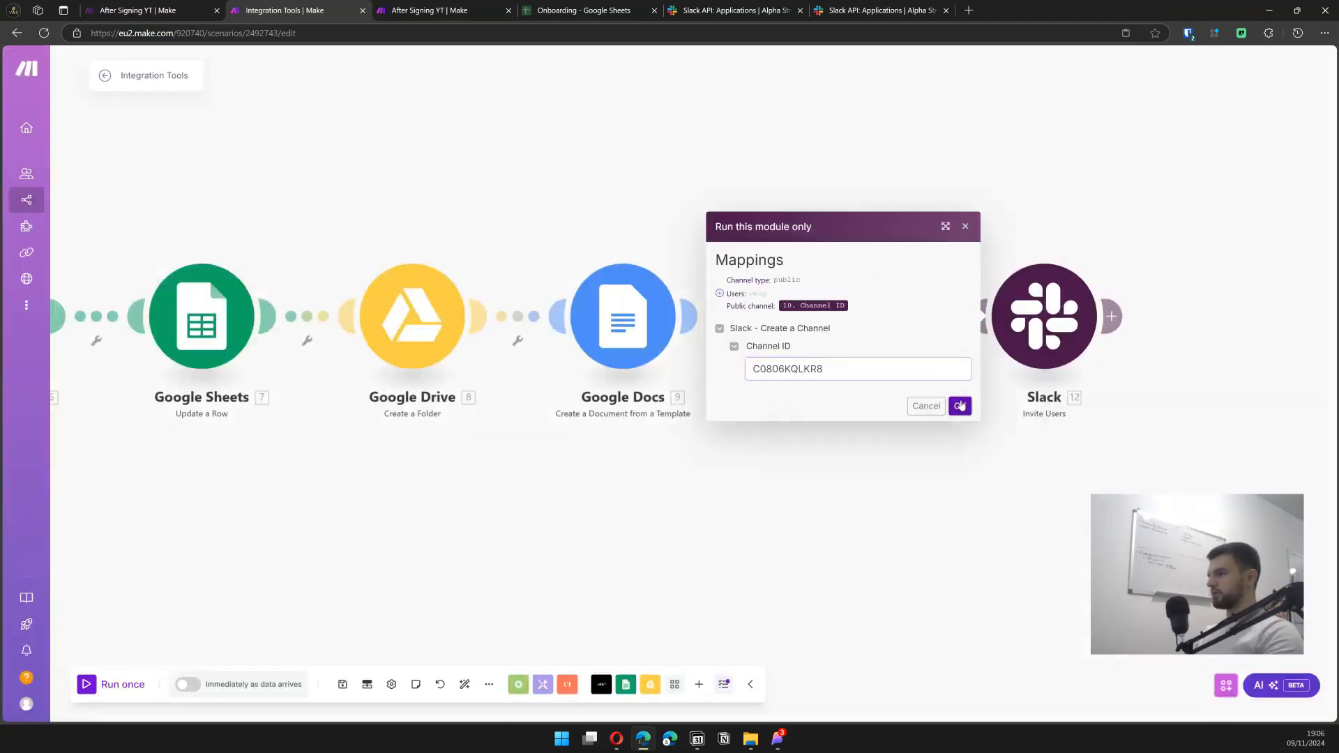
pyautogui.click(959, 406)
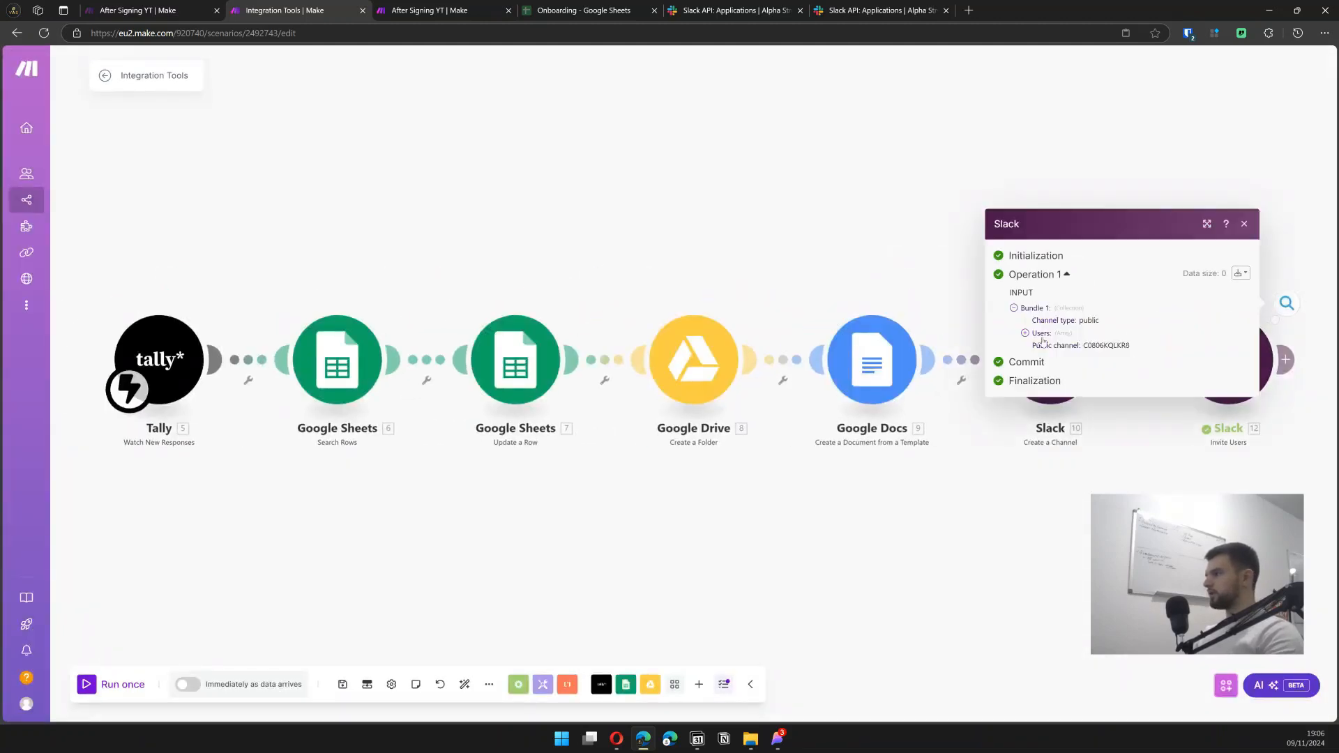
# - Go to slack.com to confirm asdasd joined alpha-stream-2
pyautogui.click(863, 5)
pyautogui.click(825, 36)
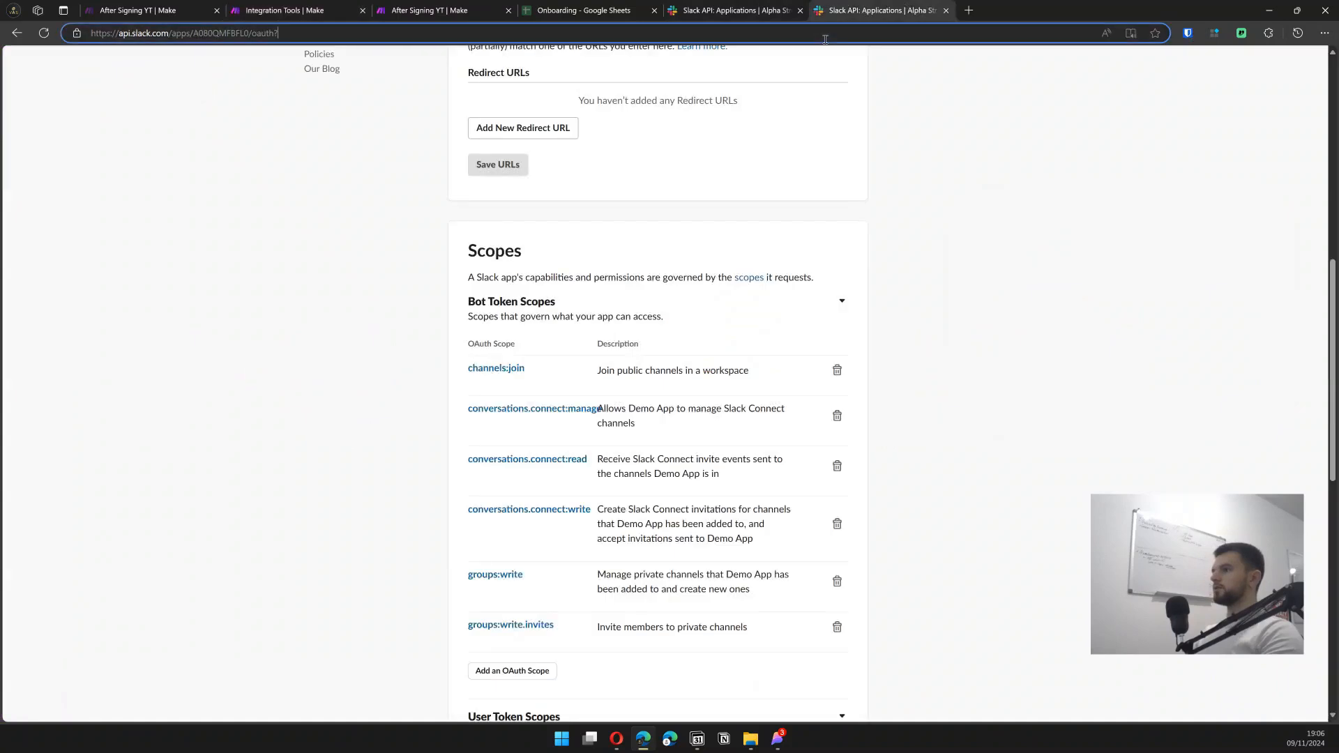
pyautogui.write('slack.com')
pyautogui.press('Return')
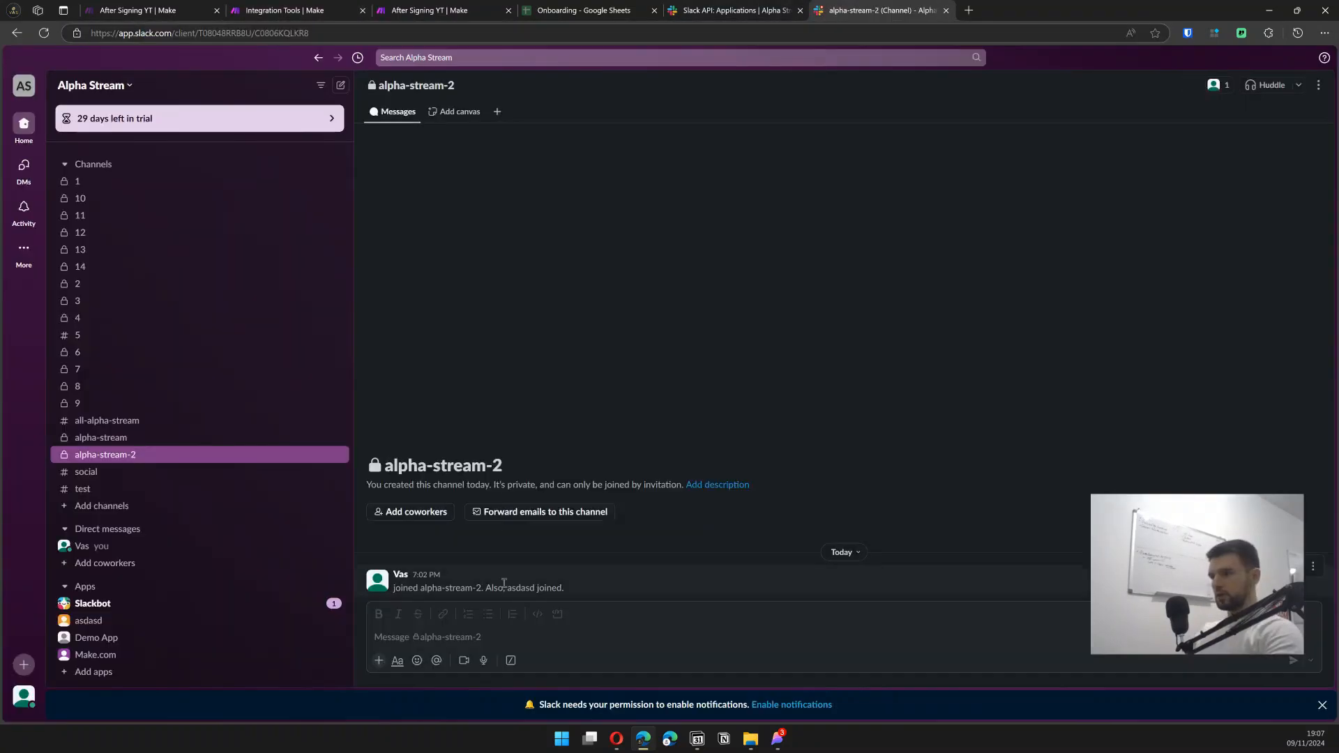
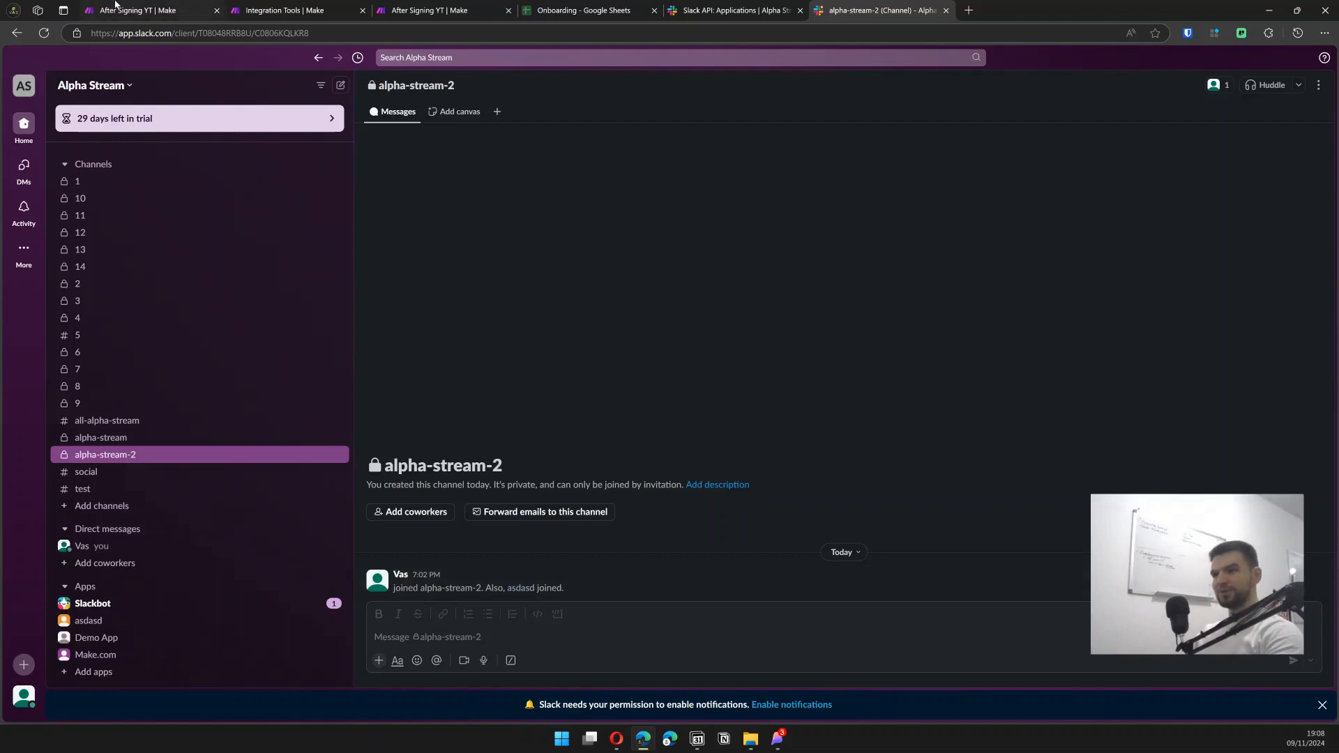
# - Switch back to the Make scenario editor tab from Slack's alpha-stream-2 channel
pyautogui.click(278, 5)
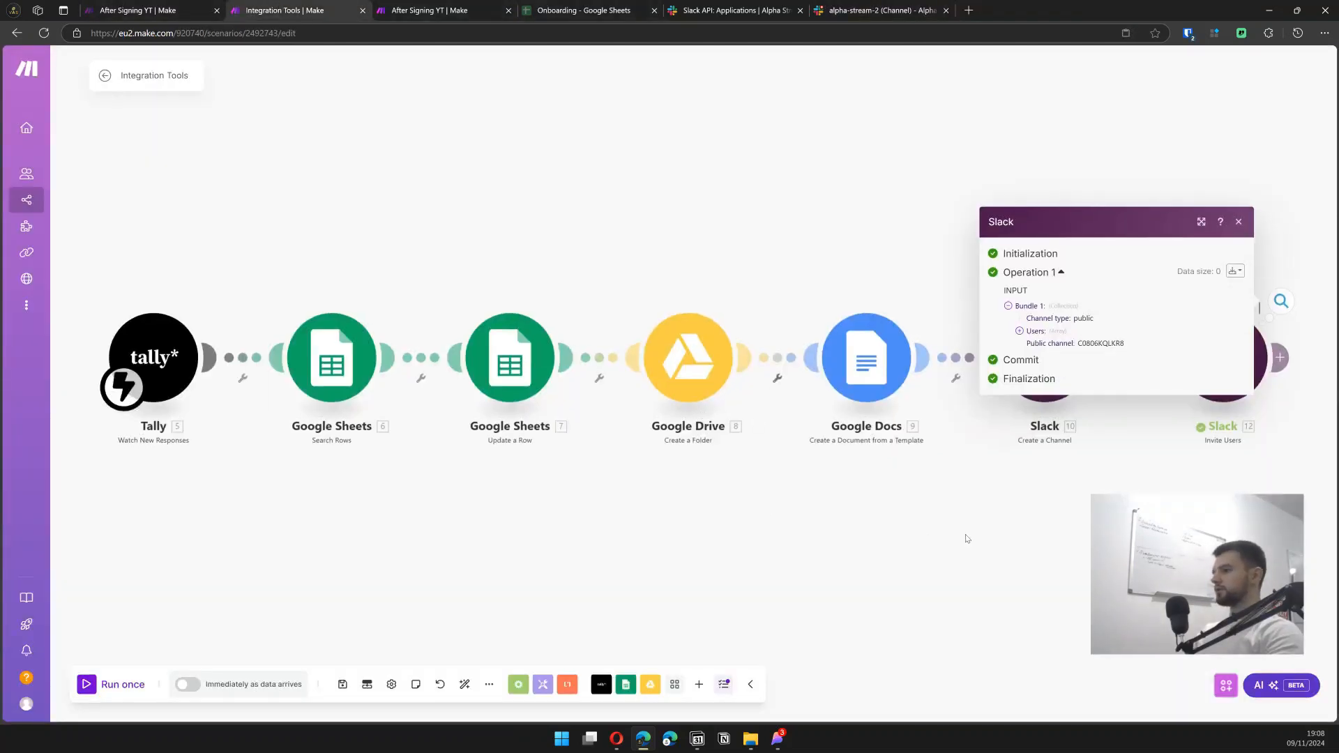
# - Add an HTTP 'Make a request' module after the Slack Invite Users module
pyautogui.moveTo(965, 542); pyautogui.dragTo(454, 541)
pyautogui.click(1057, 225)
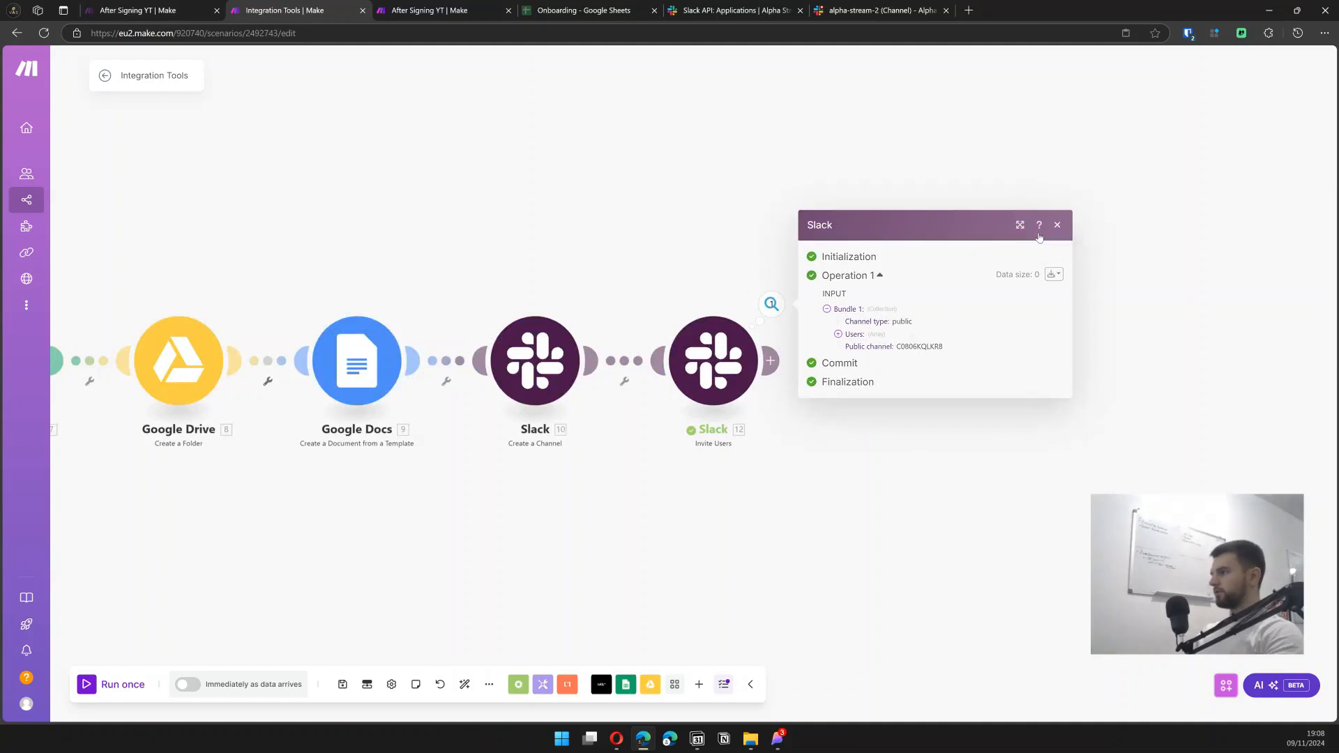
pyautogui.click(773, 360)
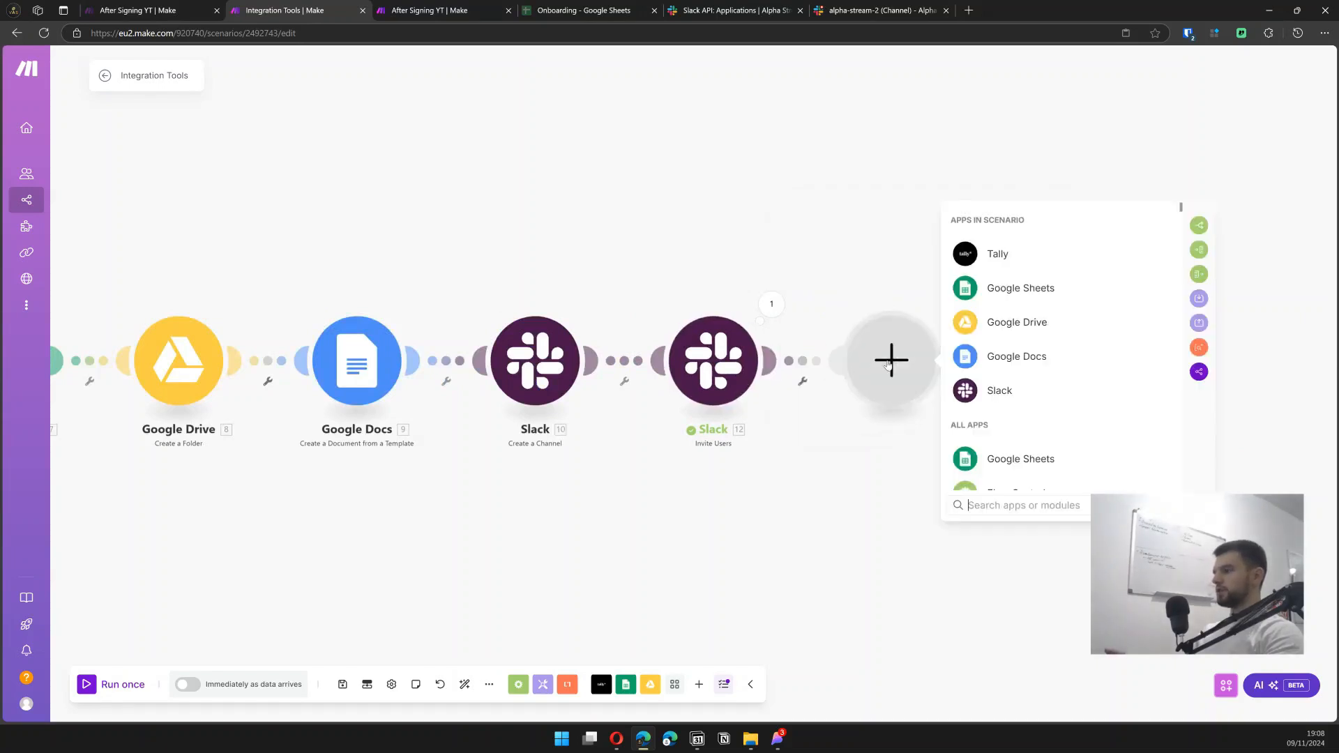
pyautogui.write('http')
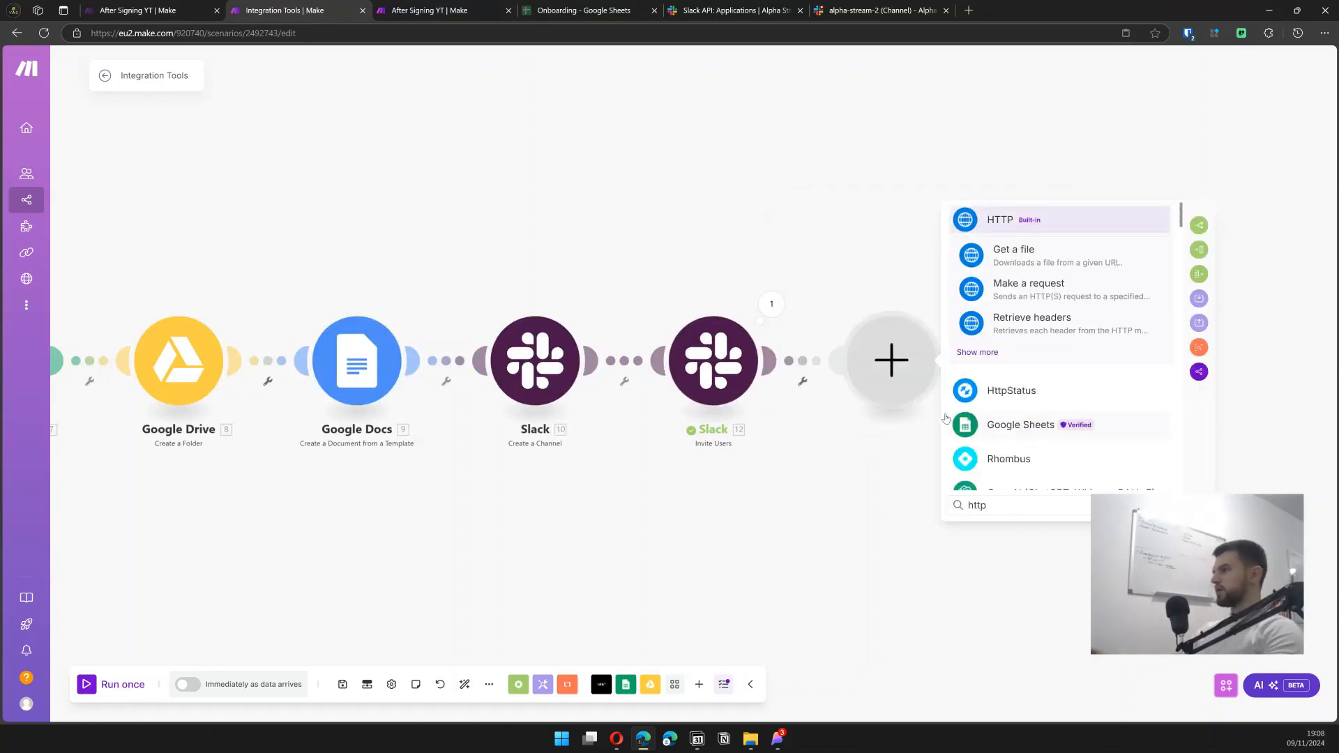
pyautogui.click(1042, 283)
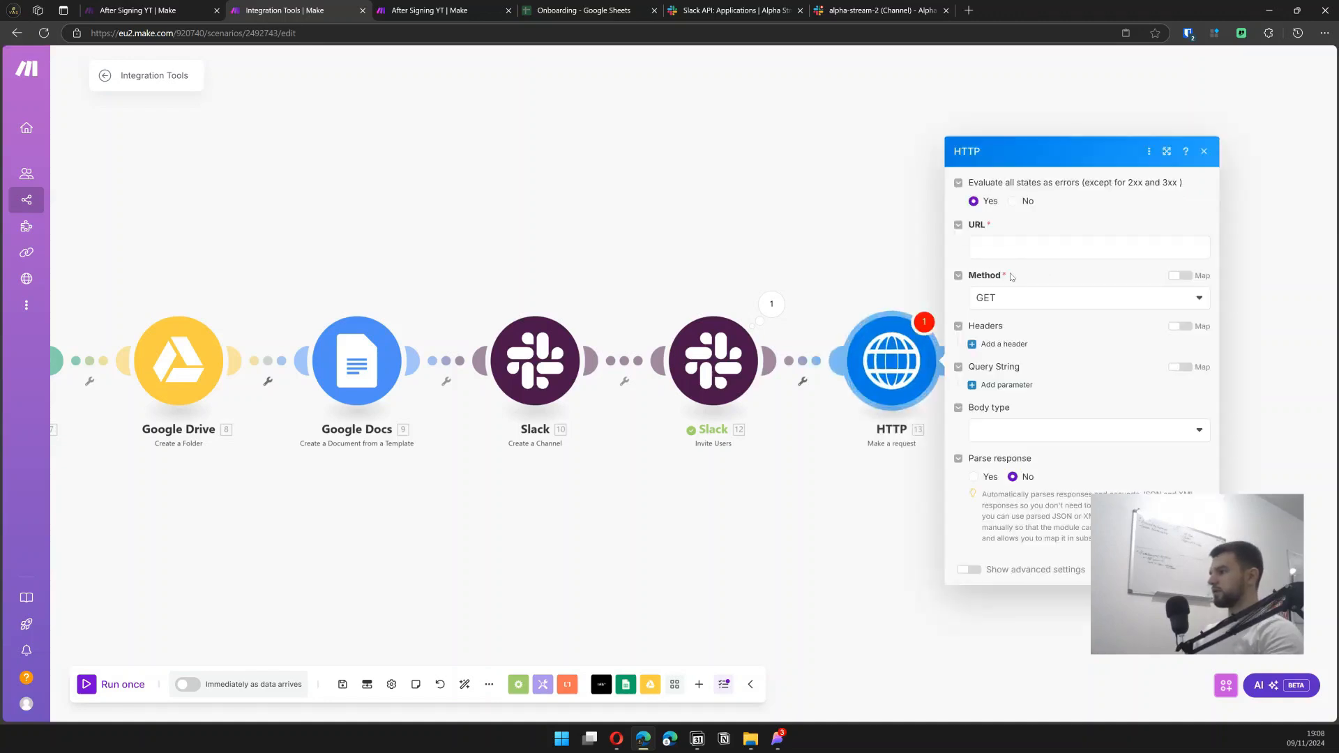
pyautogui.click(1019, 298)
pyautogui.click(1010, 368)
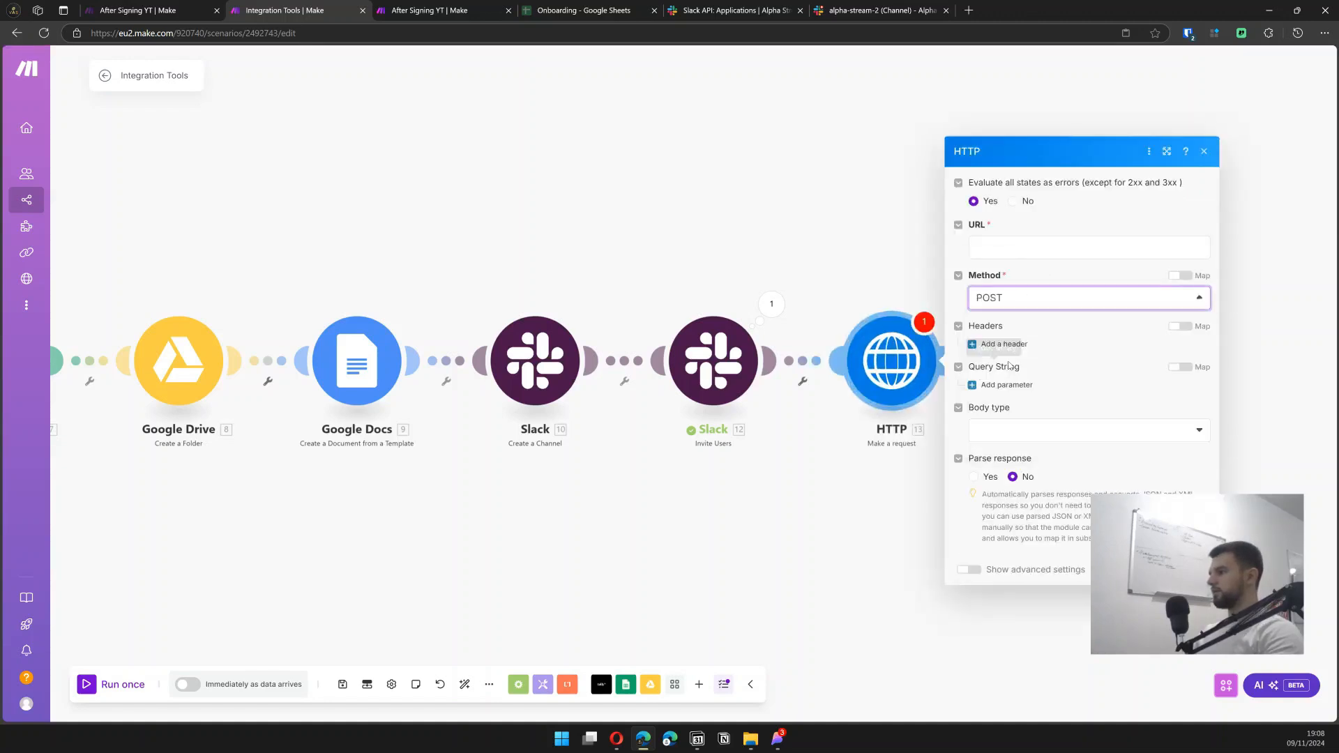
pyautogui.click(1003, 247)
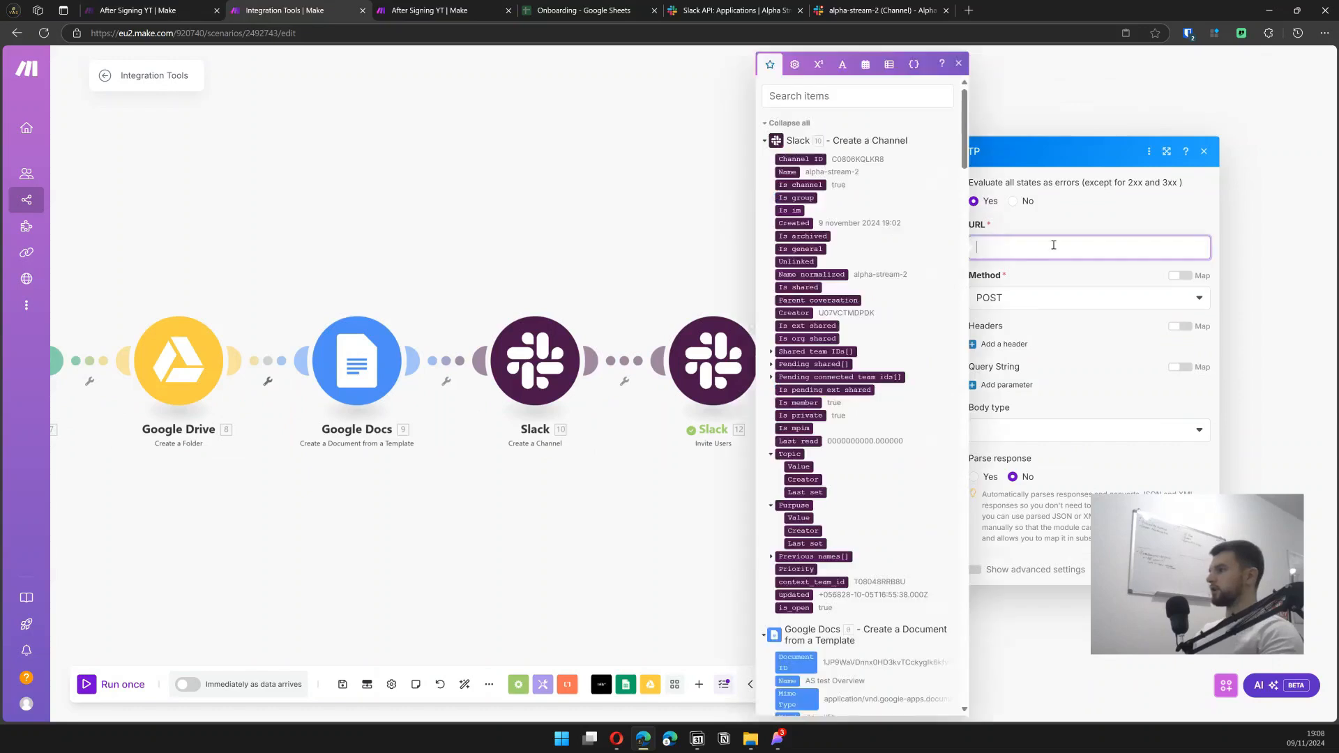
pyautogui.write('https://slack.com/api/conversations.inviteShared')
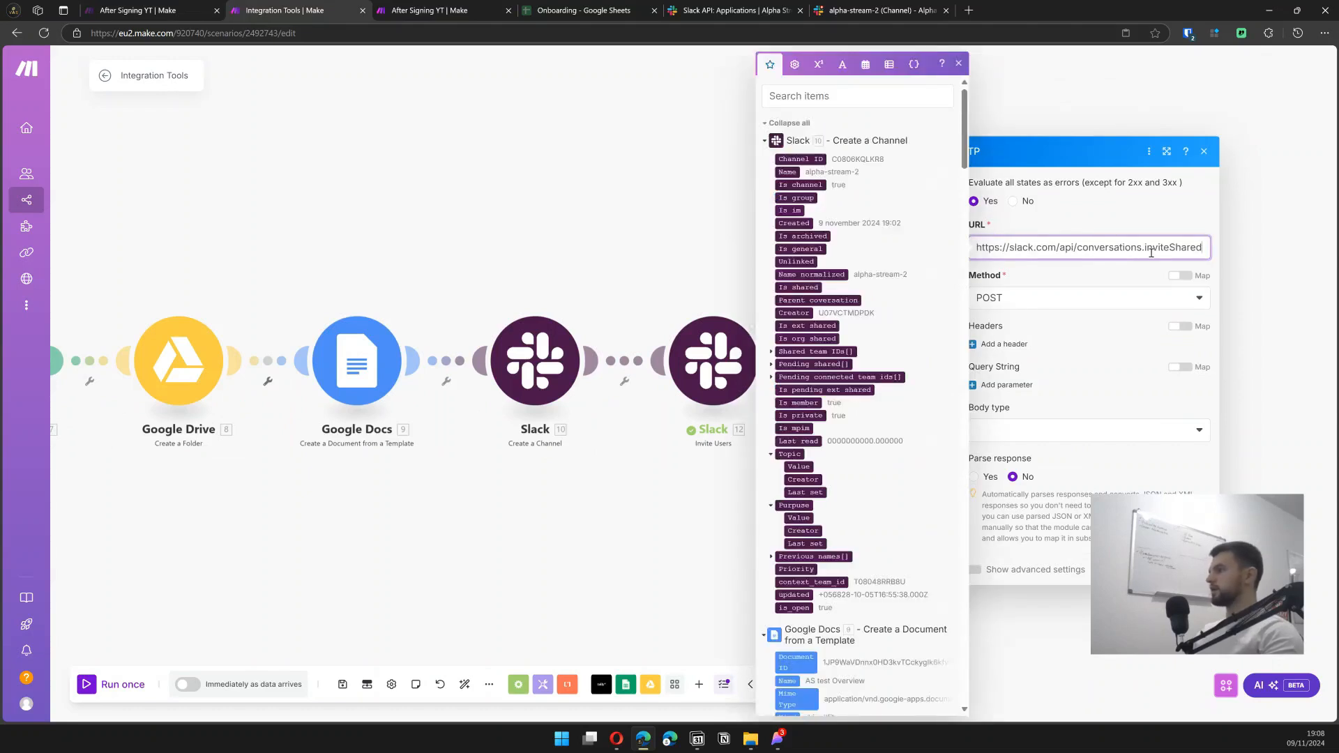
pyautogui.click(1131, 220)
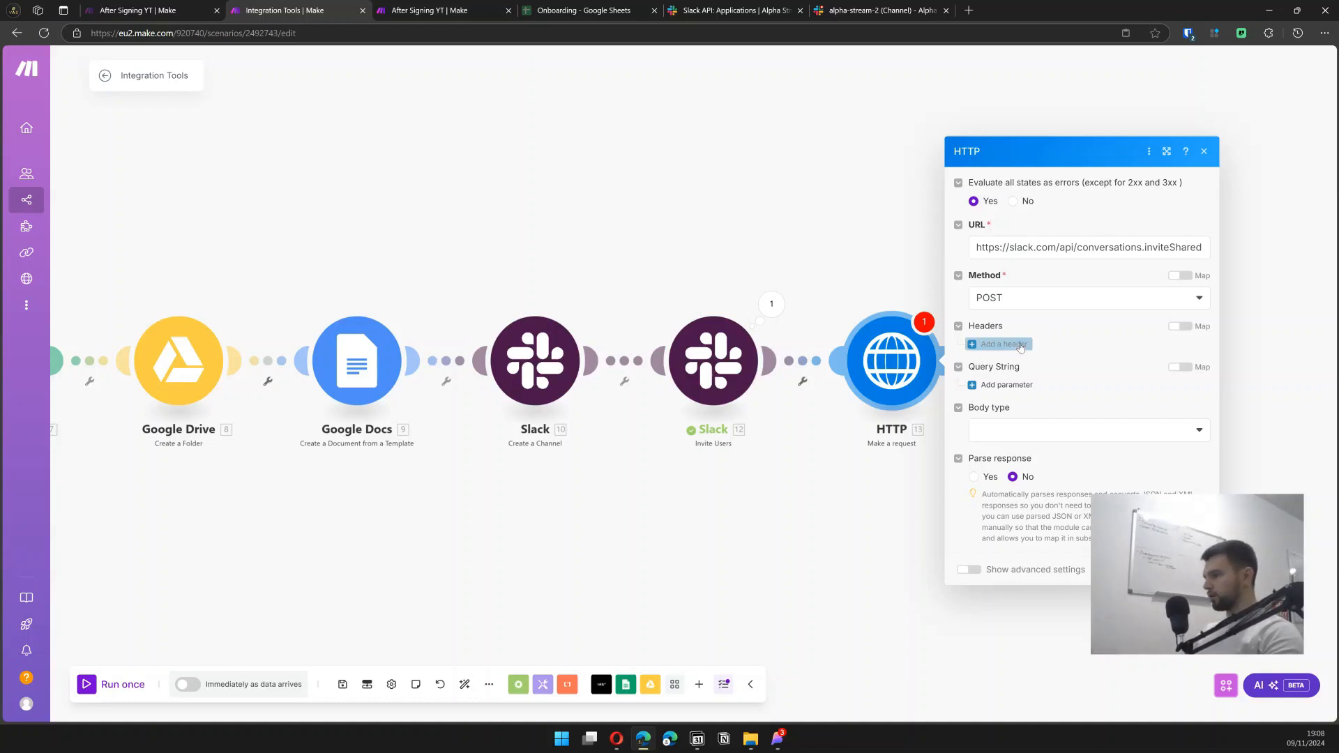
# - Add an Authorization header with value 'Bearer' followed by the Slack bot token
pyautogui.click(1014, 345)
pyautogui.click(1050, 315)
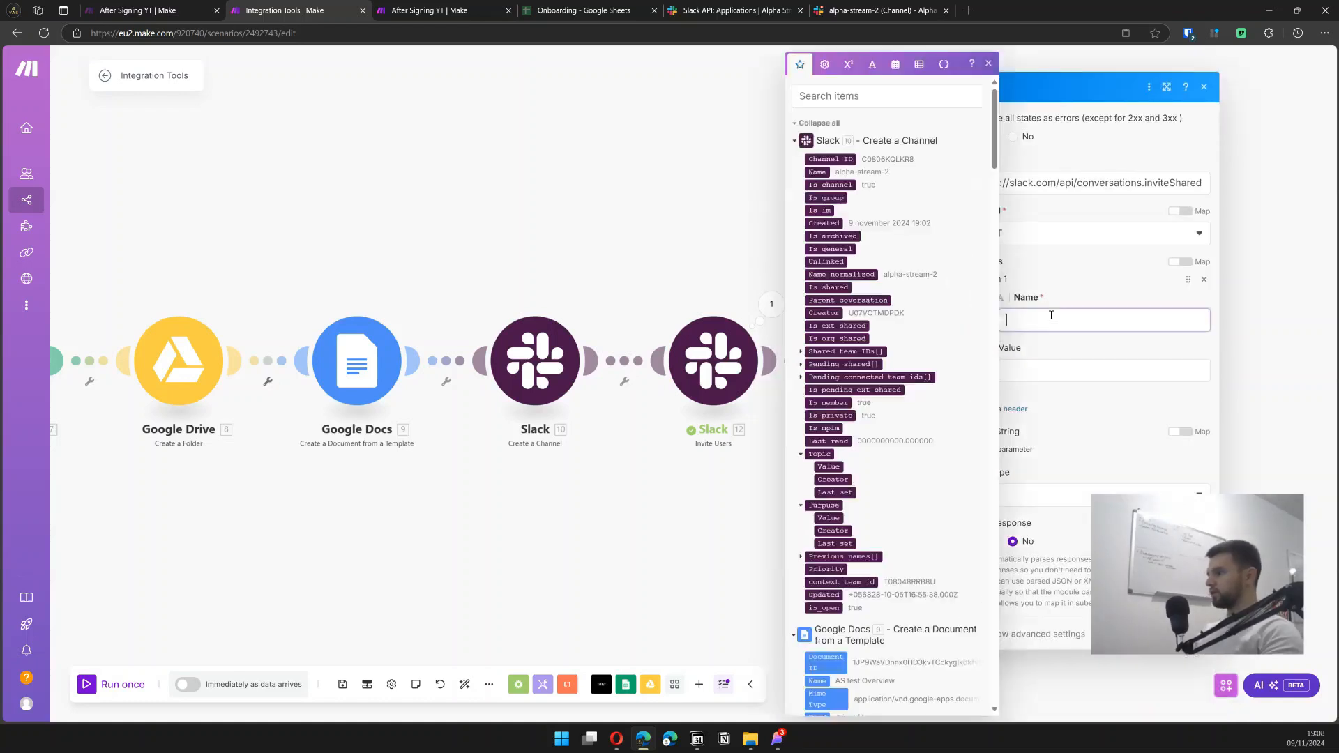
pyautogui.write('Authorization')
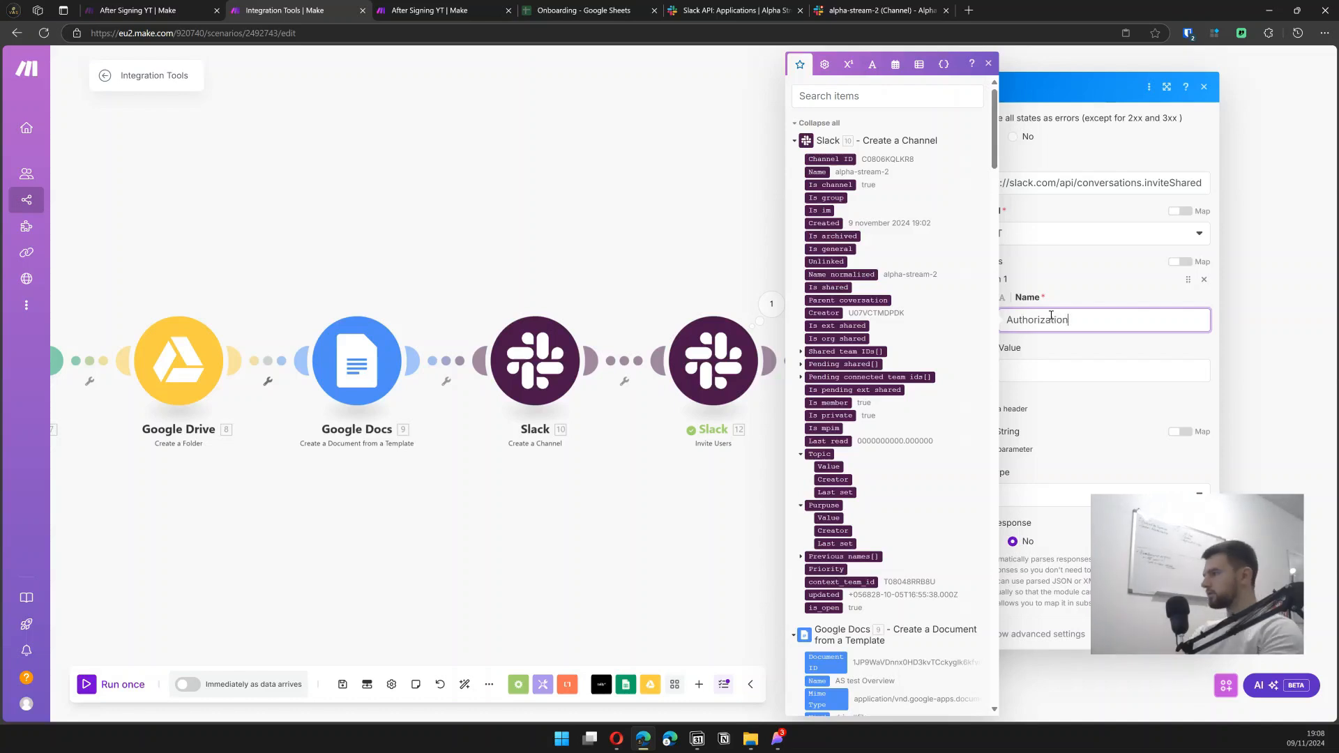
pyautogui.press('Tab')
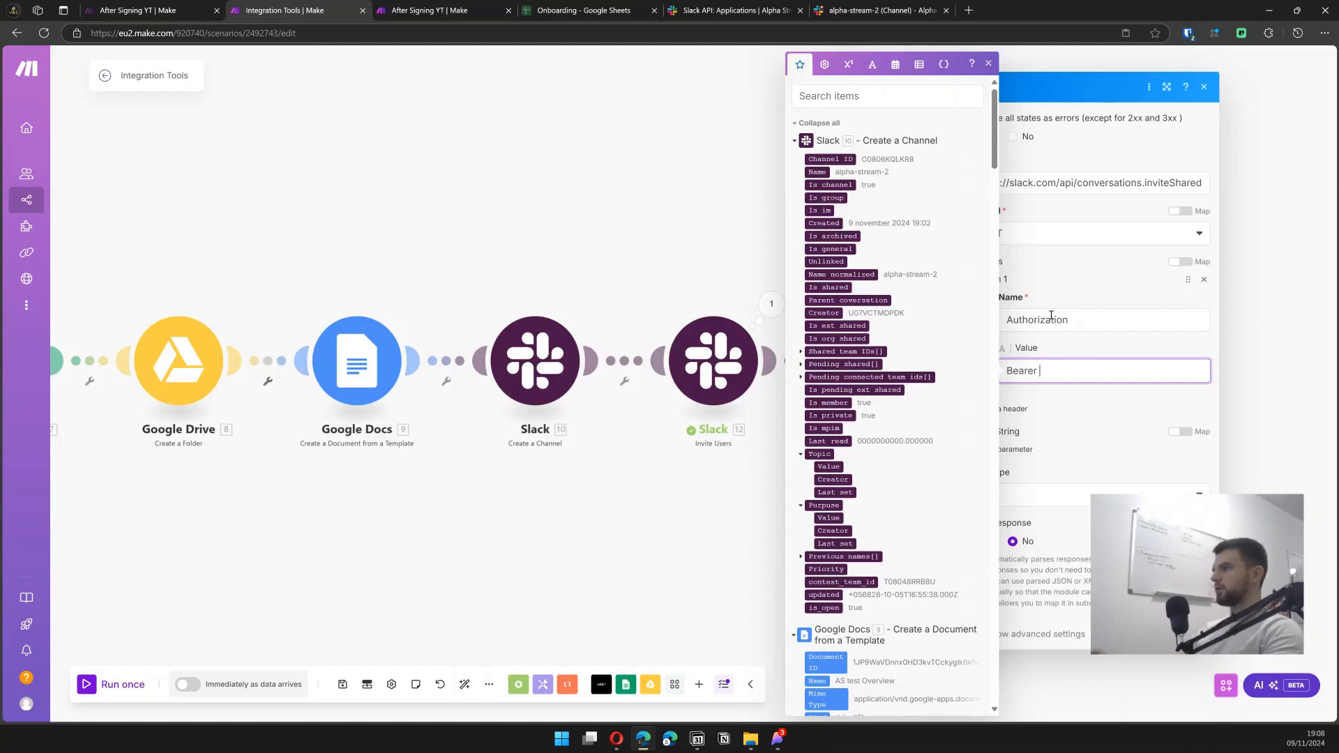
pyautogui.press('super+v')
pyautogui.click(1139, 575)
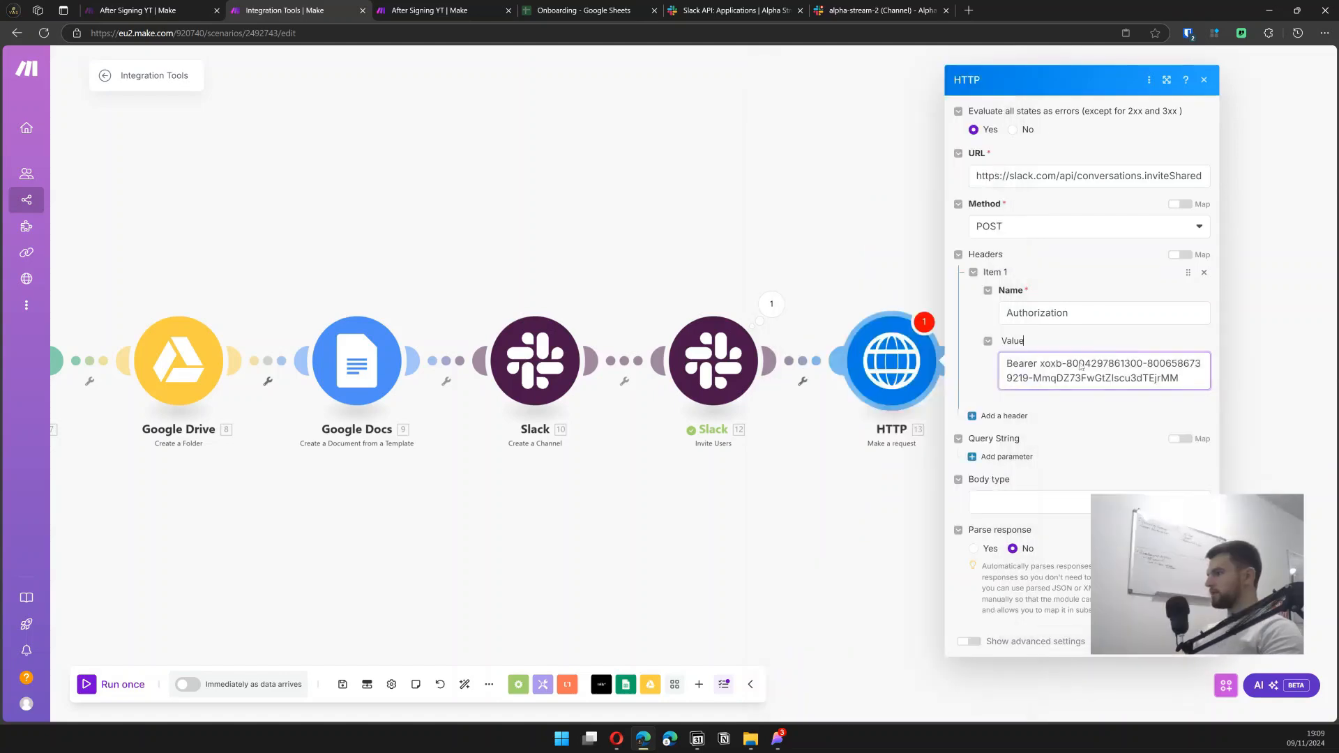
pyautogui.moveTo(1040, 363); pyautogui.dragTo(1077, 378)
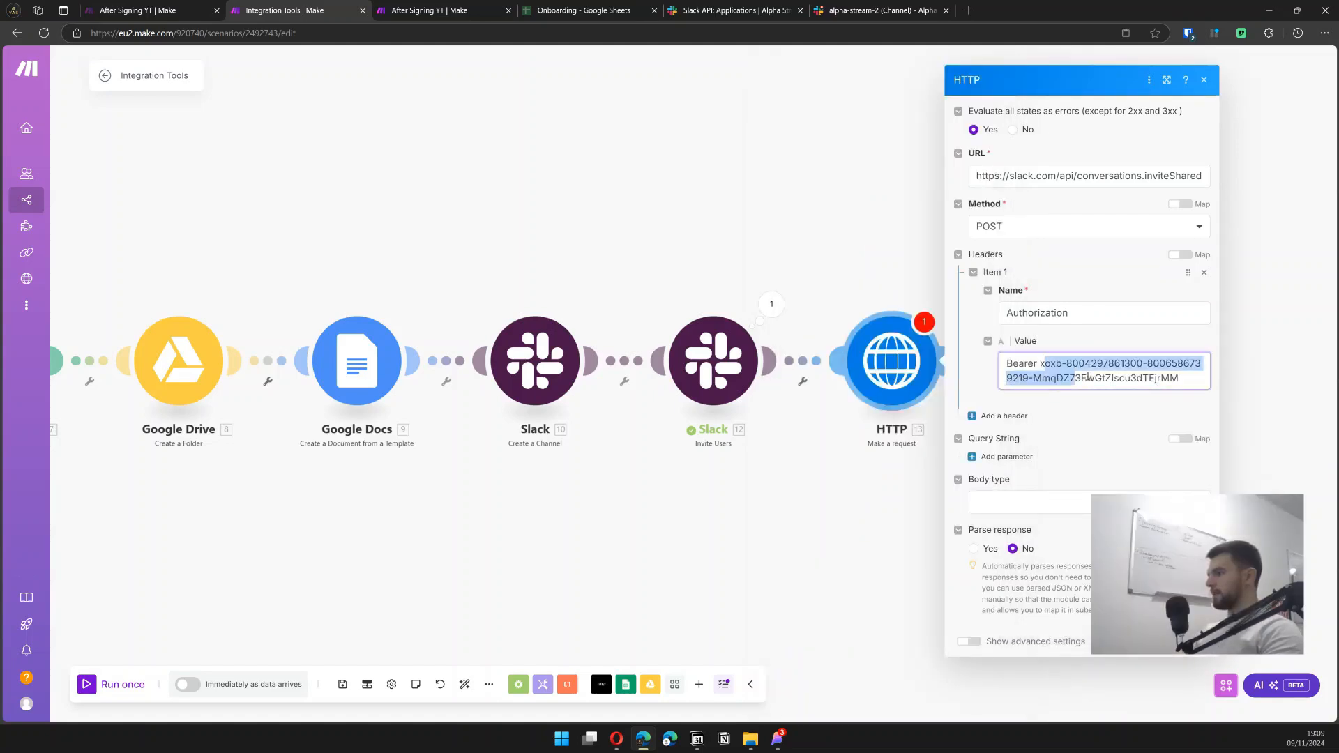
pyautogui.click(704, 8)
pyautogui.click(279, 9)
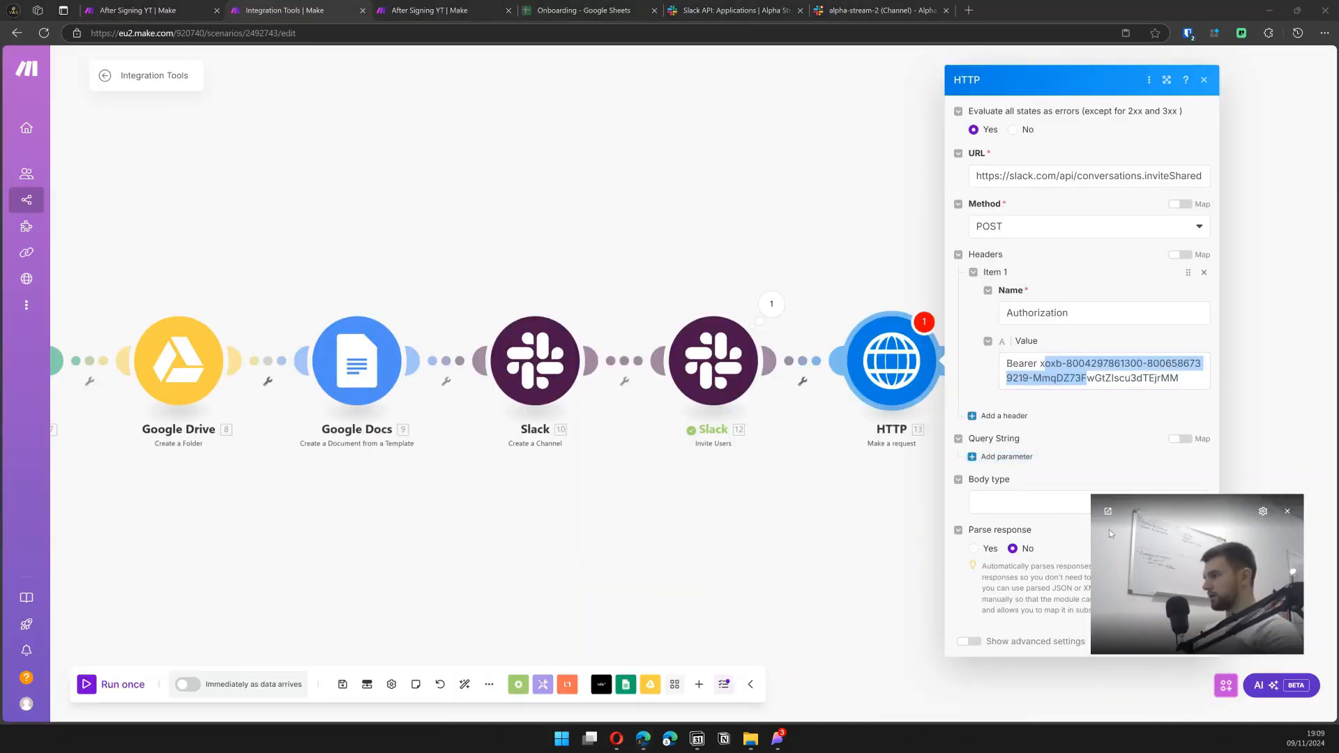
pyautogui.moveTo(1109, 529); pyautogui.dragTo(688, 436)
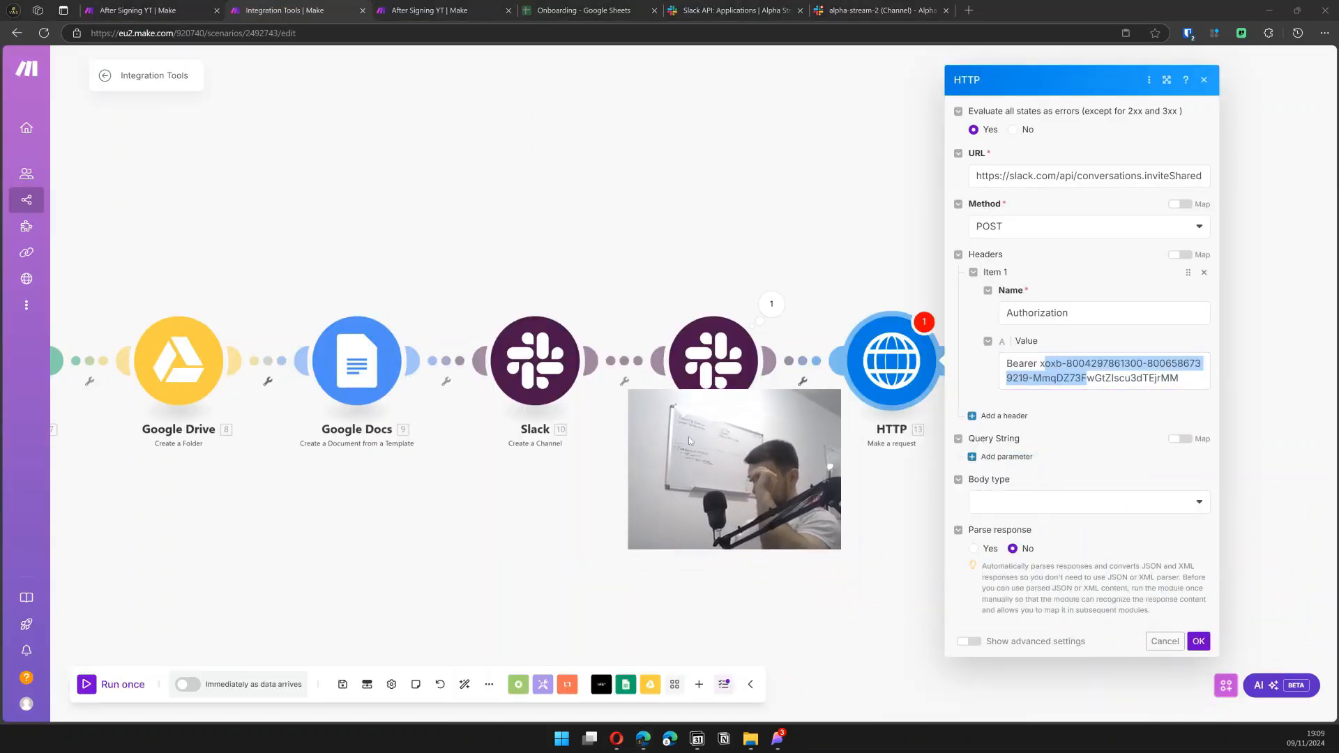
# - Set the request body to Raw with JSON content type and paste the prepared JSON
pyautogui.click(994, 508)
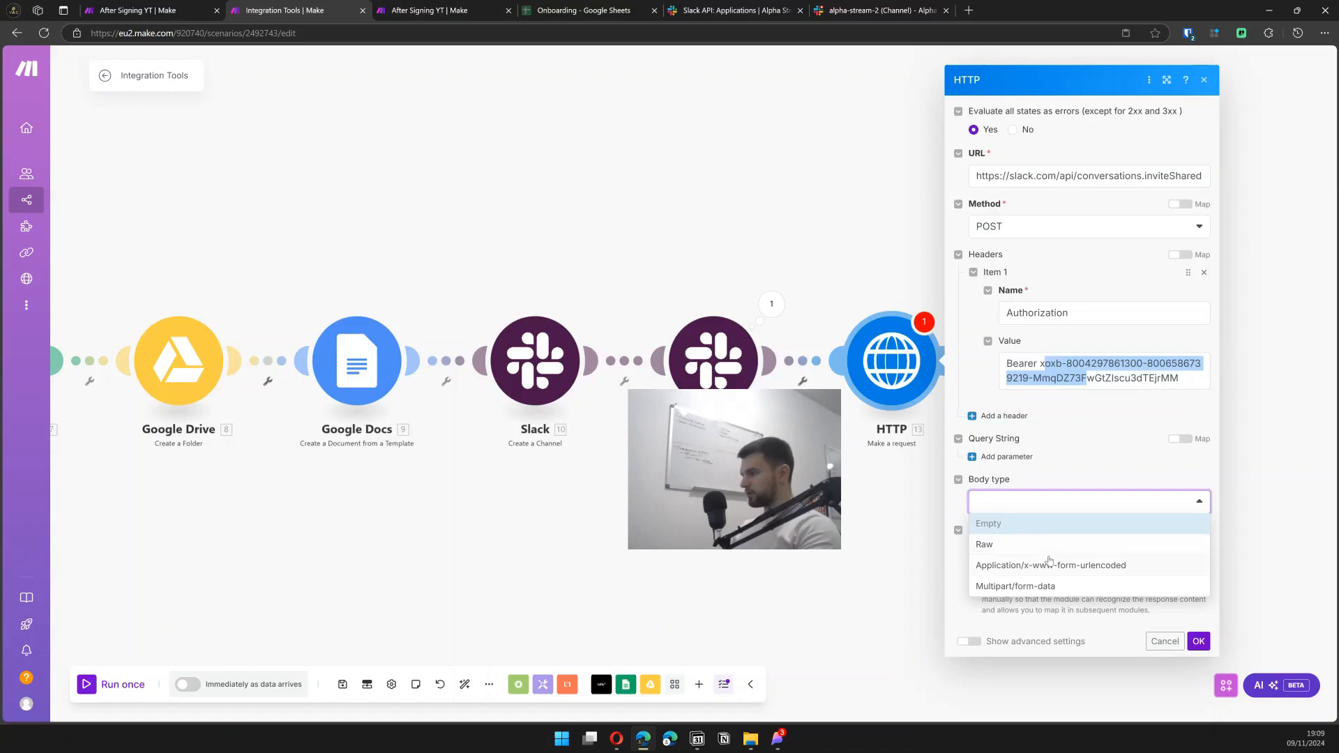
pyautogui.click(1039, 545)
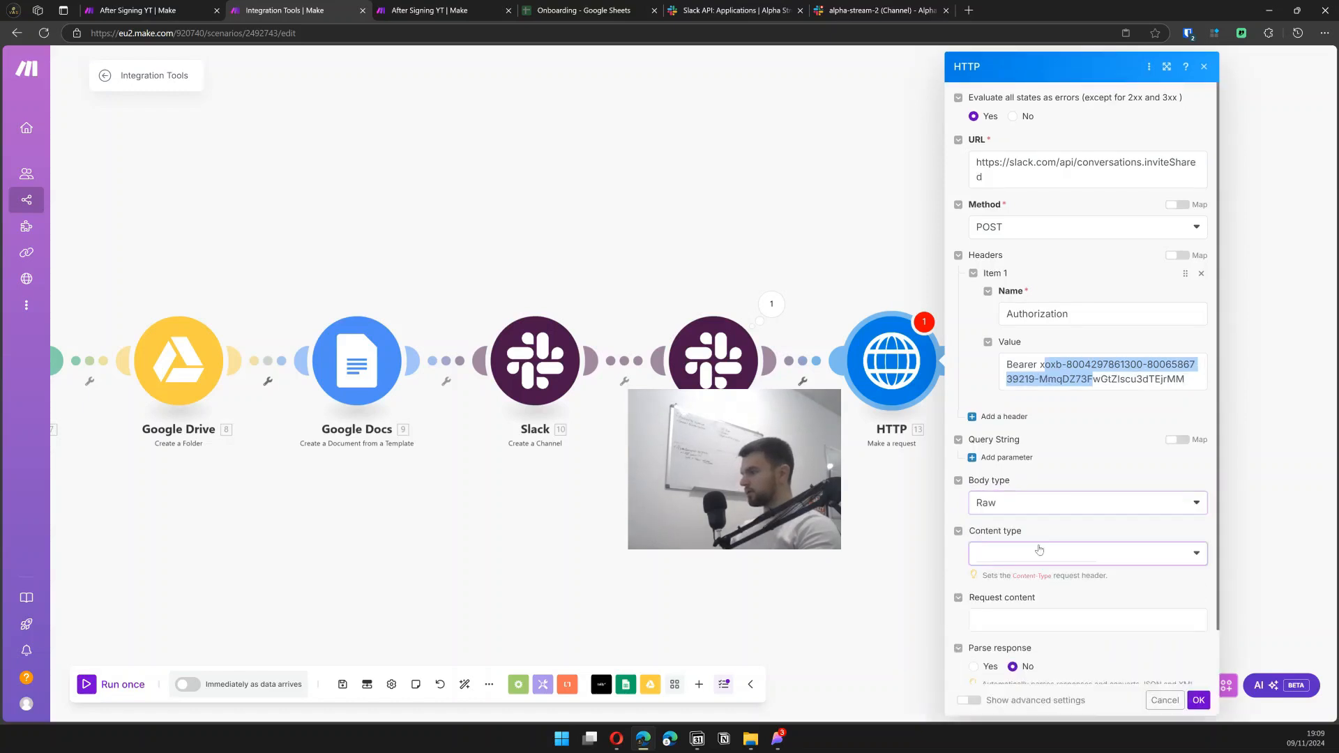
pyautogui.click(1039, 549)
pyautogui.click(1033, 619)
pyautogui.scroll(-1, 1046, 572)
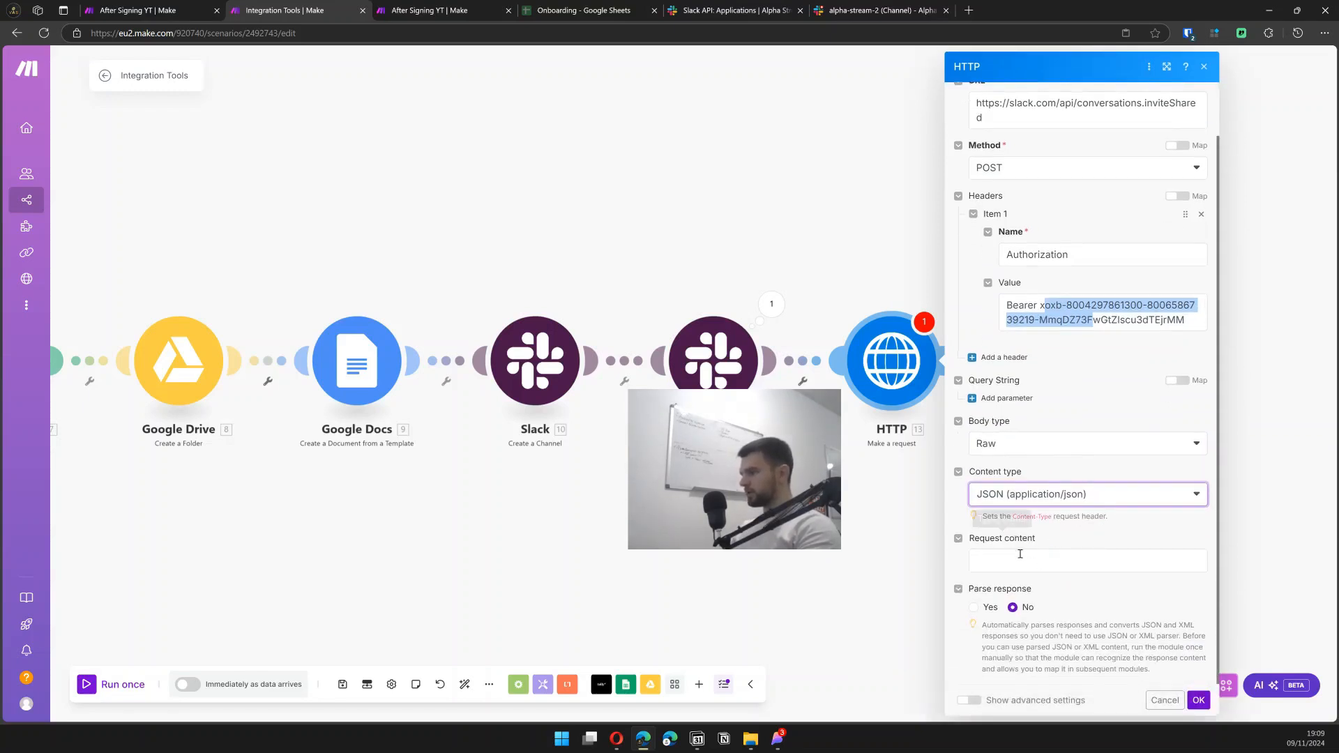
pyautogui.click(1019, 554)
pyautogui.hotkey('ctrl', 'v')
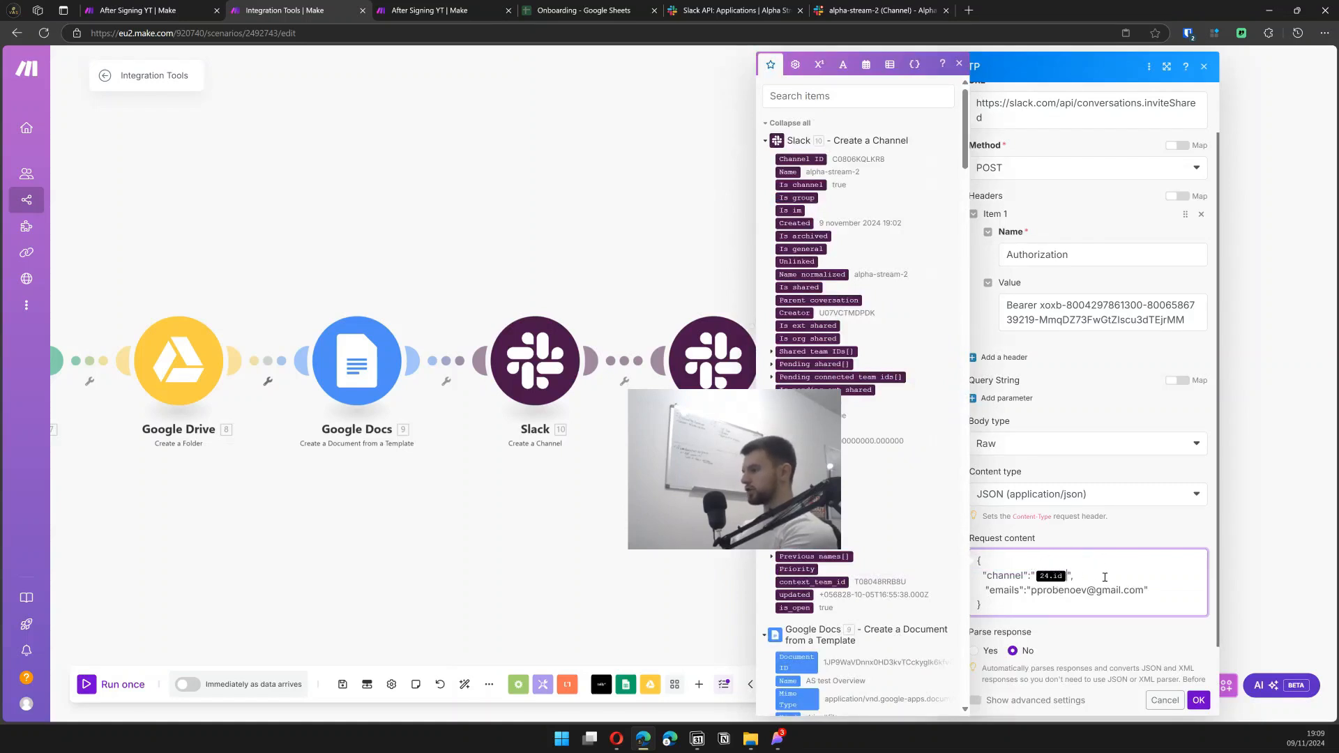
# - Map channel to 10. Channel ID and replace the hard-coded email with 6. Email (C)
pyautogui.press('BackSpace')
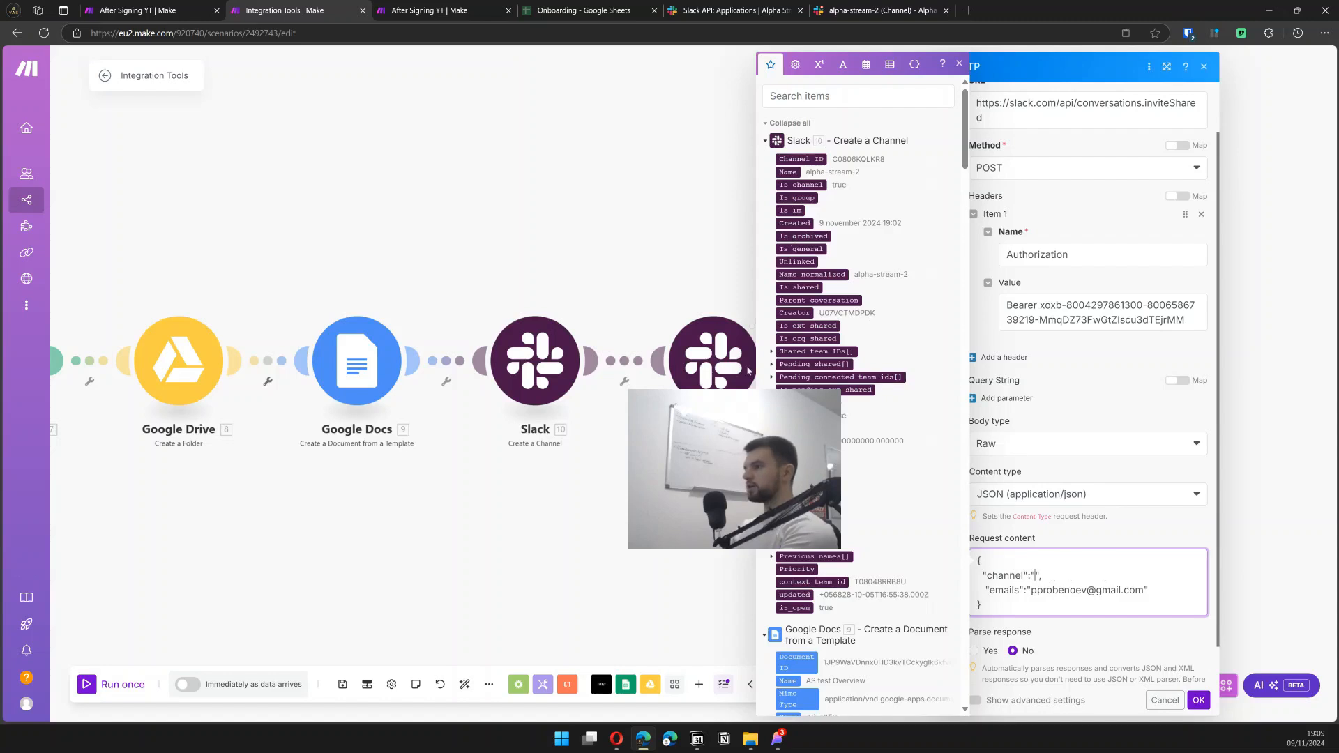
pyautogui.click(743, 394)
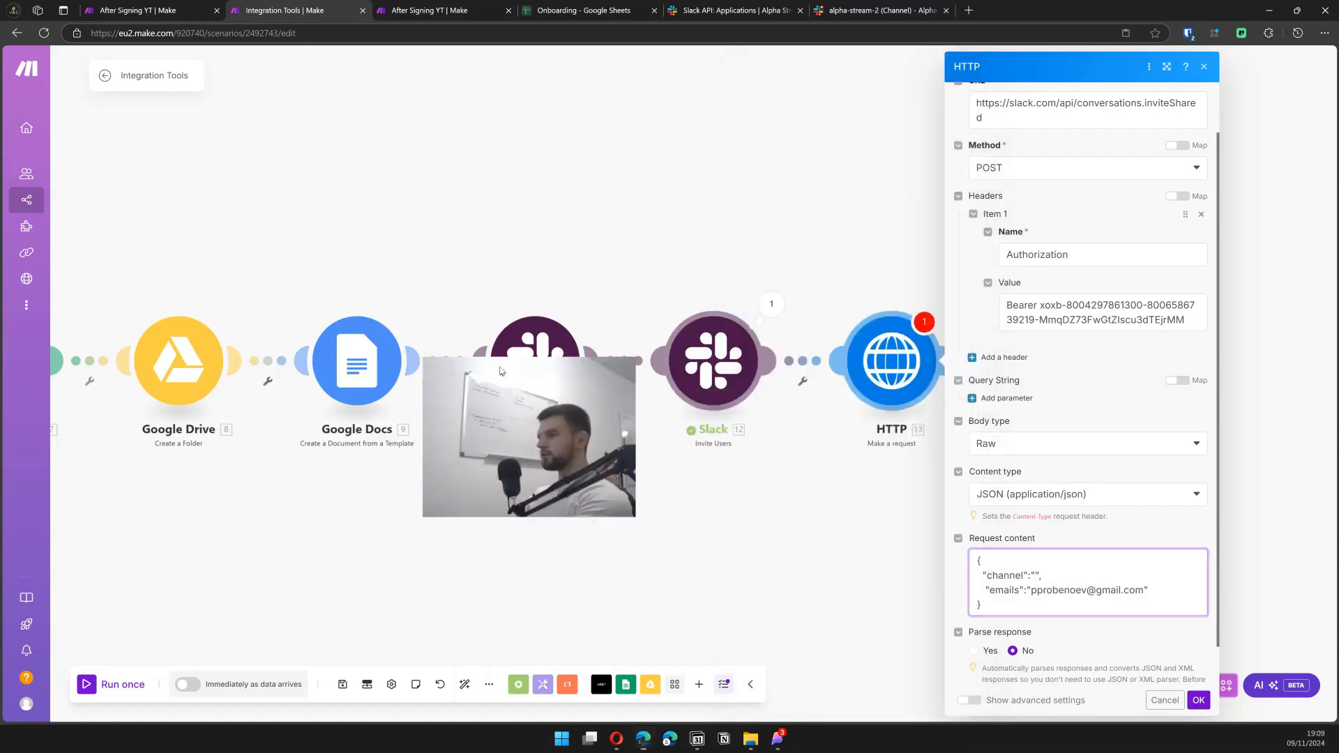
pyautogui.click(1037, 574)
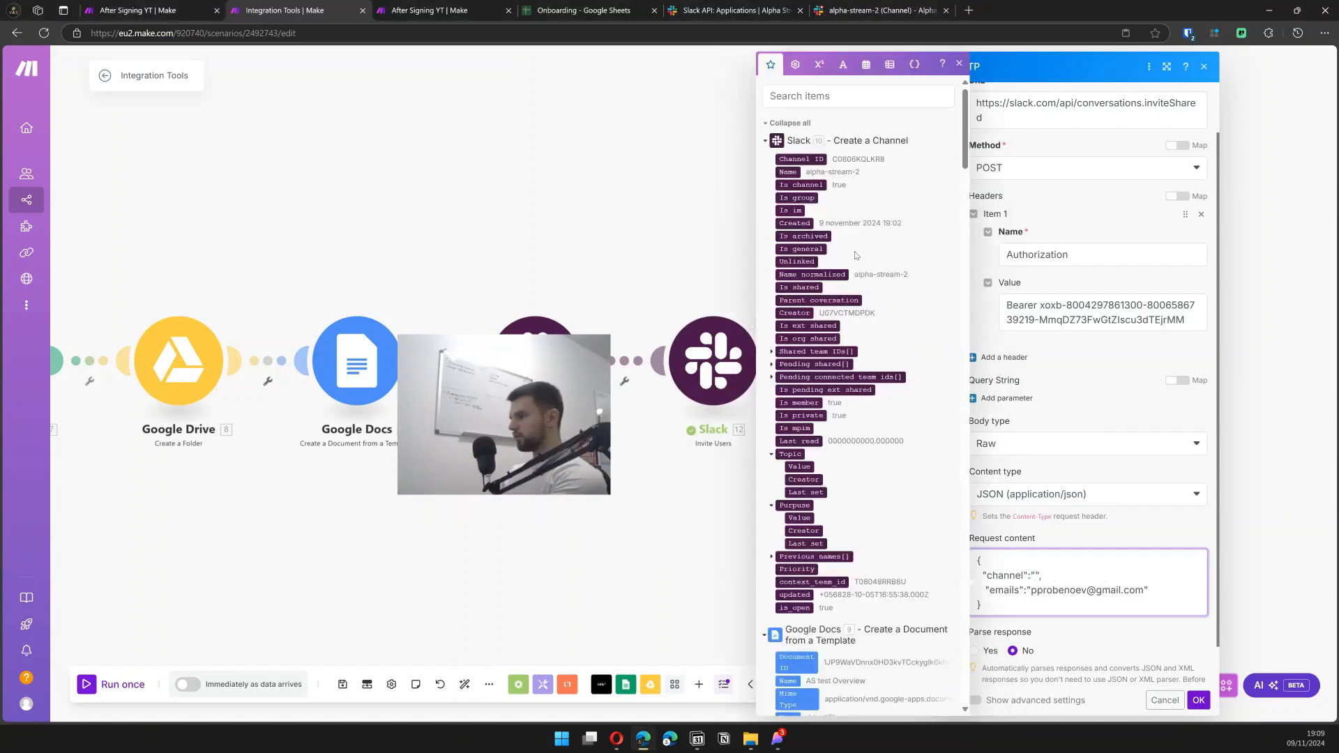
pyautogui.click(816, 158)
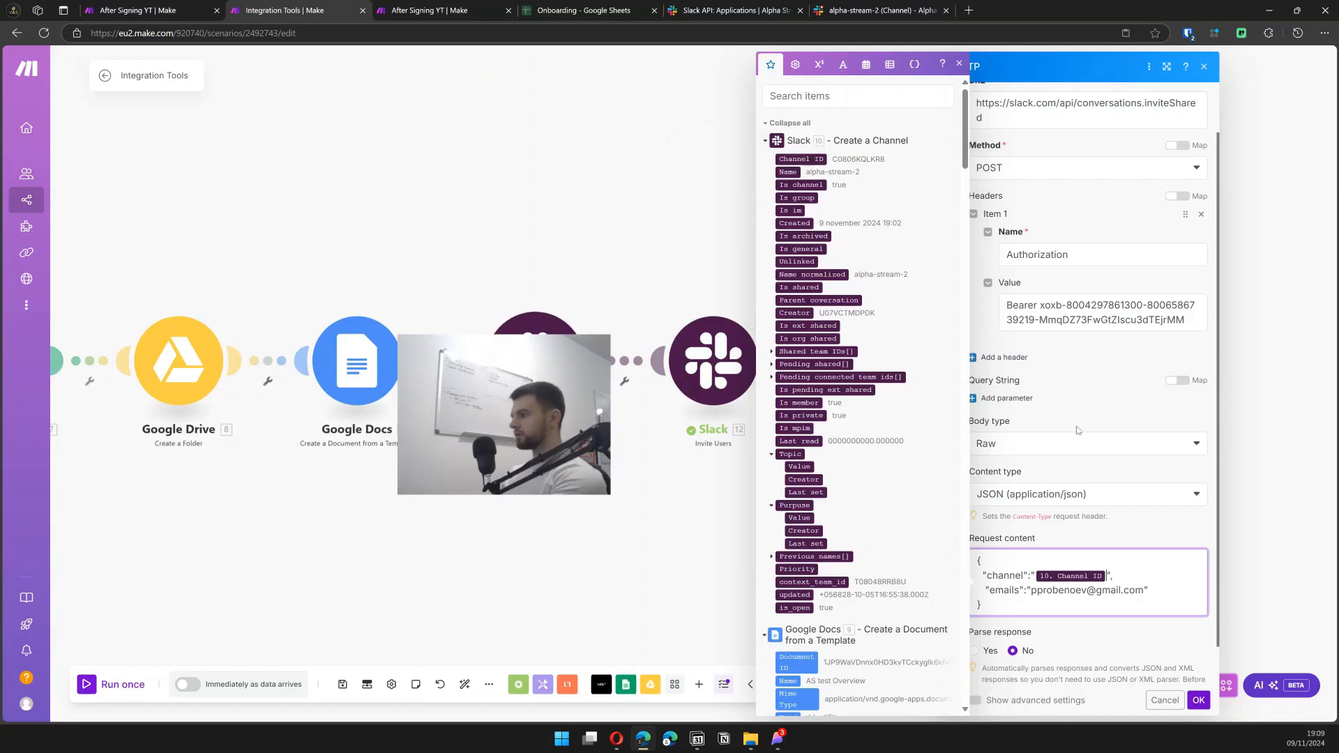
pyautogui.moveTo(1144, 590); pyautogui.dragTo(1068, 590)
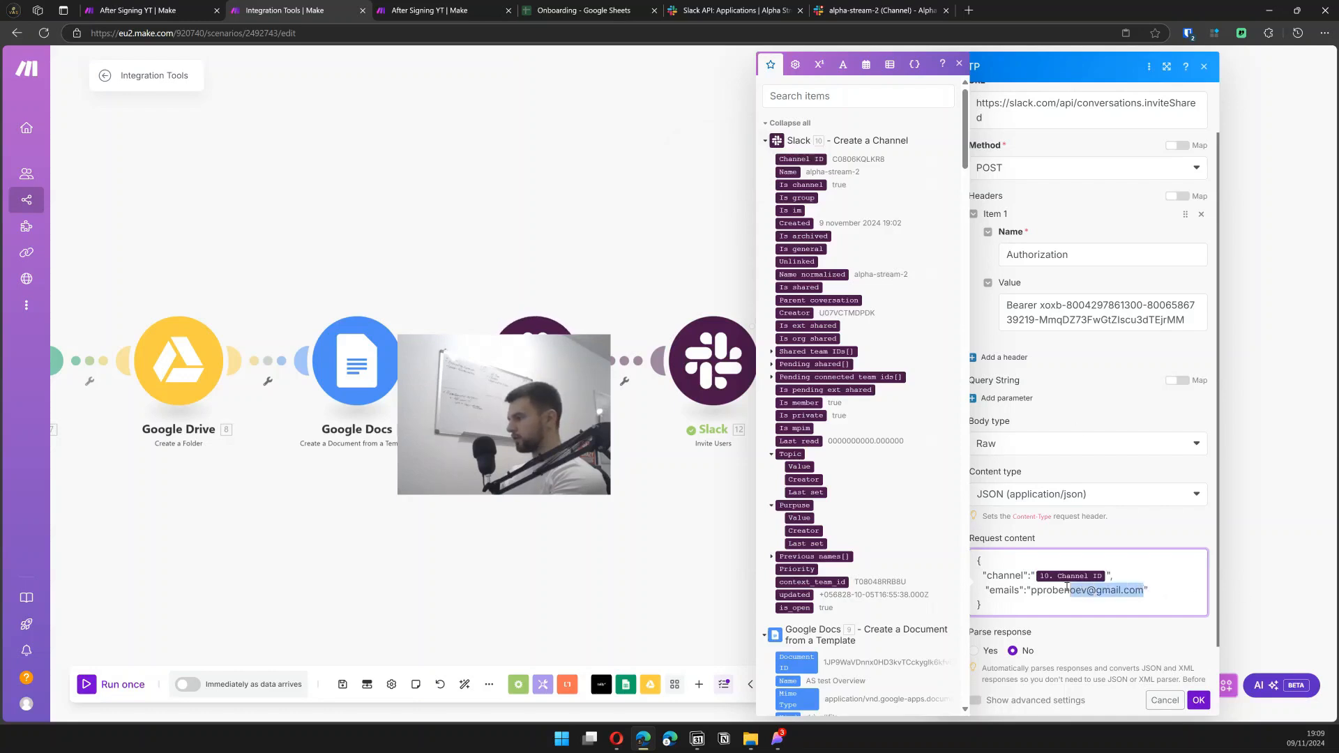
pyautogui.moveTo(1068, 588); pyautogui.dragTo(1032, 590)
pyautogui.press('BackSpace')
pyautogui.scroll(-20, 826, 426)
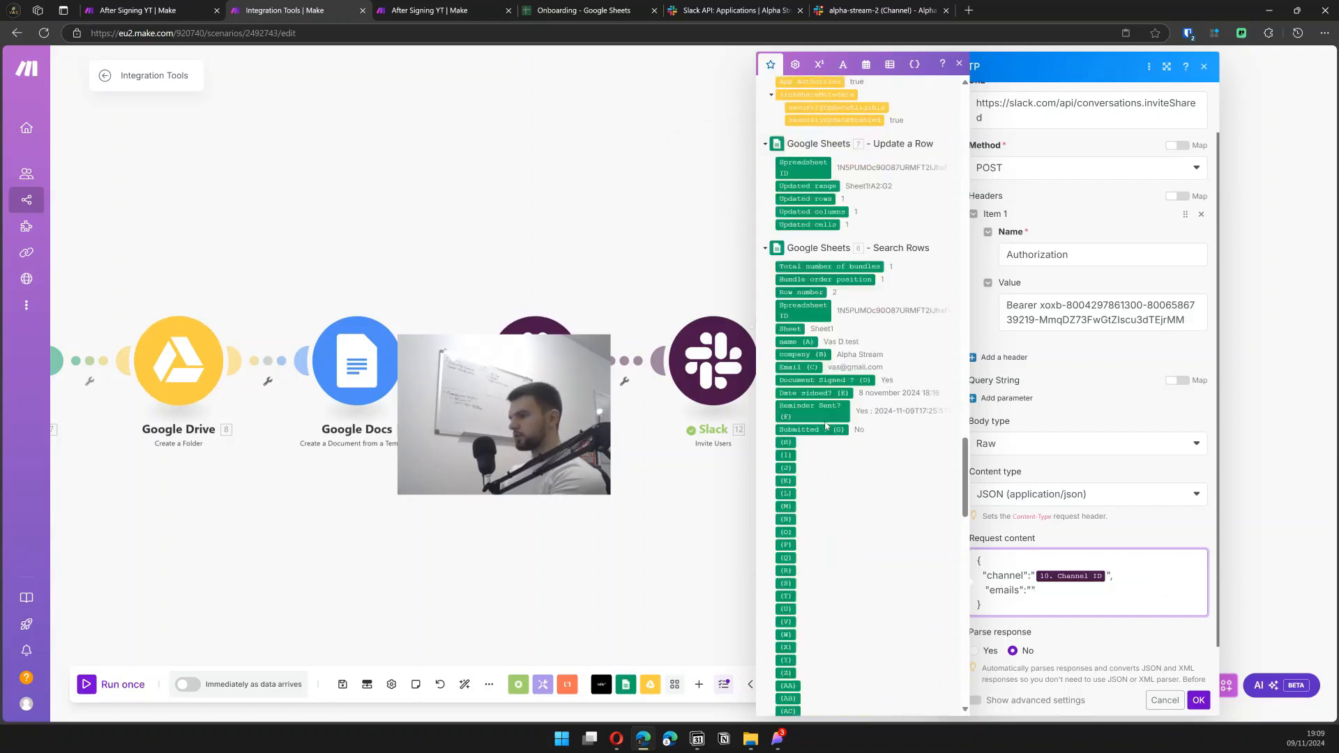
pyautogui.click(804, 366)
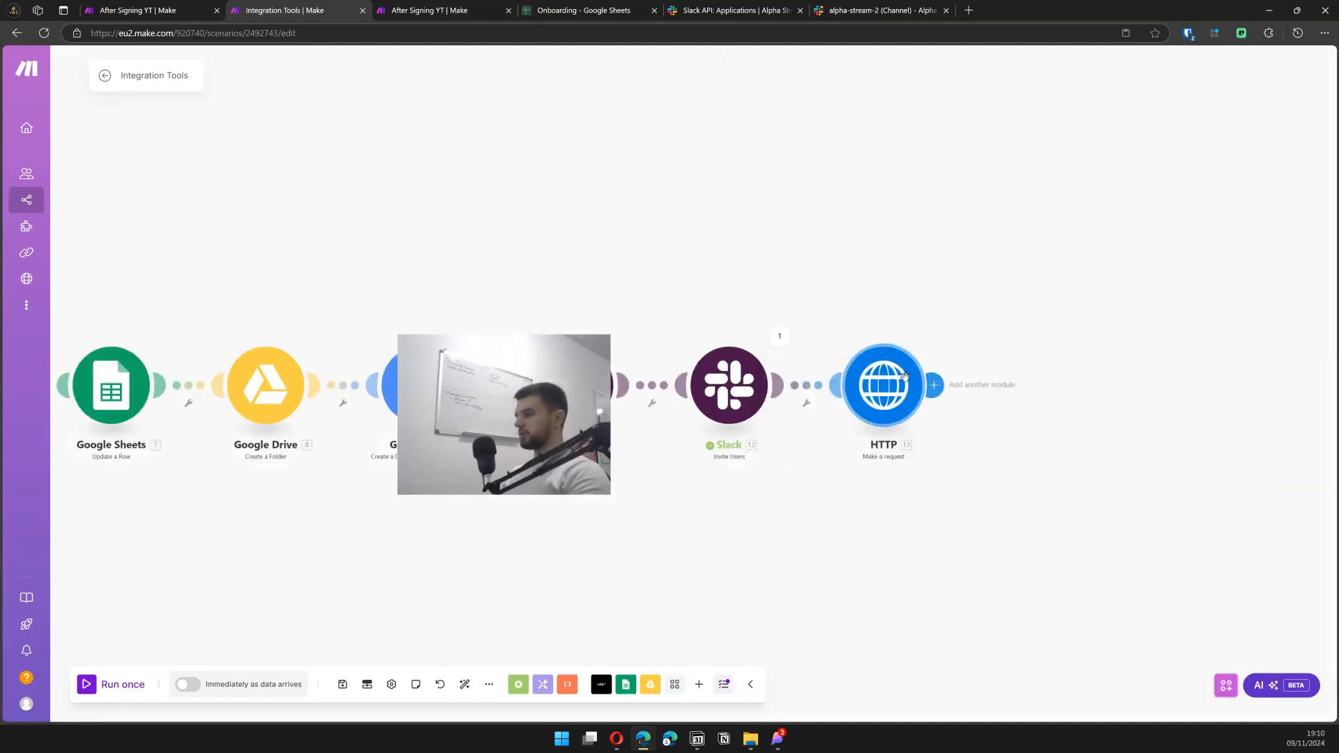
# - Run only the HTTP module with the autofilled test email, getting status 200
pyautogui.rightClick(905, 378)
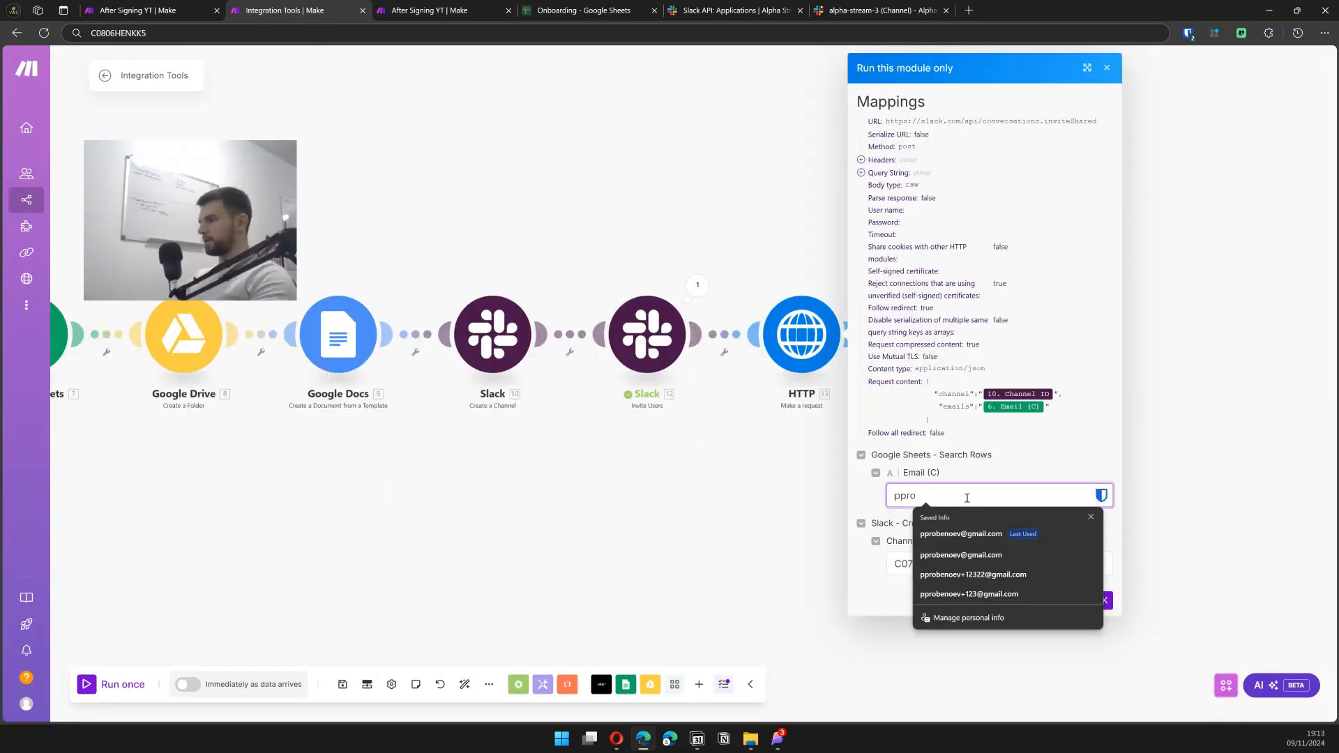
pyautogui.click(961, 534)
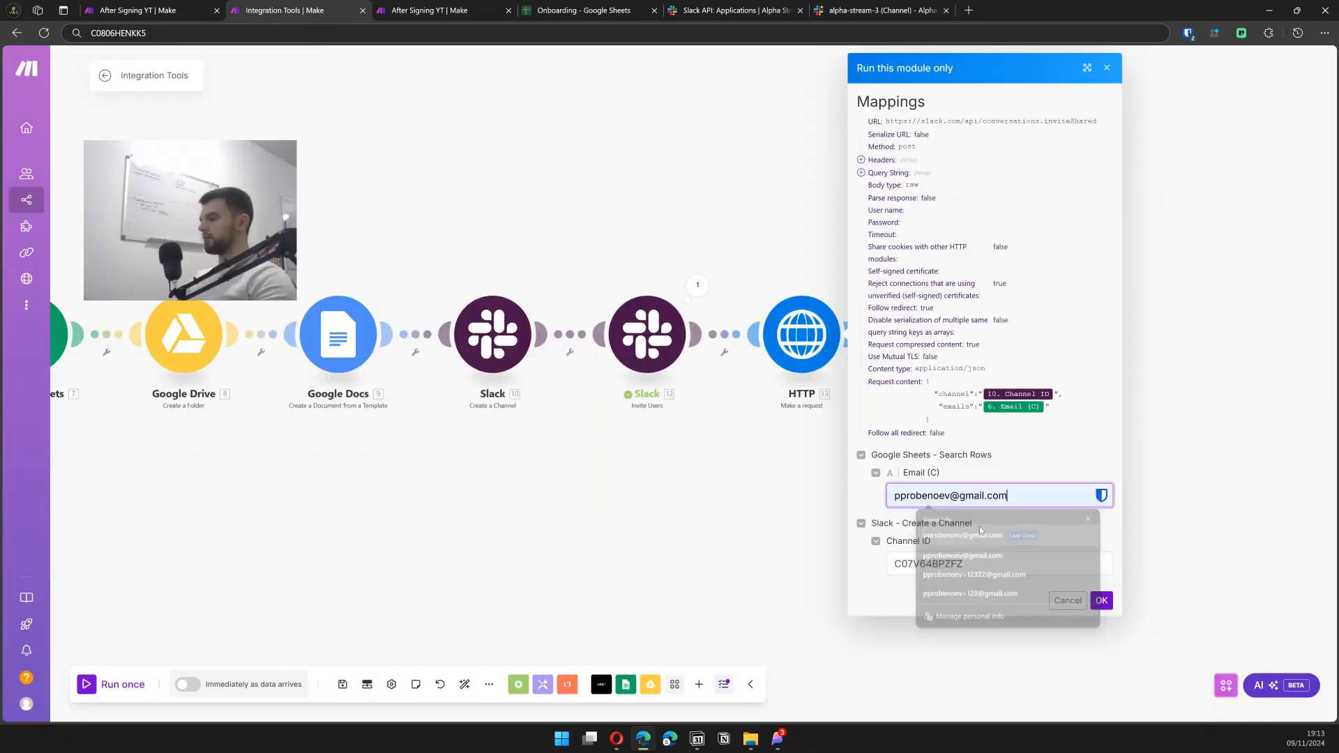
pyautogui.click(1101, 600)
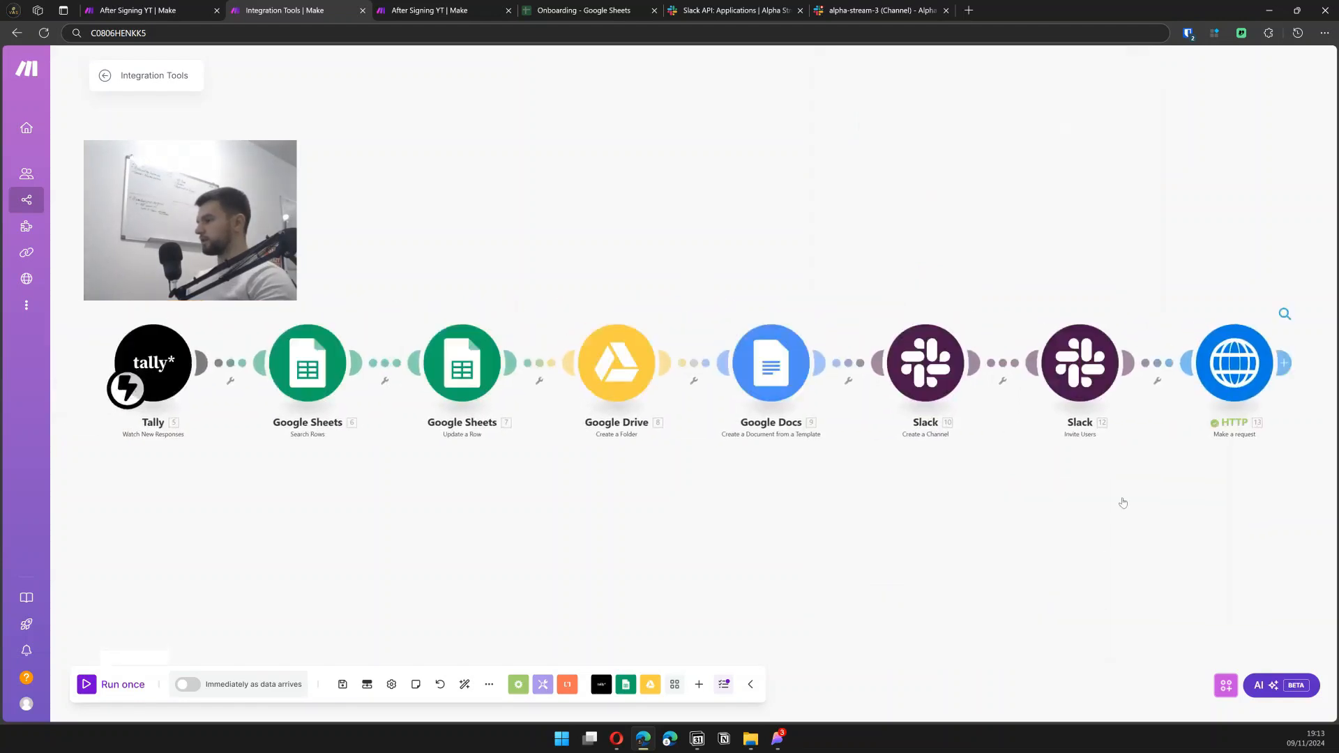
# - Open Gmail in a new tab and read the Alpha Stream #alpha-stream-3 Slack invitation
pyautogui.click(968, 11)
pyautogui.write('gmail.com')
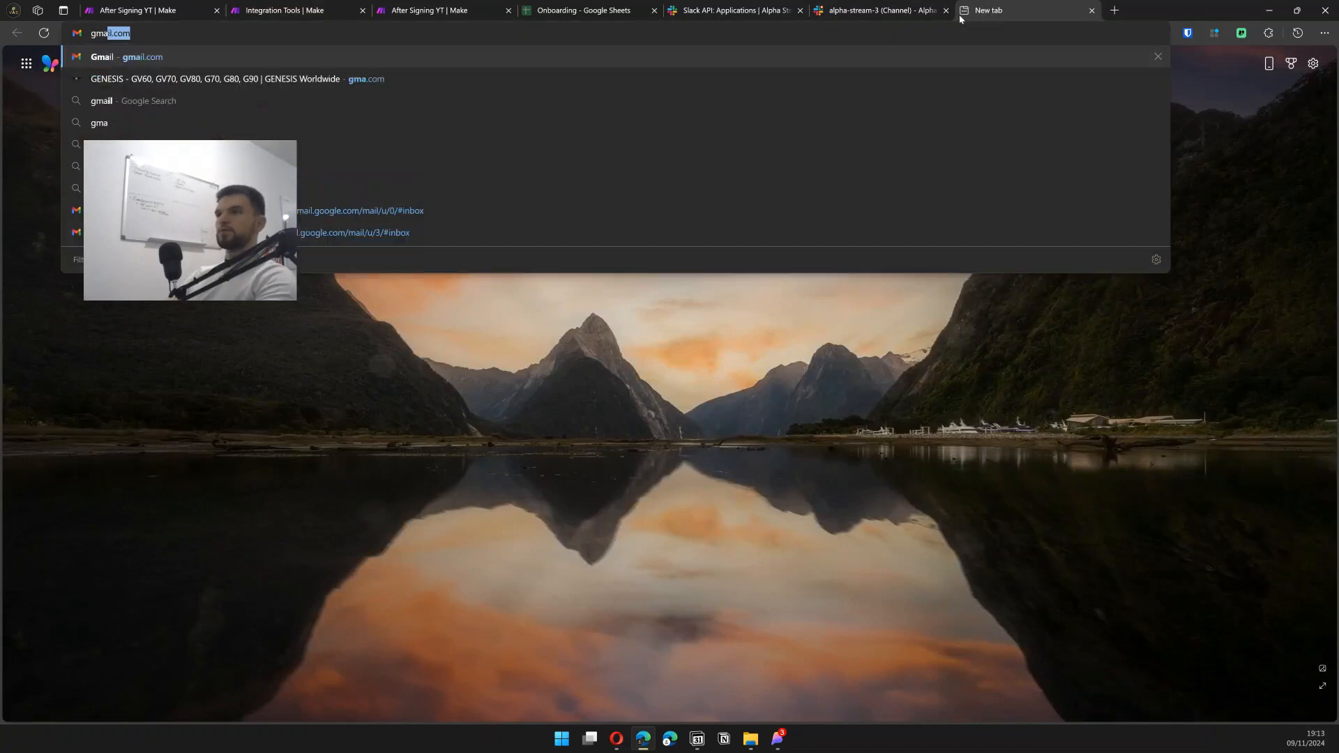
pyautogui.press('Return')
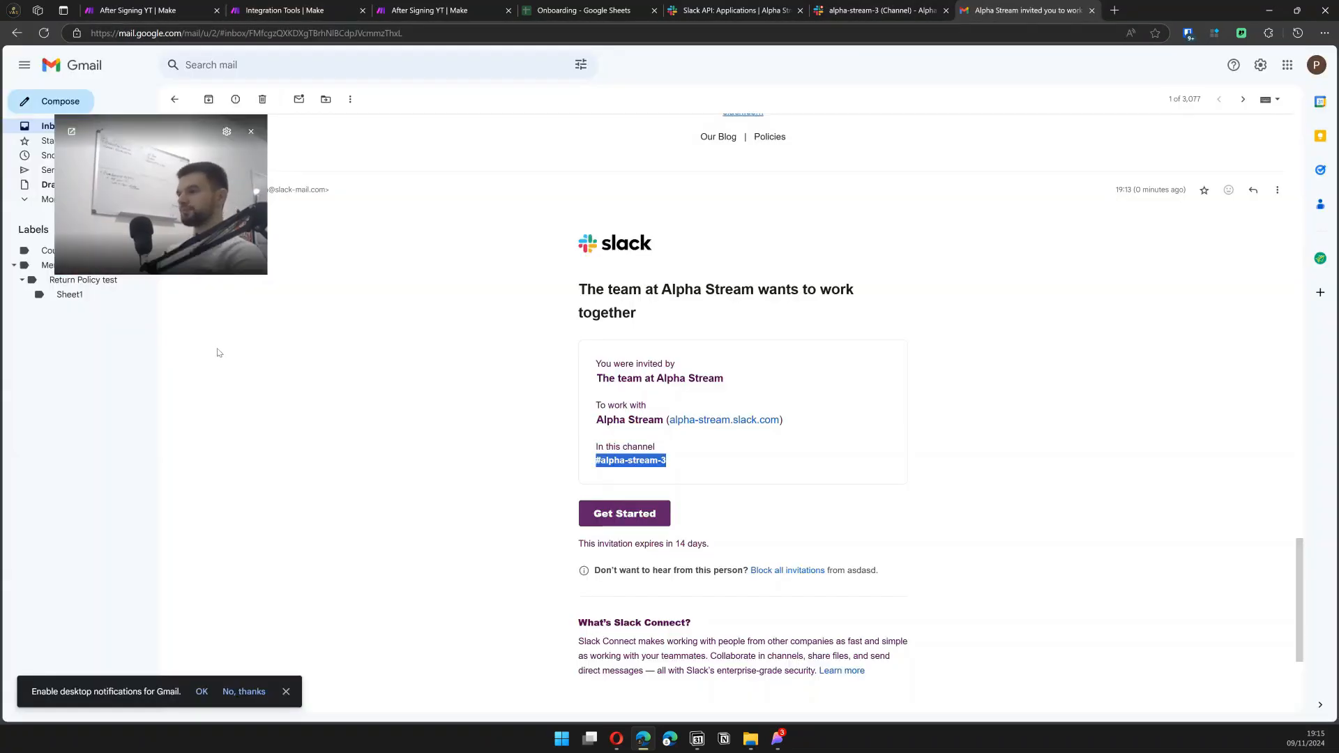
pyautogui.scroll(-2, 510, 432)
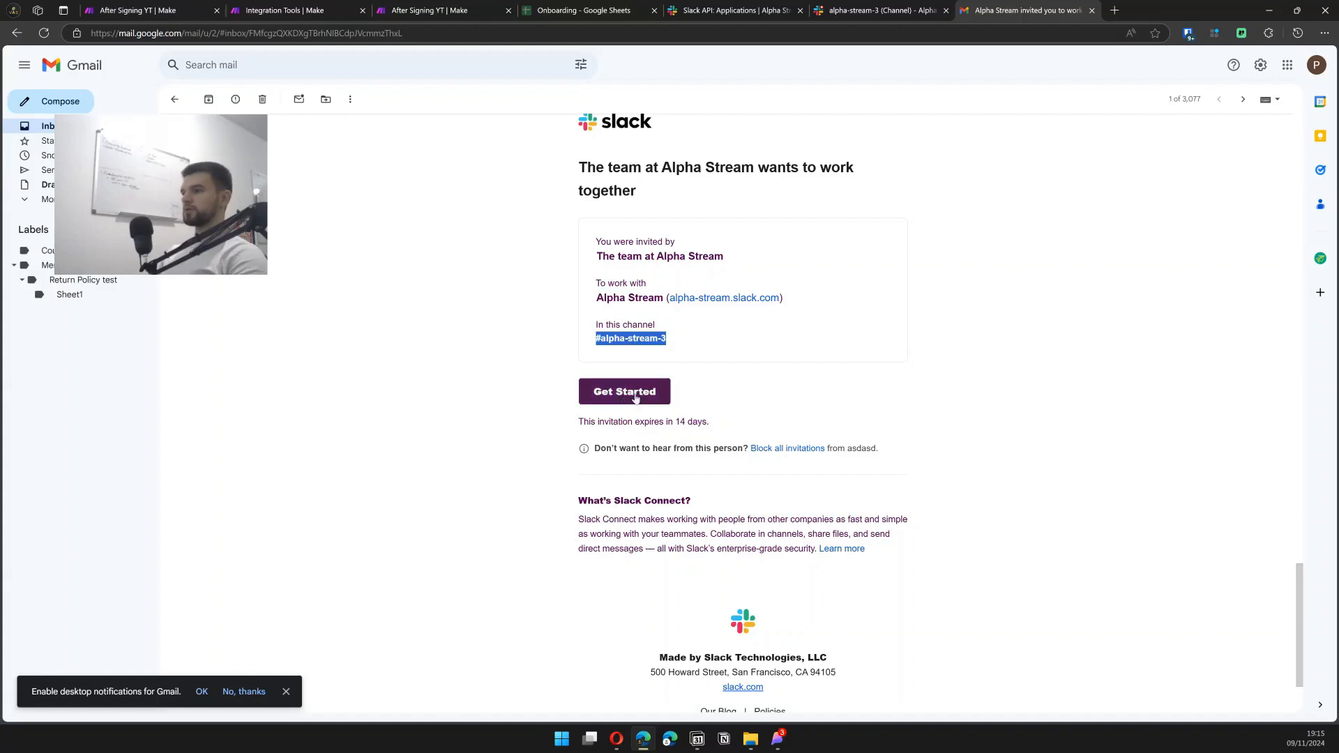